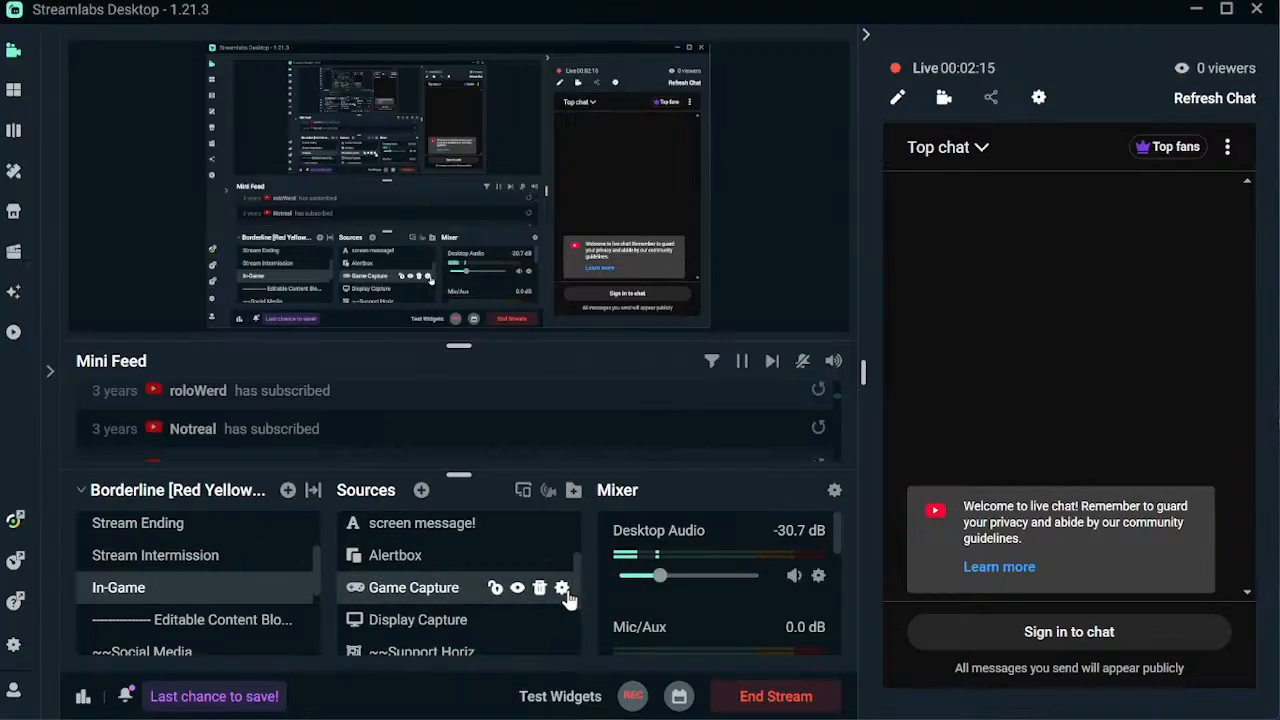
Step: Open the In-Game scene's Game Capture settings and choose [Resolve.exe]: Project Manager as the captured window
left_click(563, 590)
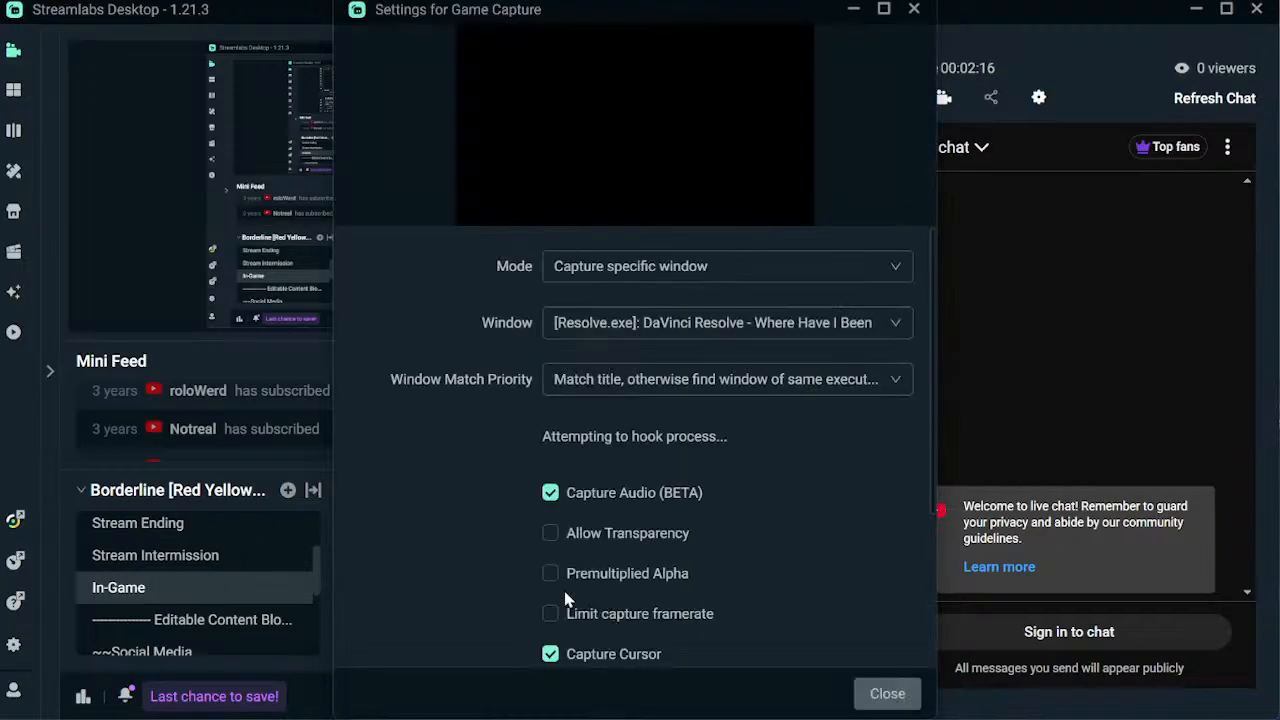
left_click(645, 334)
left_click(637, 400)
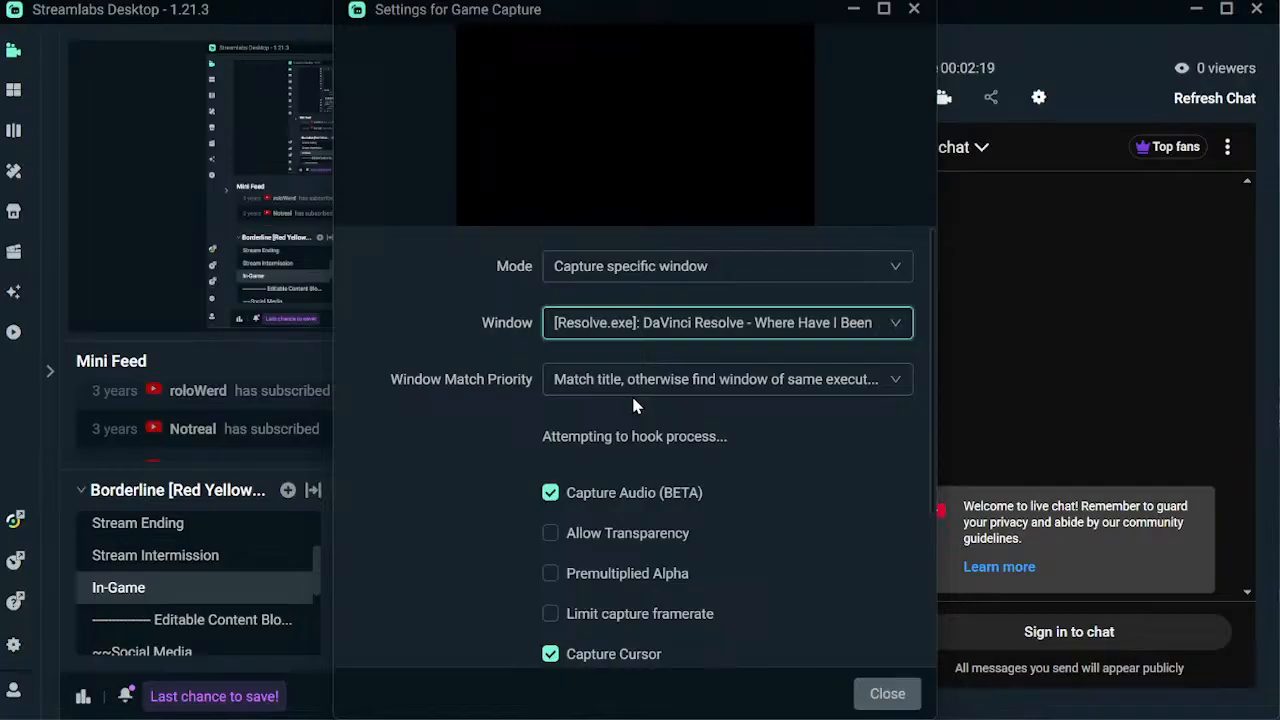
left_click(912, 329)
scroll(827, 445, "down", 2)
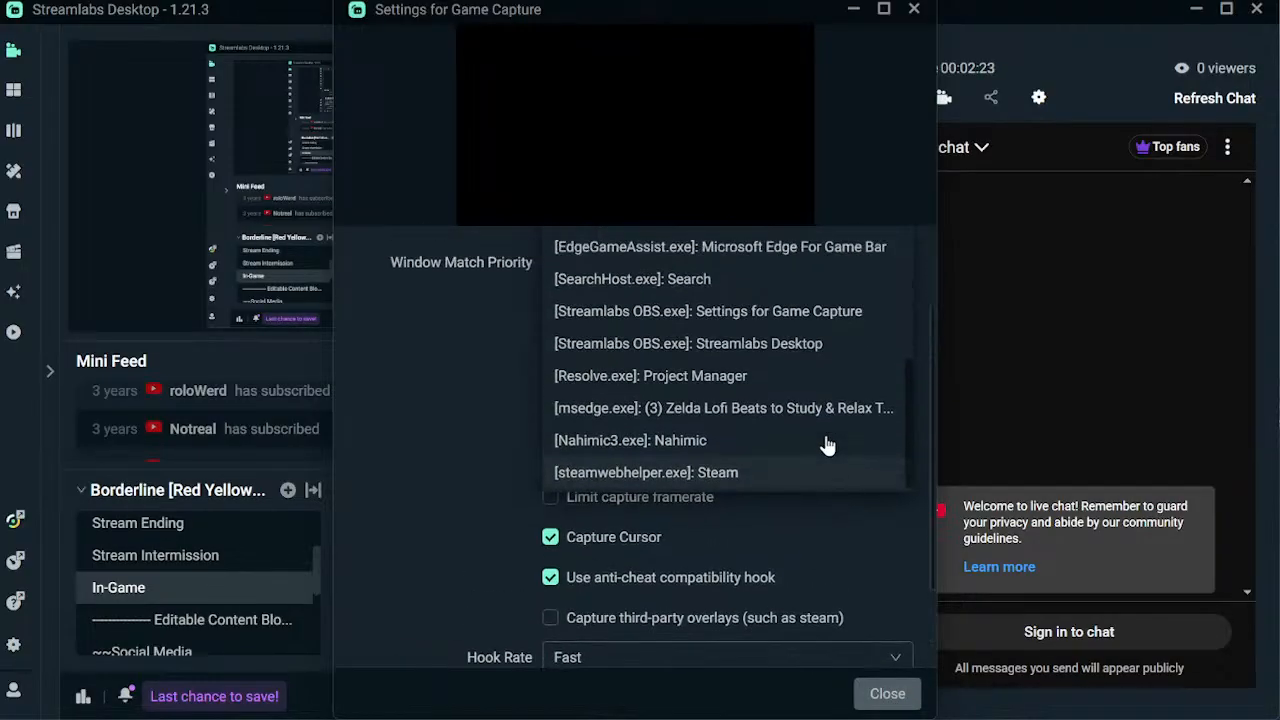
scroll(823, 443, "up", 1)
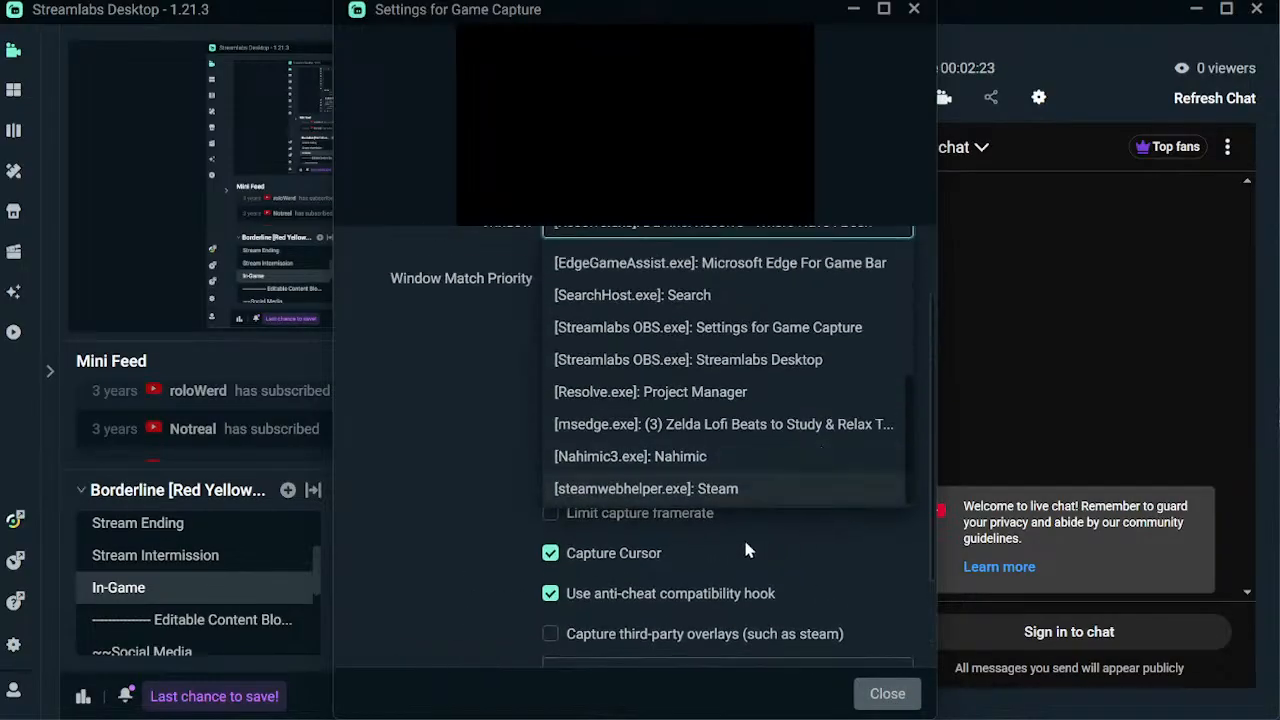
left_click(628, 403)
Step: Set the Game Capture source's window match priority to "Window title must match"
scroll(660, 404, "up", 2)
left_click(658, 392)
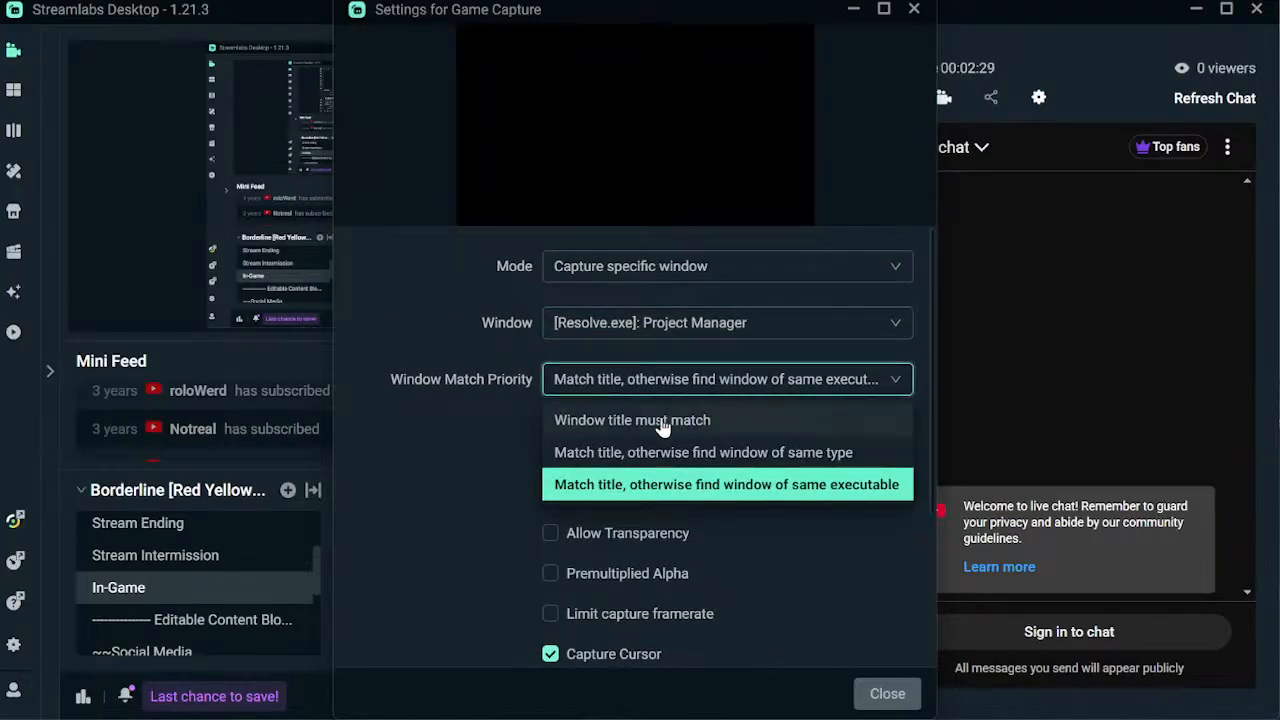
left_click(662, 422)
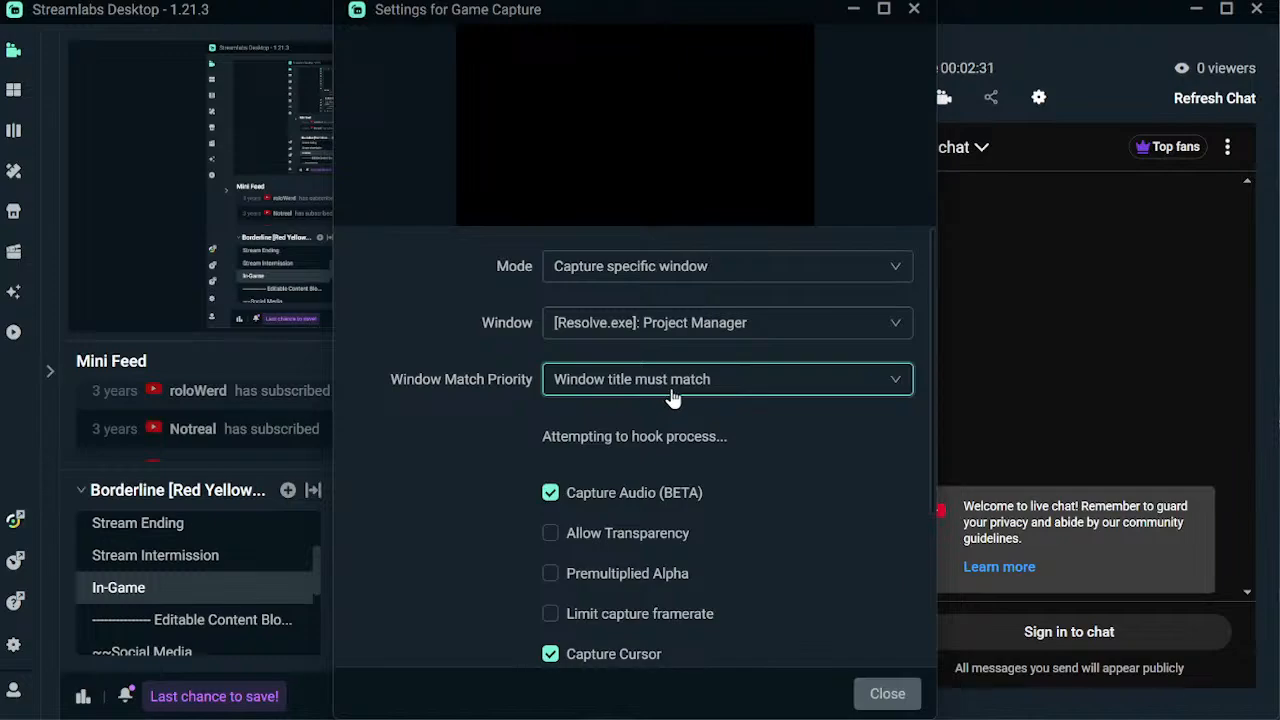
Step: Change the Game Capture mode to "Capture any fullscreen application" and close the source settings
left_click(660, 266)
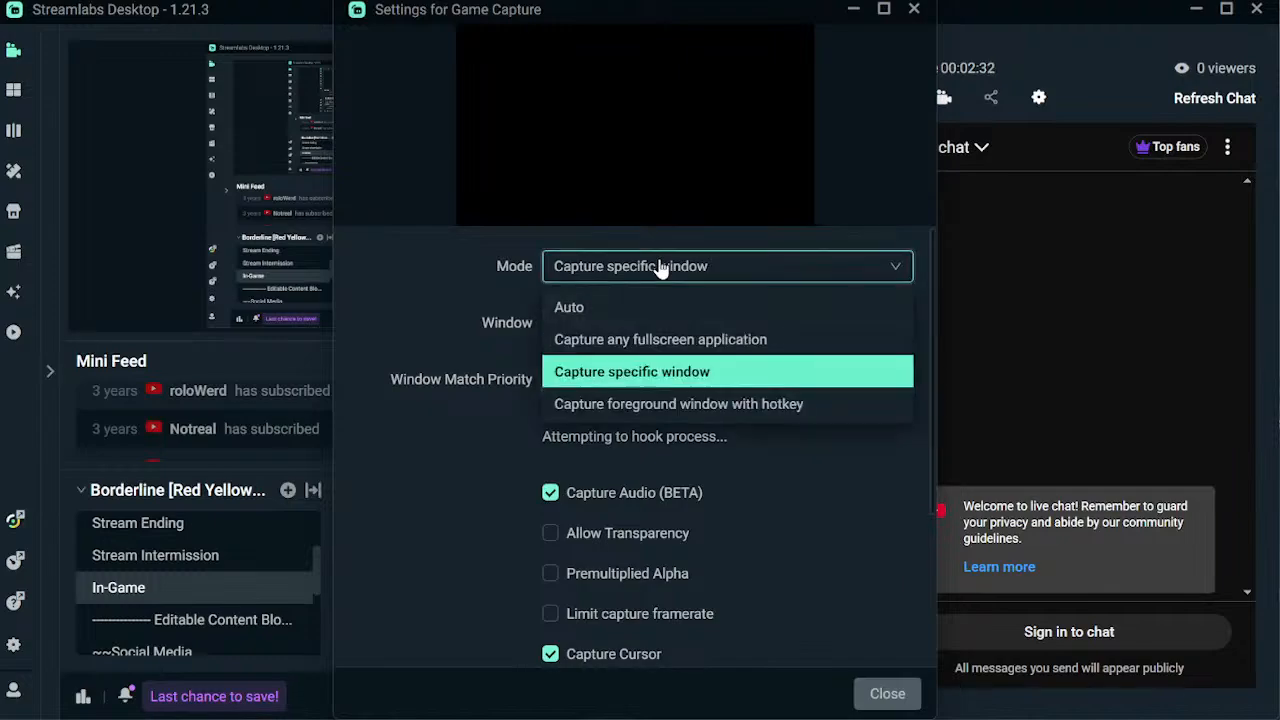
left_click(645, 342)
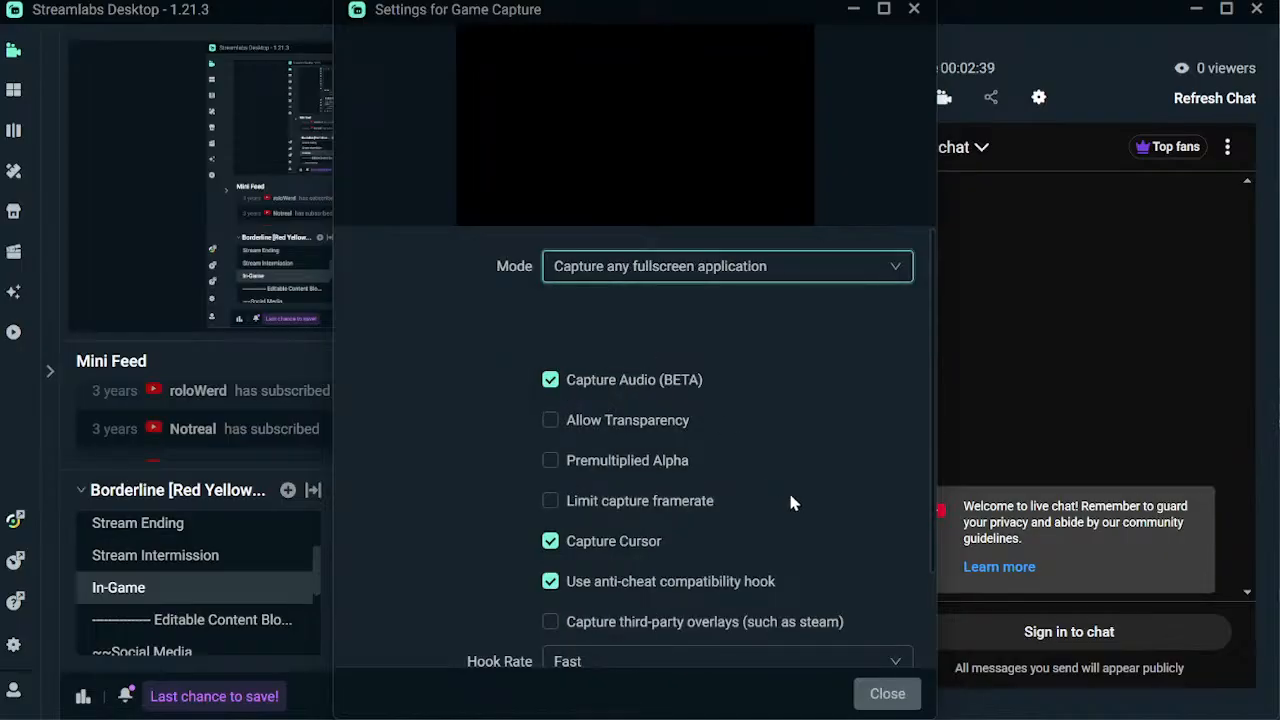
scroll(788, 501, "down", 2)
left_click(887, 694)
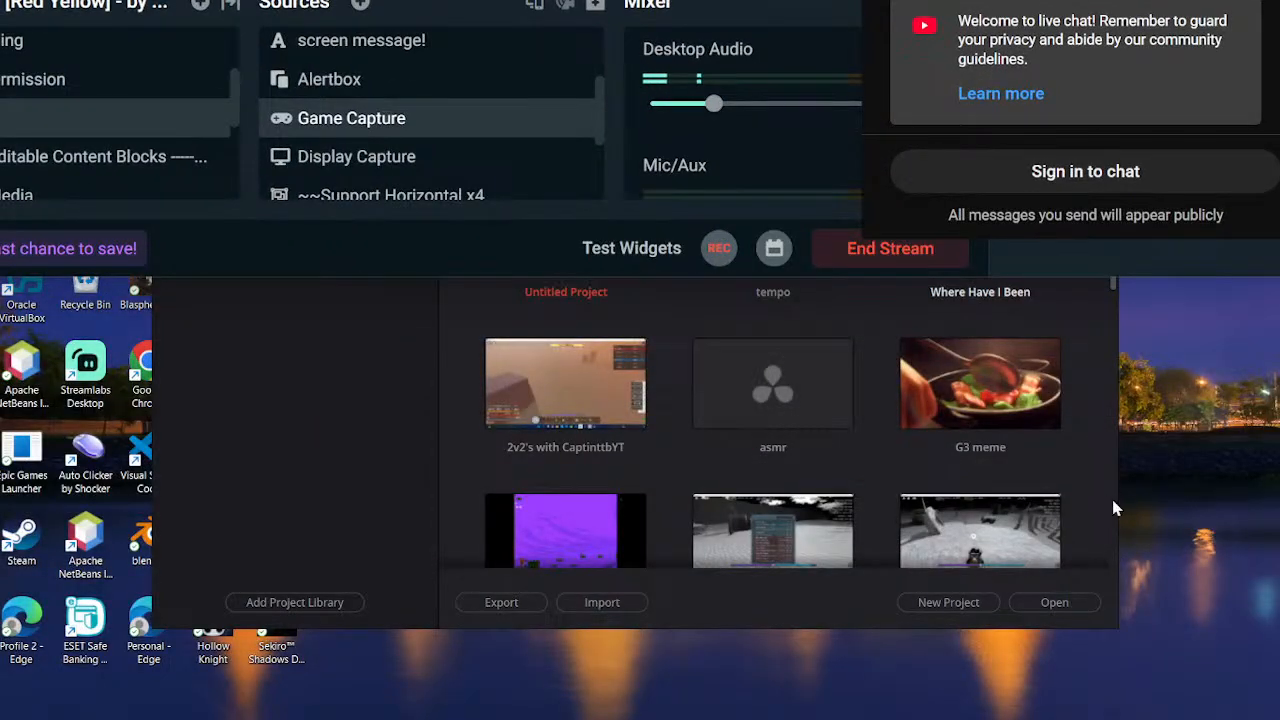
Step: Switch to DaVinci Resolve's project manager and open the "Where Have I Been" project
left_click(1114, 503)
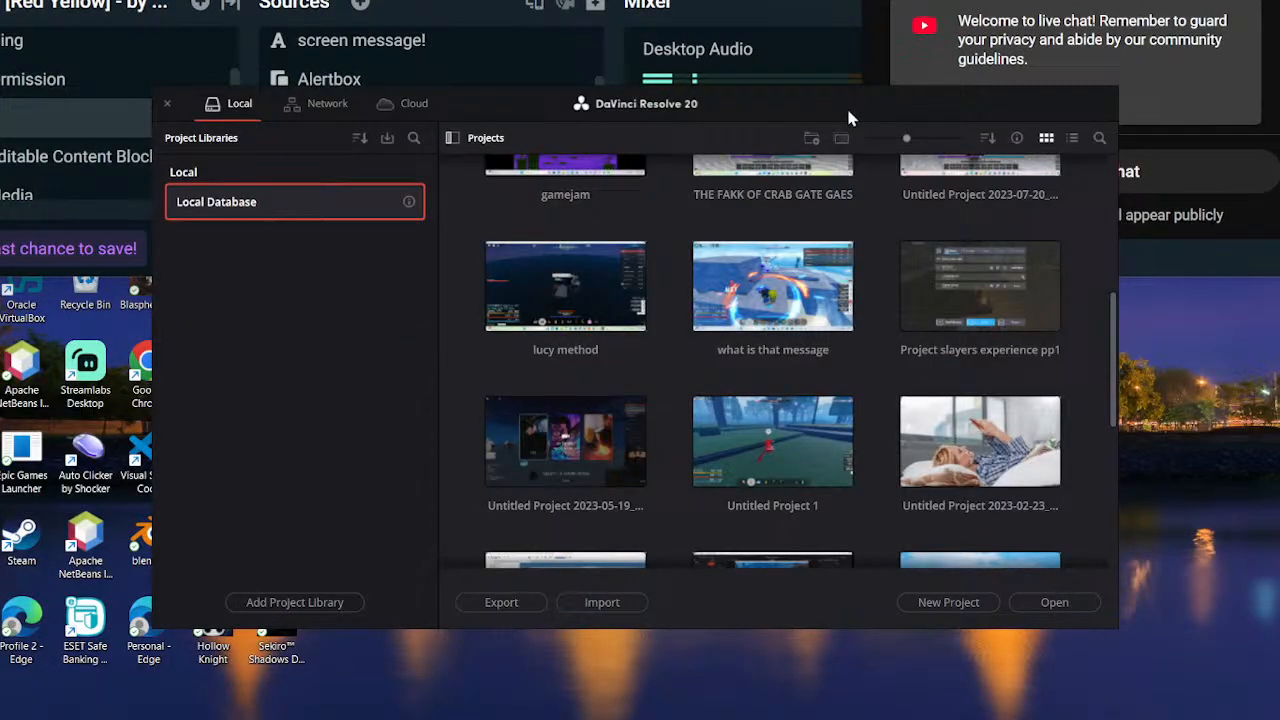
scroll(870, 270, "up", 5)
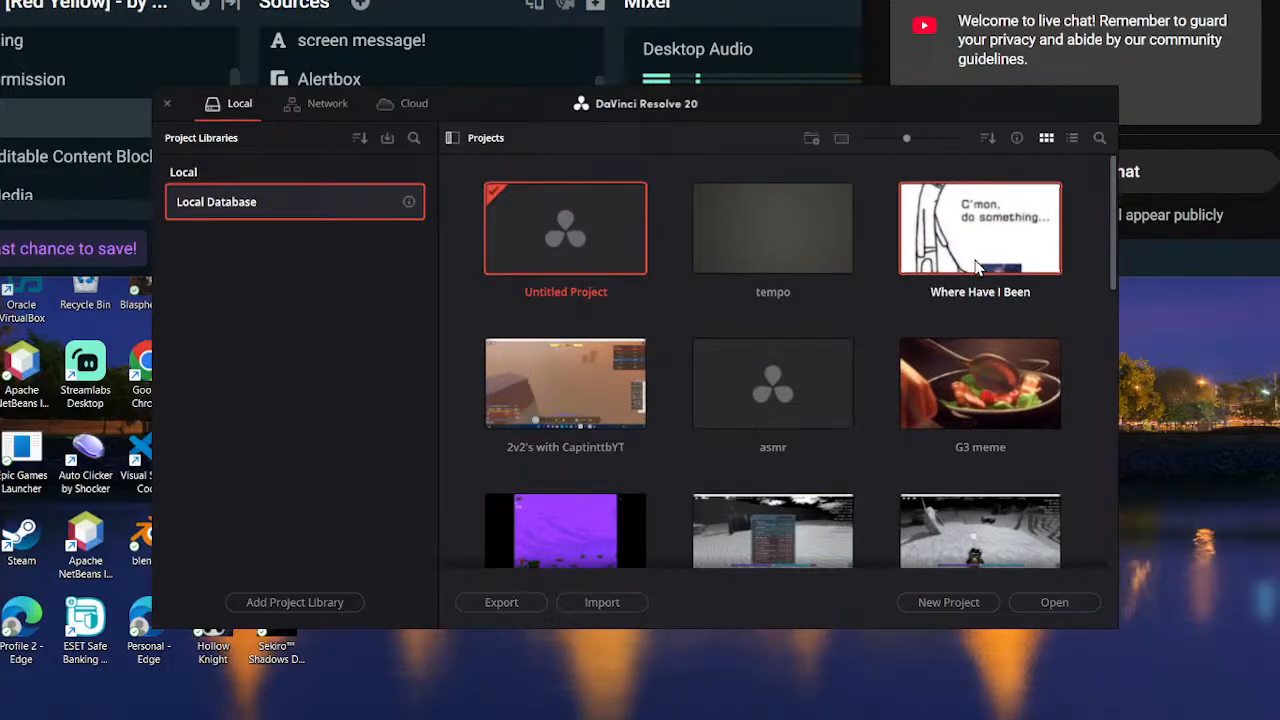
double_click(975, 260)
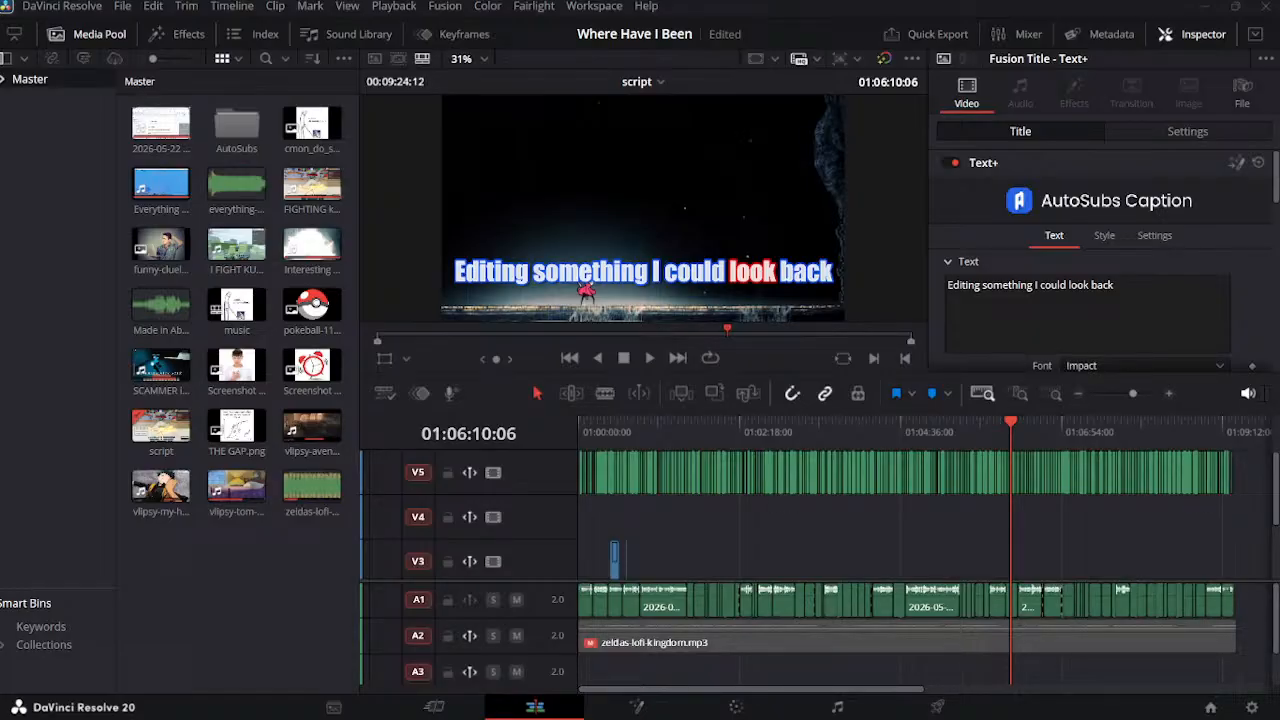
Step: Play back the captioned timeline at about 01:07:21 and from its beginning to check the subtitles
left_click(1094, 432)
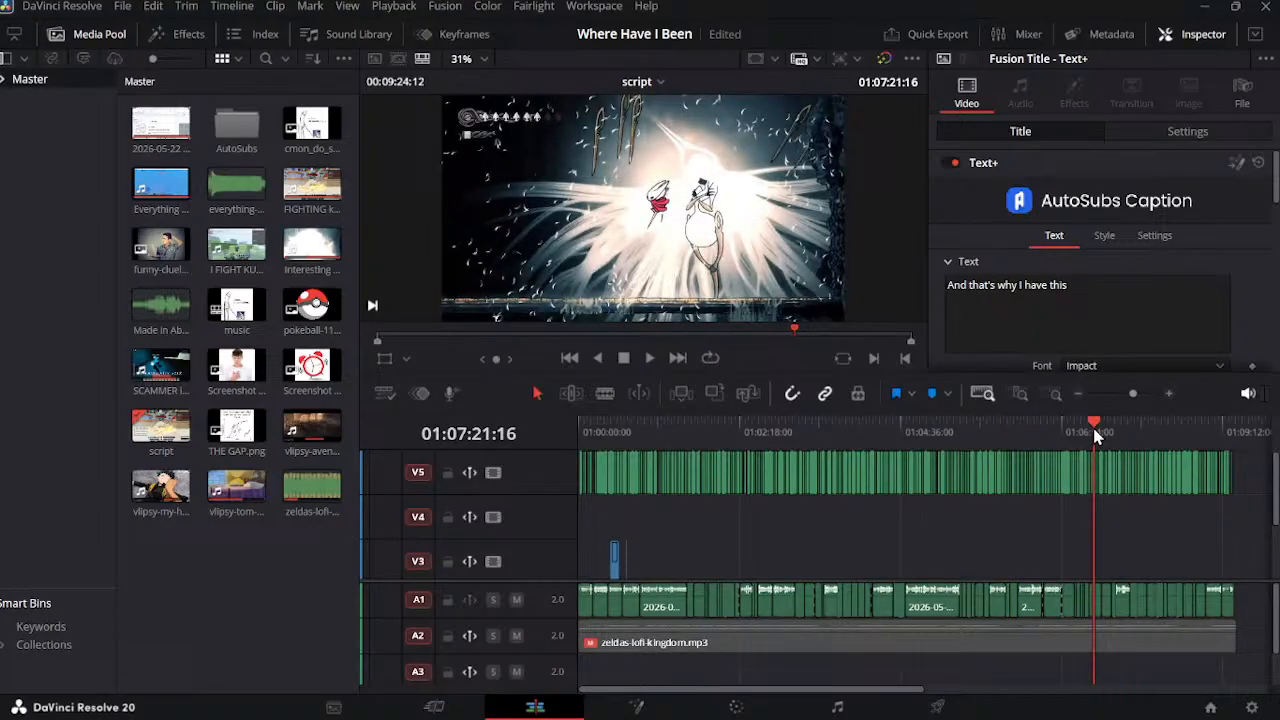
key("space")
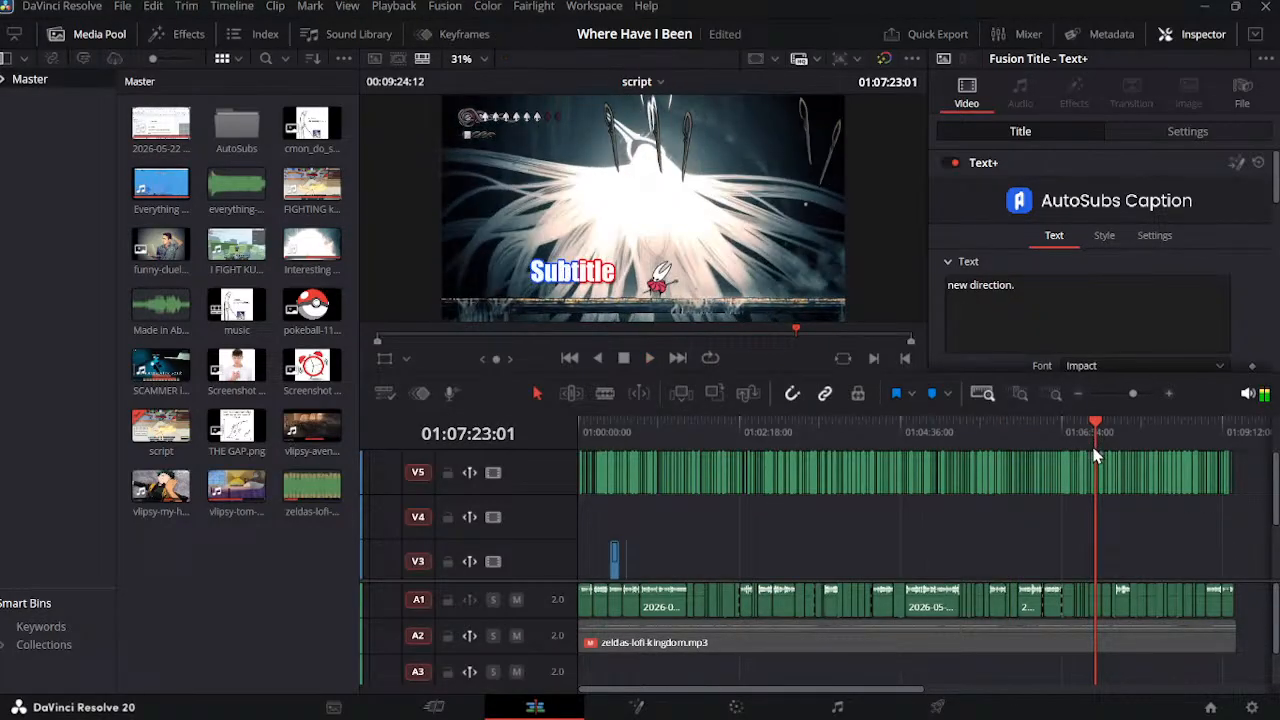
left_click(590, 431)
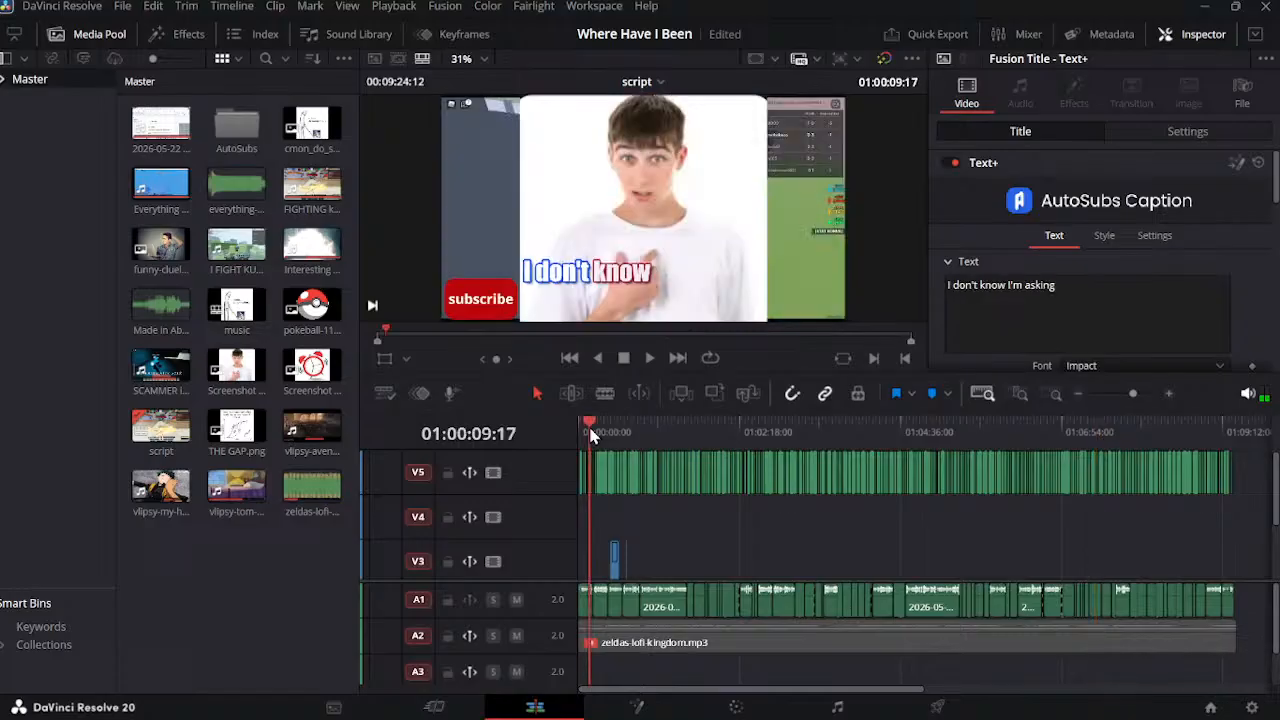
left_click_drag(590, 431, 579, 432)
key("space")
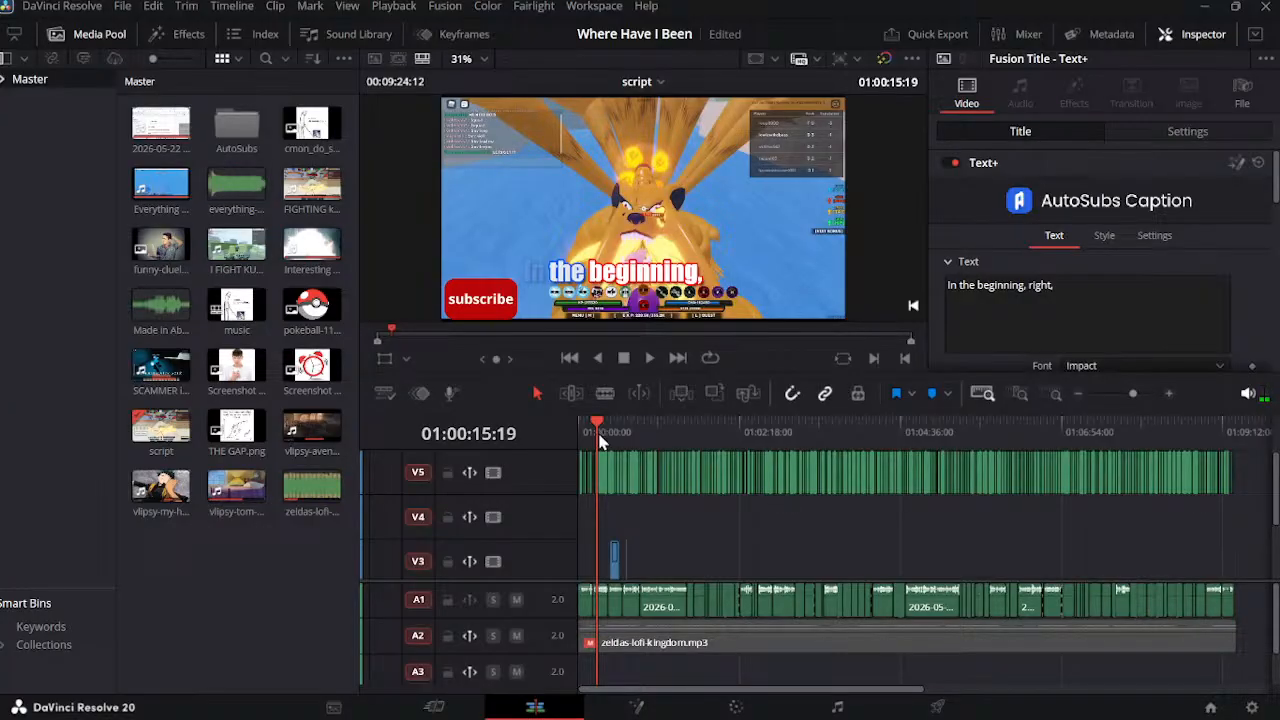
Step: Examine and play the section between 01:00:12 and 01:00:16 to compare the V5 captions with the speech
left_click(1020, 395)
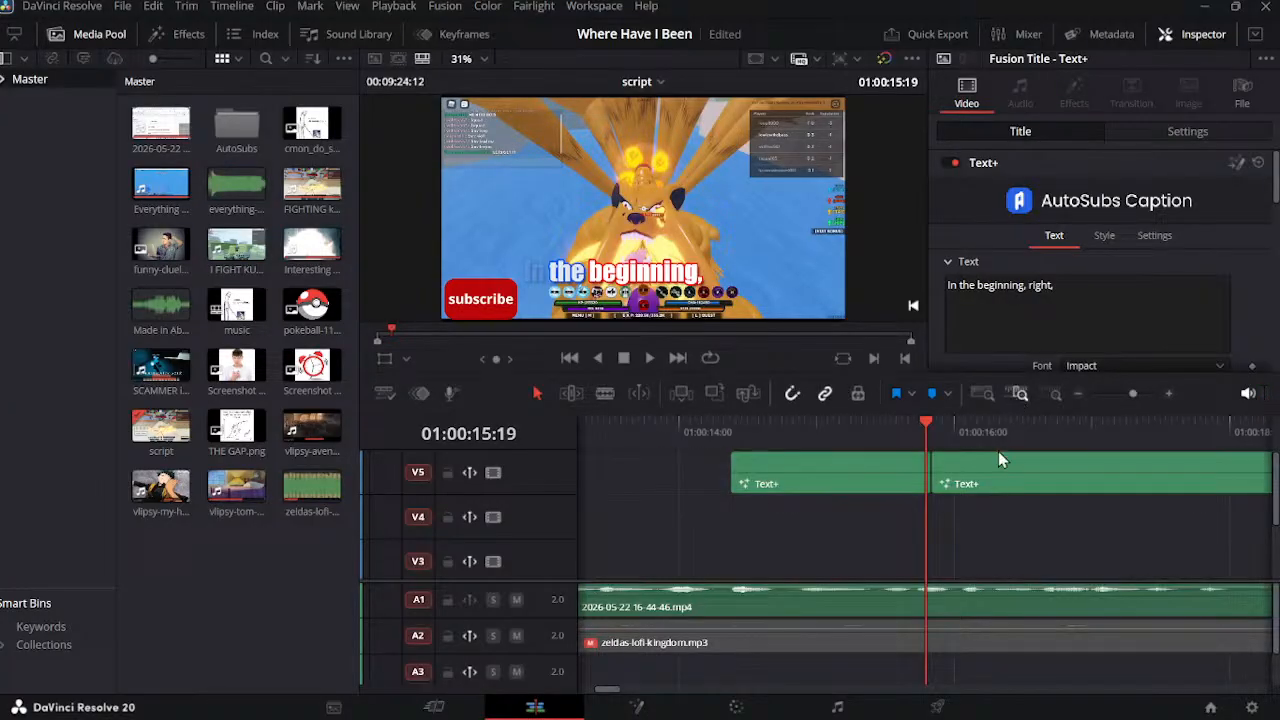
left_click(744, 428)
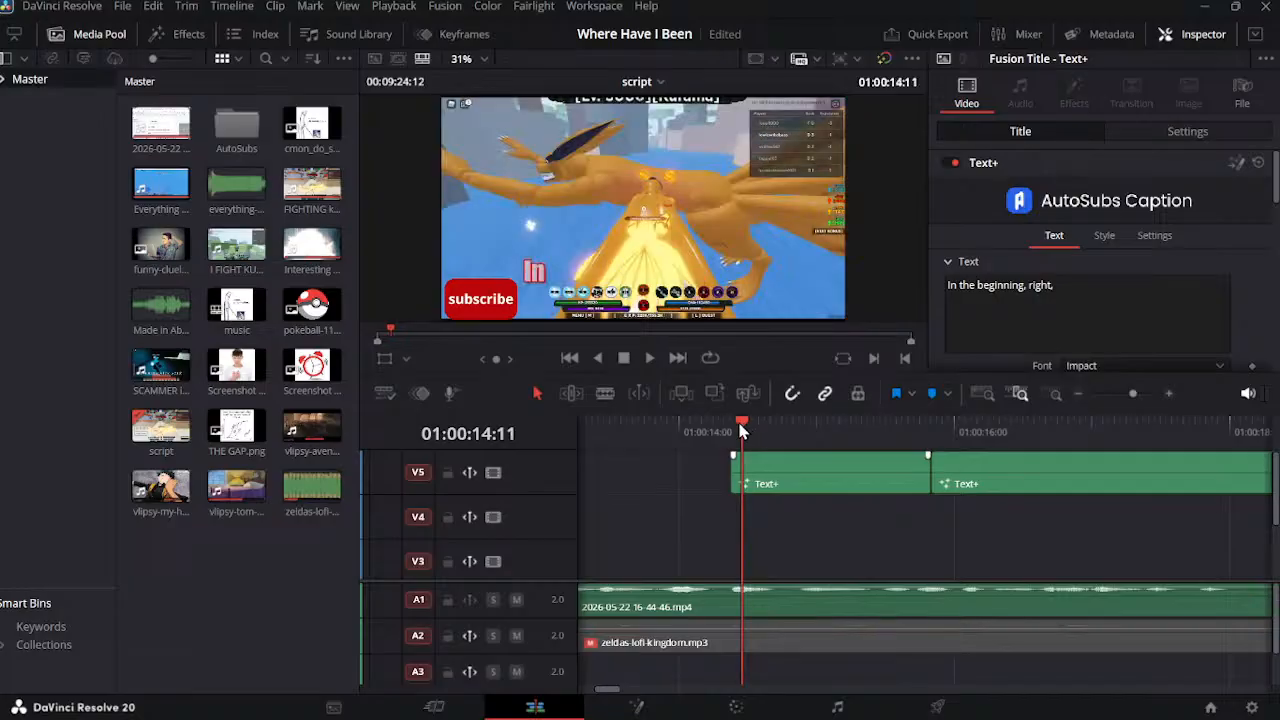
key("space")
scroll(794, 478, "left", 5)
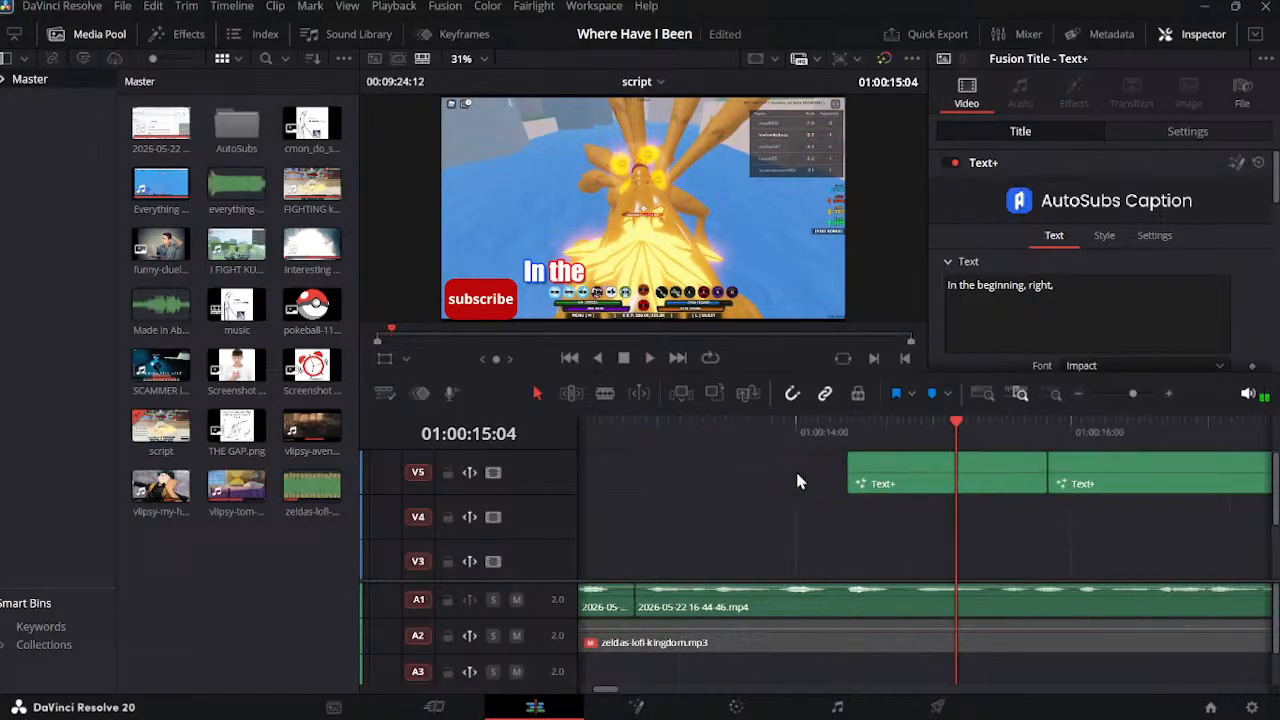
left_click(820, 428)
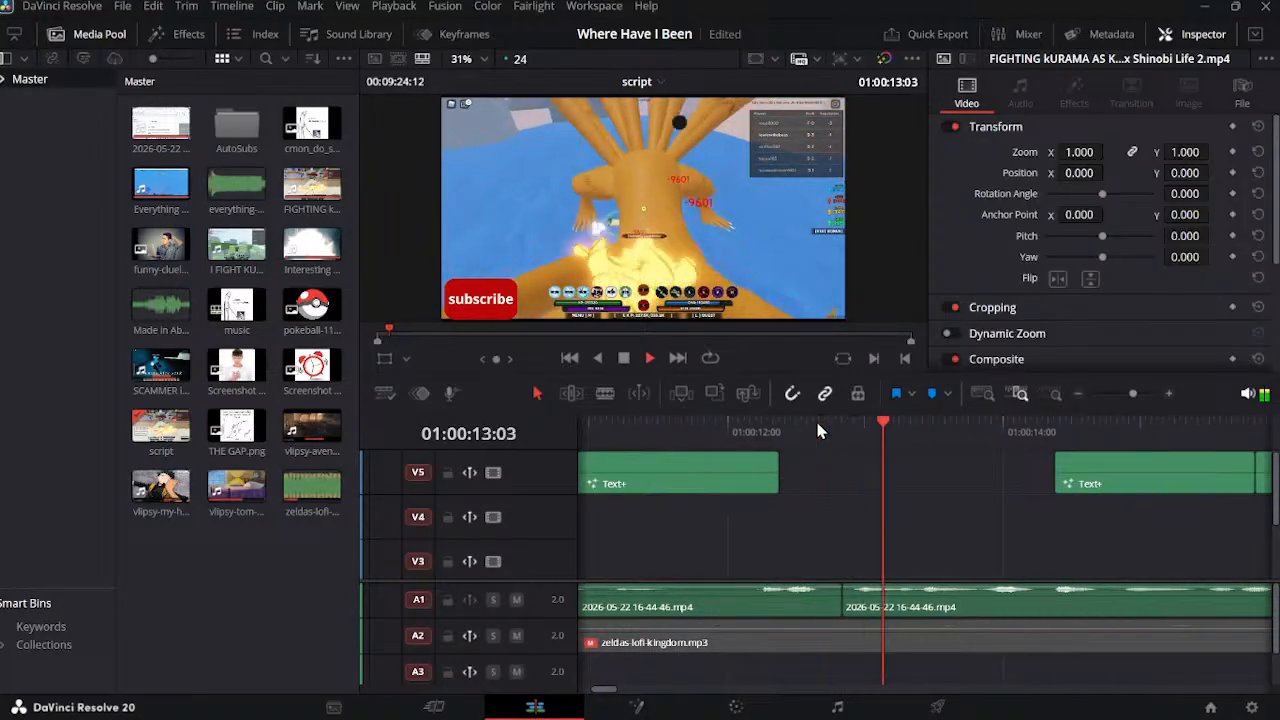
key("space")
scroll(1035, 547, "right", 4)
scroll(1031, 548, "right", 2)
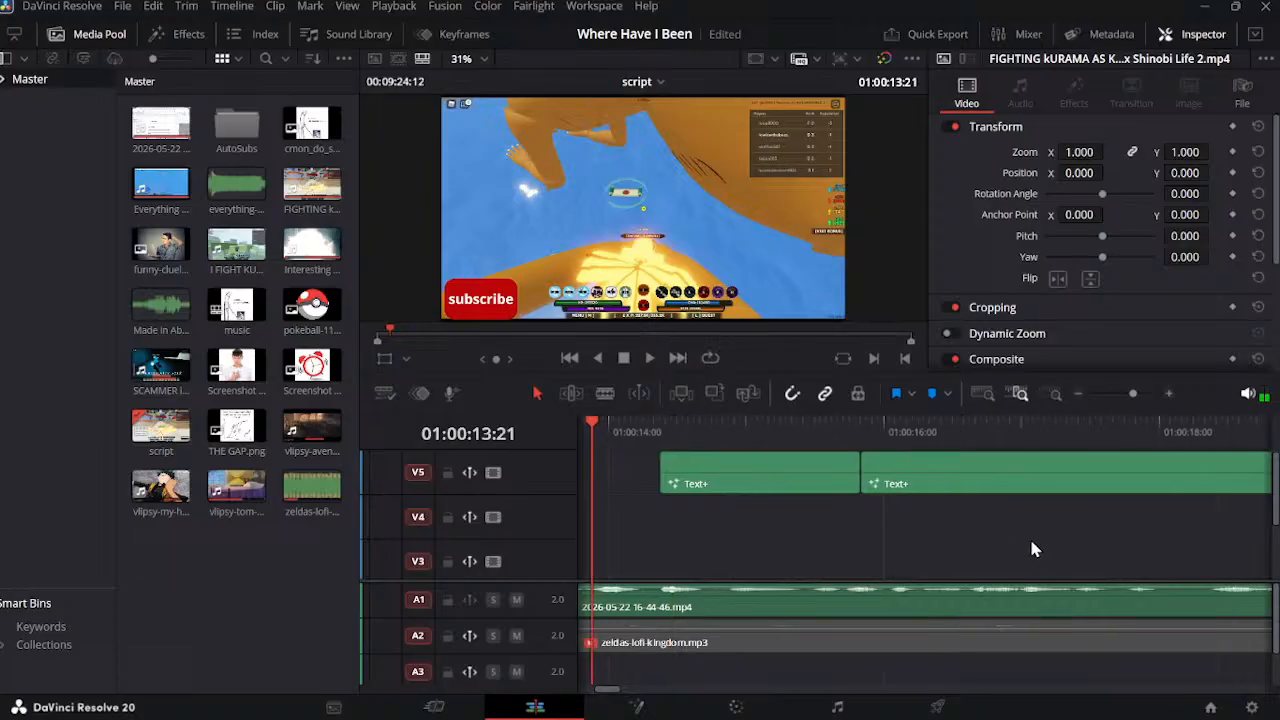
scroll(910, 455, "left", 11)
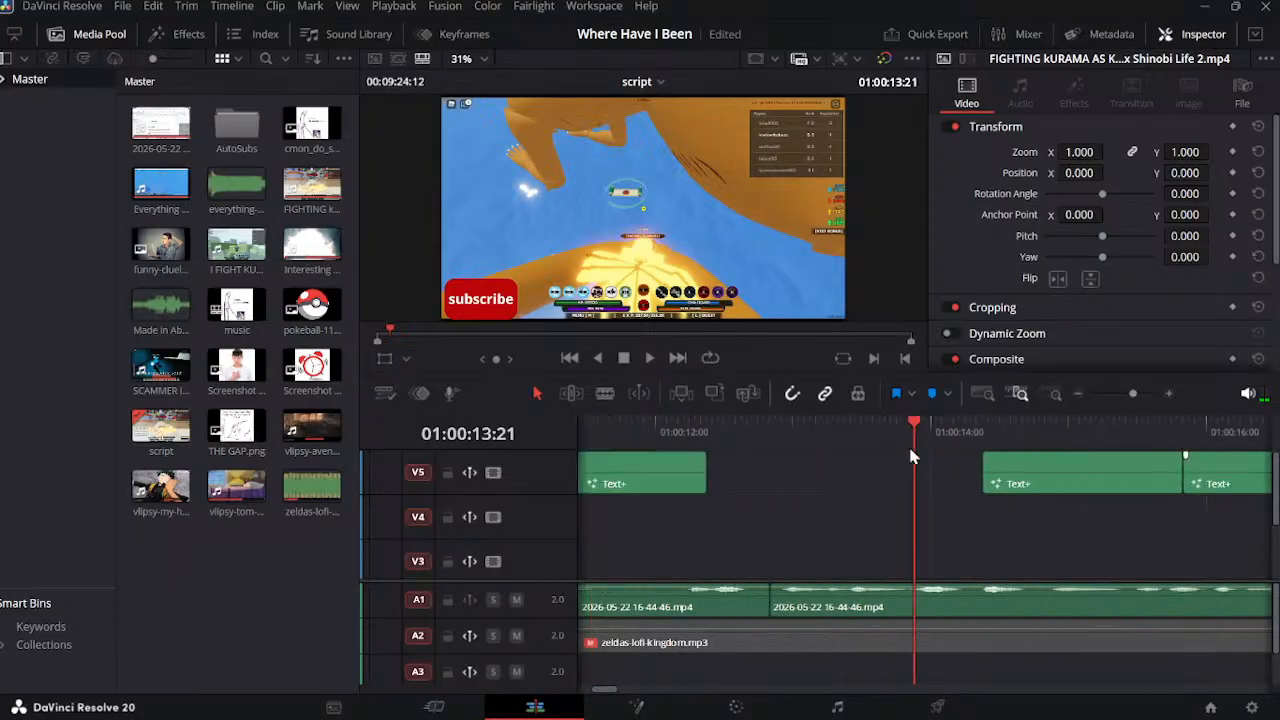
Step: Select the V5 captions from "In the beginning, right," to the timeline's end and shift them about 1.8 seconds earlier
left_click(984, 395)
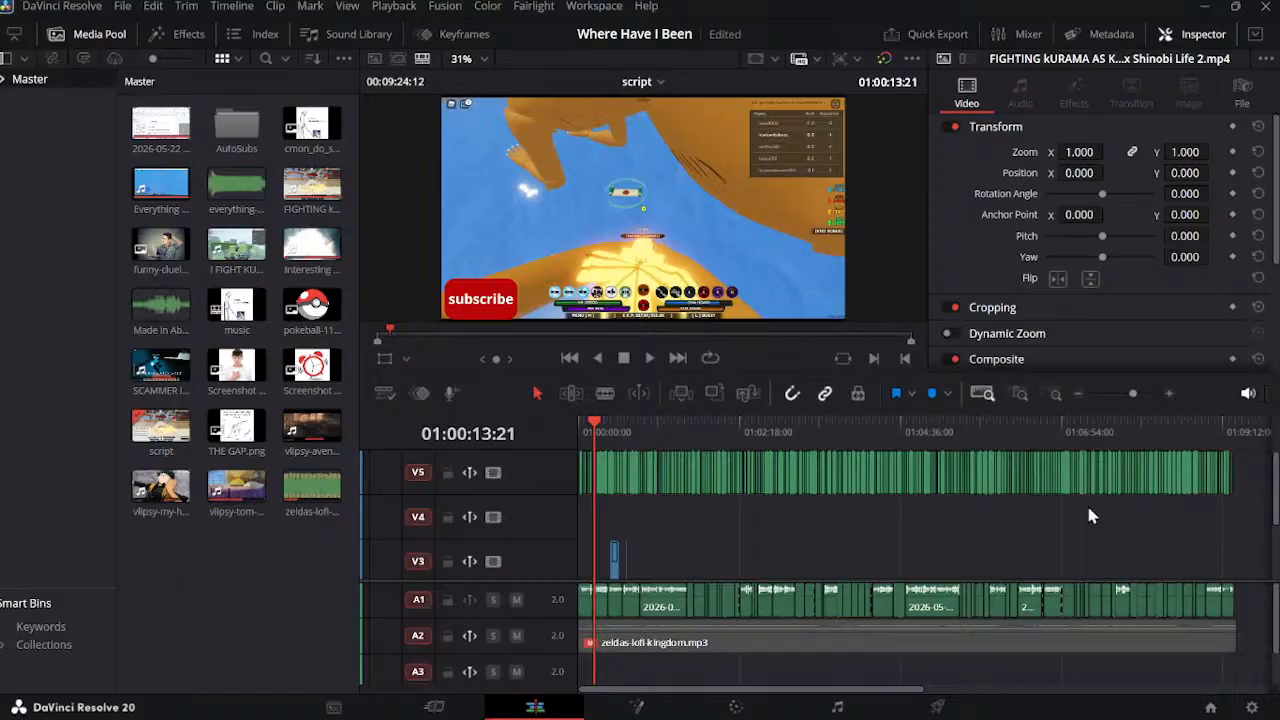
left_click_drag(1243, 483, 597, 490)
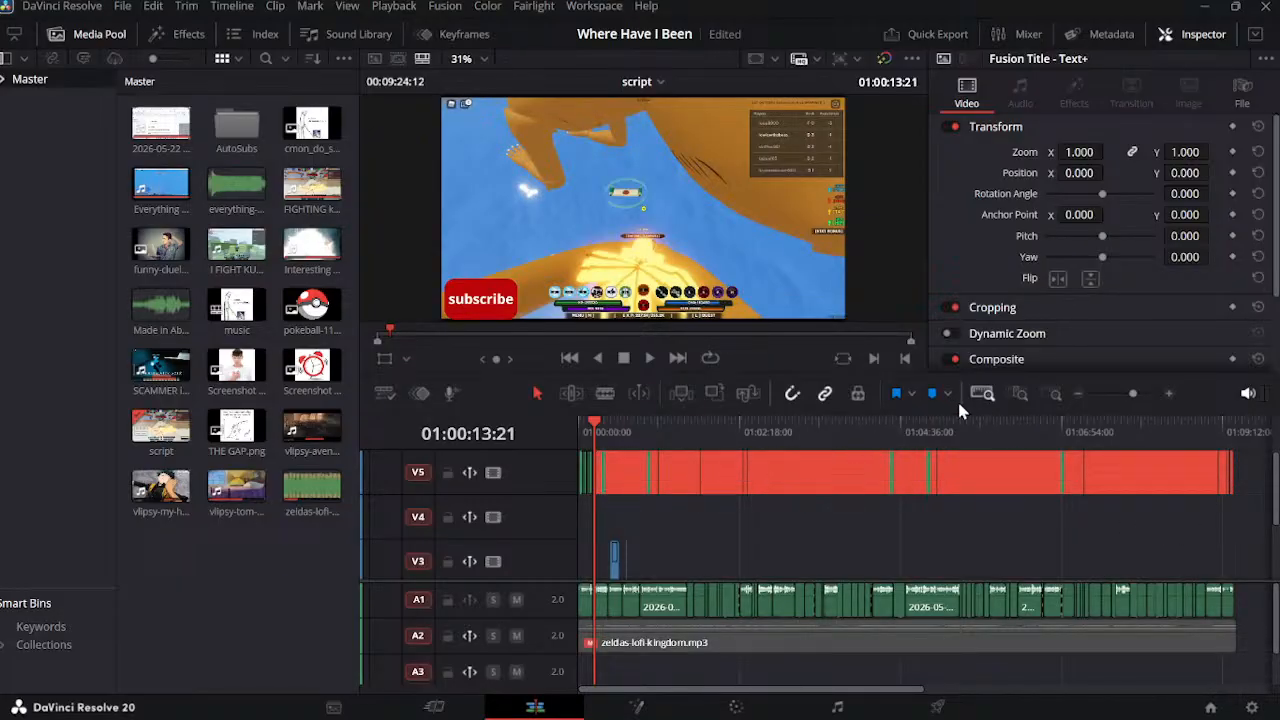
left_click(1020, 395)
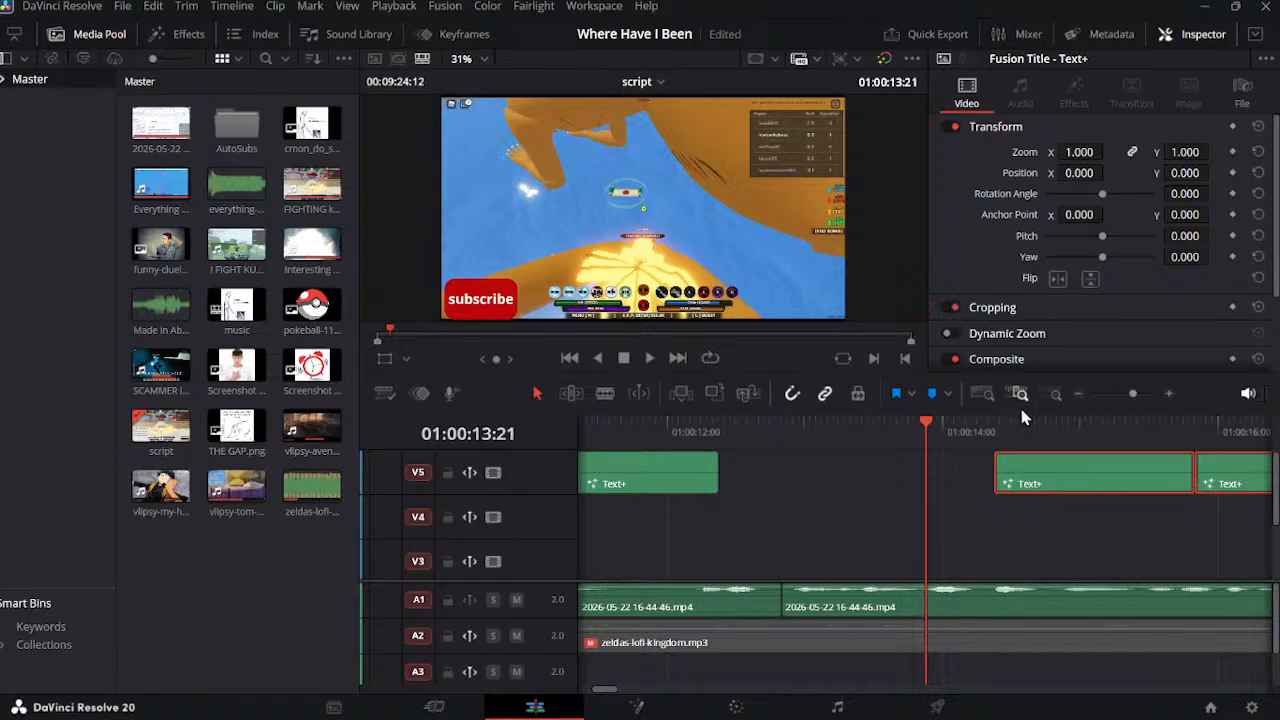
left_click_drag(1047, 476, 808, 489)
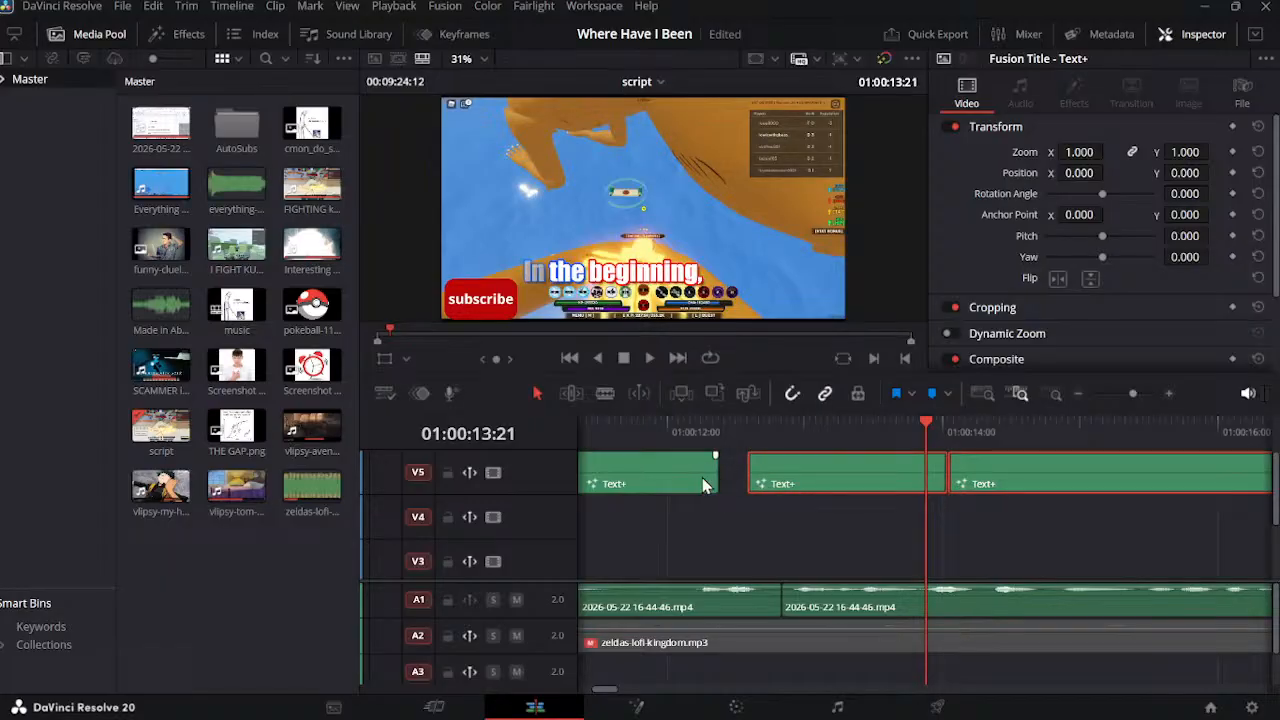
Step: Extend the end of the "you like genuinely cuz" caption to the A1 audio cut, overwriting the next caption's start
left_click(671, 432)
left_click(701, 432)
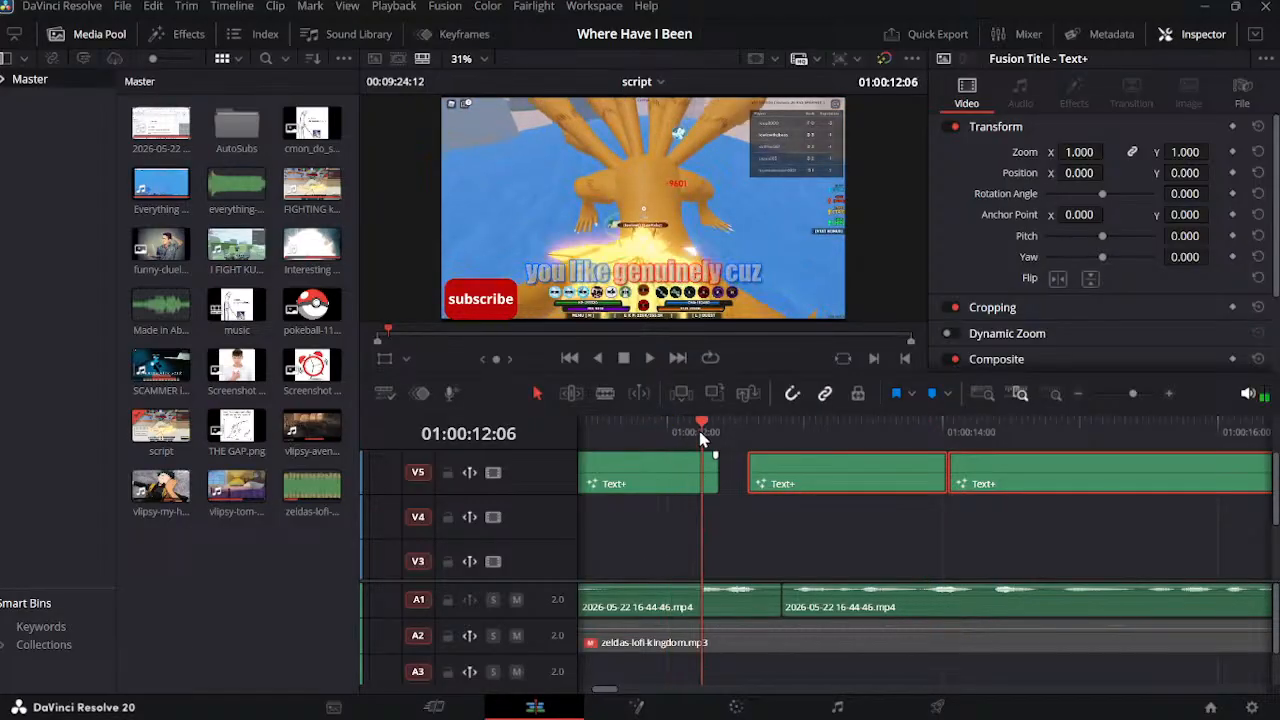
left_click_drag(715, 470, 780, 478)
left_click(668, 445)
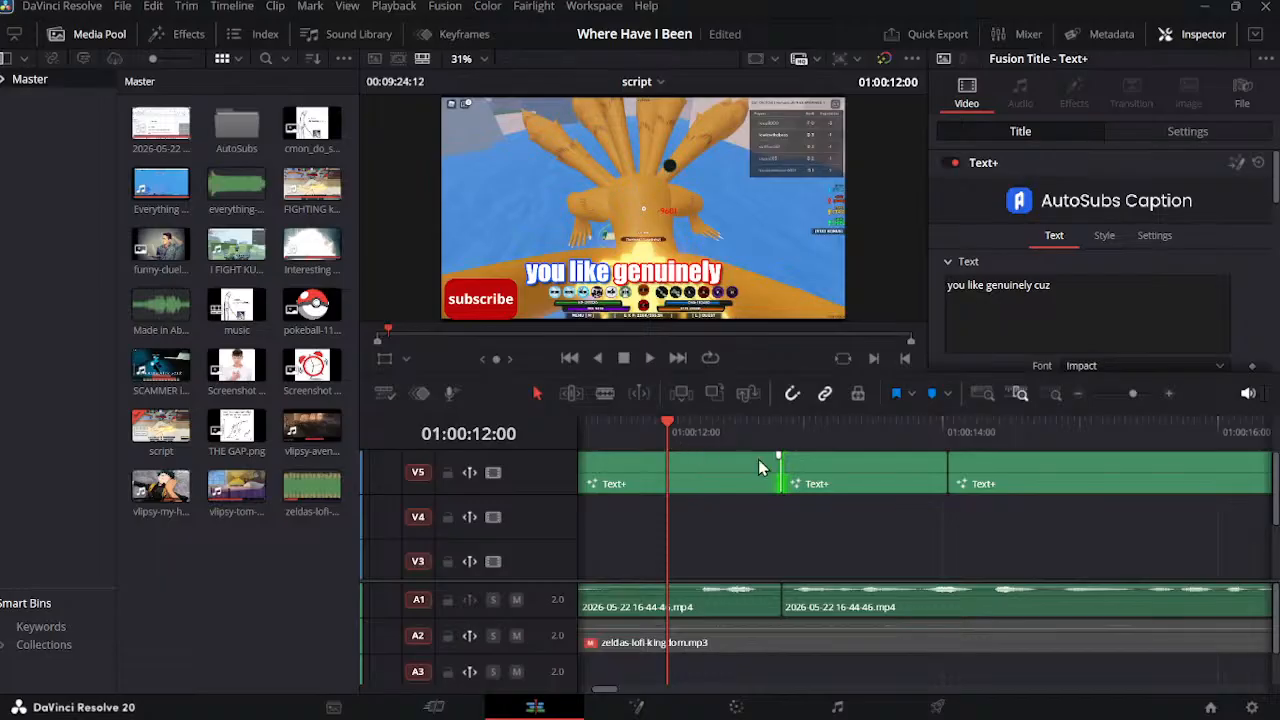
Step: Extend the start of the "I don't know I'm asking" caption earlier to about 01:00:08:00
scroll(818, 469, "left", 4)
scroll(818, 469, "left", 5)
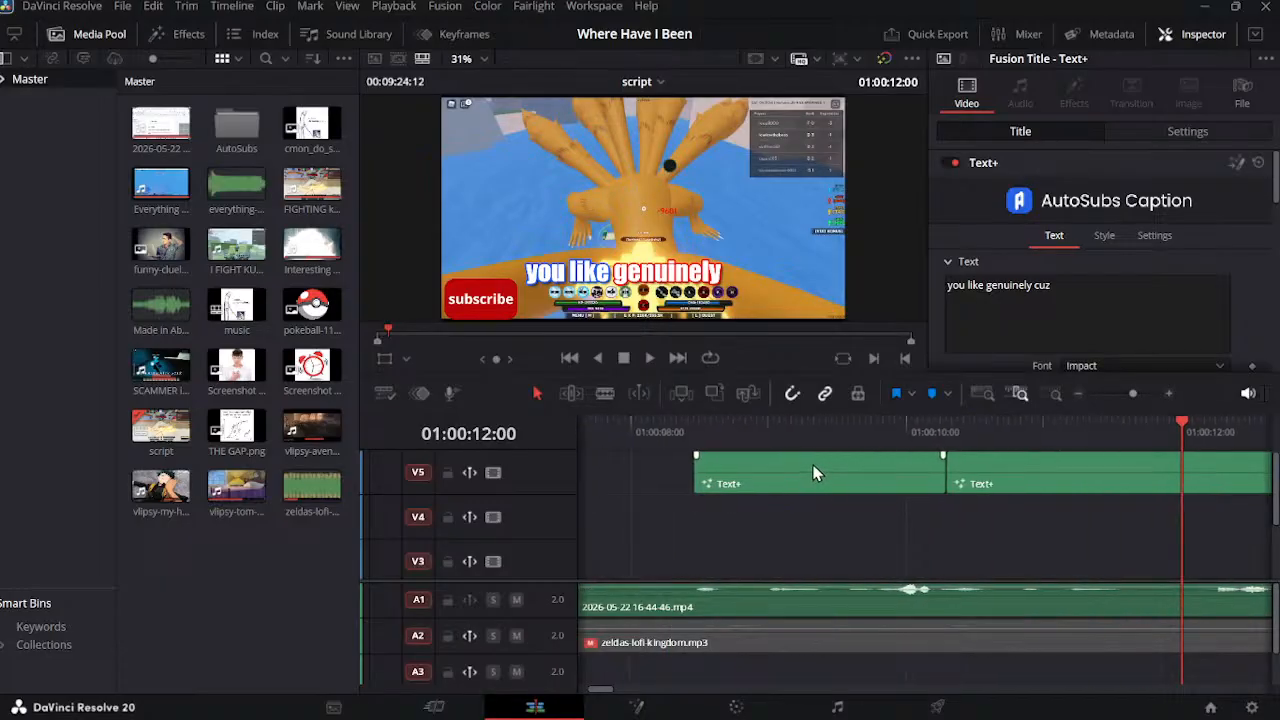
scroll(813, 464, "left", 3)
scroll(812, 464, "right", 1)
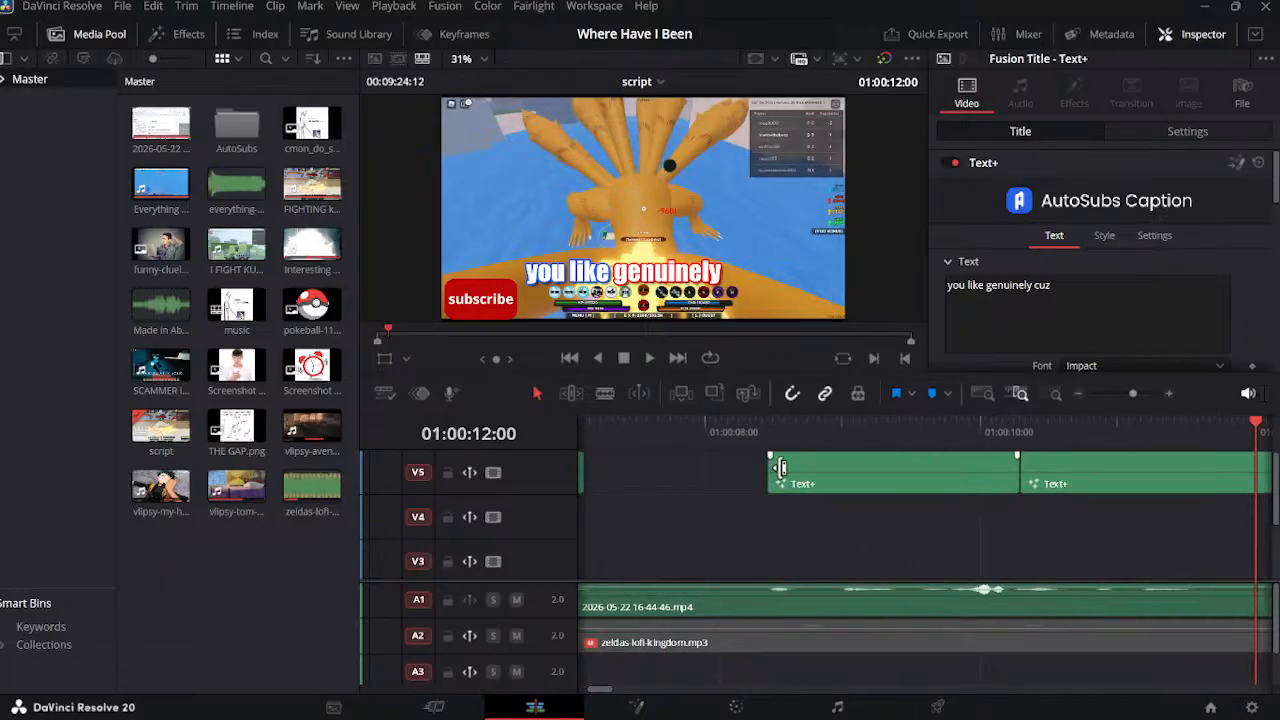
left_click_drag(765, 474, 709, 475)
Step: Review the opening captions and play the timeline from about 01:00:08 to check their timing
scroll(799, 488, "left", 5)
scroll(840, 493, "left", 12)
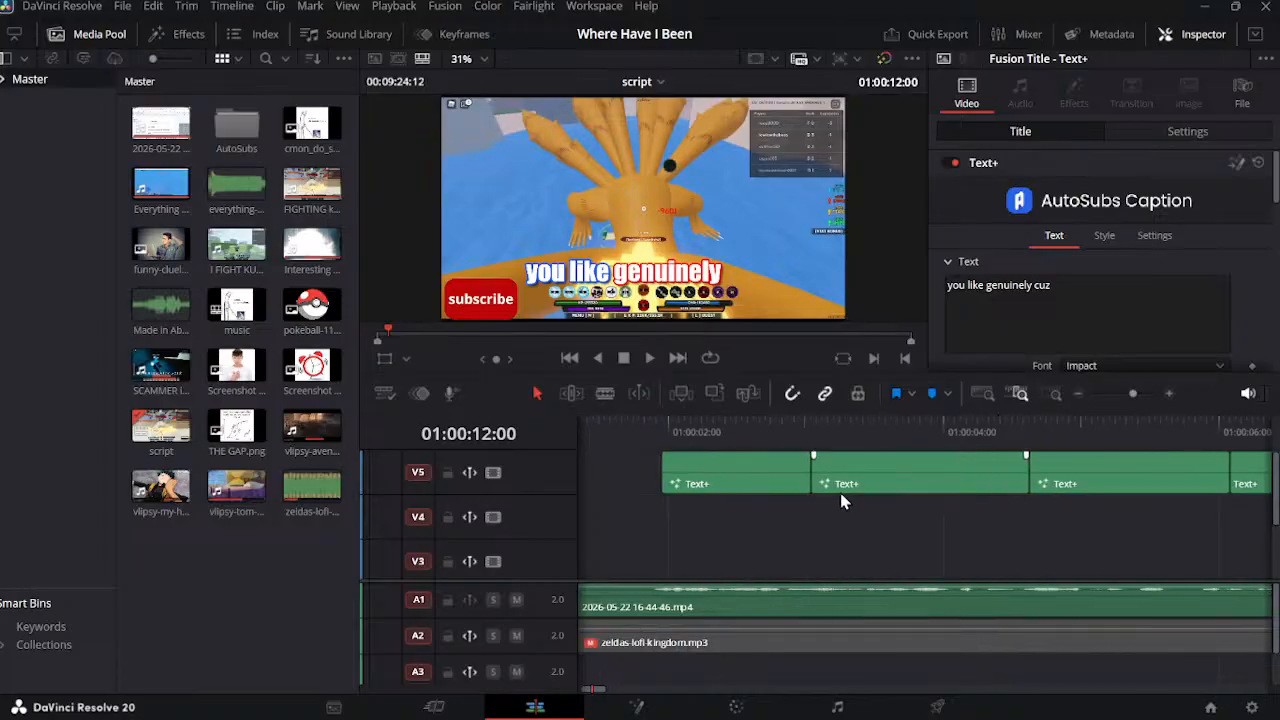
scroll(840, 493, "right", 12)
scroll(839, 500, "right", 1)
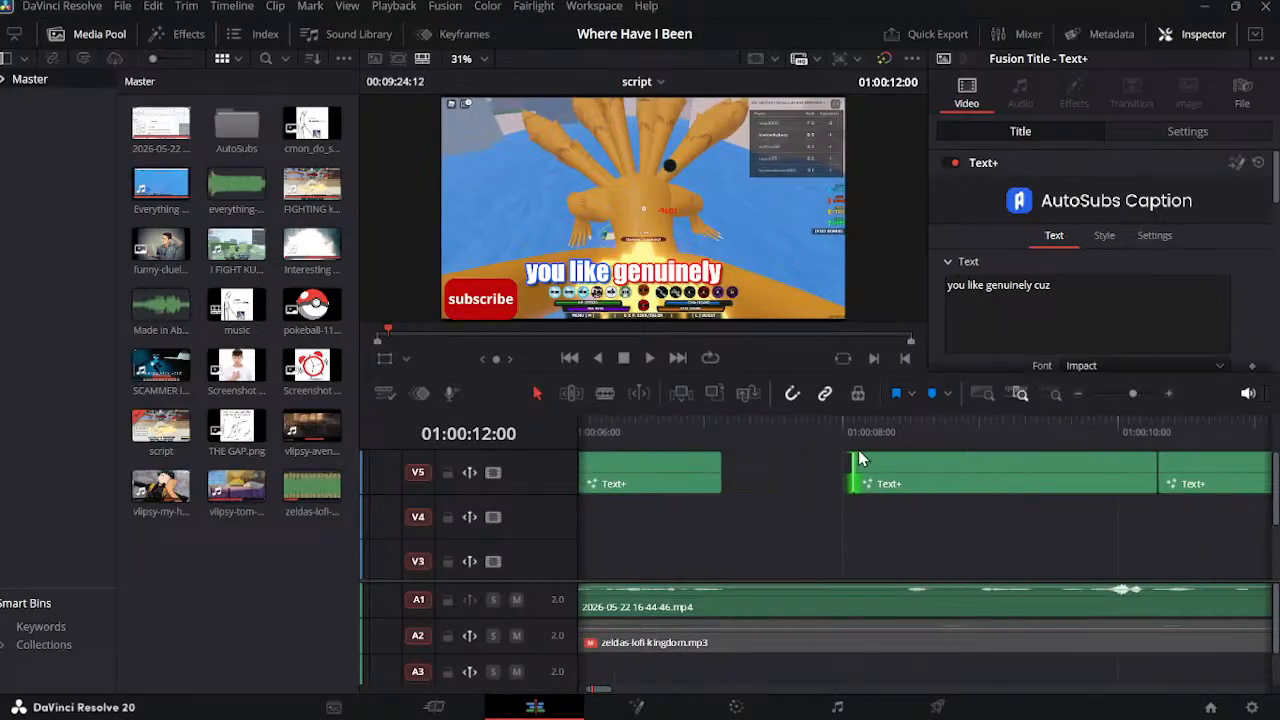
left_click(858, 446)
key("space")
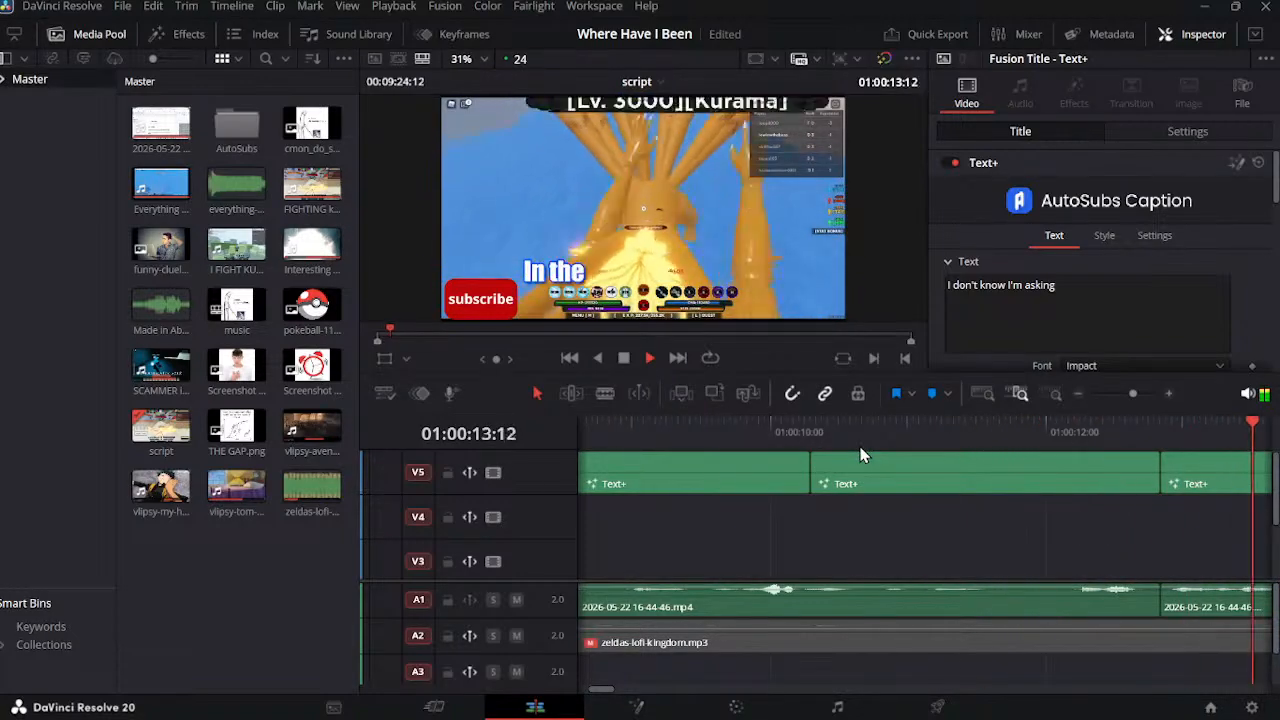
Step: Trim the start of the "I would play Roblox for literal hours," caption to about 01:00:14:09 and play it back
left_click(673, 430)
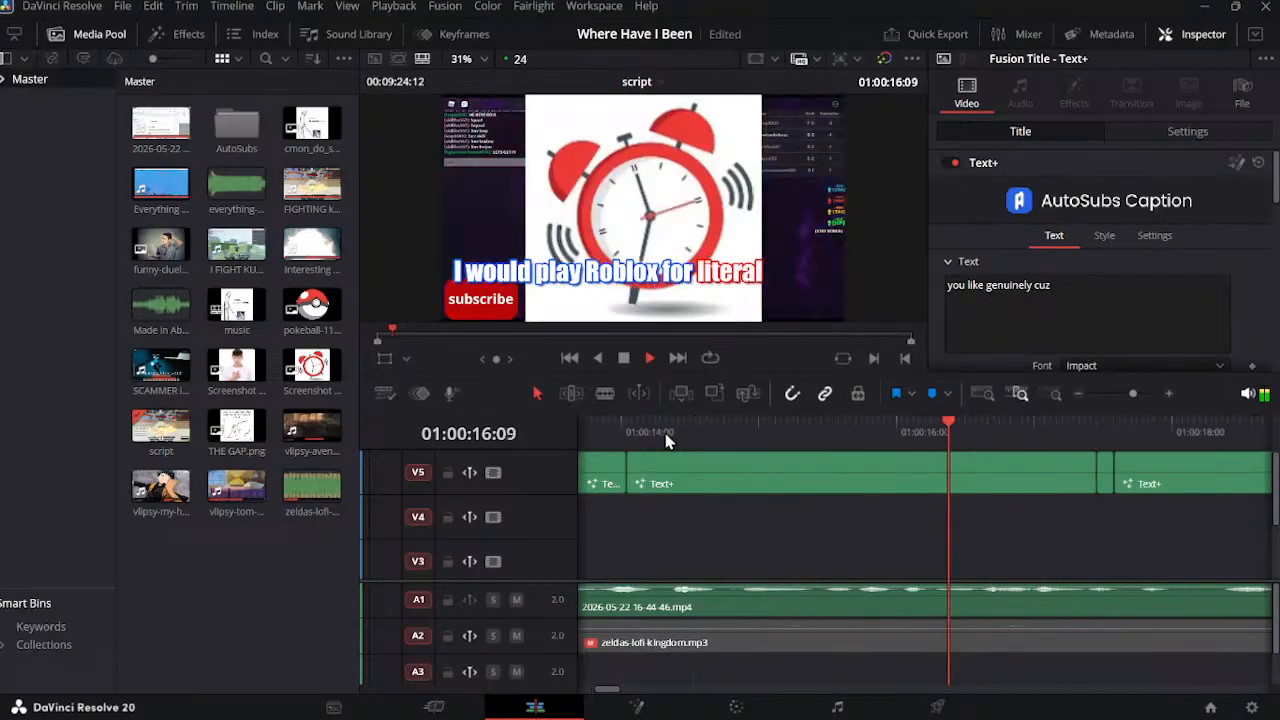
left_click_drag(636, 473, 676, 470)
left_click(677, 436)
key("space")
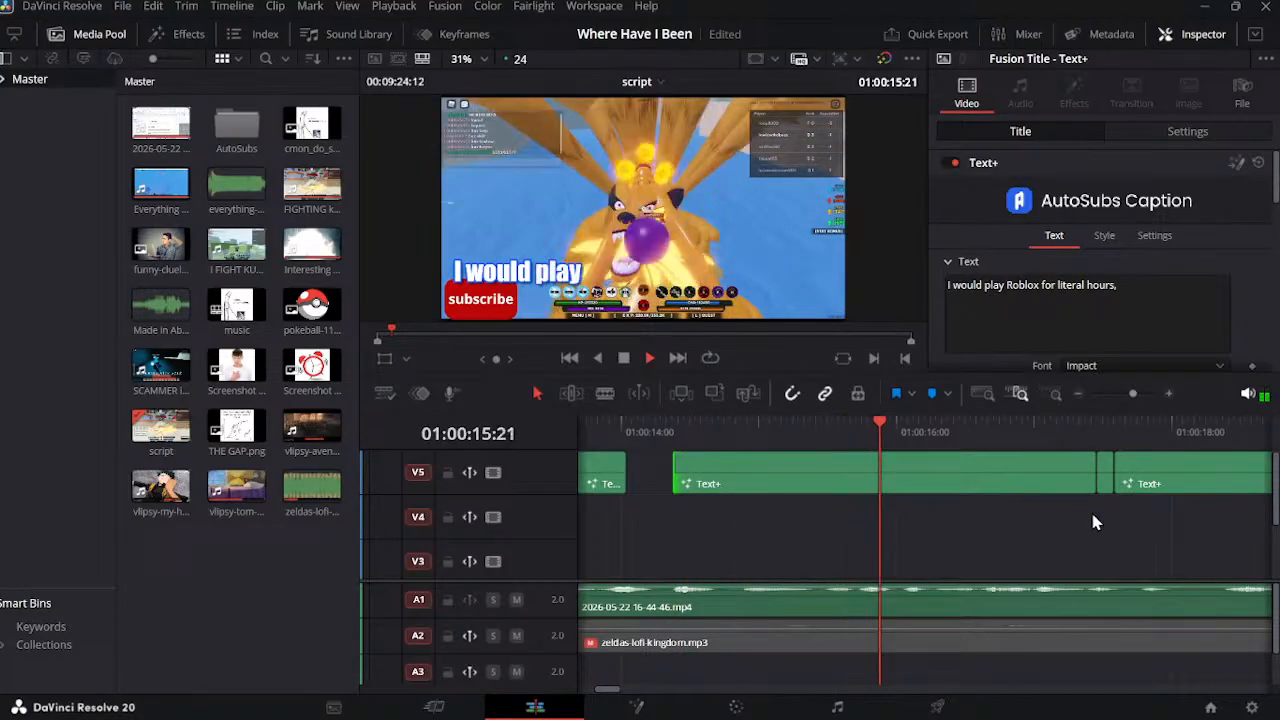
Step: Try trimming the end of the "I would play Roblox for literal hours," caption to about 01:00:17:02 and play it back
key("space")
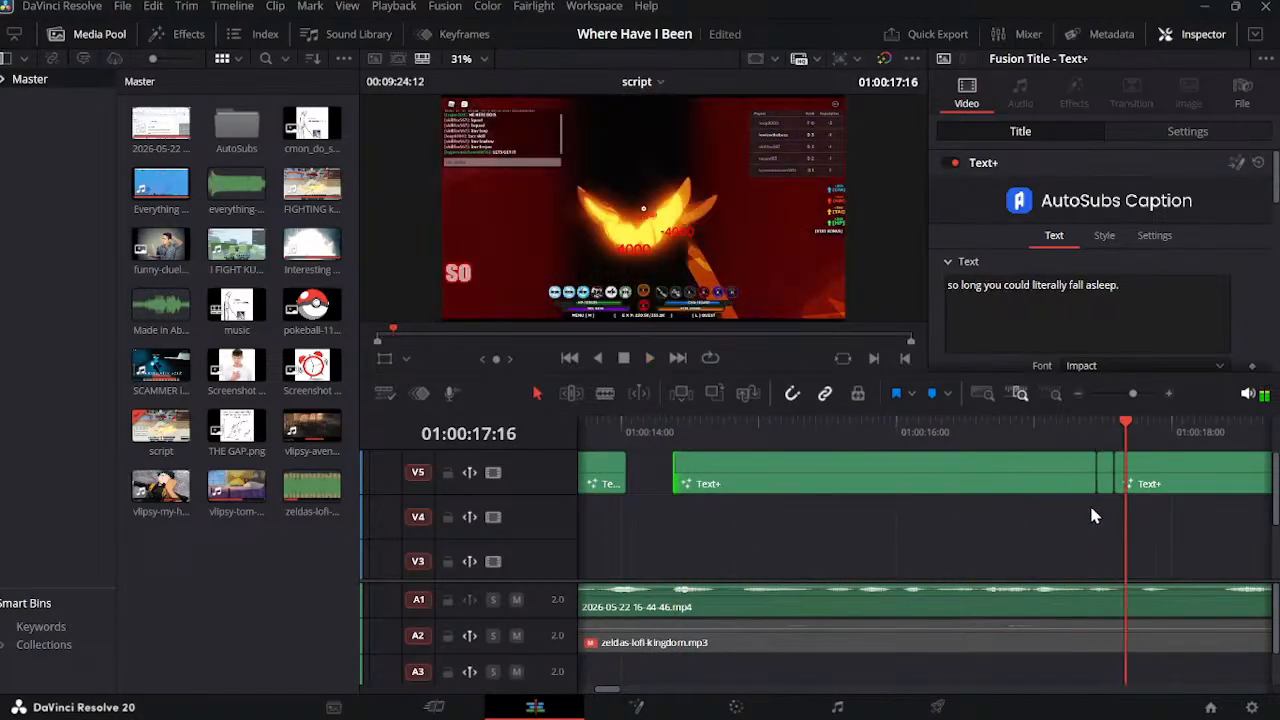
left_click_drag(1093, 478, 1035, 481)
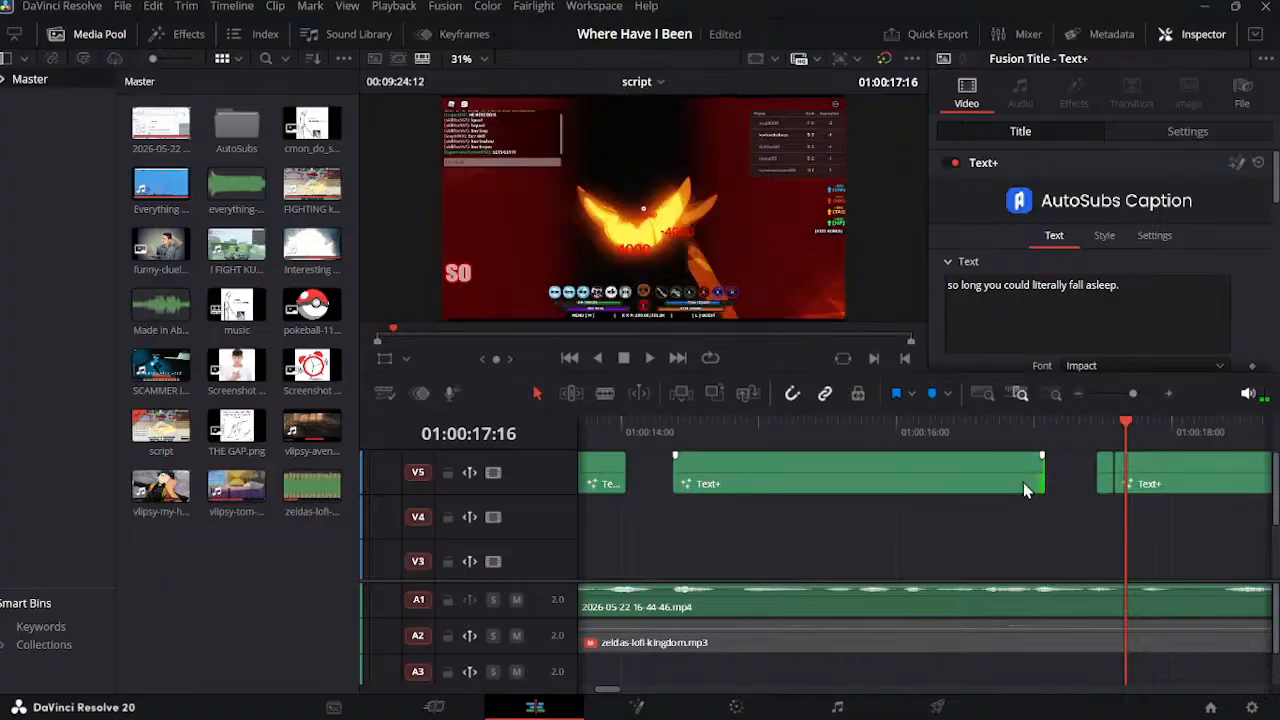
left_click(675, 434)
key("space")
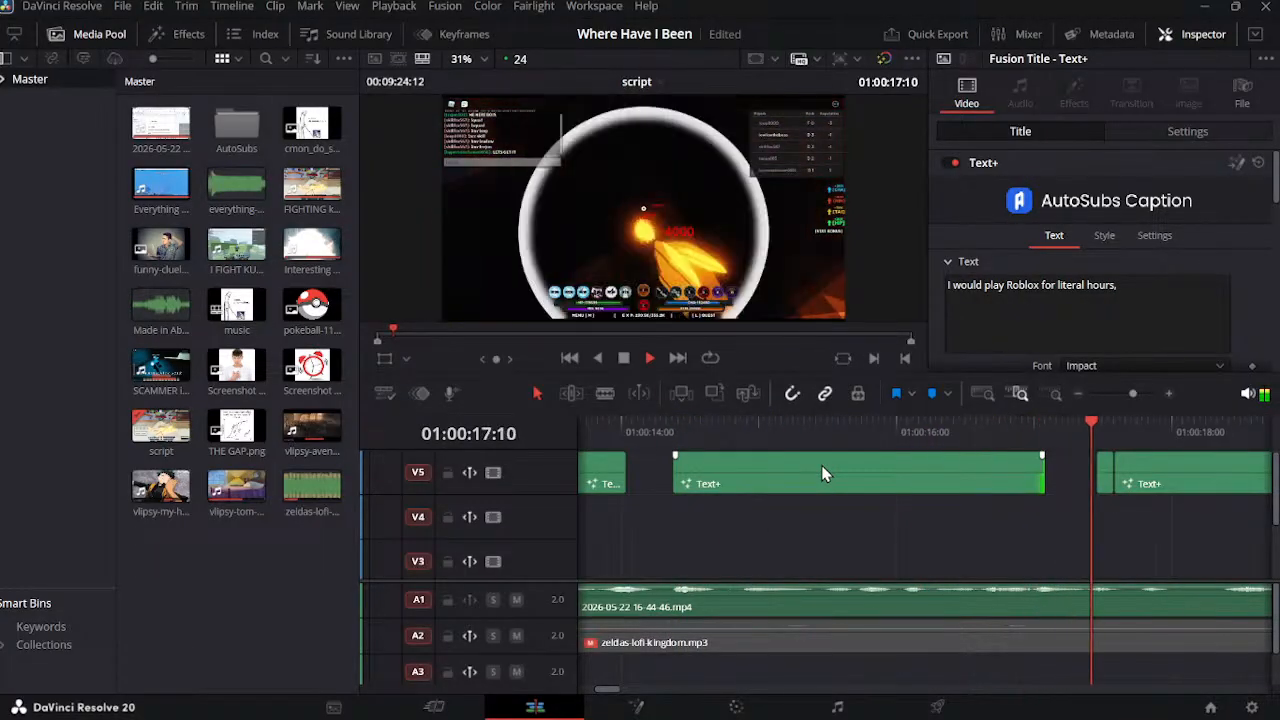
Step: Extend the end of the "I would play Roblox for literal hours," caption to about 01:00:17:10 and replay its ending
left_click_drag(1043, 472, 1090, 468)
left_click(1091, 432)
key("space")
left_click(1040, 432)
left_click(1033, 433)
left_click(995, 432)
key("space")
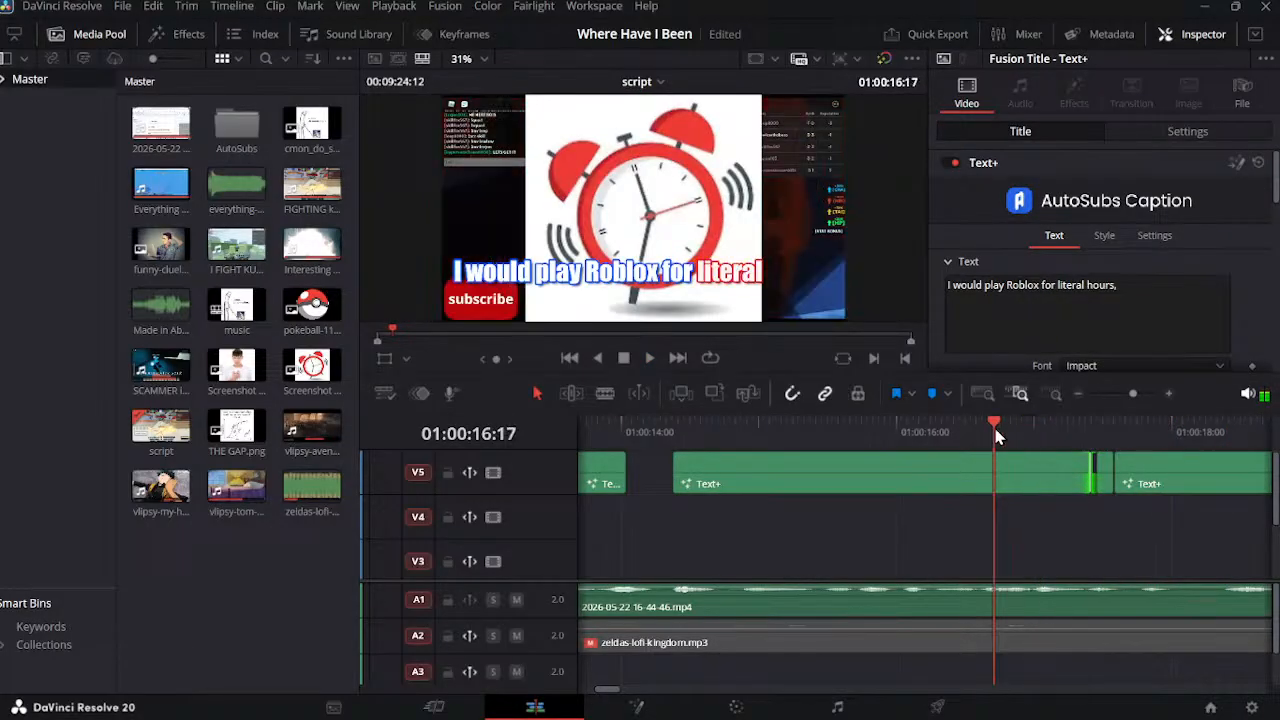
key("space")
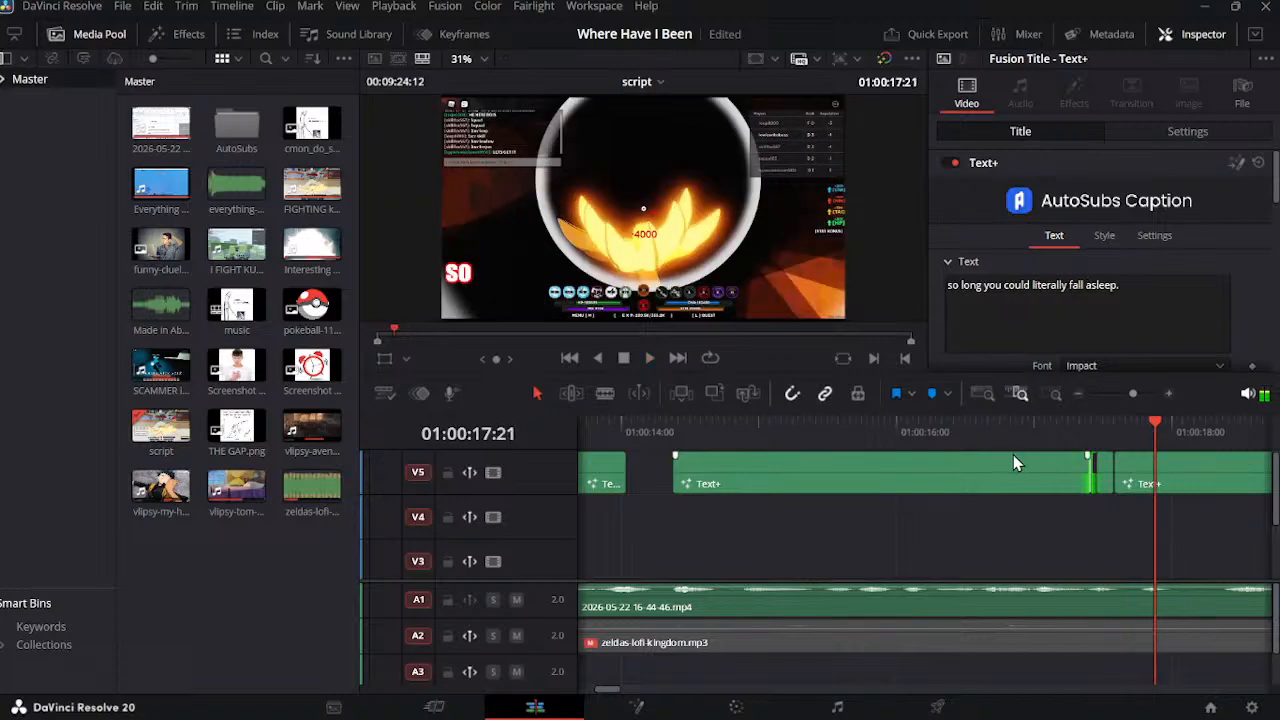
Step: Extend the end of the alarm clock screenshot on V2 to about 01:00:17:17 and play it back from about 01:00:16
scroll(1037, 495, "down", 2)
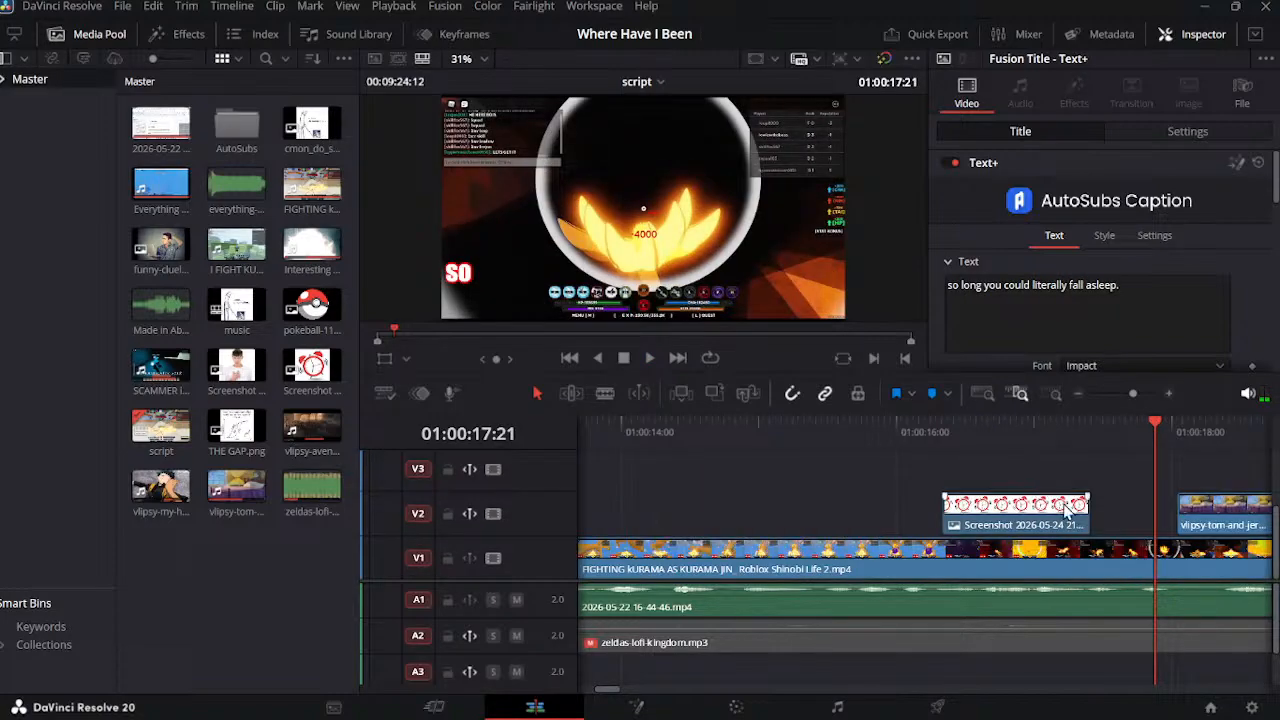
left_click_drag(1088, 508, 1127, 510)
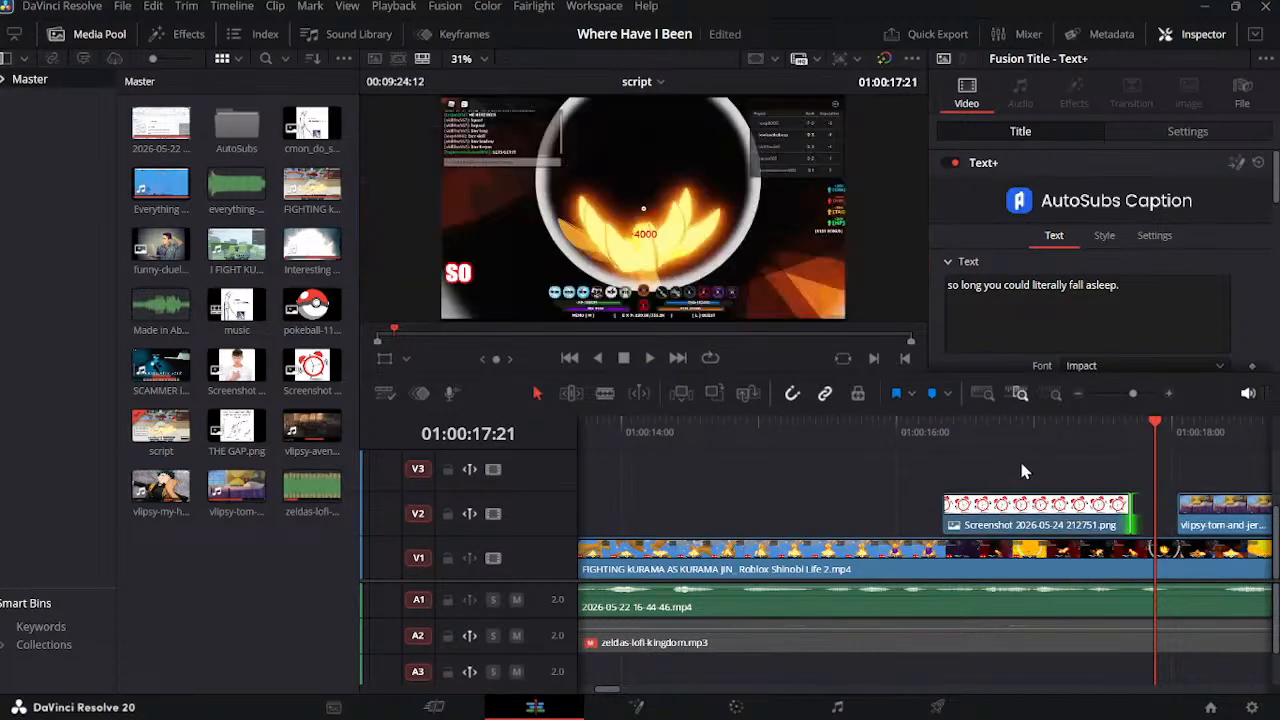
left_click(937, 431)
key("space")
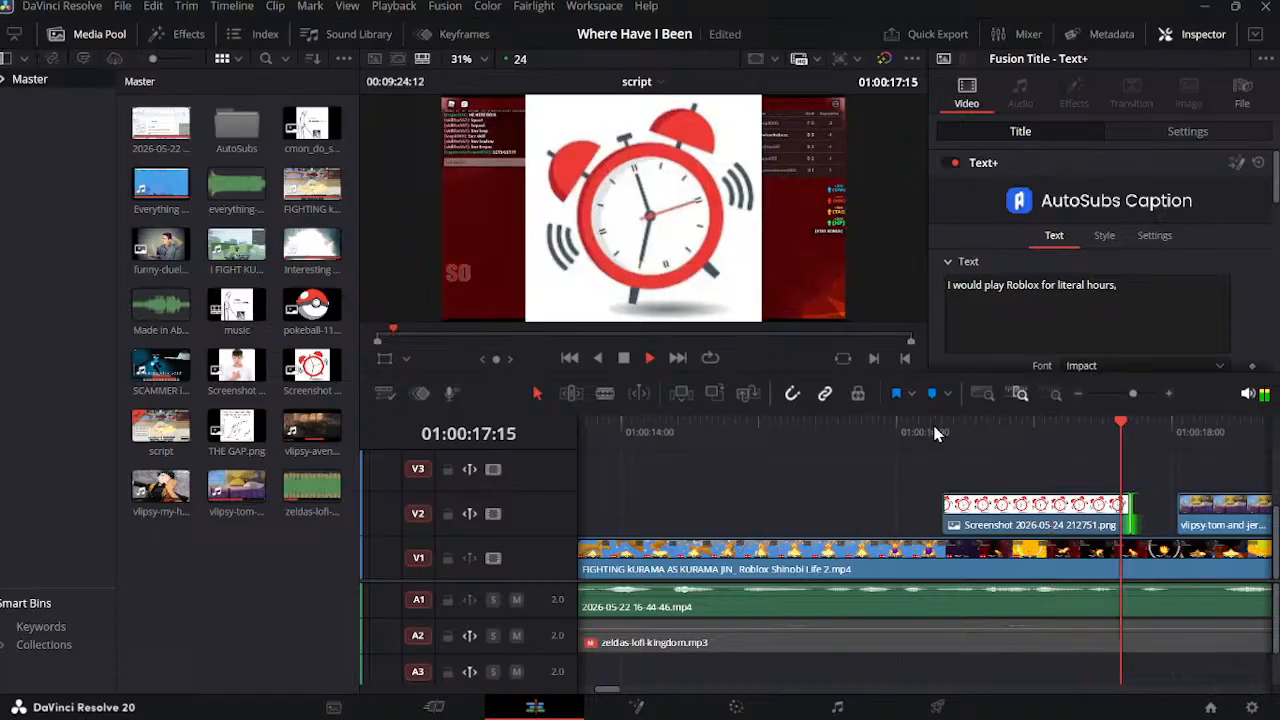
left_click(882, 432)
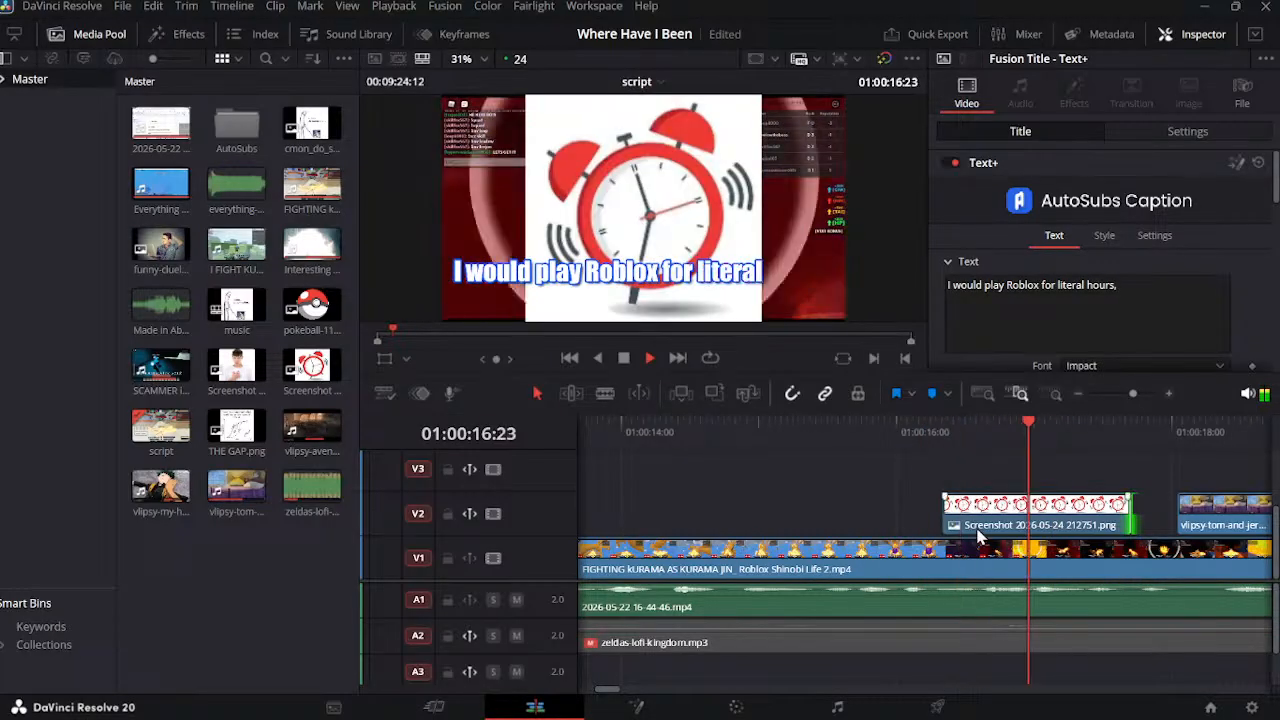
key("space")
Step: Trim the start of the alarm clock screenshot on V2 to about 01:00:16:17 and play the timeline onward to check
left_click_drag(946, 512, 994, 512)
left_click(940, 433)
key("space")
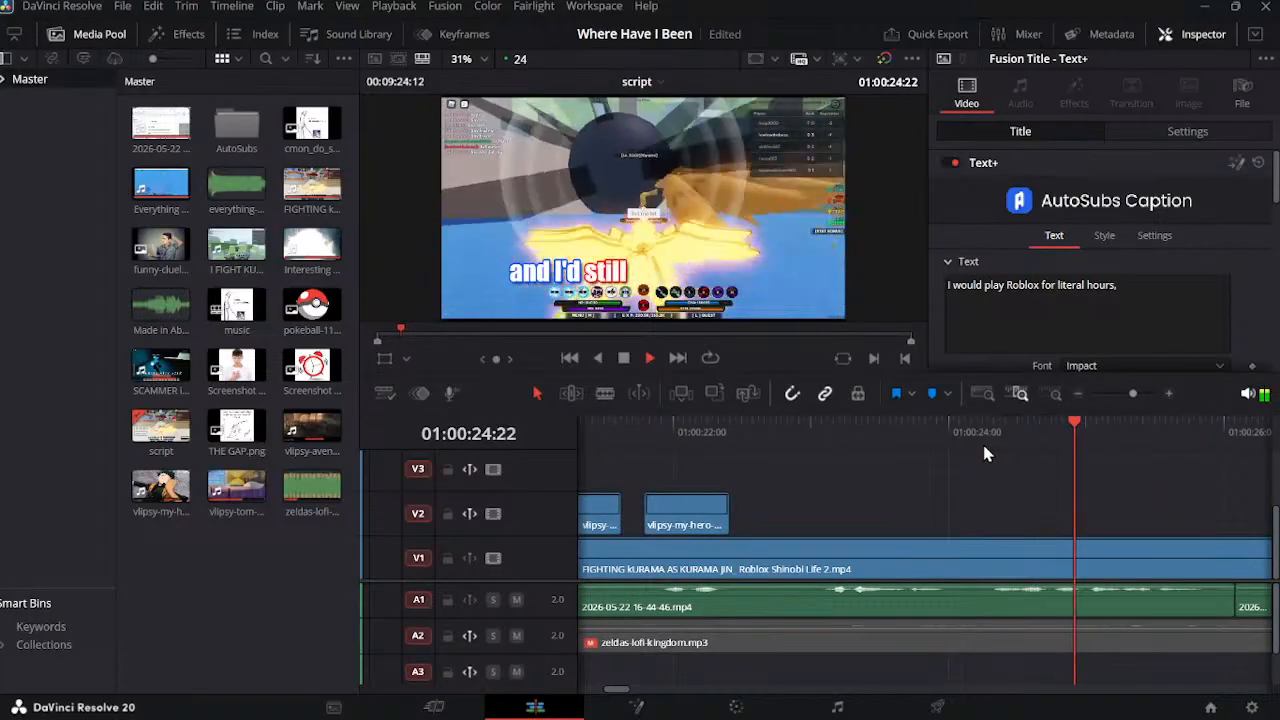
key("space")
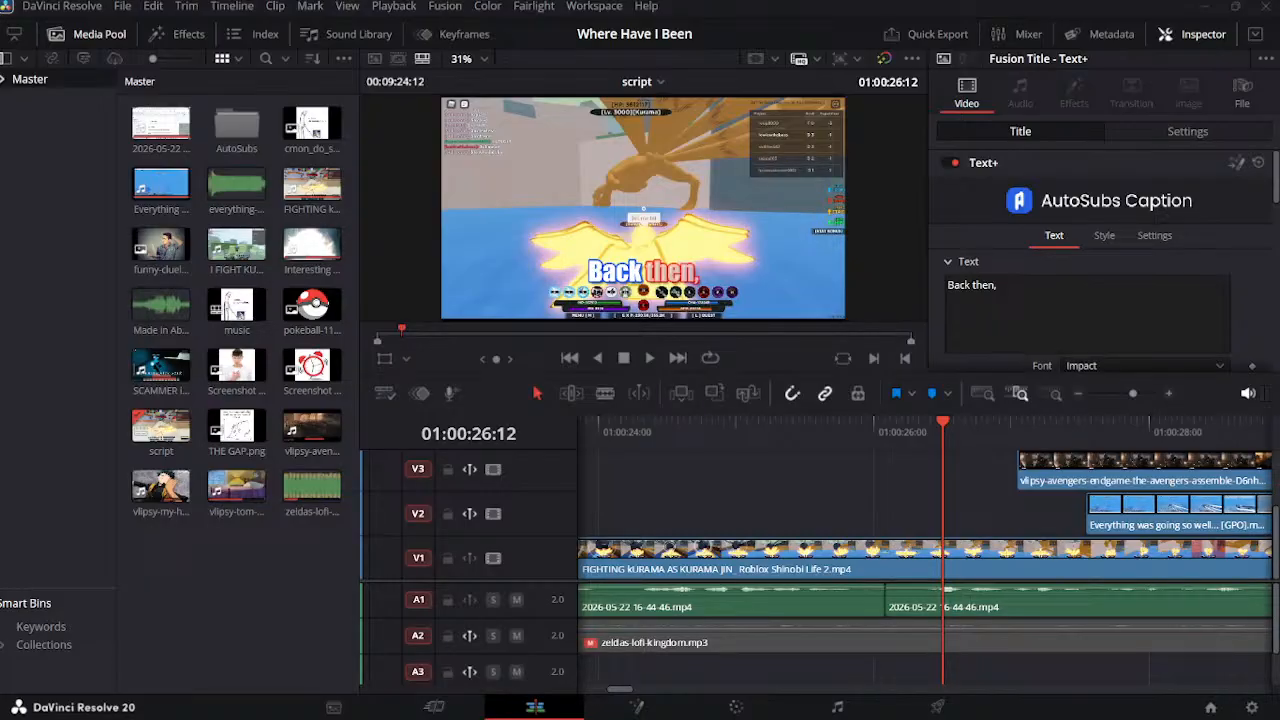
Step: Import megumin-bored-megumin.gif into the media pool and place it on V4 at about 01:00:24:18
left_click_drag(620, 195, 210, 583)
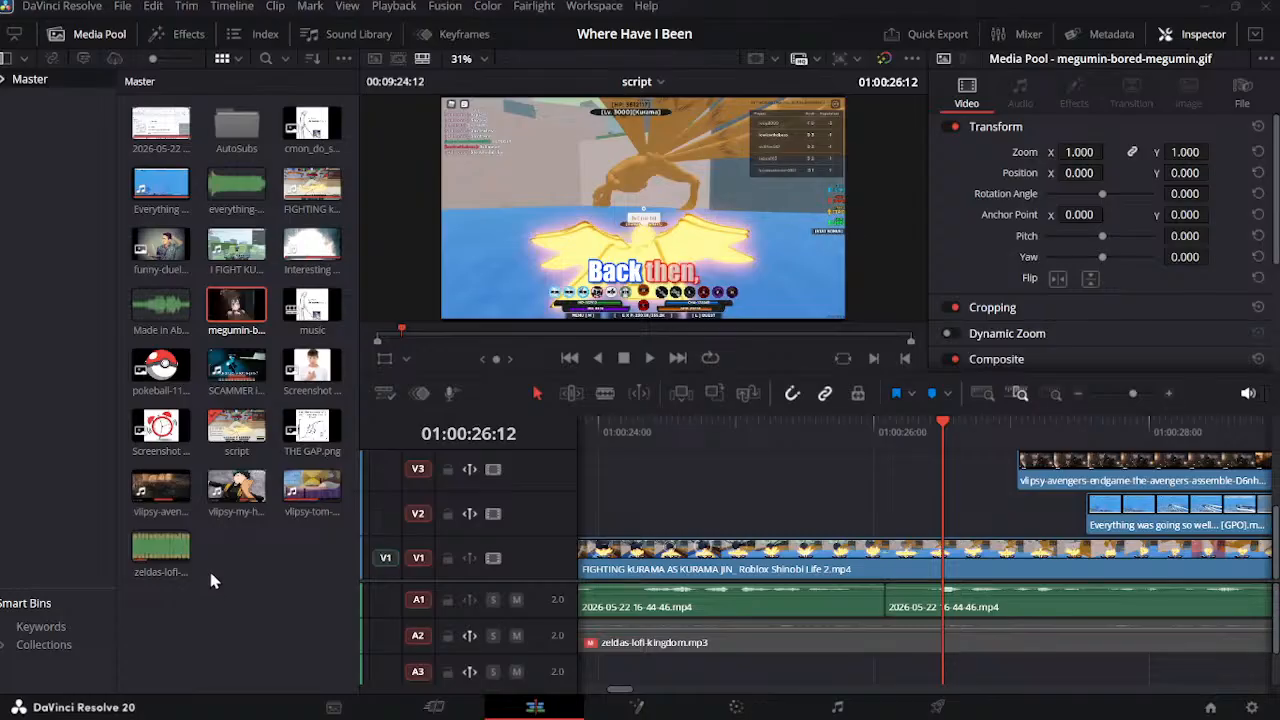
left_click_drag(236, 312, 705, 483)
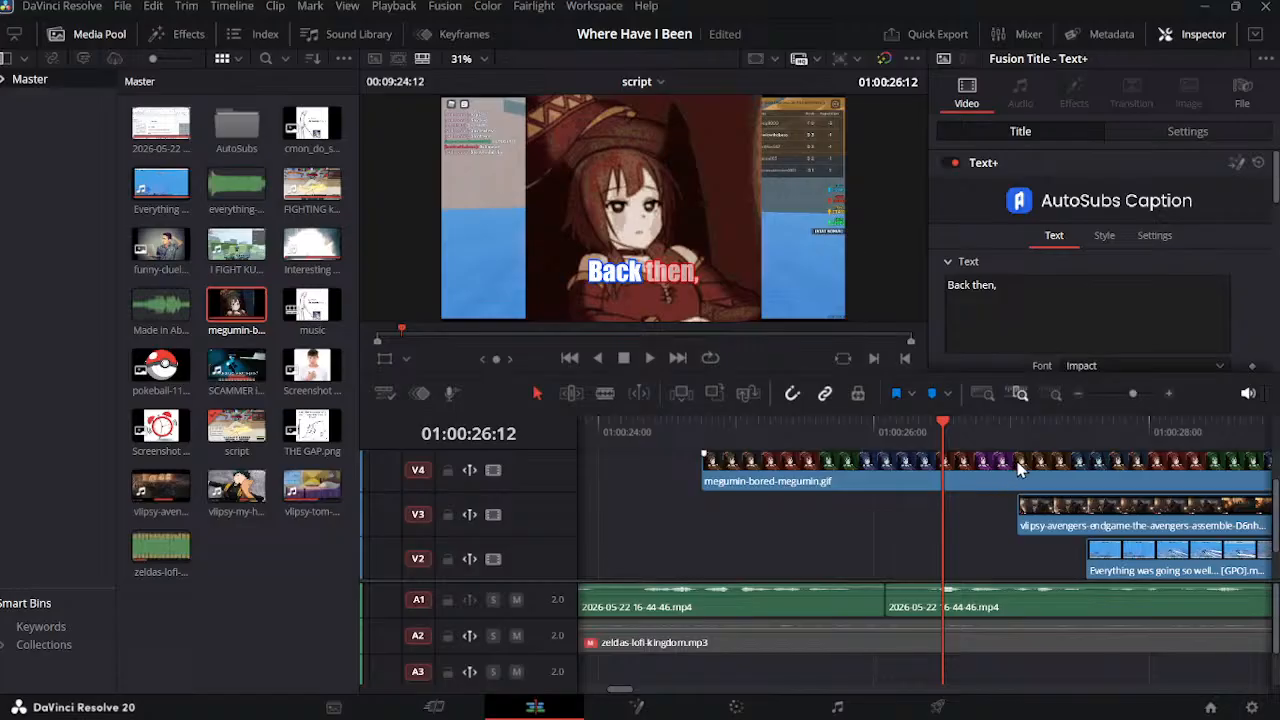
Step: Shorten the megumin-bored-megumin.gif clip on V4 so it ends at about 01:00:26:19
scroll(1028, 466, "right", 10)
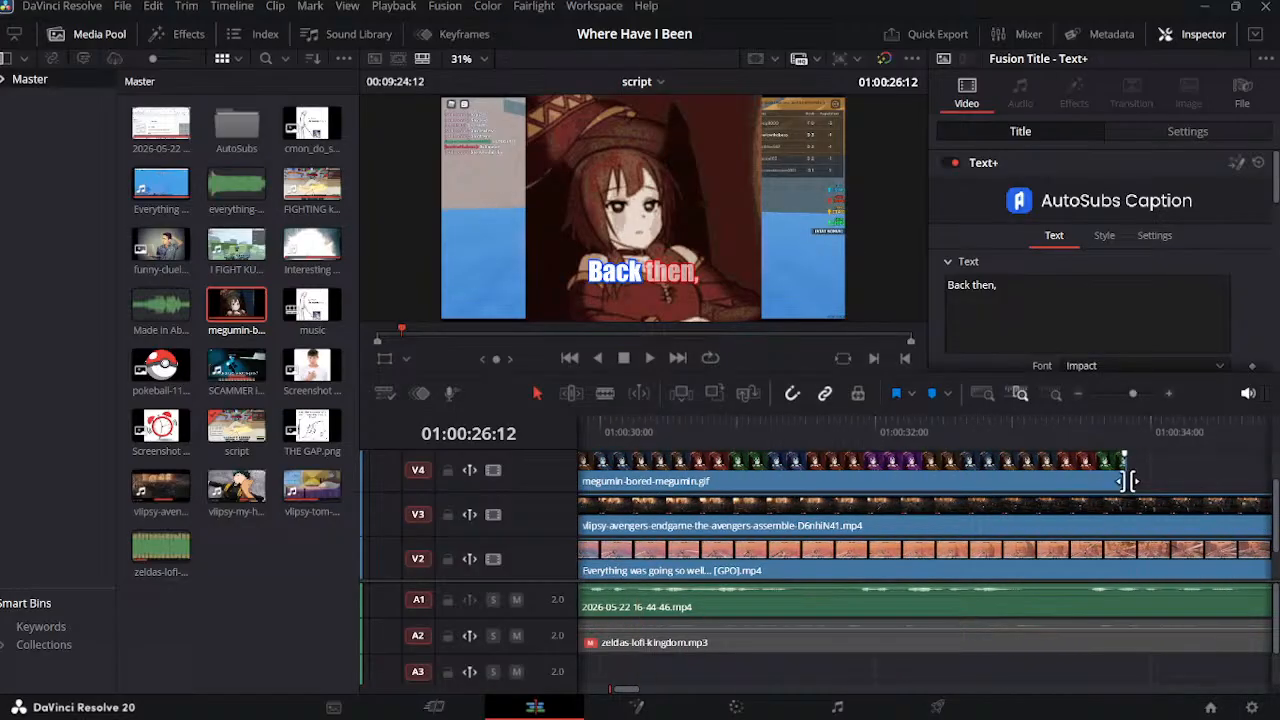
left_click_drag(1127, 481, 1072, 481)
left_click_drag(640, 482, 629, 482)
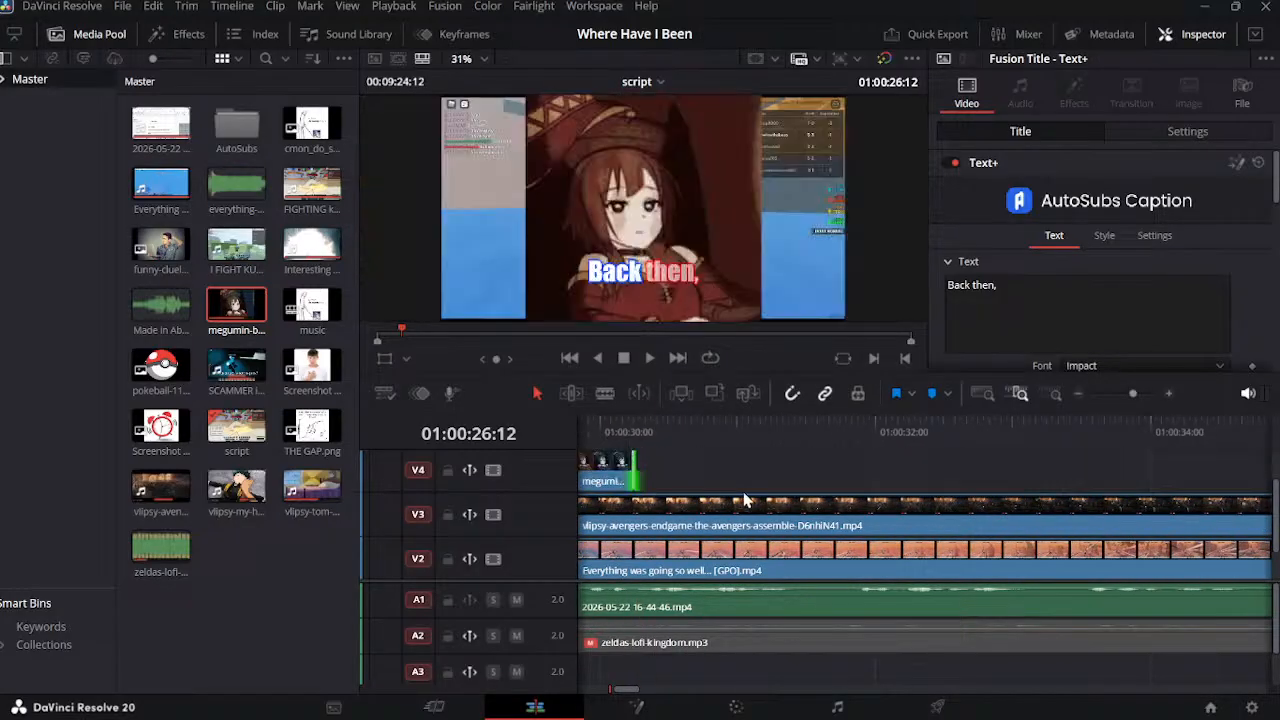
scroll(740, 497, "left", 10)
scroll(1010, 499, "right", 1)
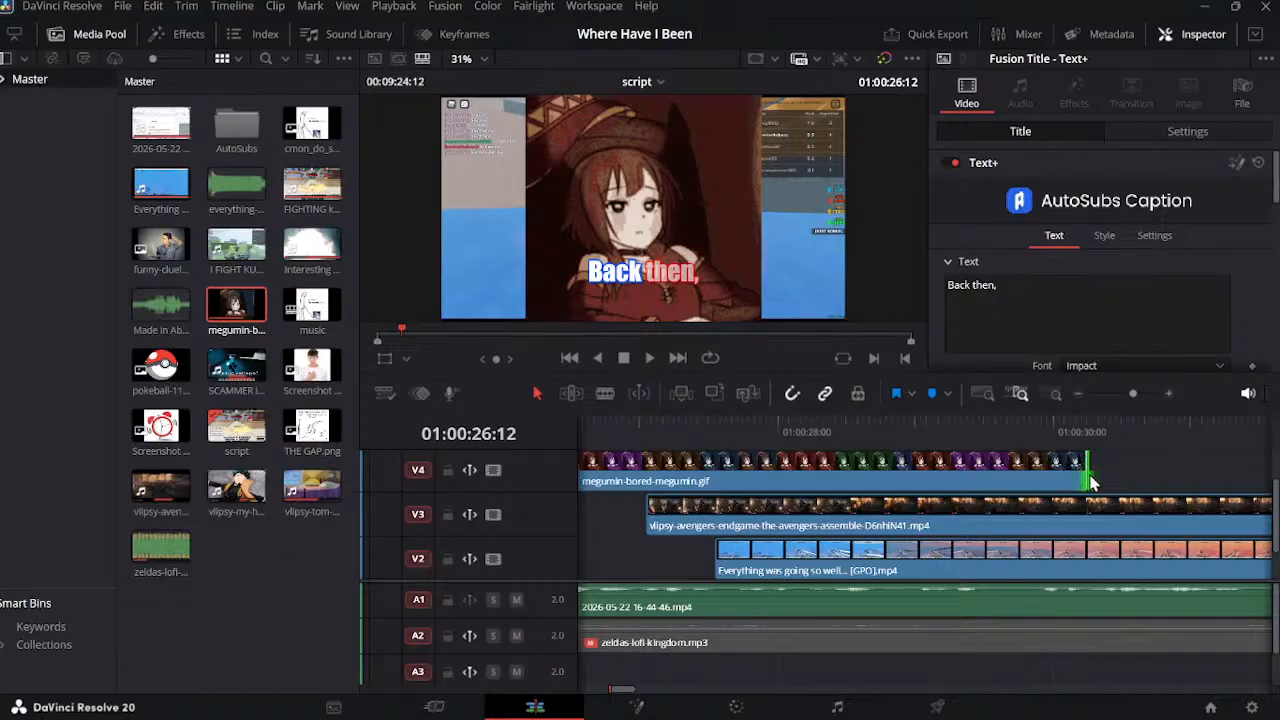
left_click_drag(1081, 472, 606, 475)
scroll(677, 486, "left", 10)
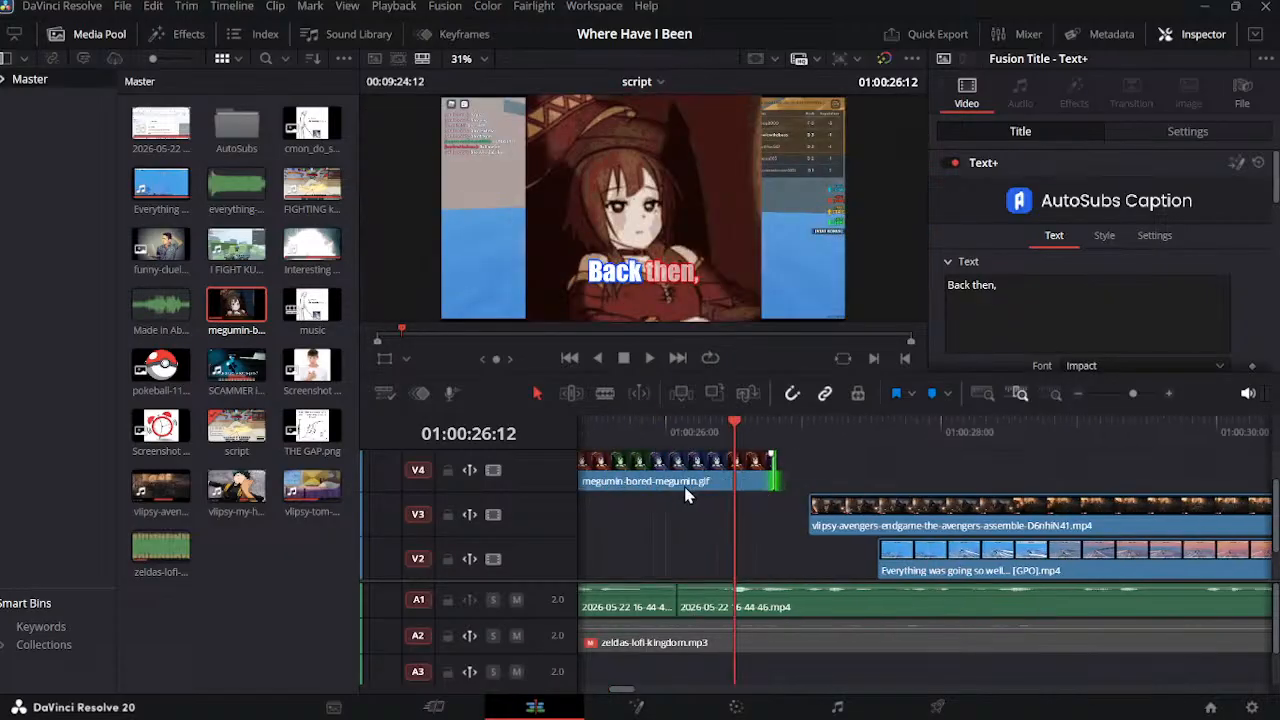
Step: Move the megumin-bored-megumin.gif clip to V2, starting at about 01:00:23:00, and play it with the "click on YouTube" caption
left_click_drag(1100, 476, 903, 573)
left_click(832, 505)
key("space")
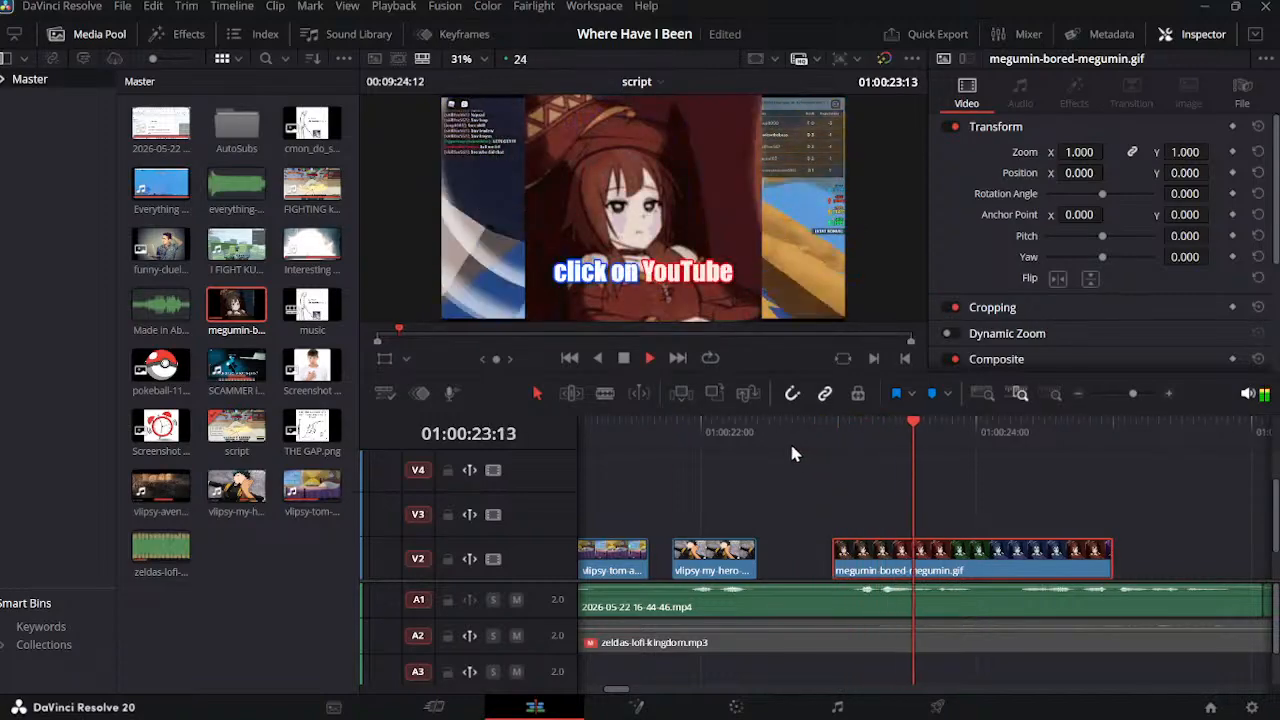
Step: Extend the end of the megumin-bored-megumin.gif clip on V2 to about 01:00:26:09 and play the timeline past it
mouse_move(1117, 565)
left_mouse_down()
mouse_move(1258, 570)
mouse_move(1135, 562)
left_mouse_up()
left_click(650, 432)
key("space")
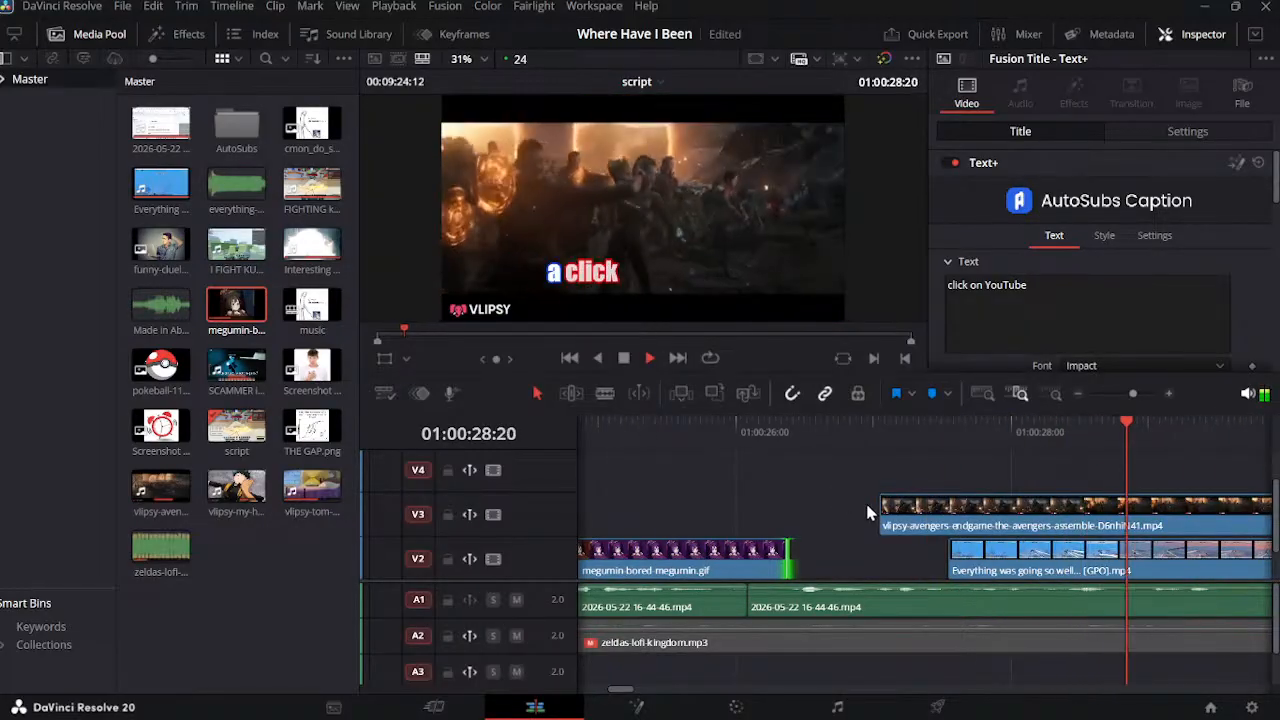
key("space")
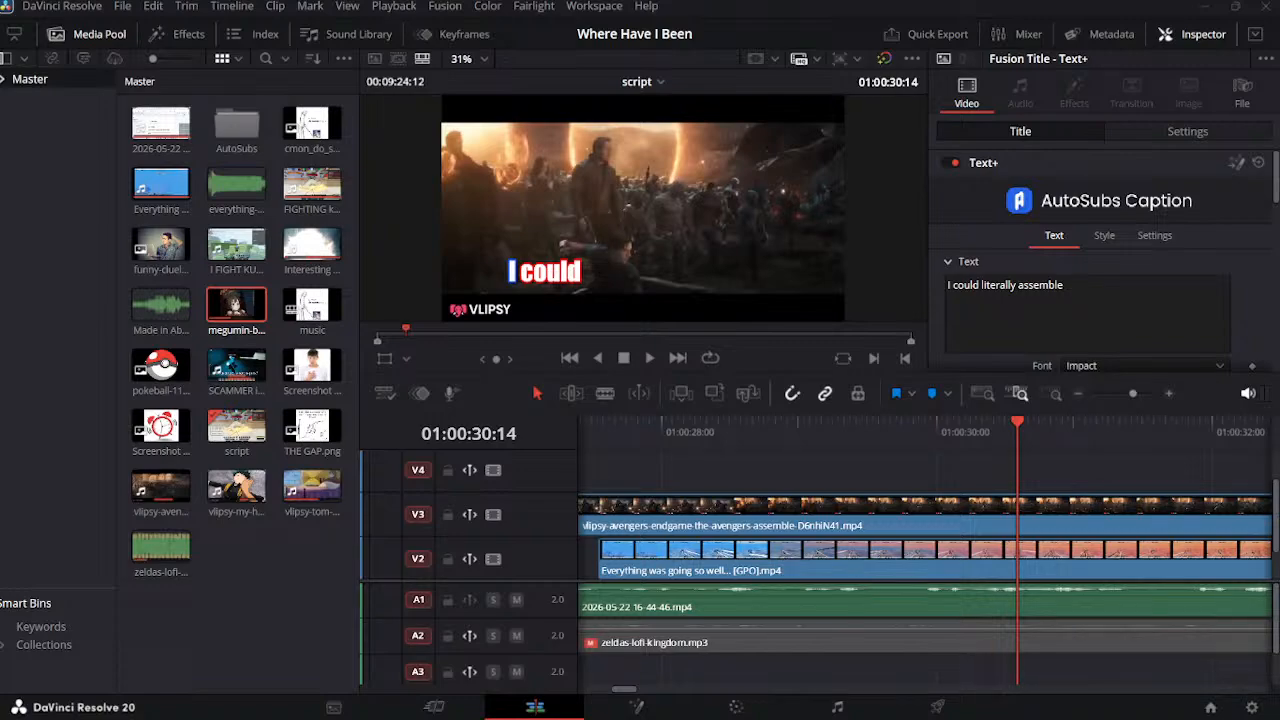
Step: Import youtube-bell-icon-click-clicking.gif, place it on V4 at about 01:00:28:06, and preview it at 01:00:28:16
left_click_drag(234, 237, 700, 476)
left_click(755, 428)
left_click(776, 470)
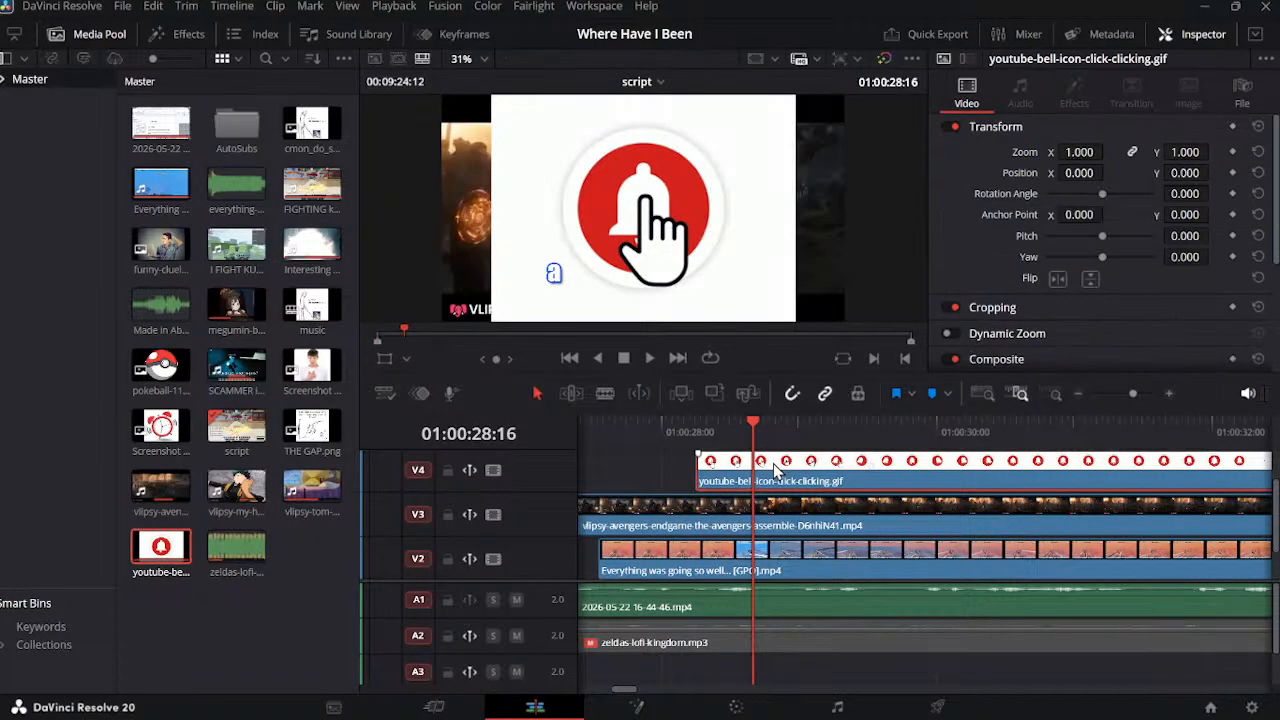
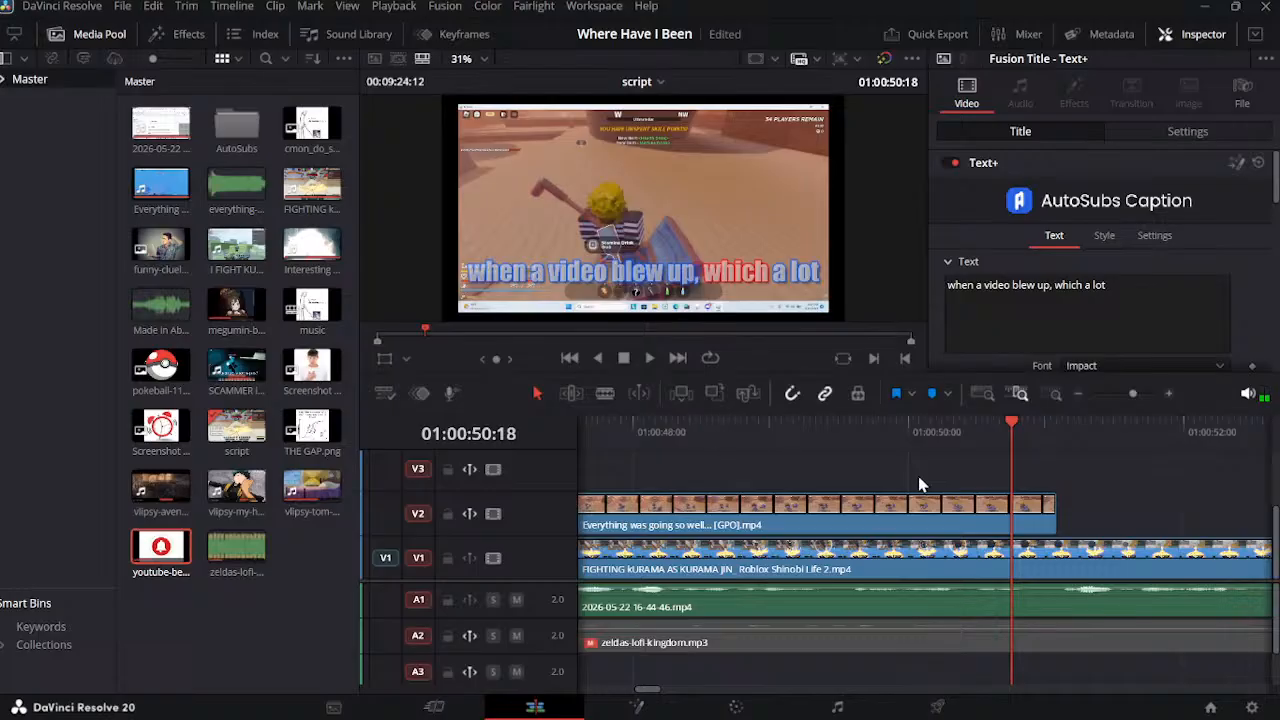
Step: Save the project and capture a screen snip of the "I FIGHT KURAMA AND OBTAIN A TAILED BEAST" YouTube video card
key("ctrl+s")
key("super+shift+s")
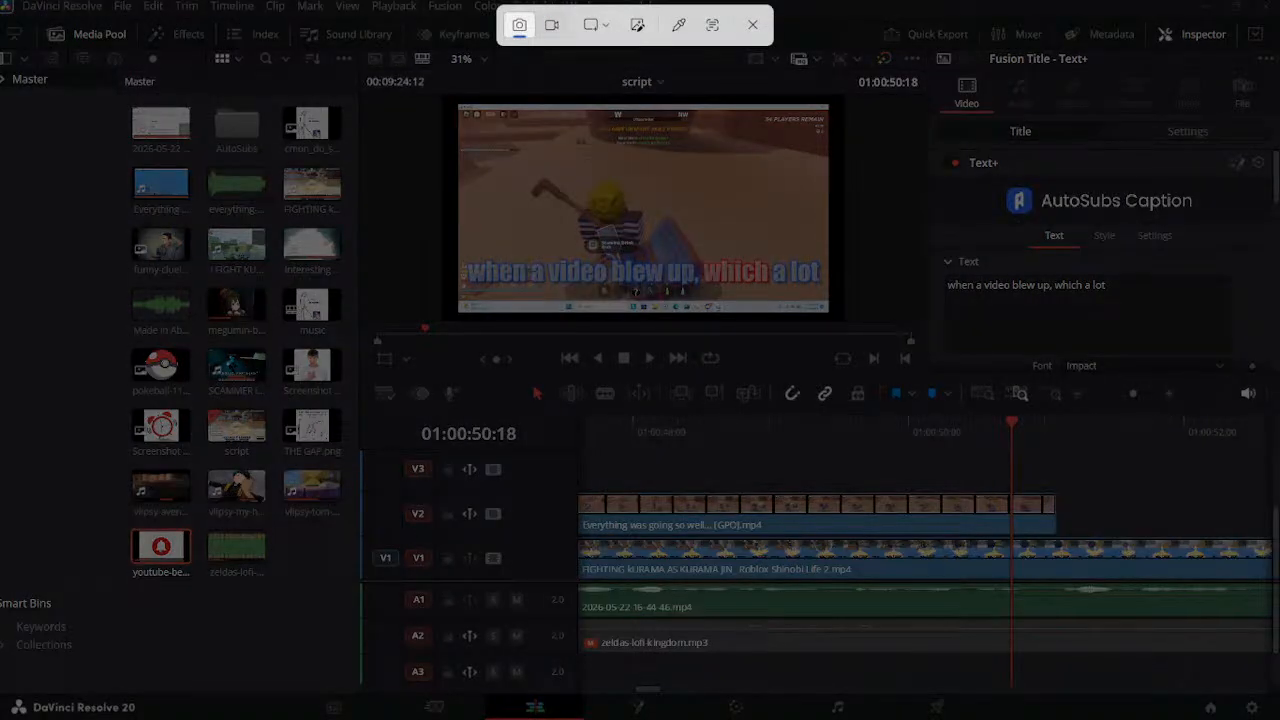
key("Escape")
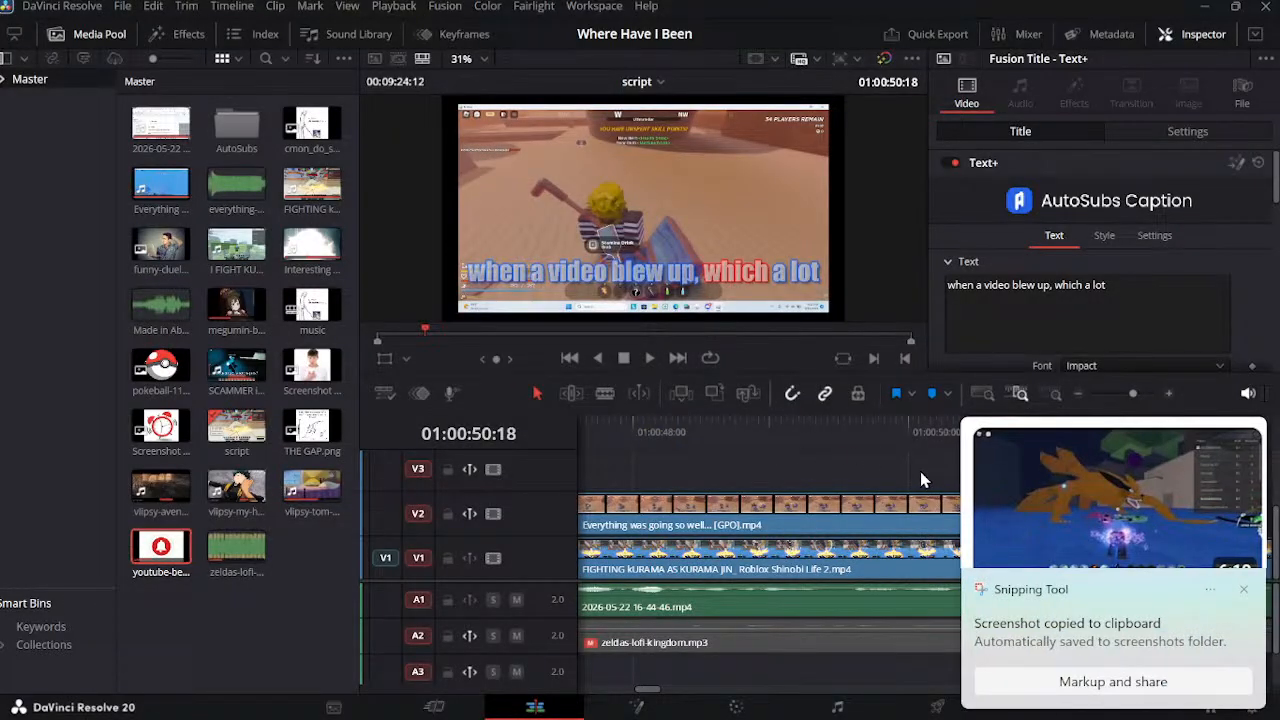
Step: Try to bring the captured snip from Snipping Tool into the media pool, undoing the stray pen stroke
left_click(249, 613)
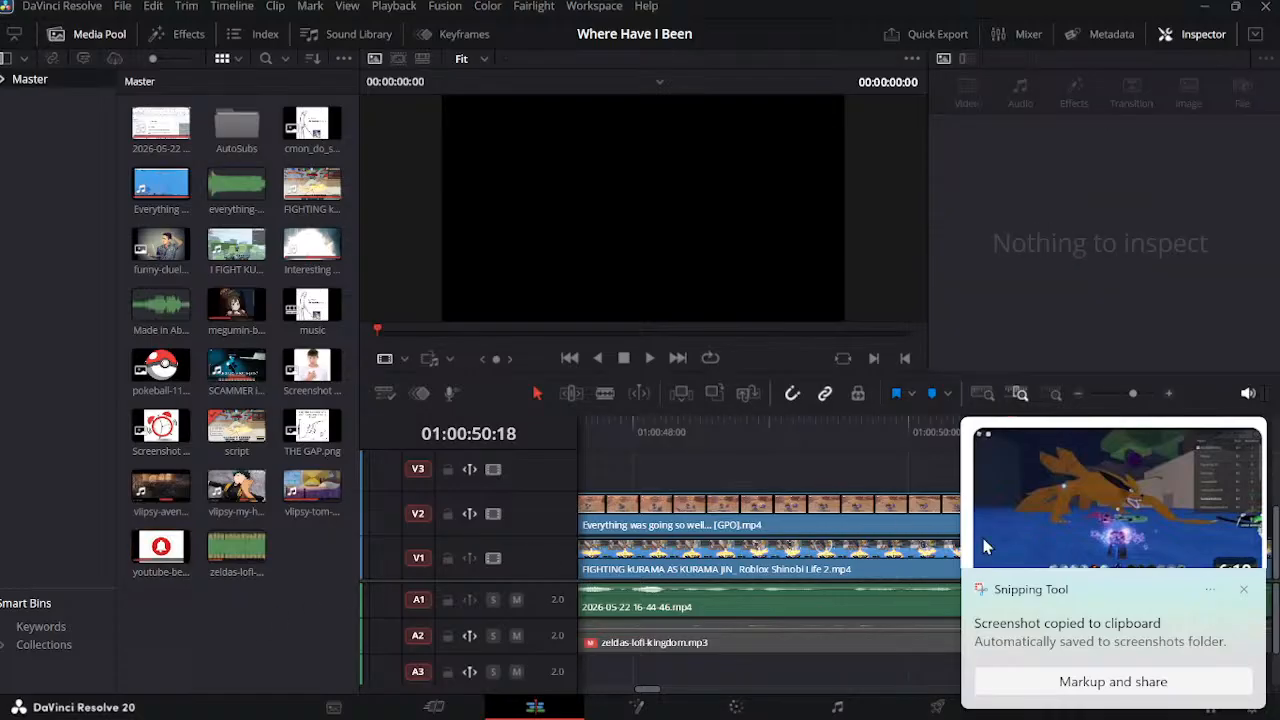
left_click(1035, 520)
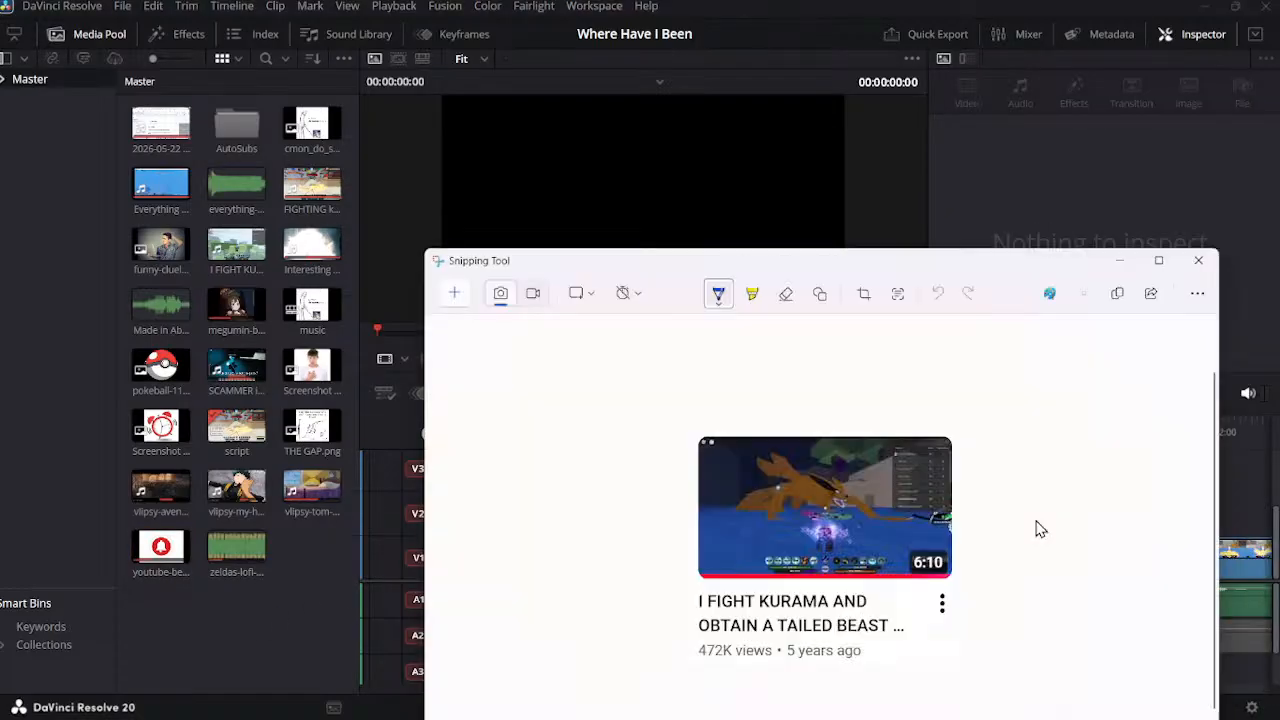
left_click_drag(735, 512, 112, 586)
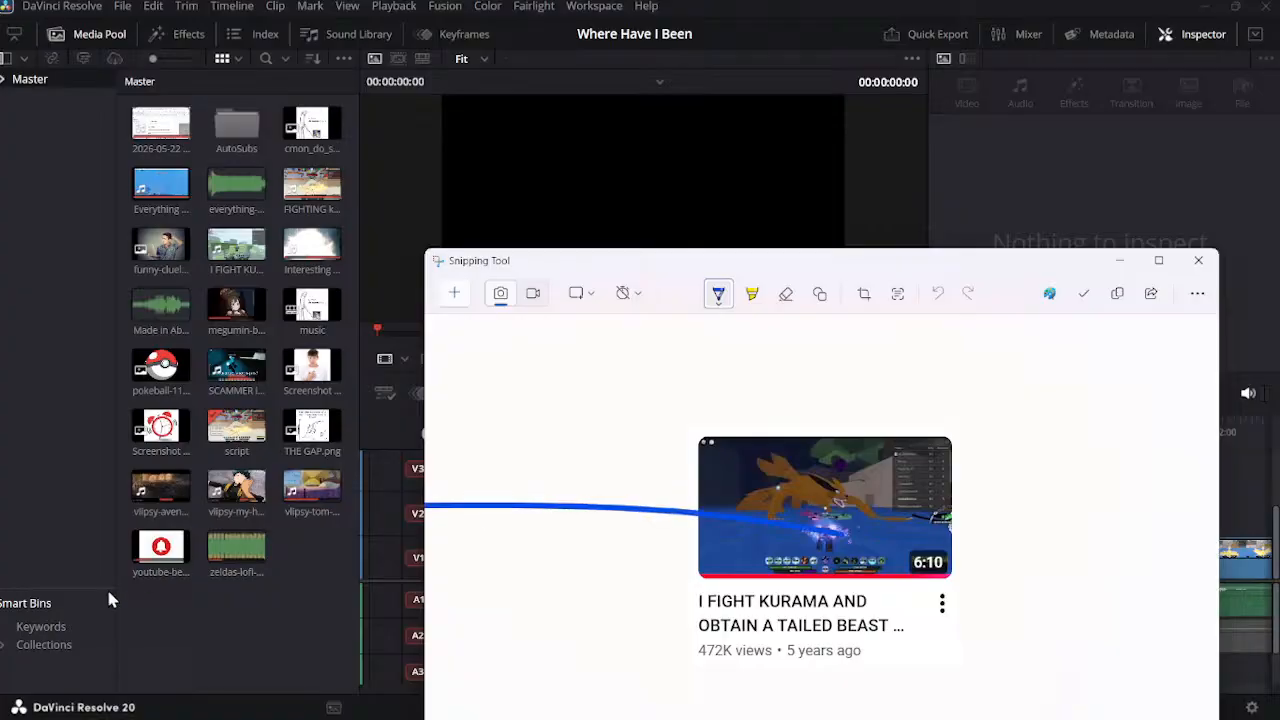
key("ctrl+z")
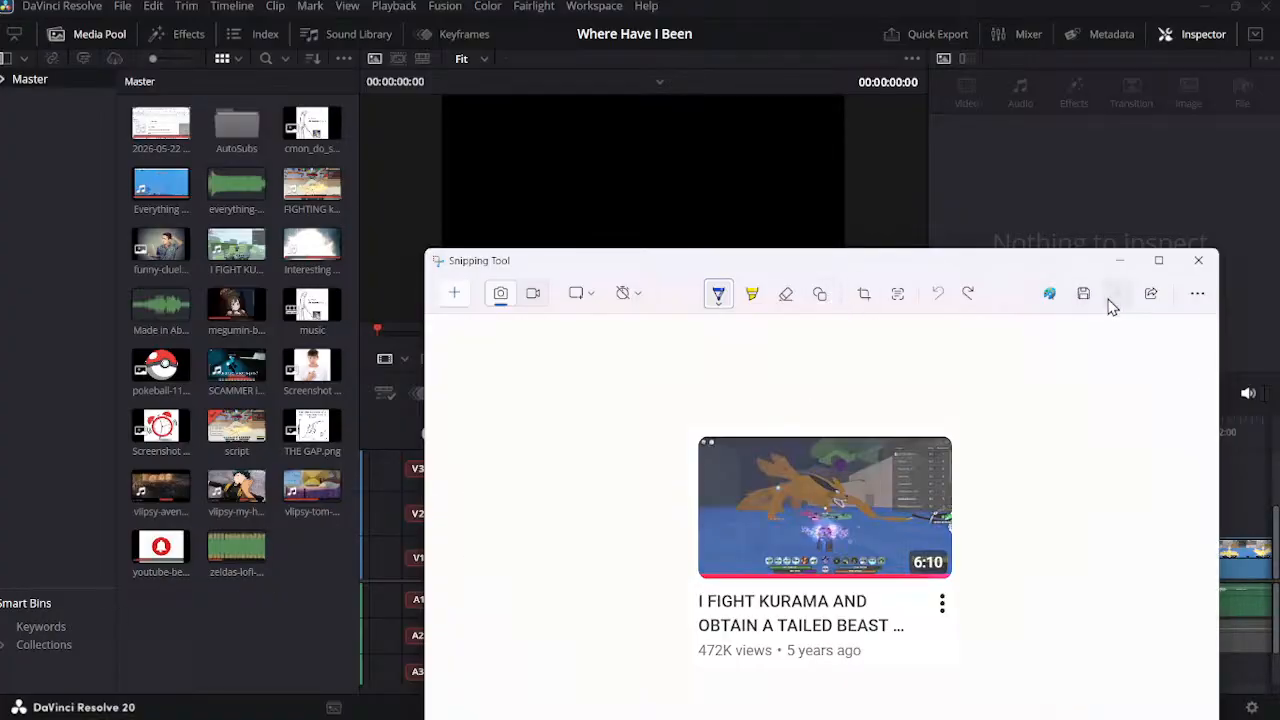
left_click(210, 630)
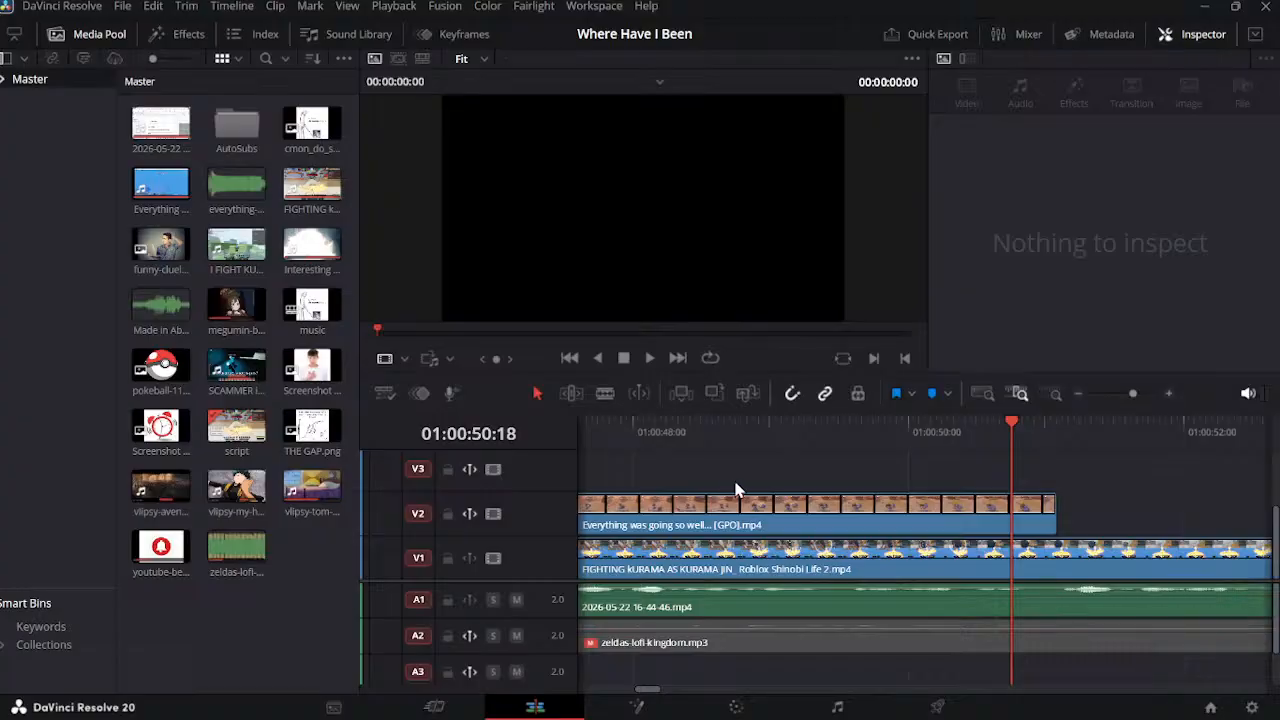
left_click(799, 474)
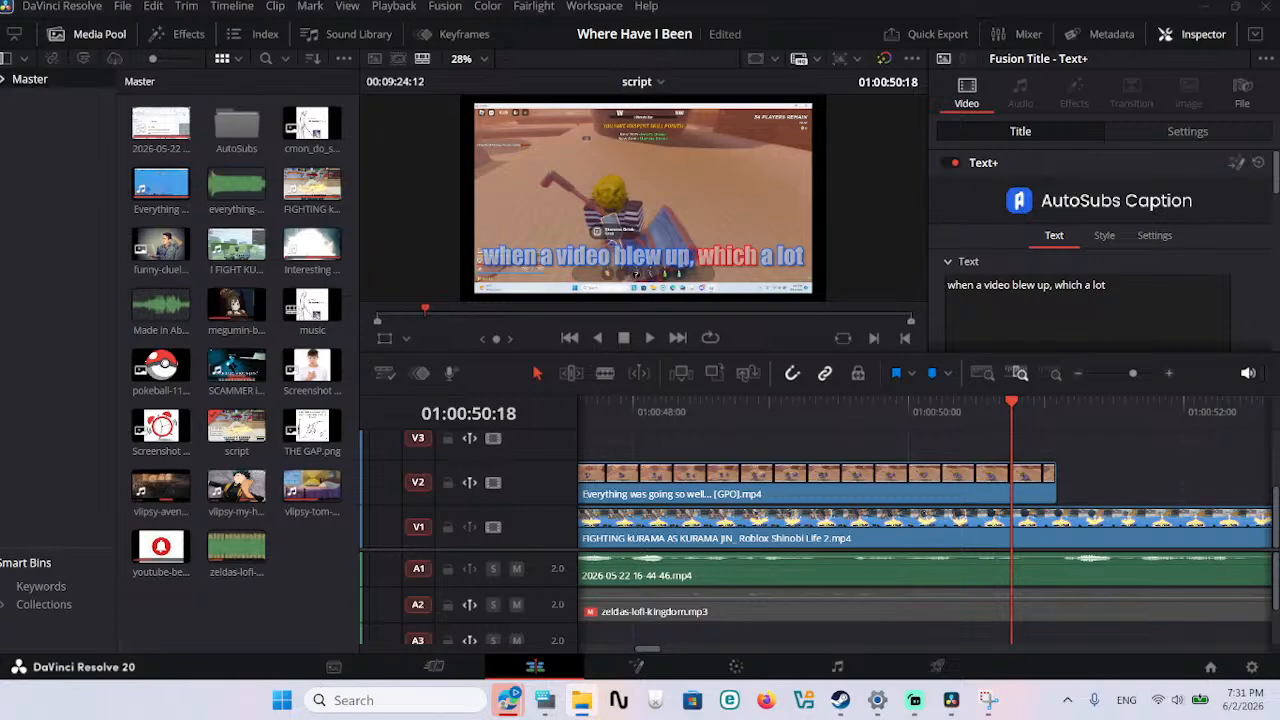
Step: Import Screenshot 2026-06-02 193031.png into the media pool and place it on V3 at about 01:00:48:11
left_click_drag(586, 266, 311, 565)
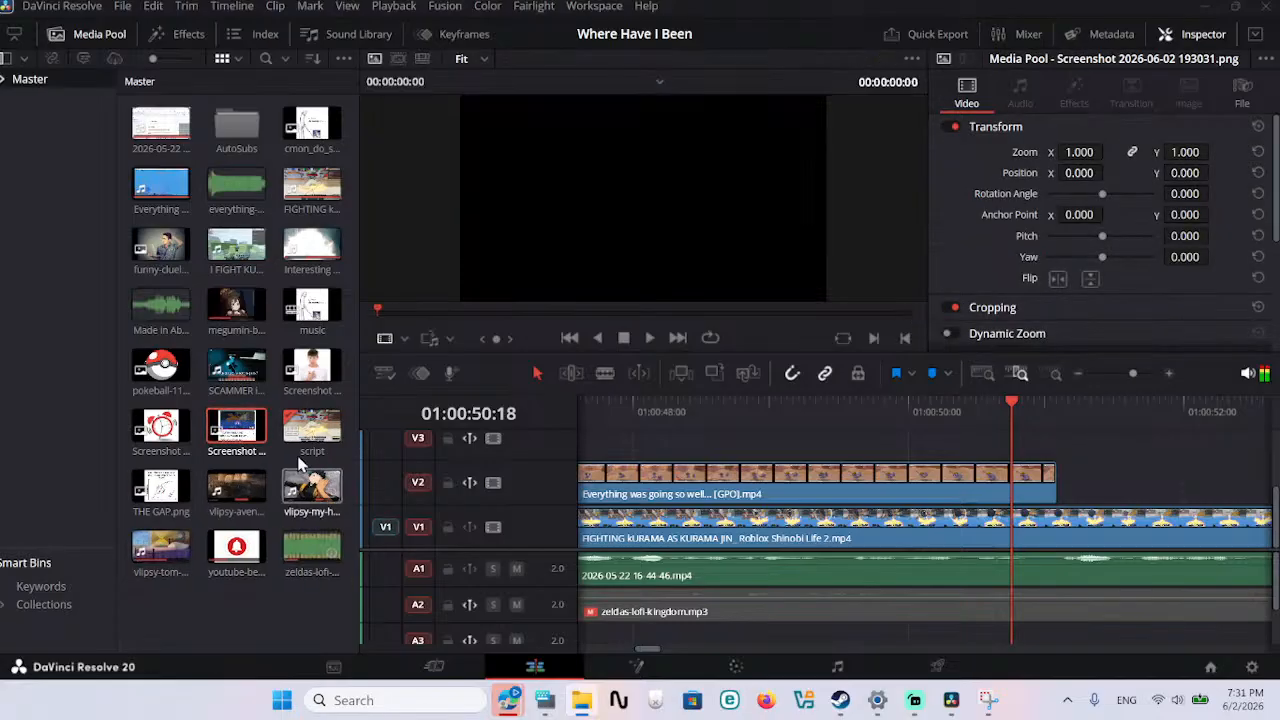
left_click_drag(240, 432, 785, 437)
Step: Split the new screenshot clip on V3 at about 01:00:49:01 and delete the part after the cut
key("b")
left_click(786, 438)
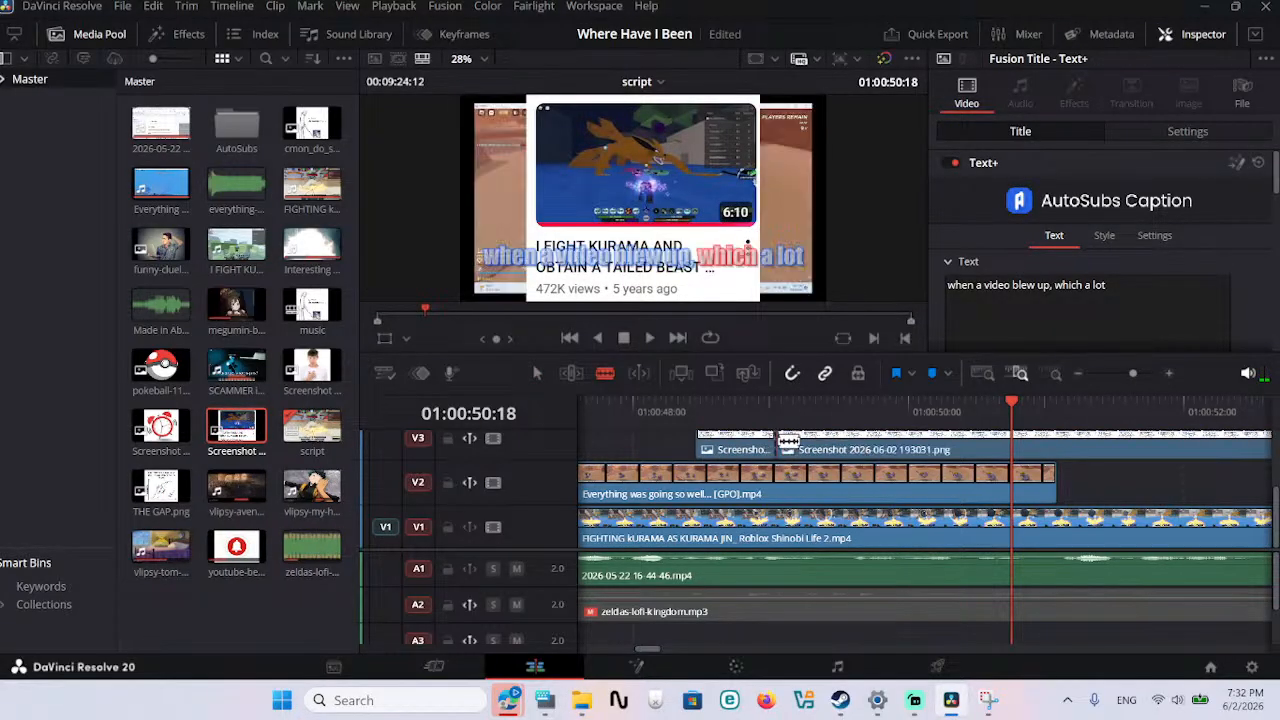
key("a")
left_click(814, 449)
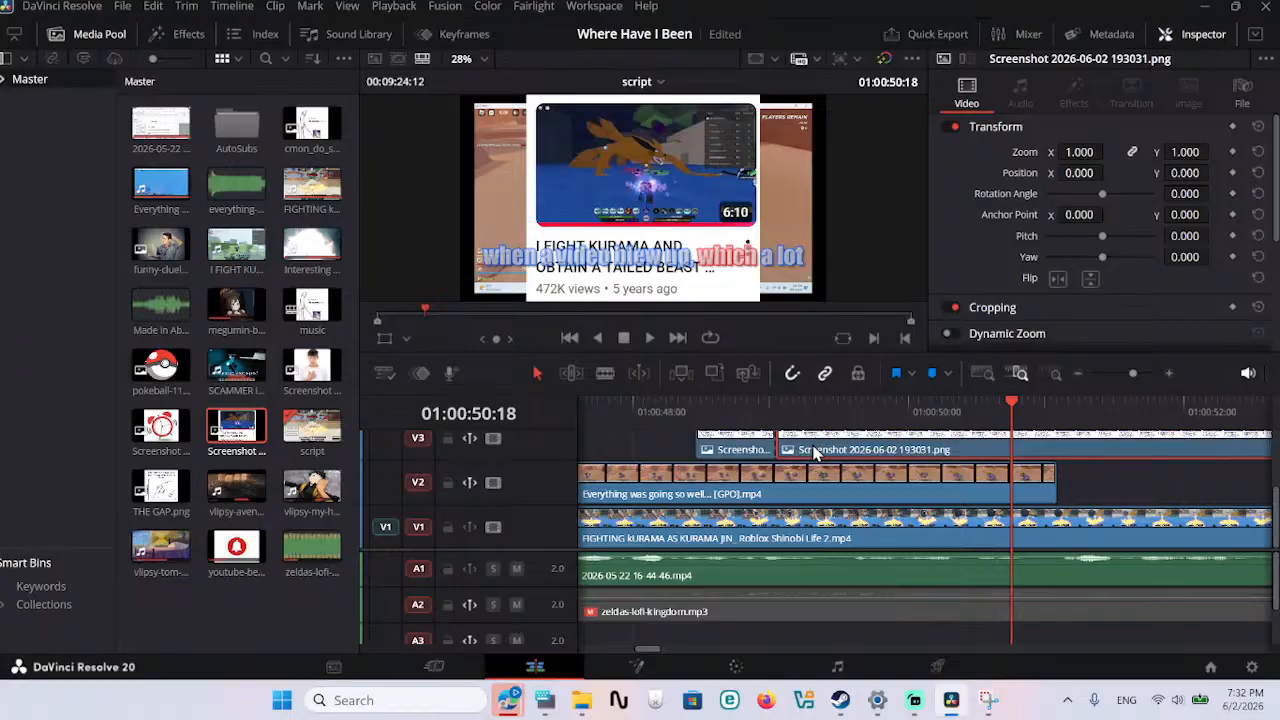
key("Delete")
Step: Move the shortened screenshot clip on V3 to start at about 01:00:49:22, checking its timing against the "when a video blew up" caption
left_click_drag(716, 460, 955, 430)
left_click(873, 408)
key("space")
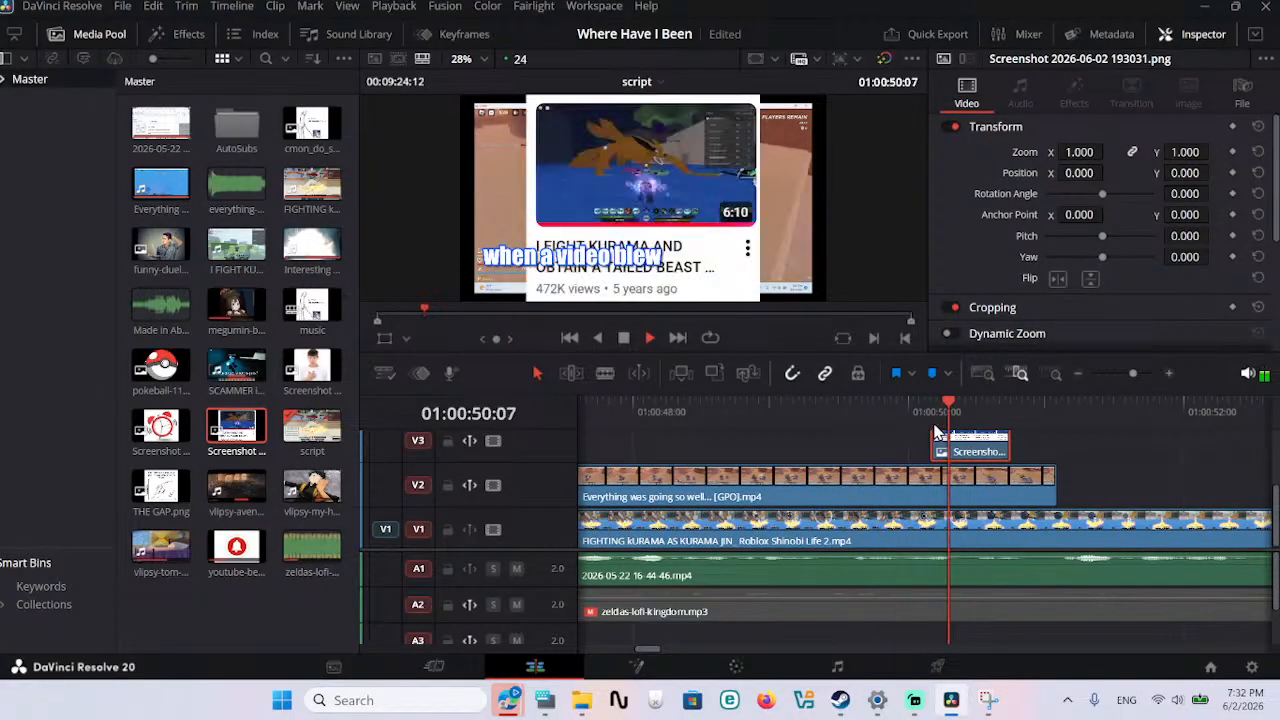
key("space")
left_click_drag(940, 440, 903, 440)
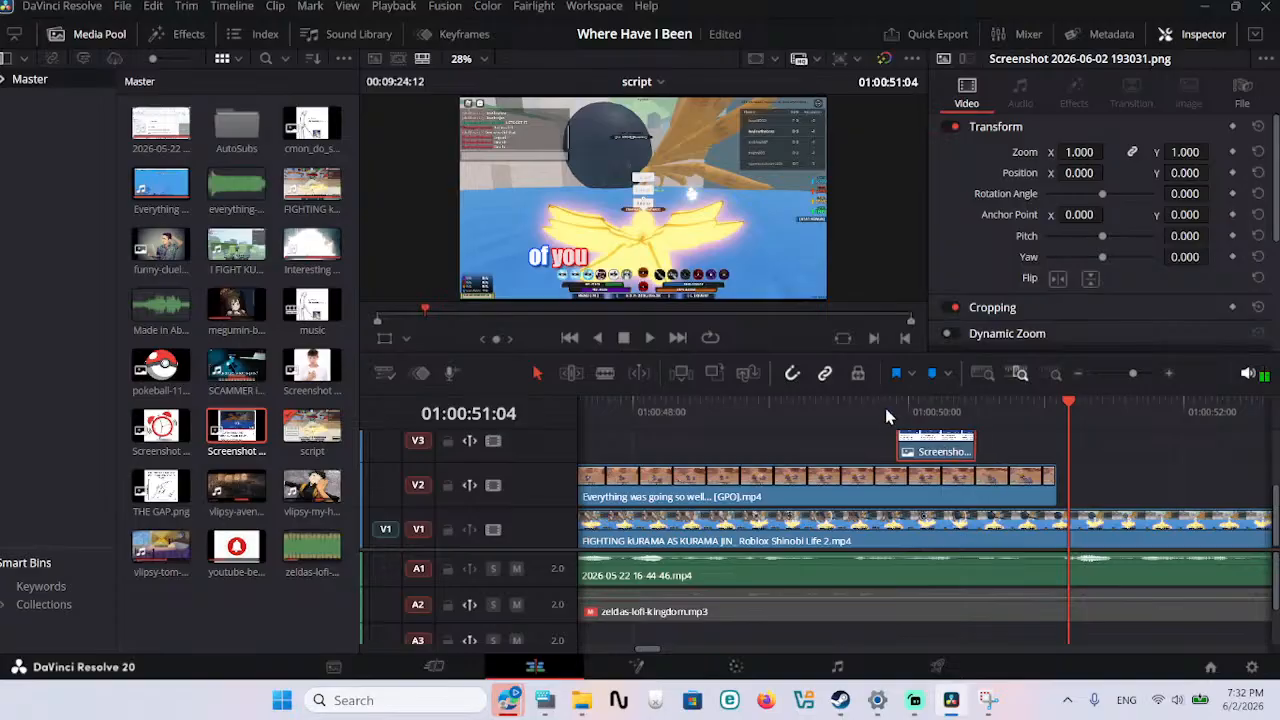
Step: Extend the start of the Screenshot 2026-06-02 193031.png clip on V3 earlier and play it back against the caption
left_click(860, 405)
key("space")
key("space")
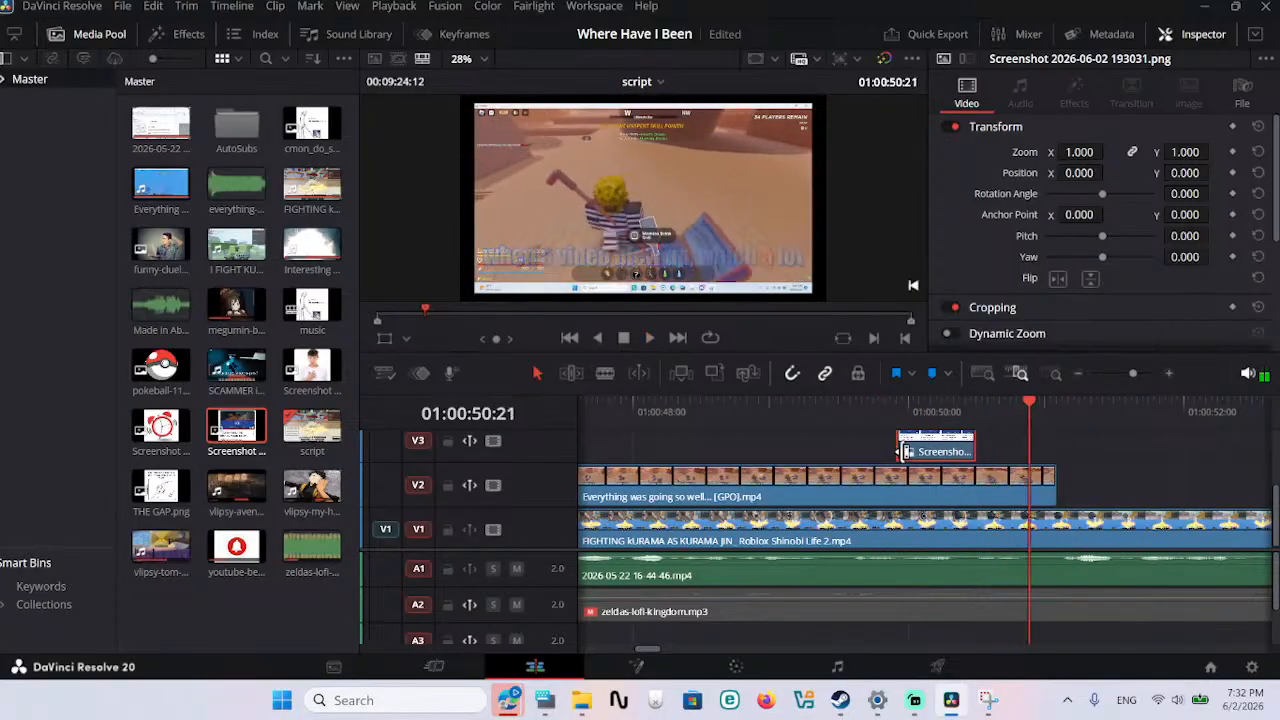
left_click_drag(888, 445, 788, 445)
left_click(774, 408)
key("space")
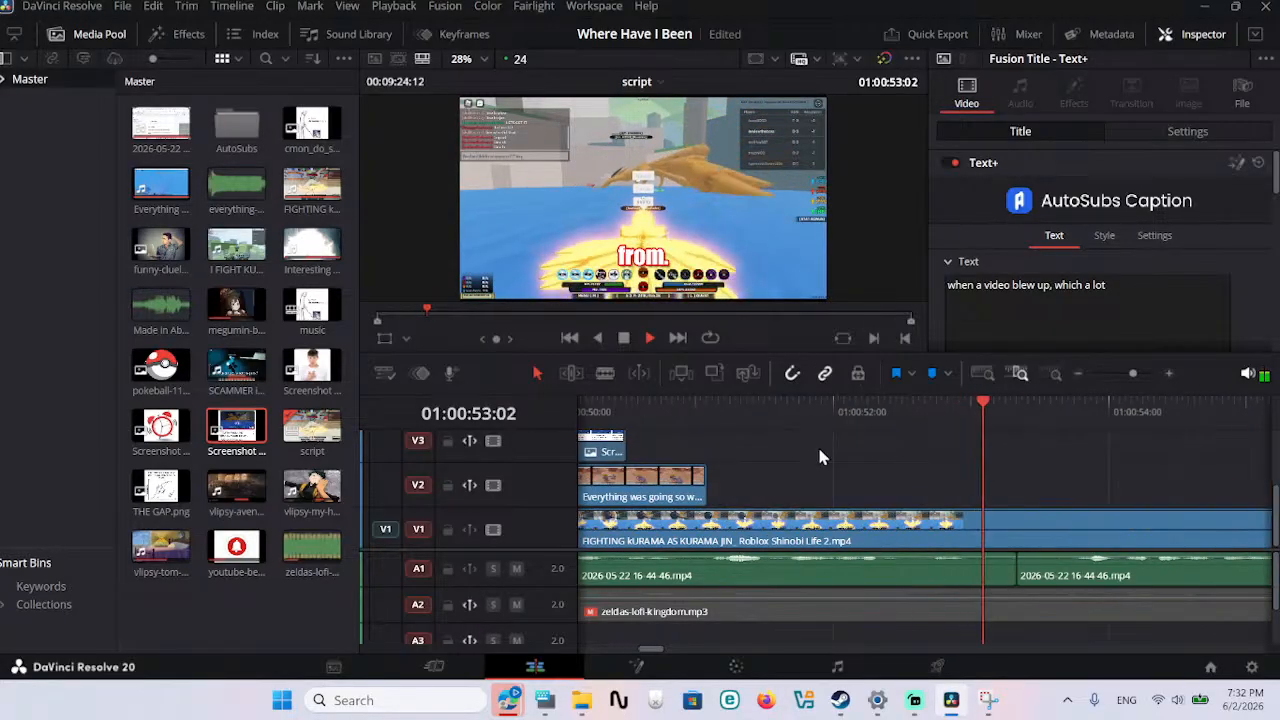
Step: Extend the end of the screenshot clip on V3, play the following section and save the project
key("space")
left_click_drag(617, 450, 822, 462)
left_click(750, 418)
key("space")
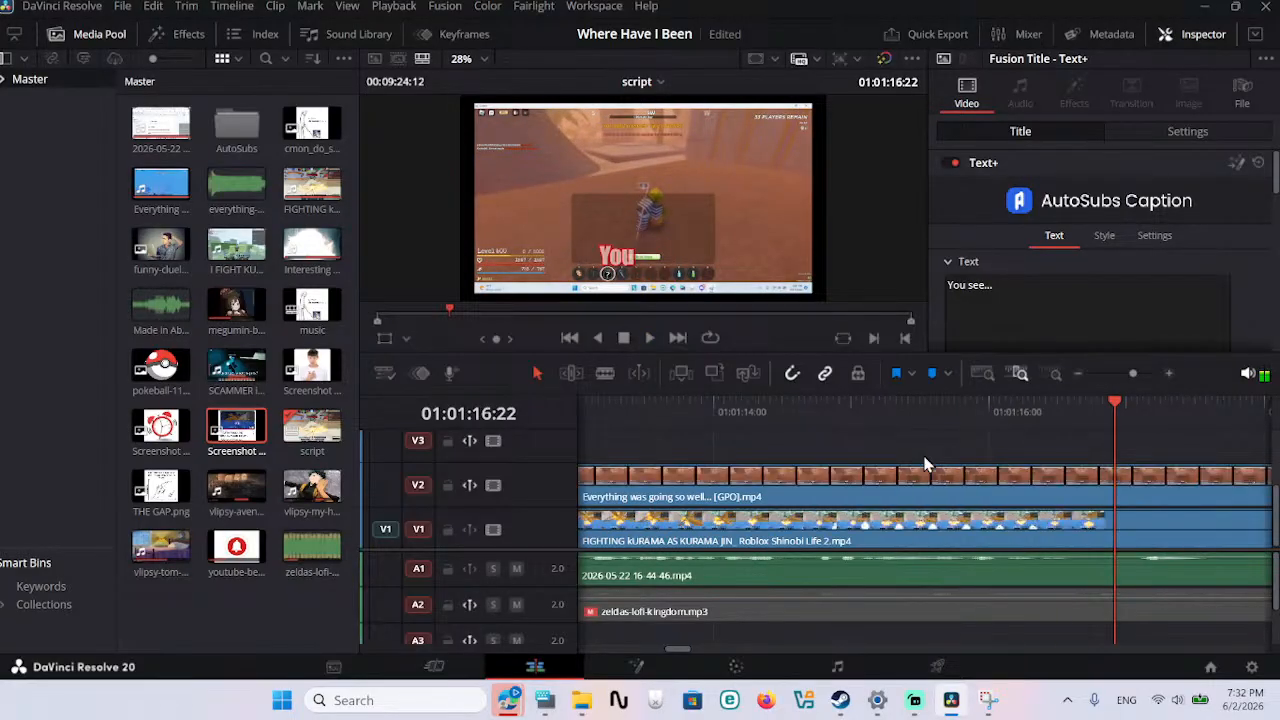
key("ctrl+s")
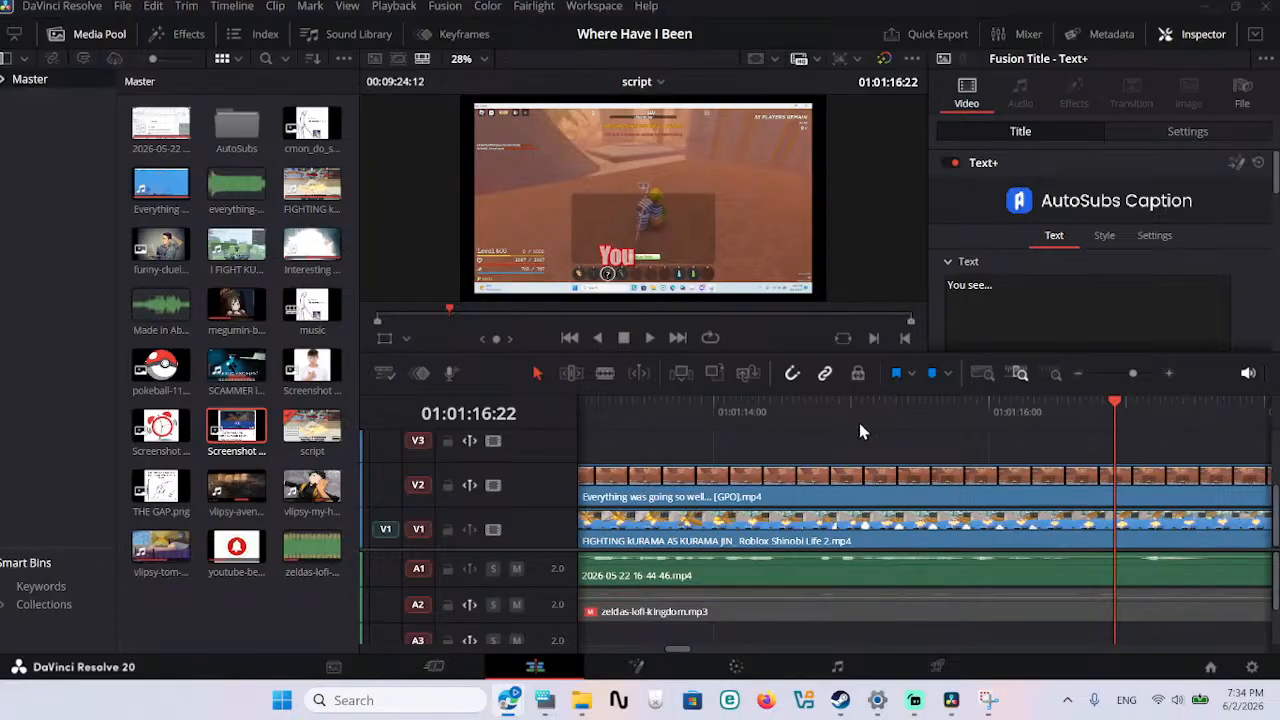
Step: Move the V5 cut between the captions "you'd see that the last" and "stream was about two years ago," to about 01:01:25:07
left_click(818, 437)
key("space")
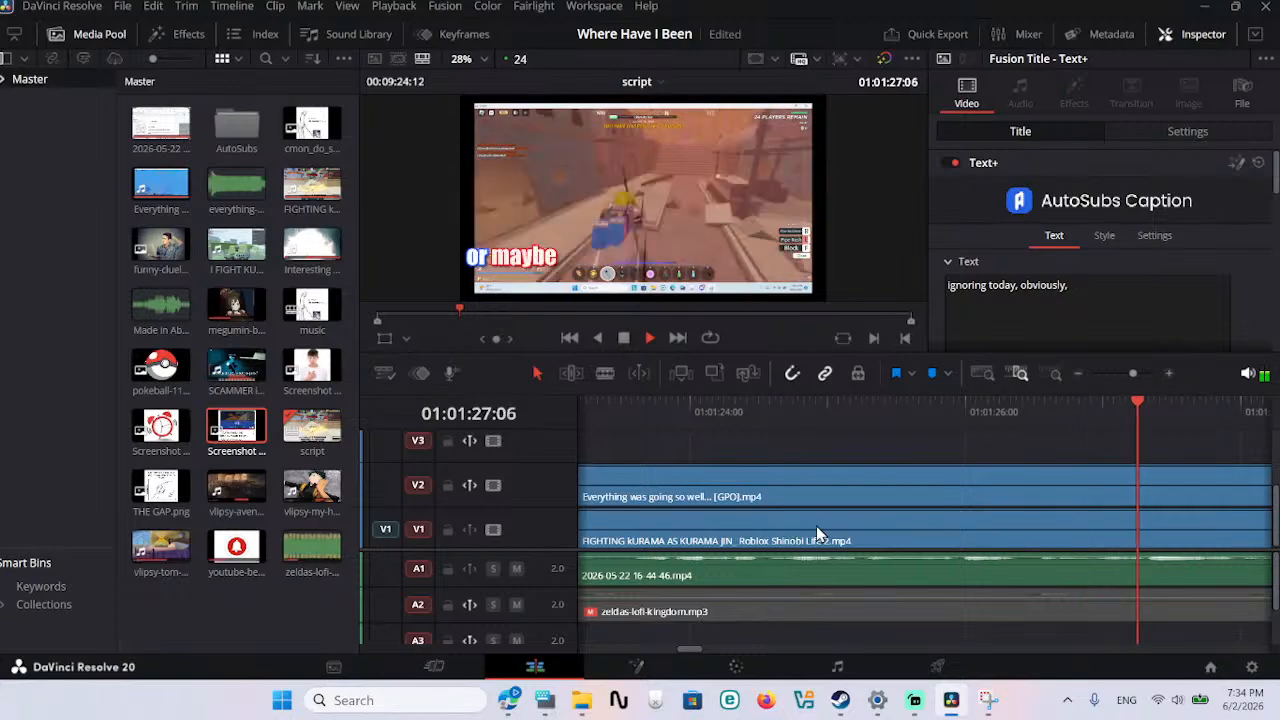
left_click(852, 410)
scroll(833, 455, "up", 2)
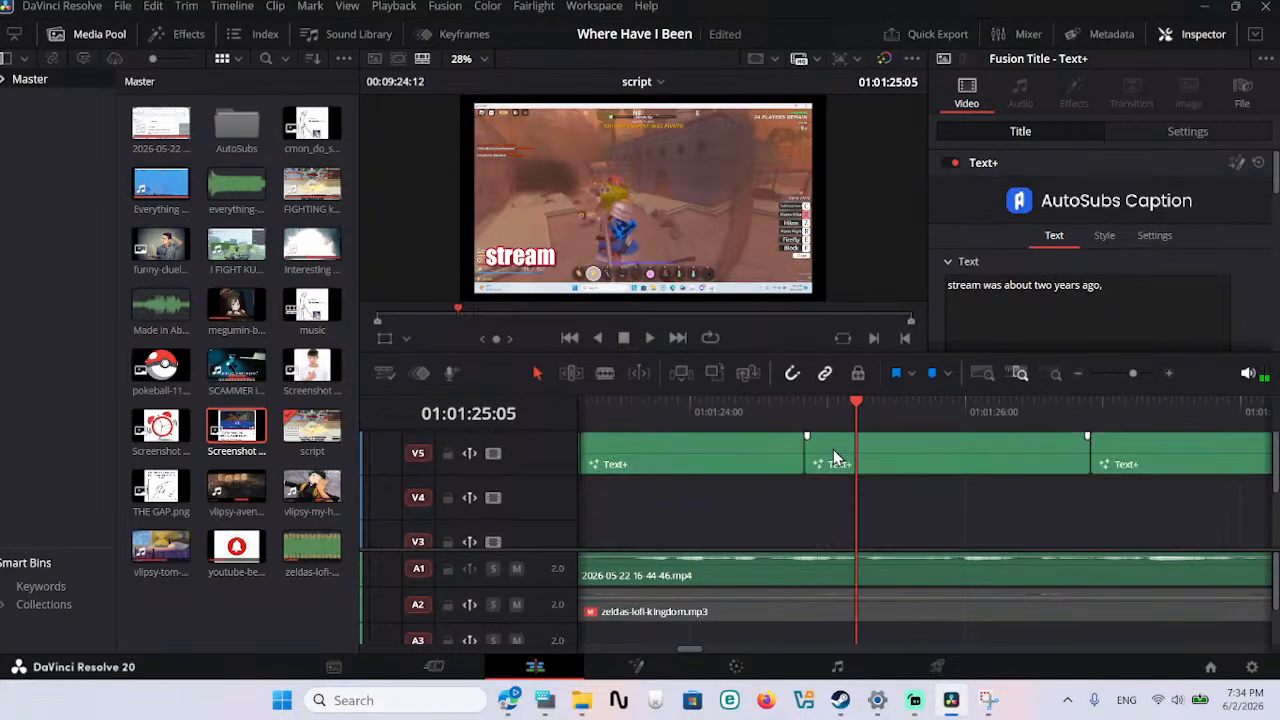
left_click(700, 422)
key("space")
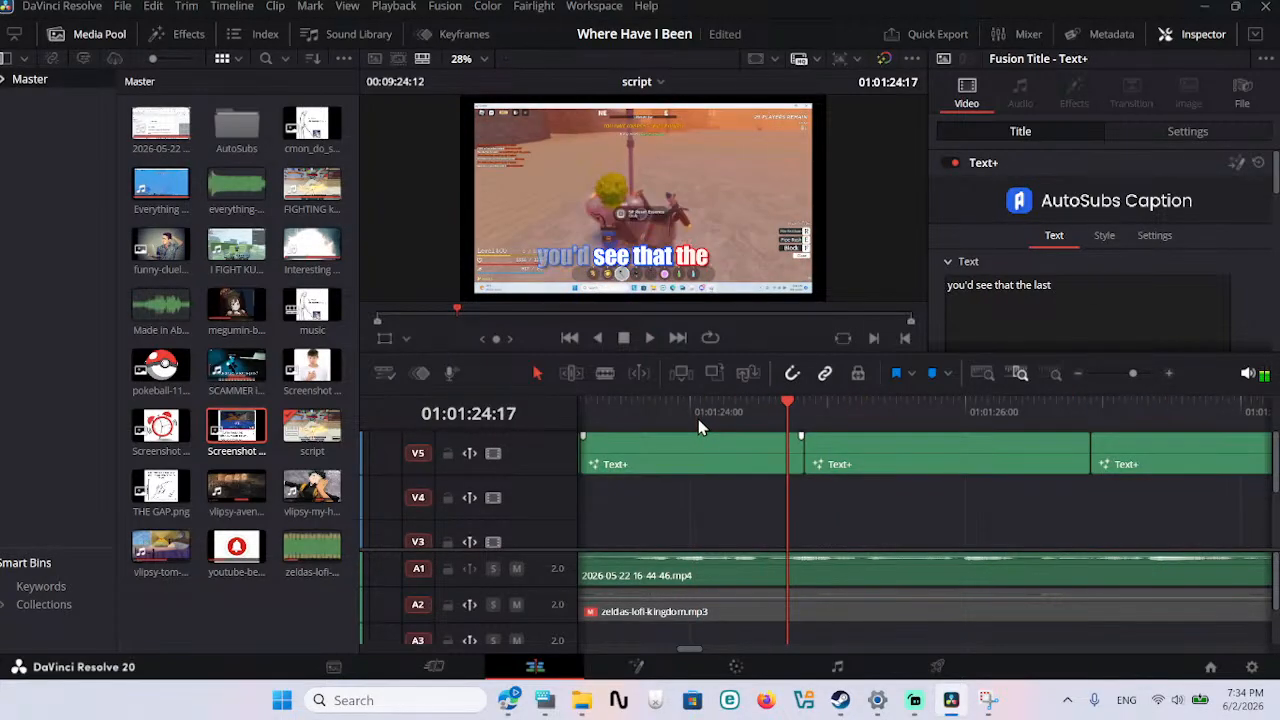
key("space")
key("space")
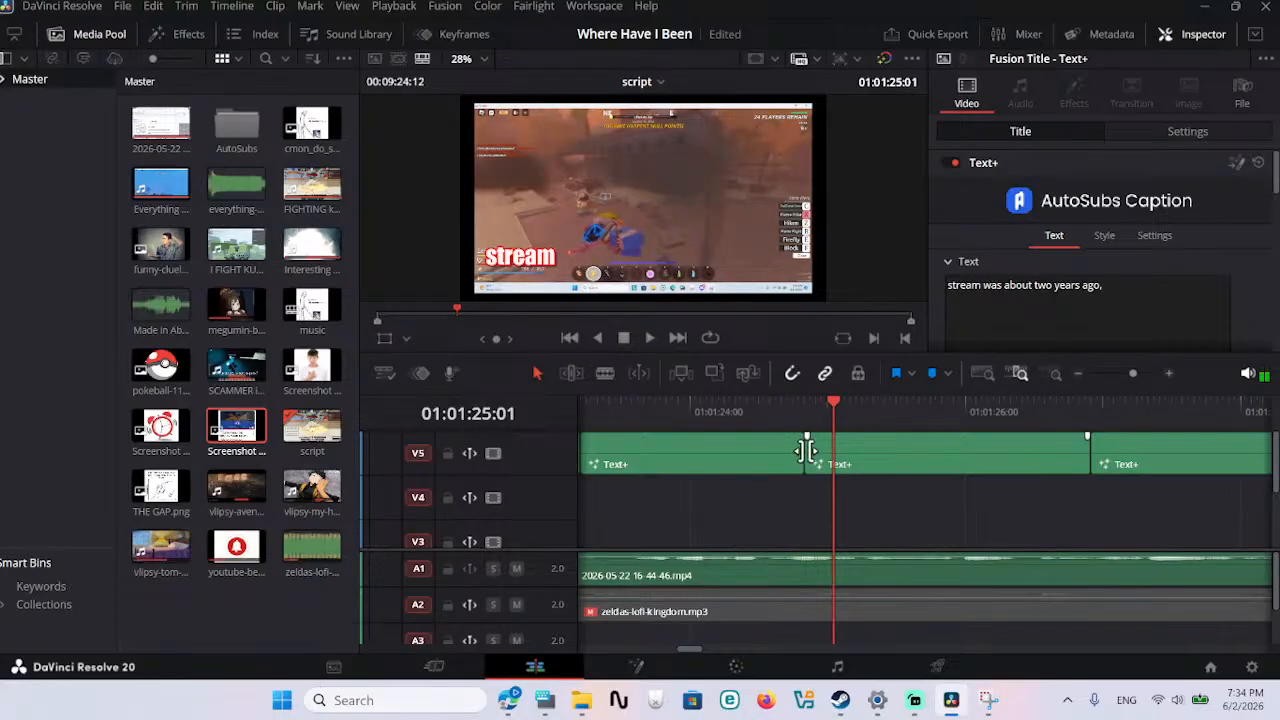
left_click_drag(813, 450, 867, 452)
left_click(746, 400)
key("space")
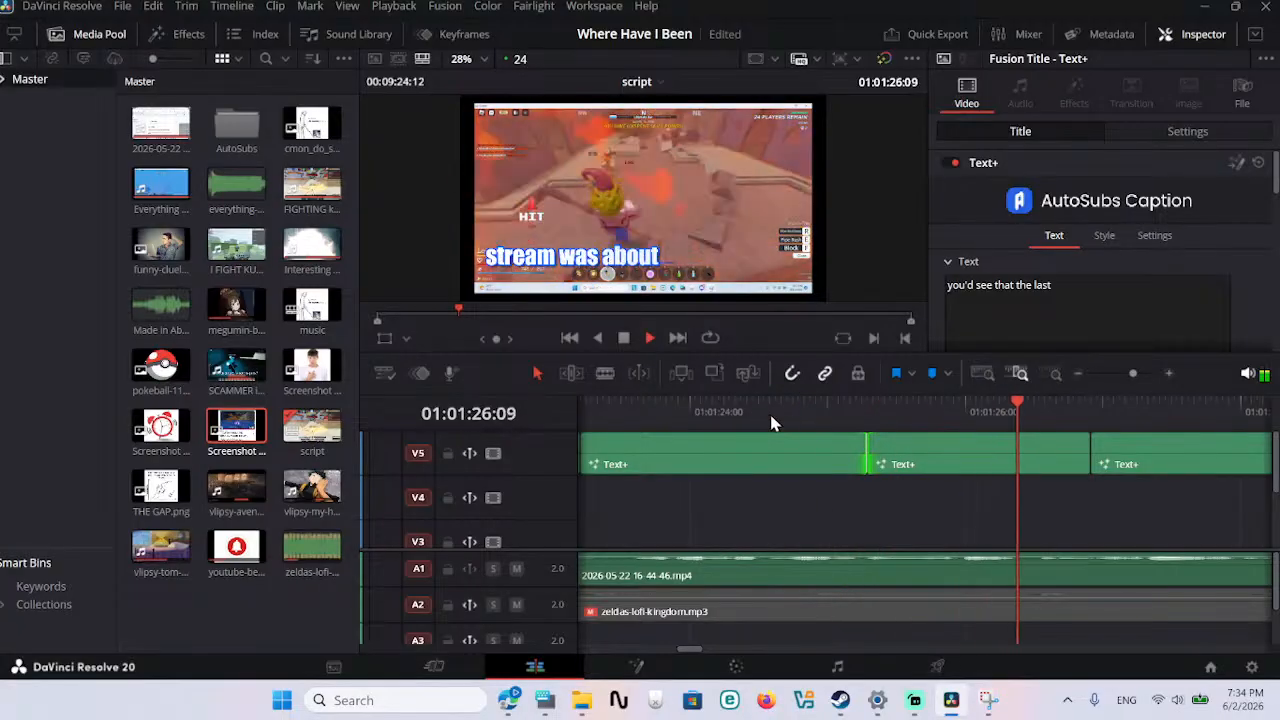
Step: Move the V5 cut between "stream was about two years ago," and "or maybe before that, four years ago." to about 01:01:27:15
key("space")
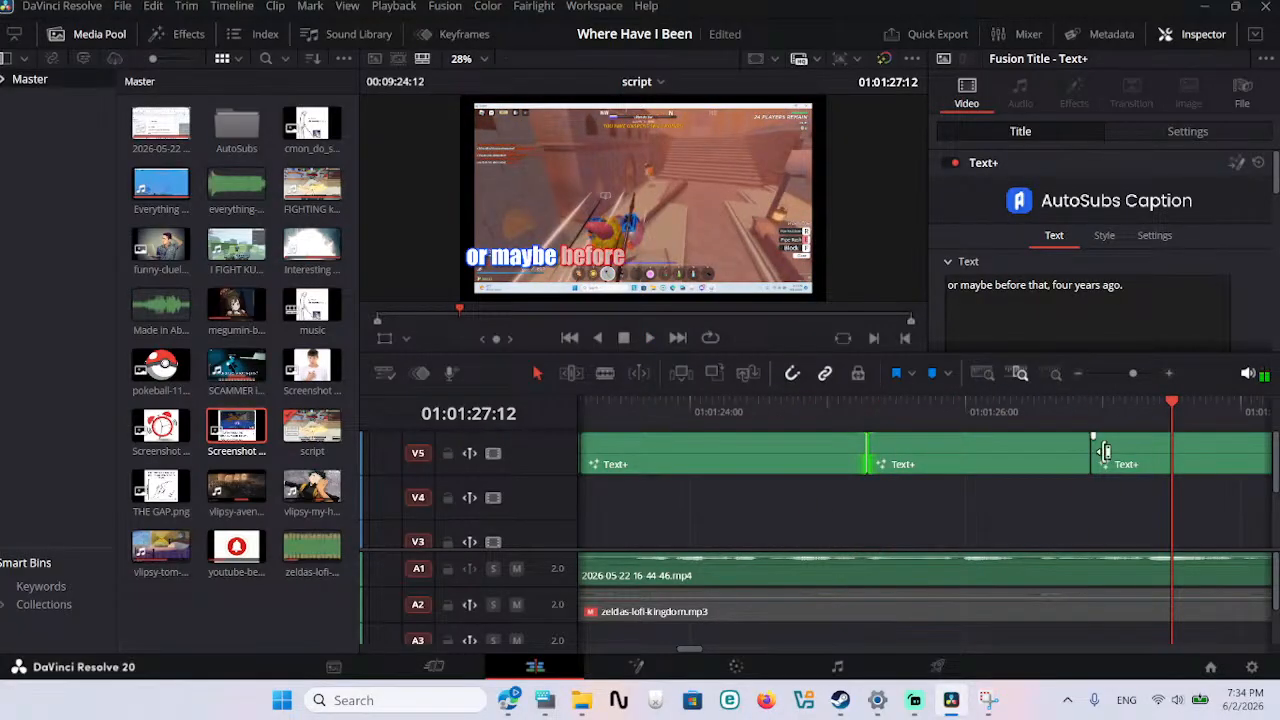
left_click_drag(1090, 452, 1190, 466)
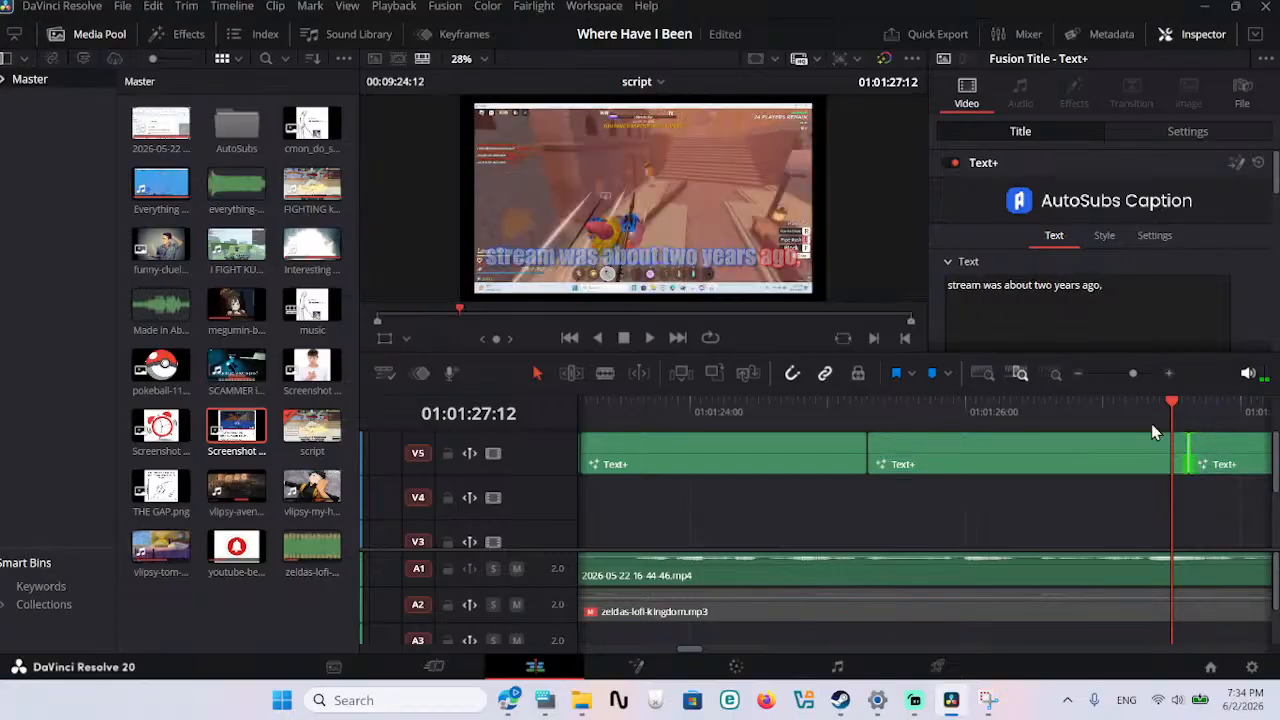
left_click(1068, 400)
key("space")
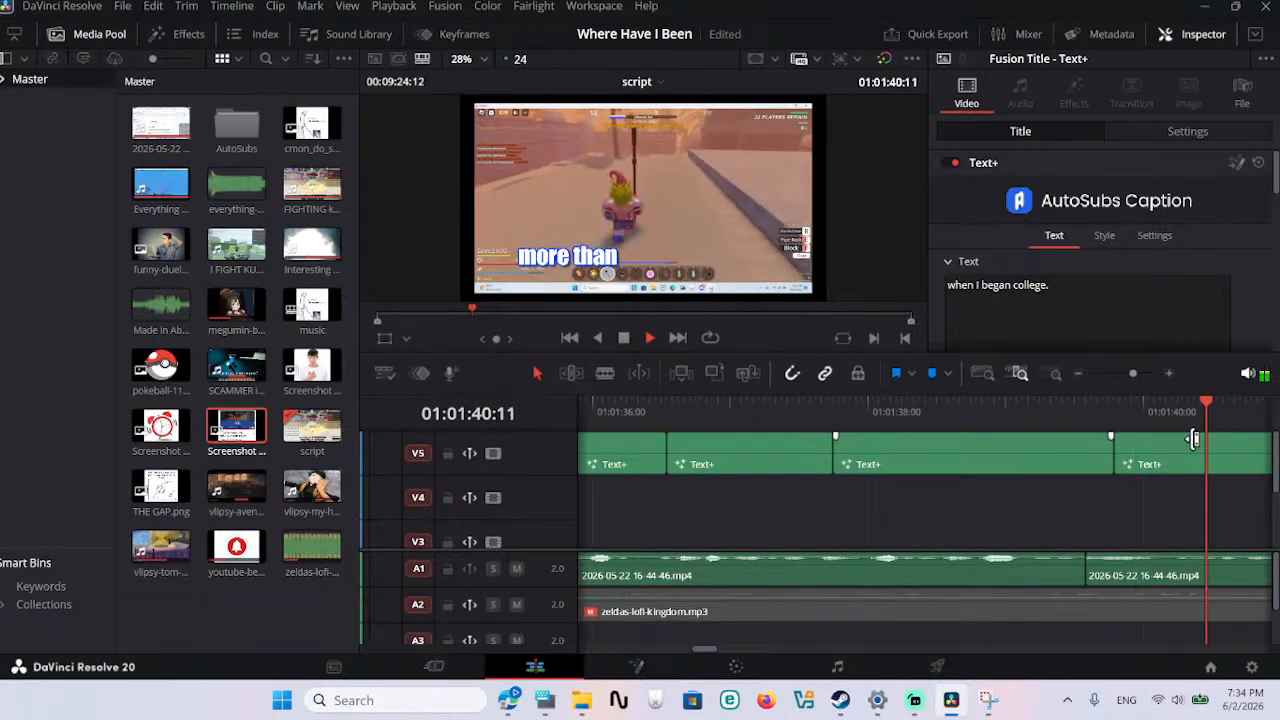
Step: Retime the "more than two weeks ago." caption on V5 to run from about 01:01:39:14 to 01:01:42:04
left_click_drag(766, 449, 735, 449)
left_click(720, 412)
key("space")
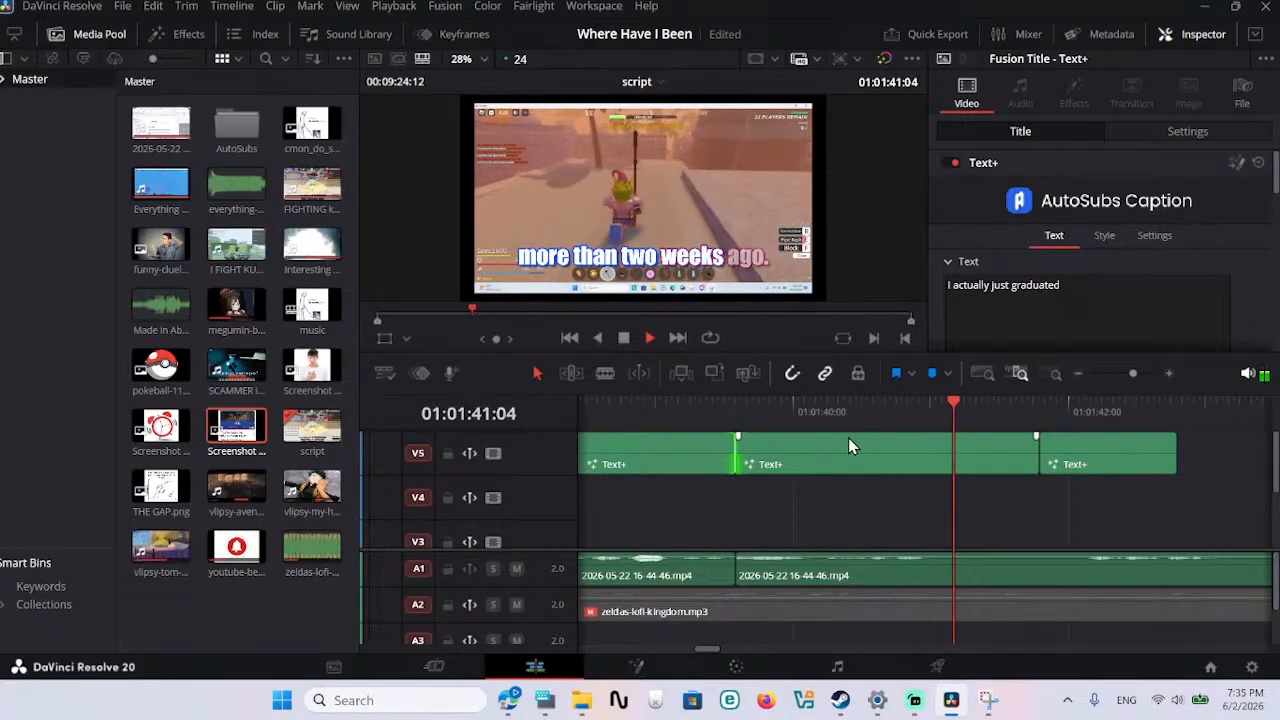
key("space")
left_click_drag(1043, 464, 1094, 468)
key("space")
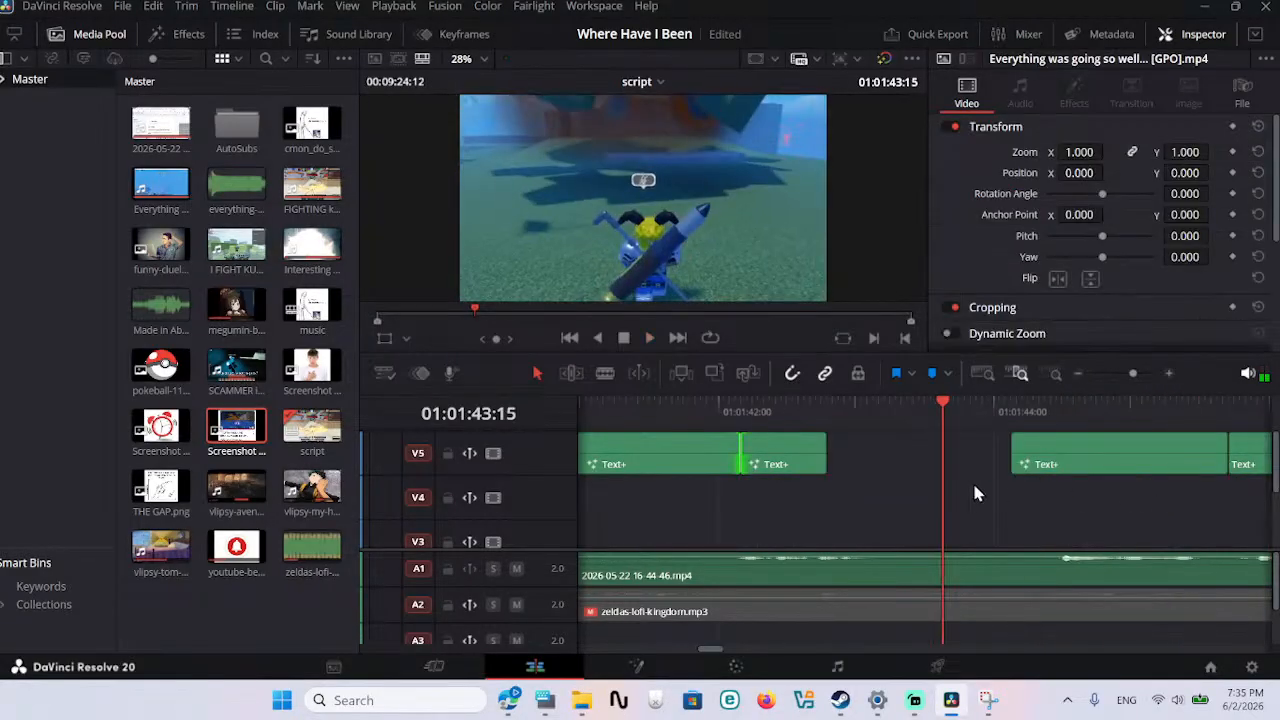
Step: Extend the "Man, time is passing." caption on V5 to end at about 01:01:43:13 and check it in playback
left_click_drag(835, 456, 930, 456)
left_click(743, 411)
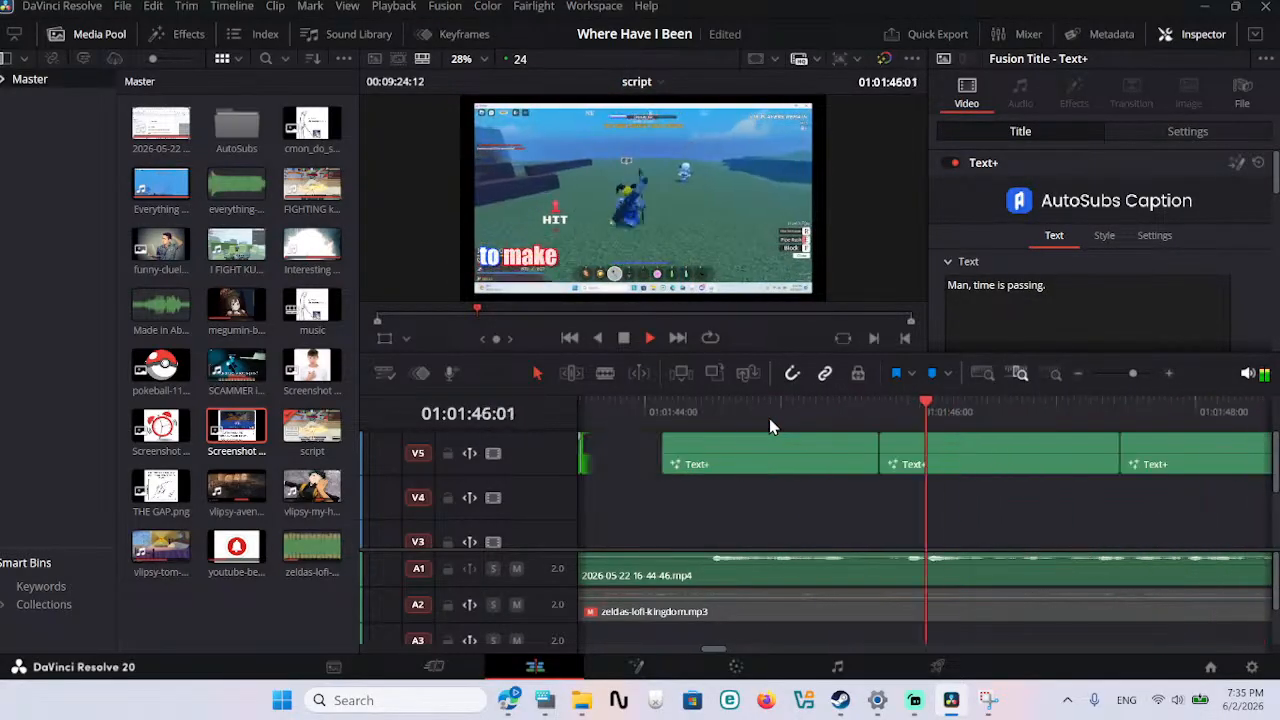
key("space")
Step: Trim the start of the "The point that I want" caption on V5 to about 01:01:44:10 and save the project
left_click(720, 417)
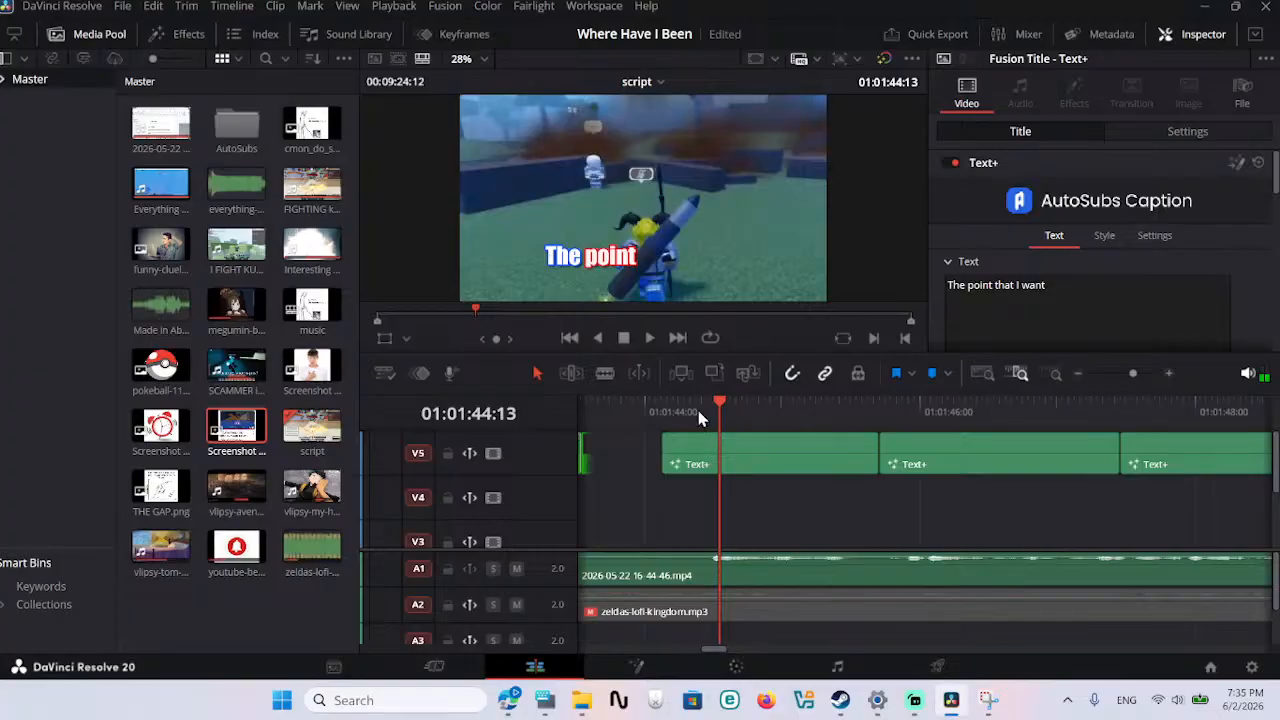
left_click(697, 406)
key("space")
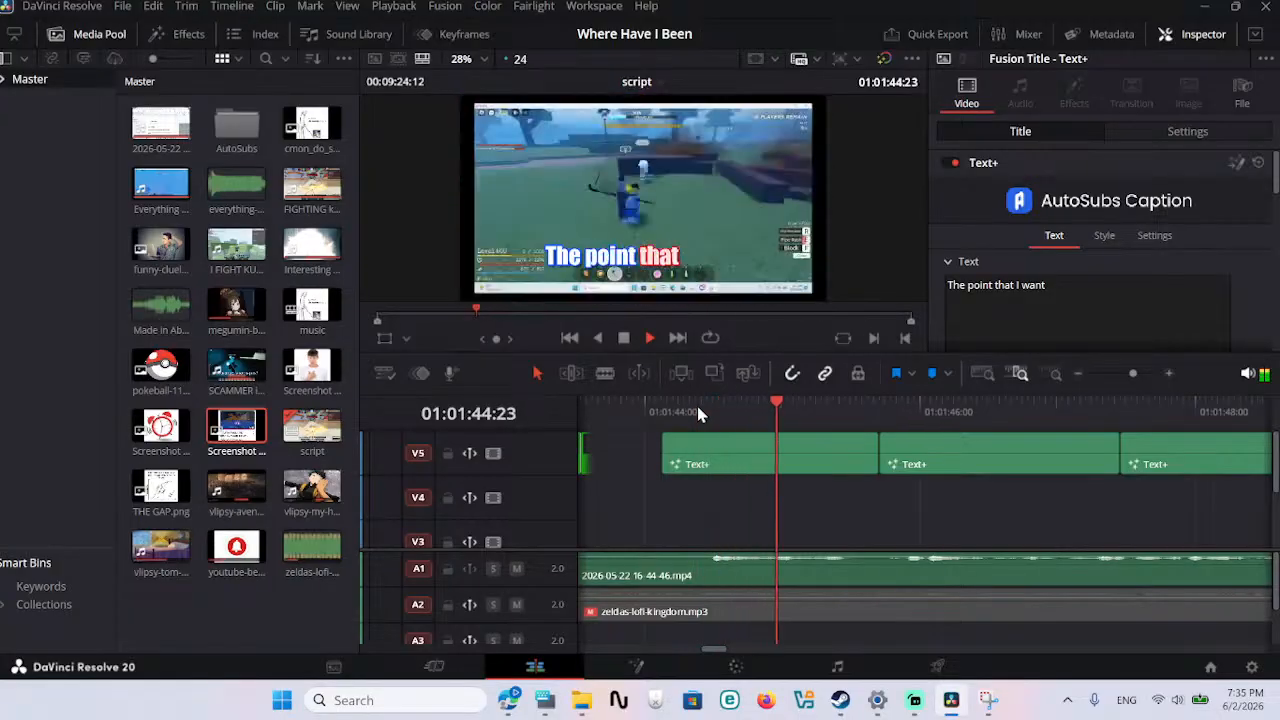
key("space")
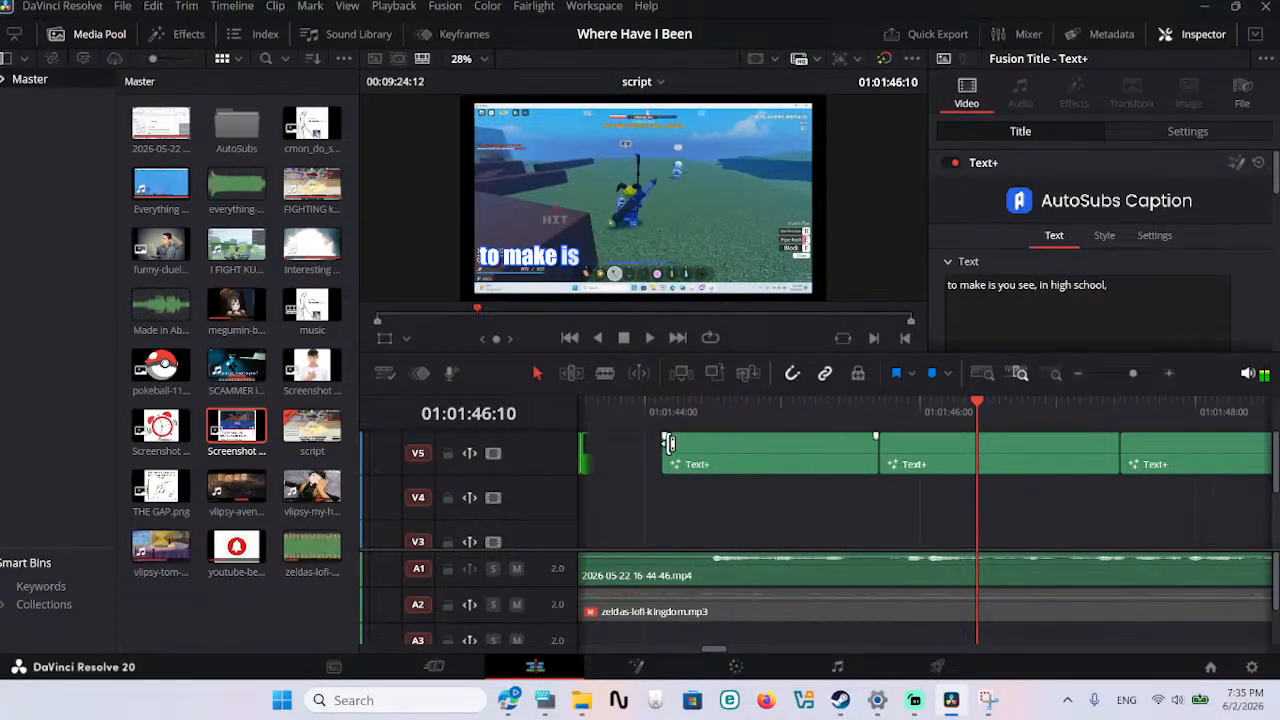
left_click_drag(672, 460, 705, 462)
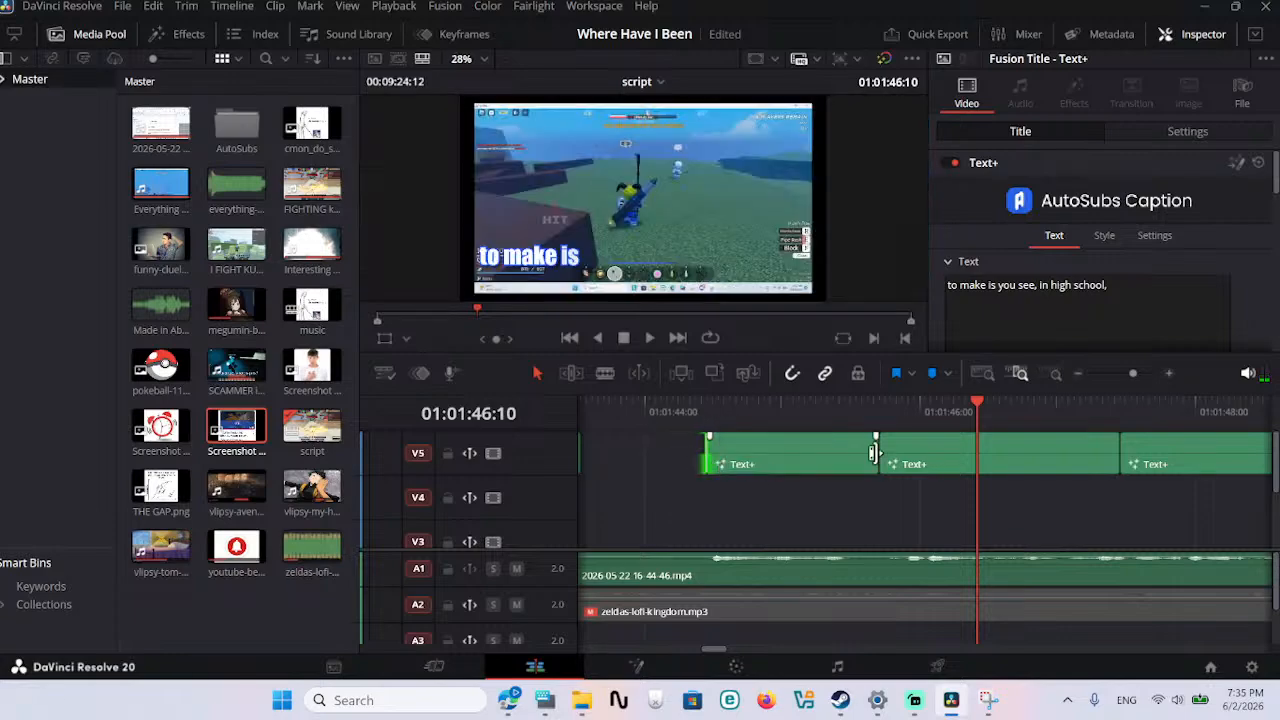
left_click(823, 410)
key("ctrl+s")
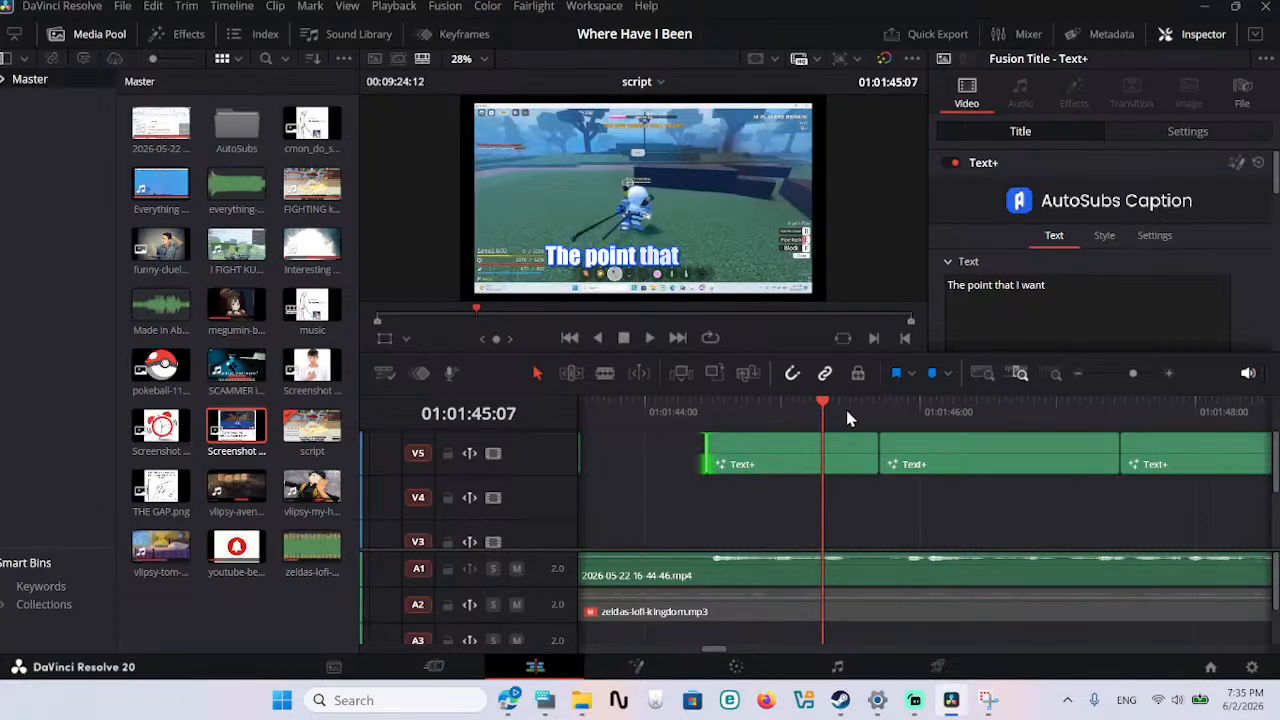
Step: Start the "to make is you see, in high school," caption at 01:01:46:13 and fit "The point that I want" before it from about 01:01:45:21
left_click(877, 413)
left_click(743, 413)
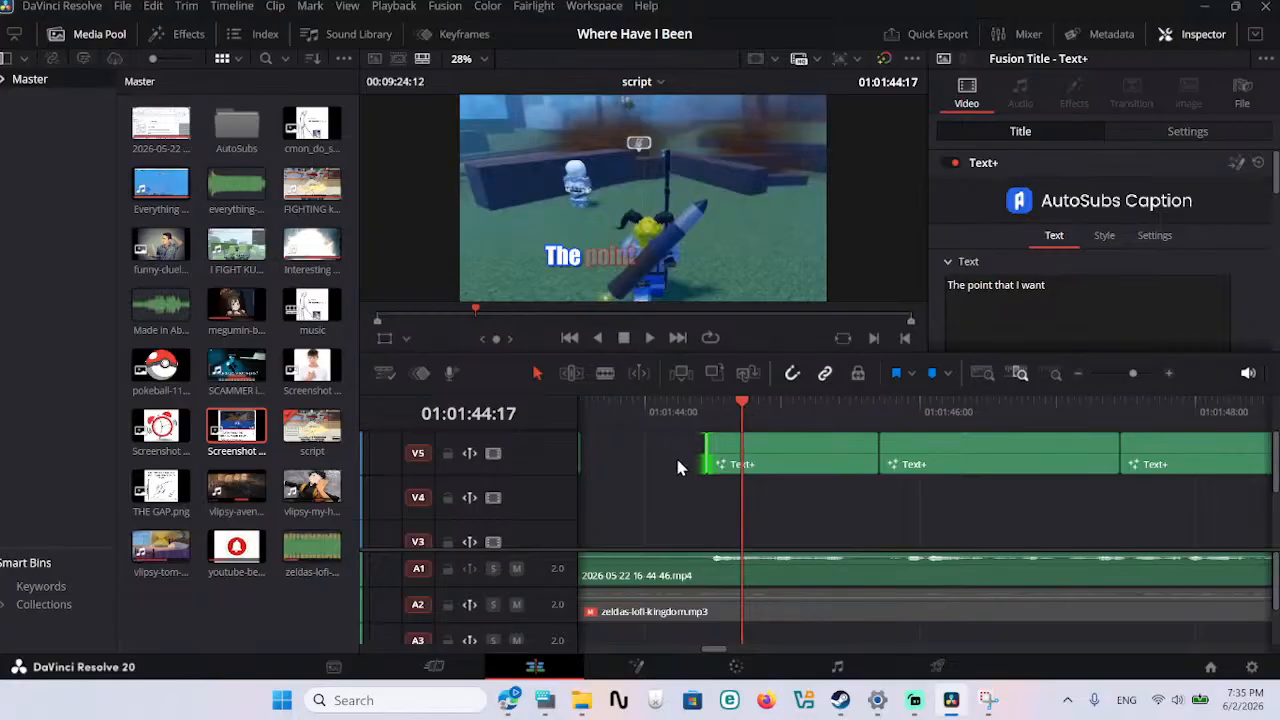
left_click(657, 413)
left_click(752, 555)
key("space")
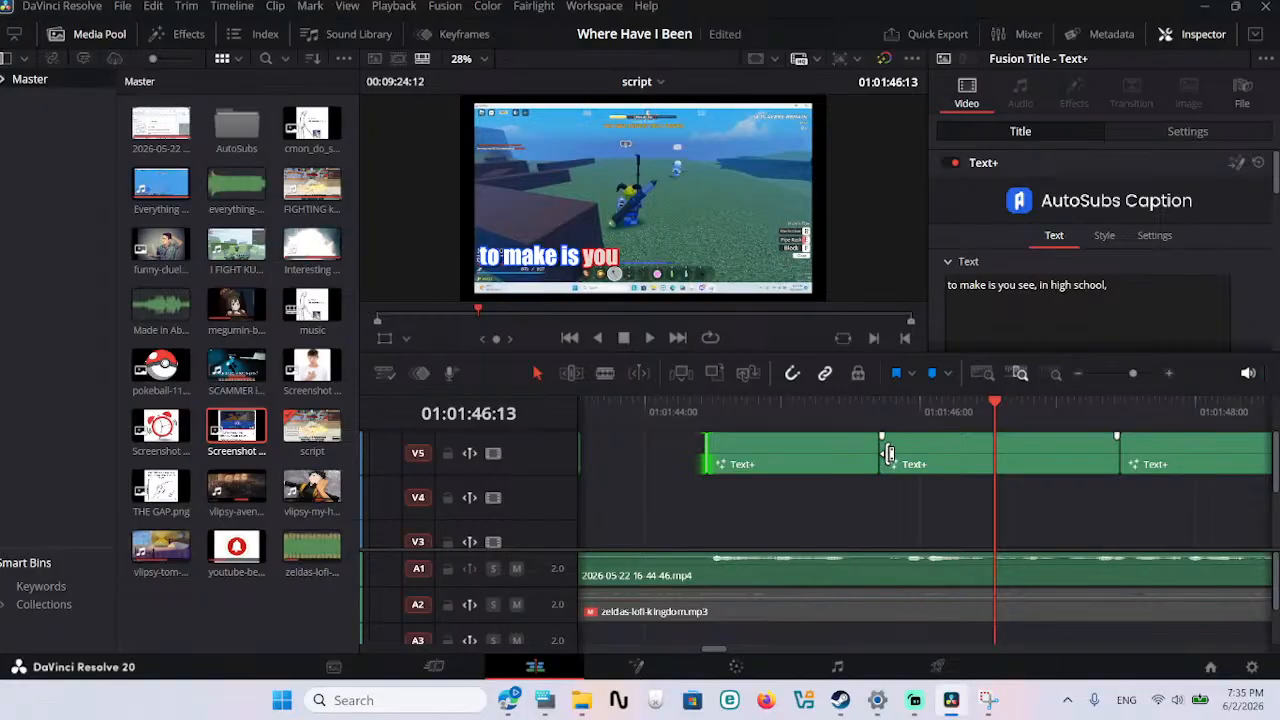
left_click_drag(888, 453, 996, 453)
left_click_drag(836, 470, 950, 470)
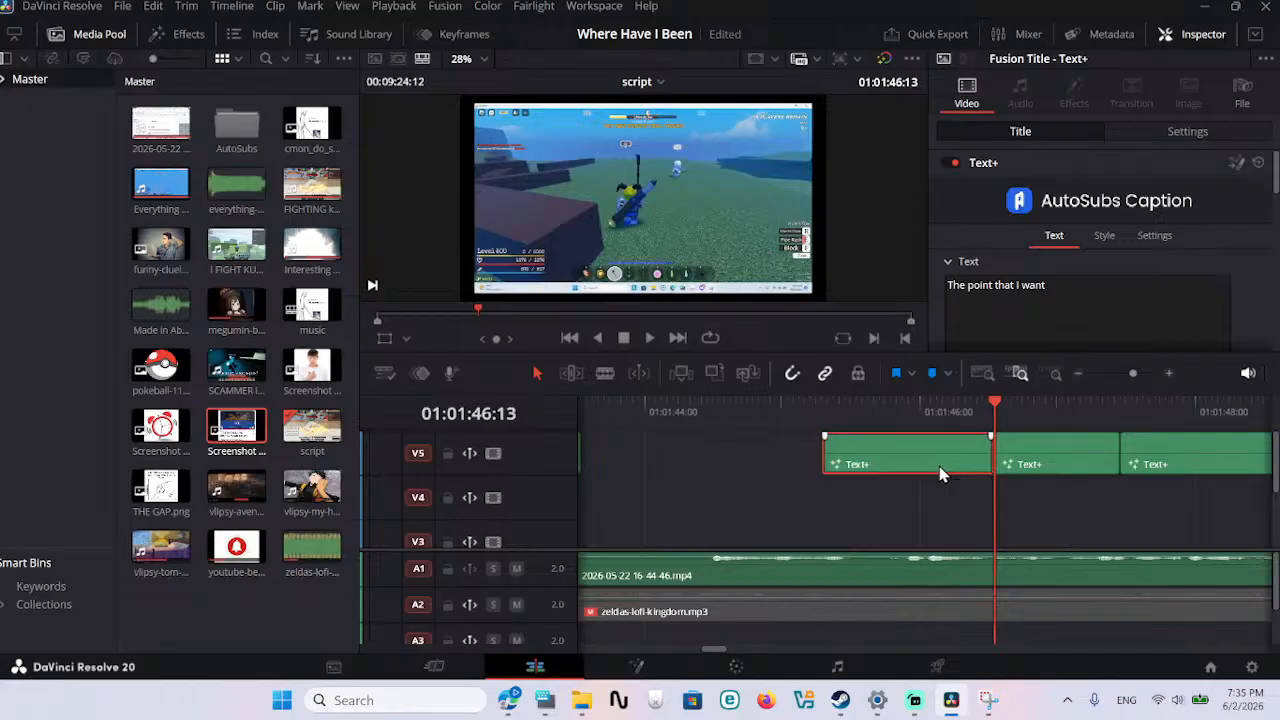
left_click_drag(822, 452, 900, 452)
Step: Cut the speech clip on A1 at about 01:01:44:00 and 01:01:45:16, and ripple delete the section between the cuts
left_click(875, 459)
key("b")
left_click(876, 566)
scroll(875, 575, "left", 3)
left_click(924, 572)
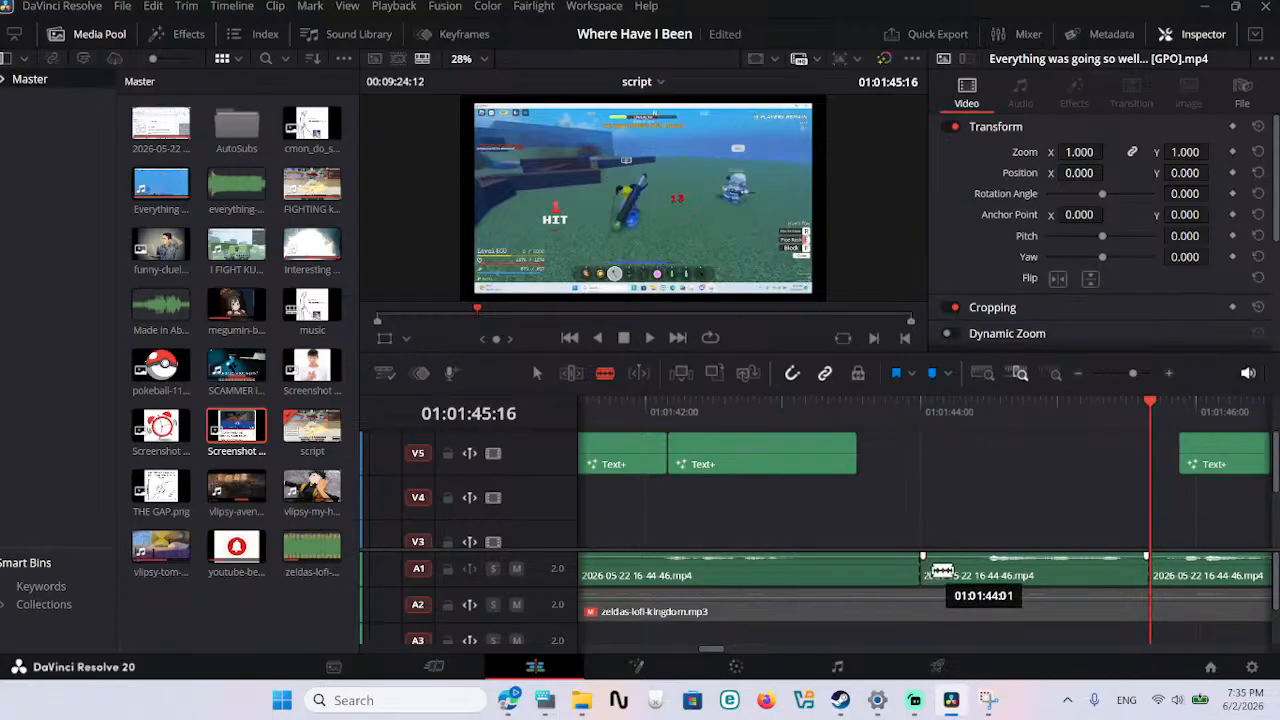
left_click(959, 576)
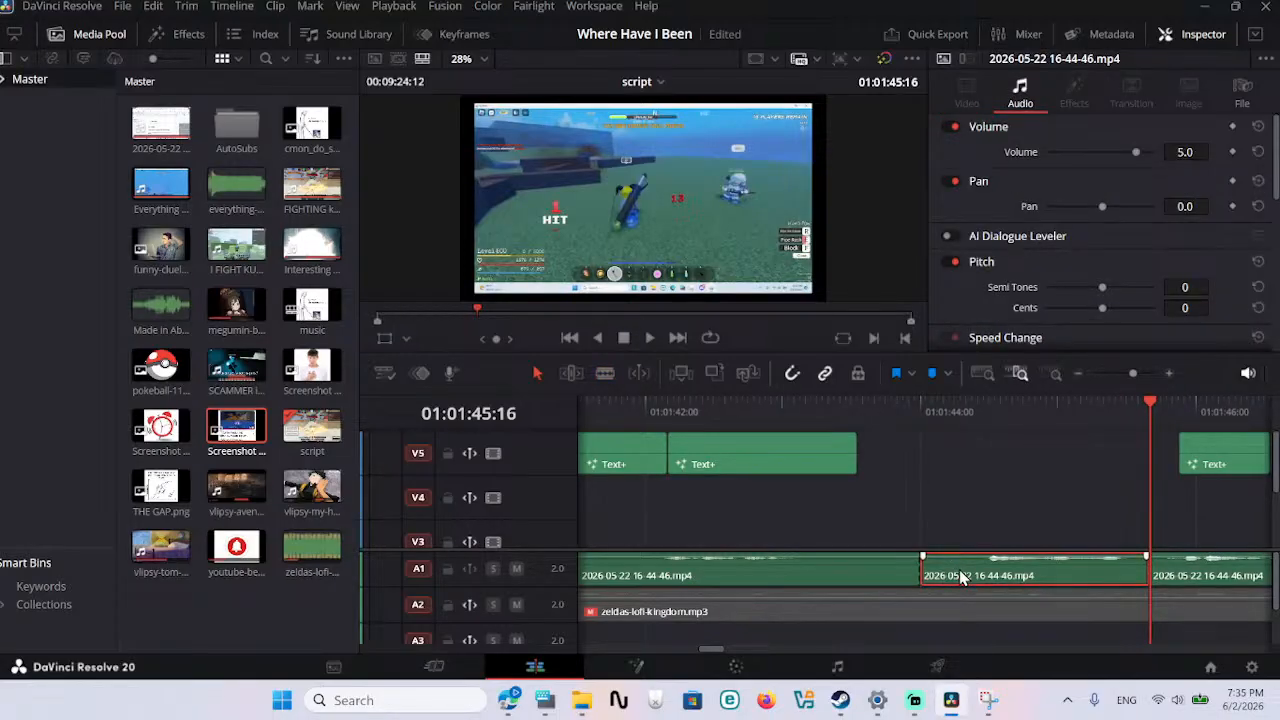
key("Delete")
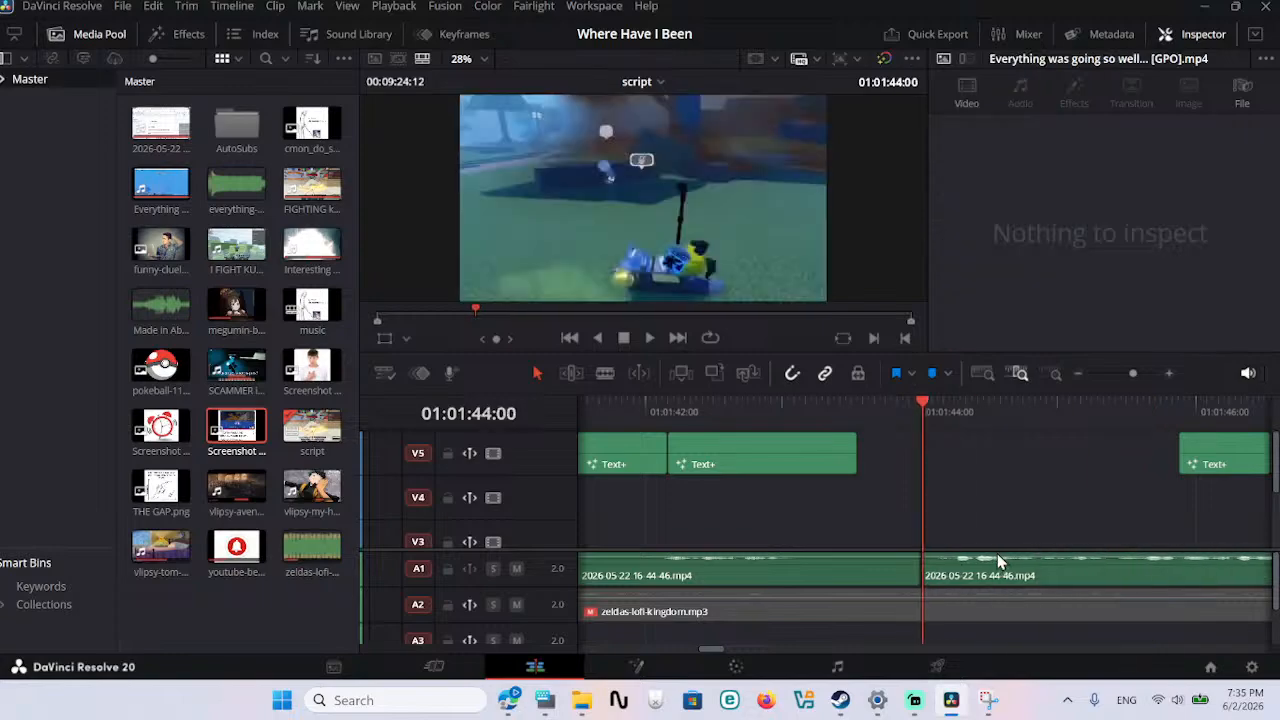
Step: Play the timeline around the new A1 cut at 01:01:44:00 and the section before it, checking speech against captions and video
scroll(963, 517, "down", 3)
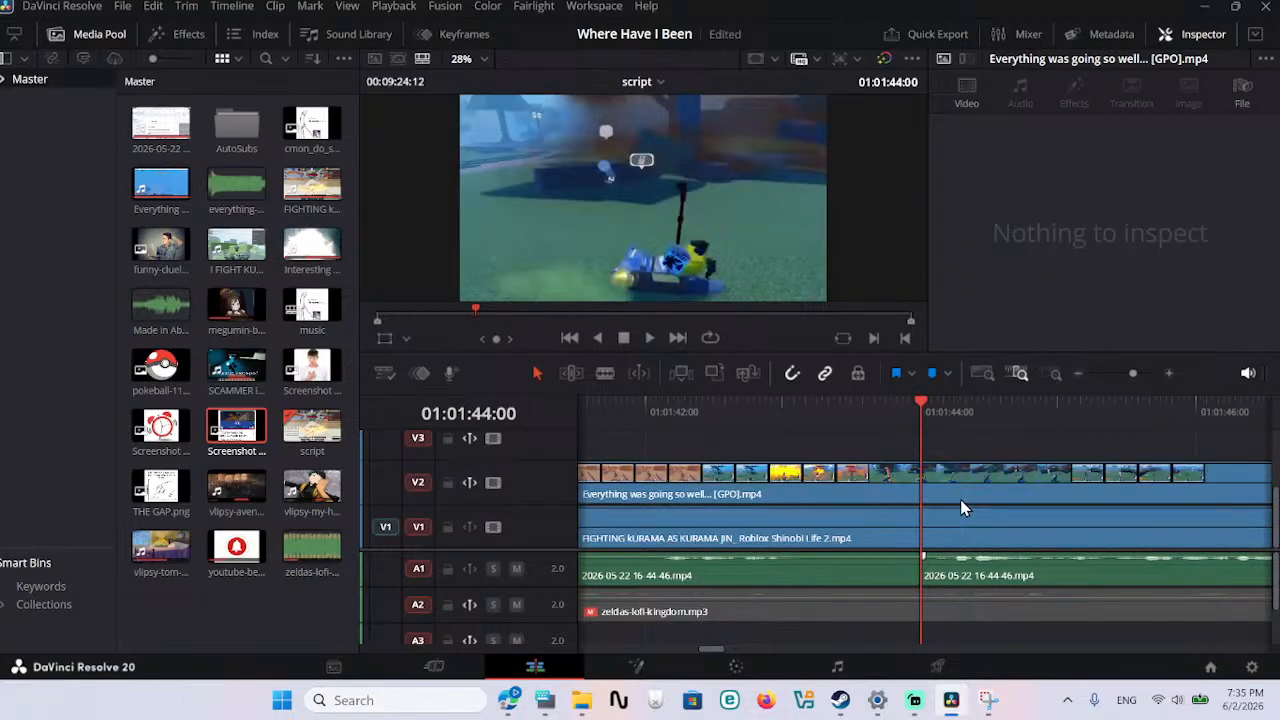
left_click(1023, 528)
left_click(1018, 490)
scroll(1013, 520, "left", 3)
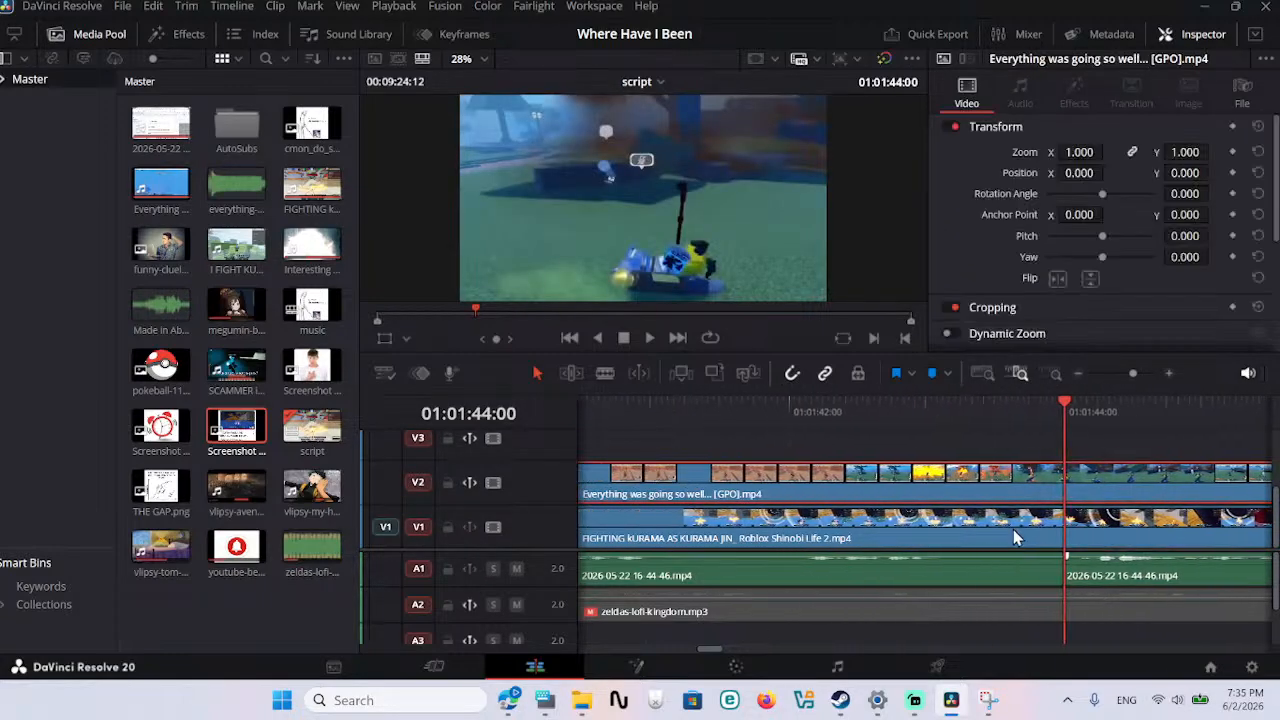
left_click(950, 410)
scroll(977, 446, "right", 3)
scroll(975, 467, "up", 3)
key("space")
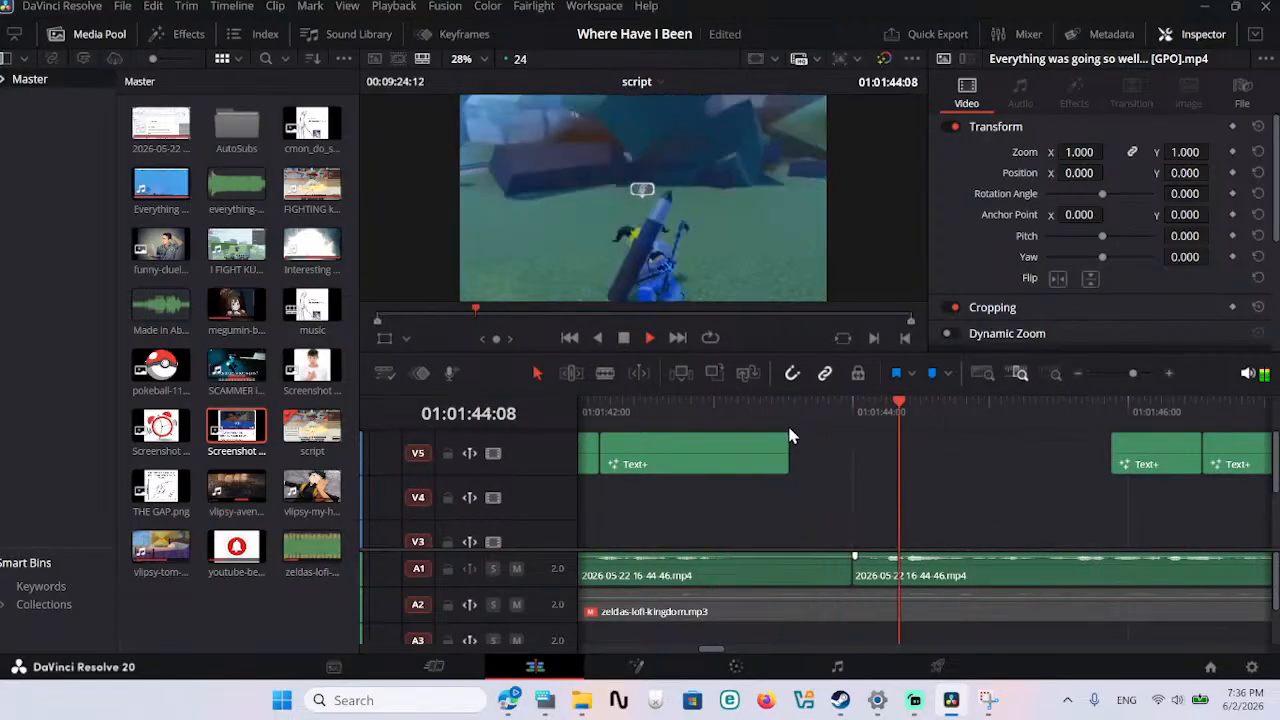
scroll(802, 500, "down", 3)
scroll(806, 490, "up", 3)
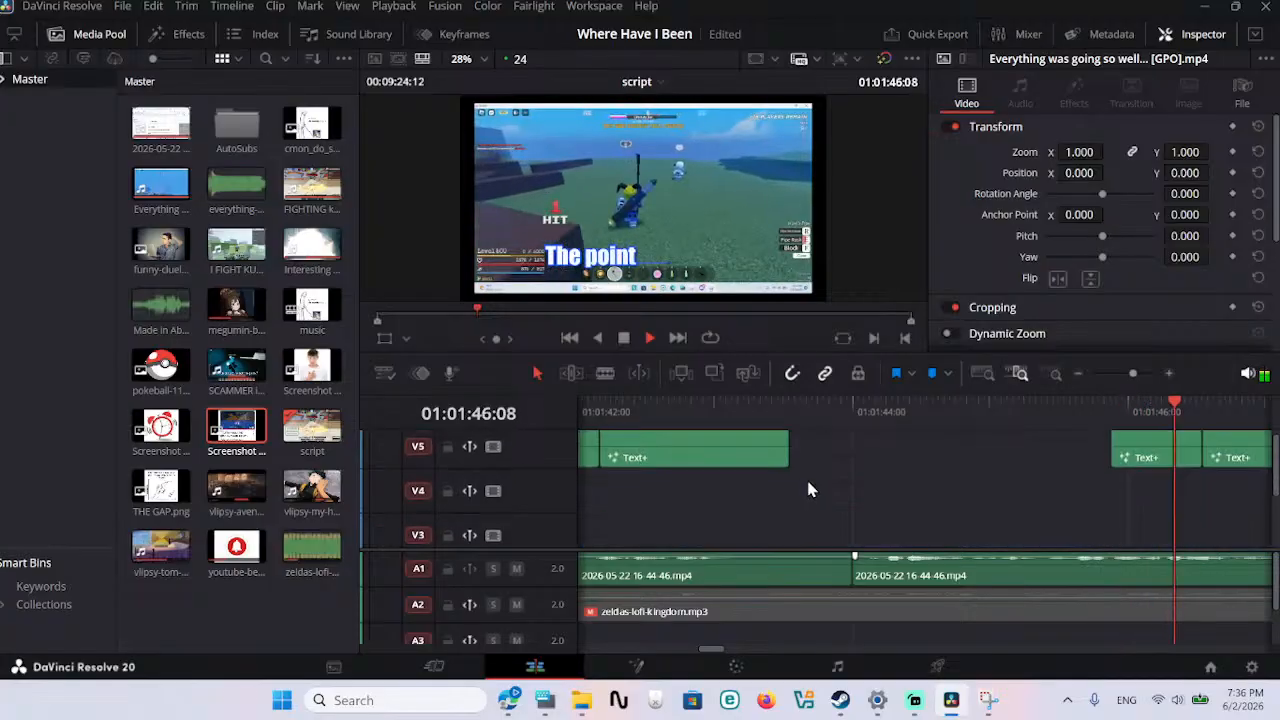
left_click(635, 413)
scroll(710, 440, "left", 4)
scroll(754, 449, "right", 2)
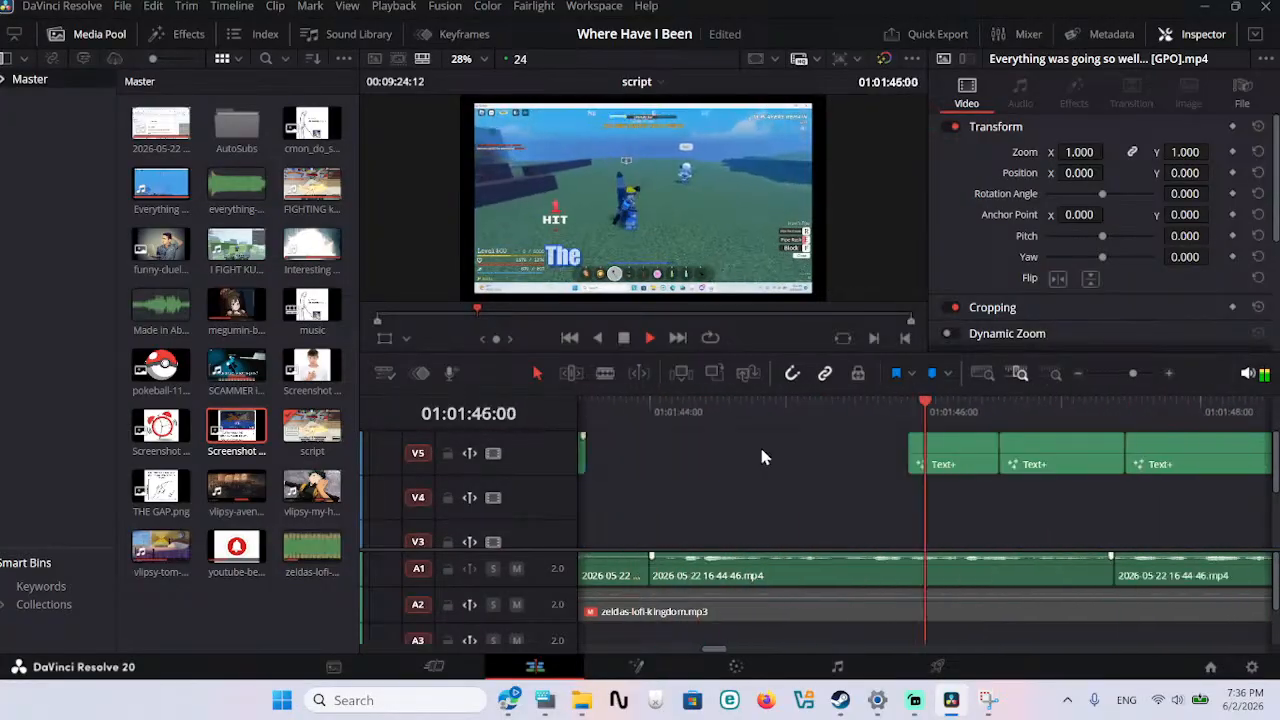
left_click_drag(750, 418, 1006, 418)
key("space")
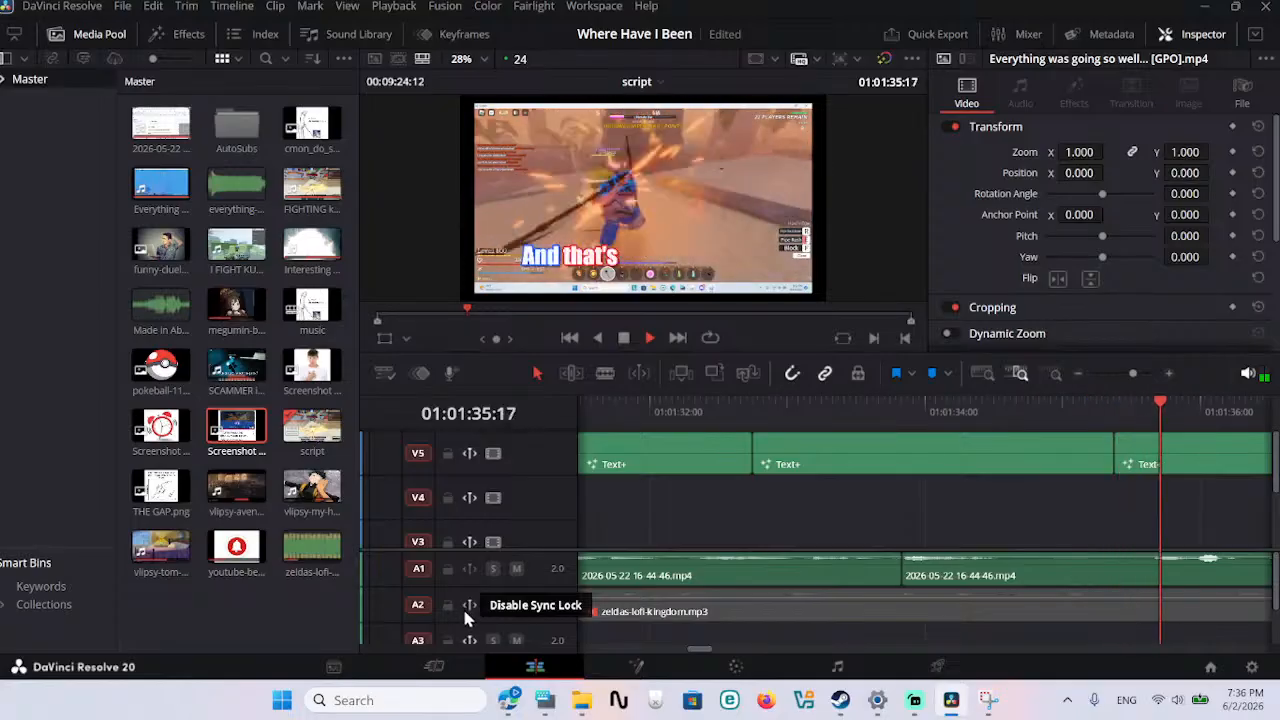
Step: Re-enable the zeldas-lofi-kingdom.mp3 music clip on A2 and check it in playback
right_click(663, 619)
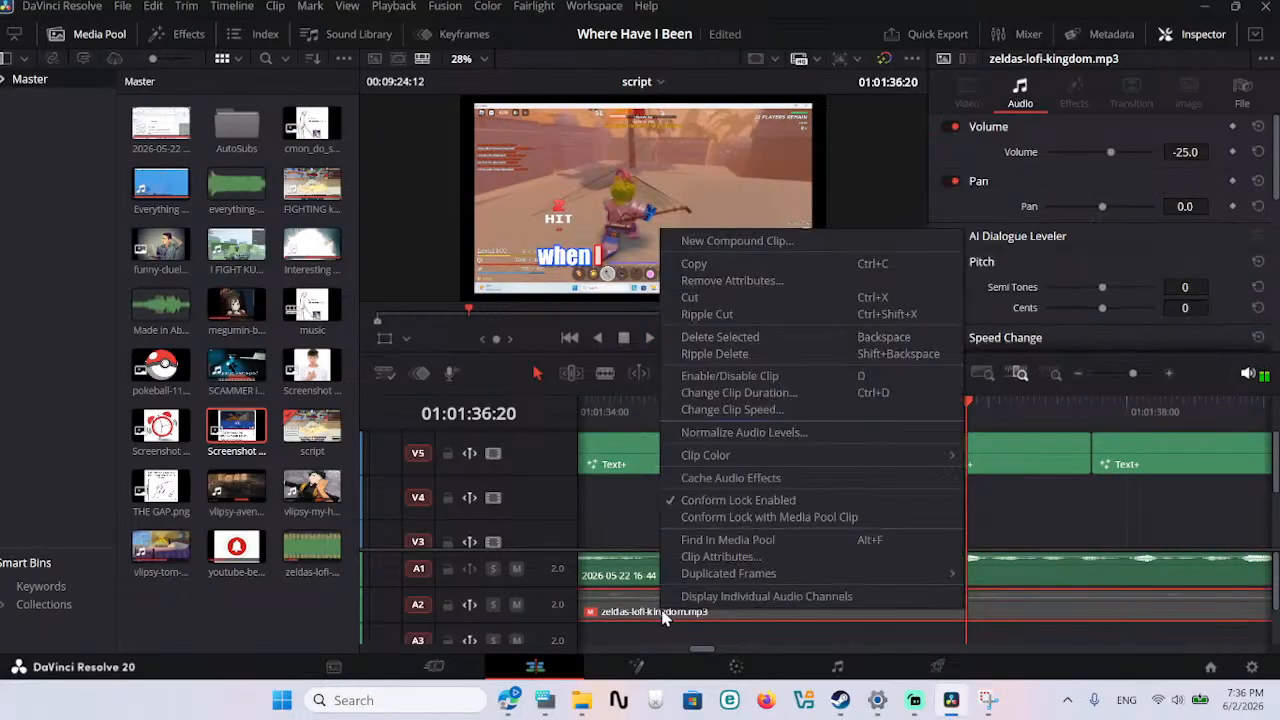
left_click(710, 377)
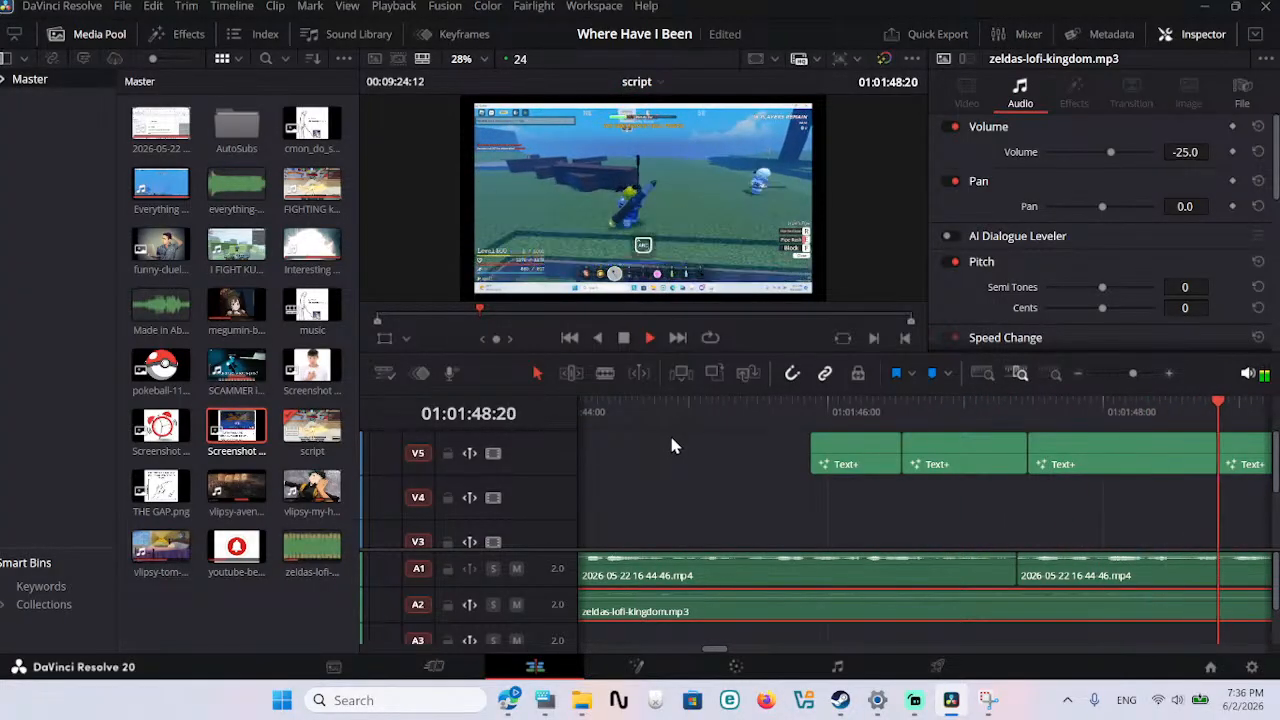
scroll(754, 547, "down", 2)
scroll(760, 540, "left", 8)
scroll(760, 540, "left", 10)
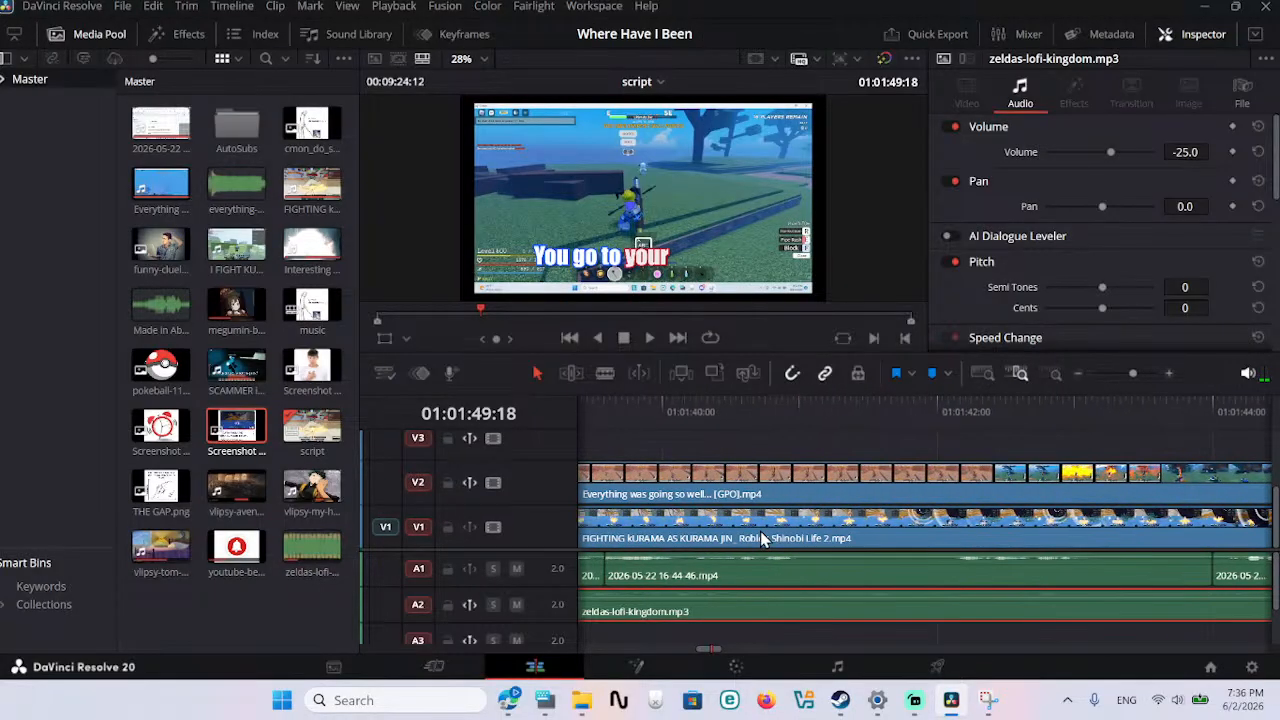
Step: Cut the FIGHTING kURAMA clip on V1 at about 01:00:59:10, where the "Everything was going so well..." clip on V2 begins
scroll(762, 540, "right", 2)
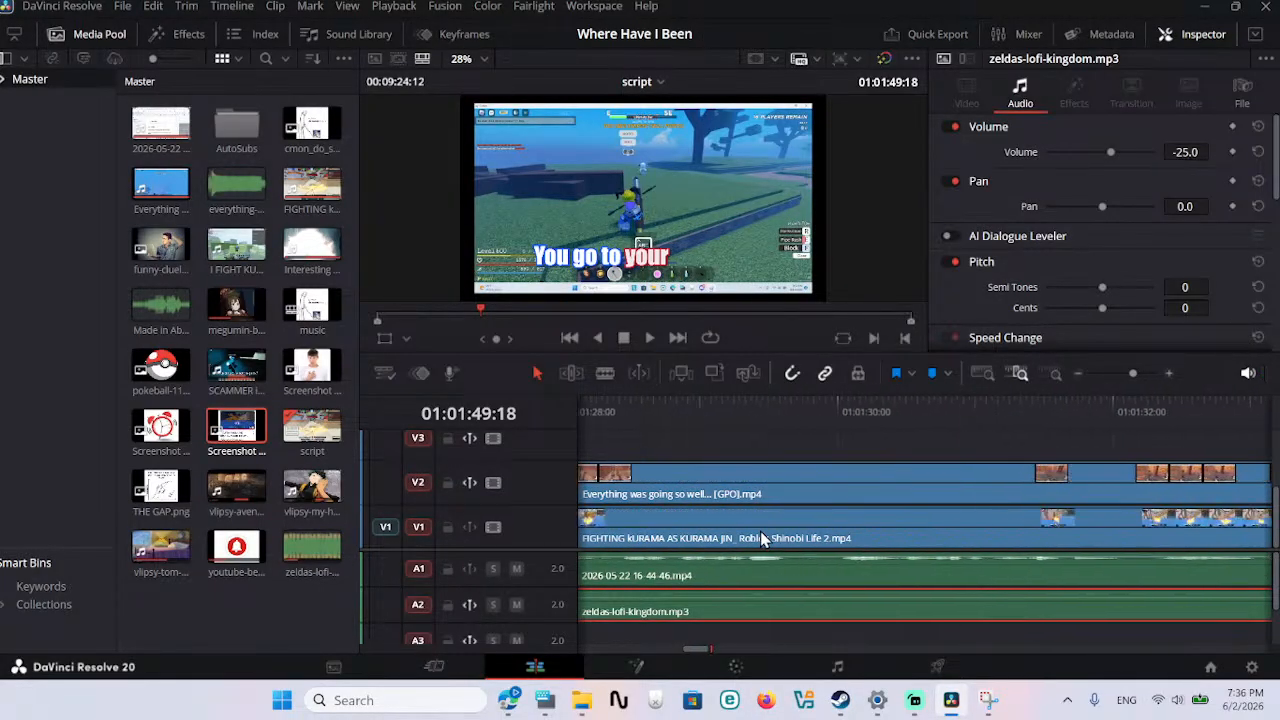
scroll(762, 540, "right", 10)
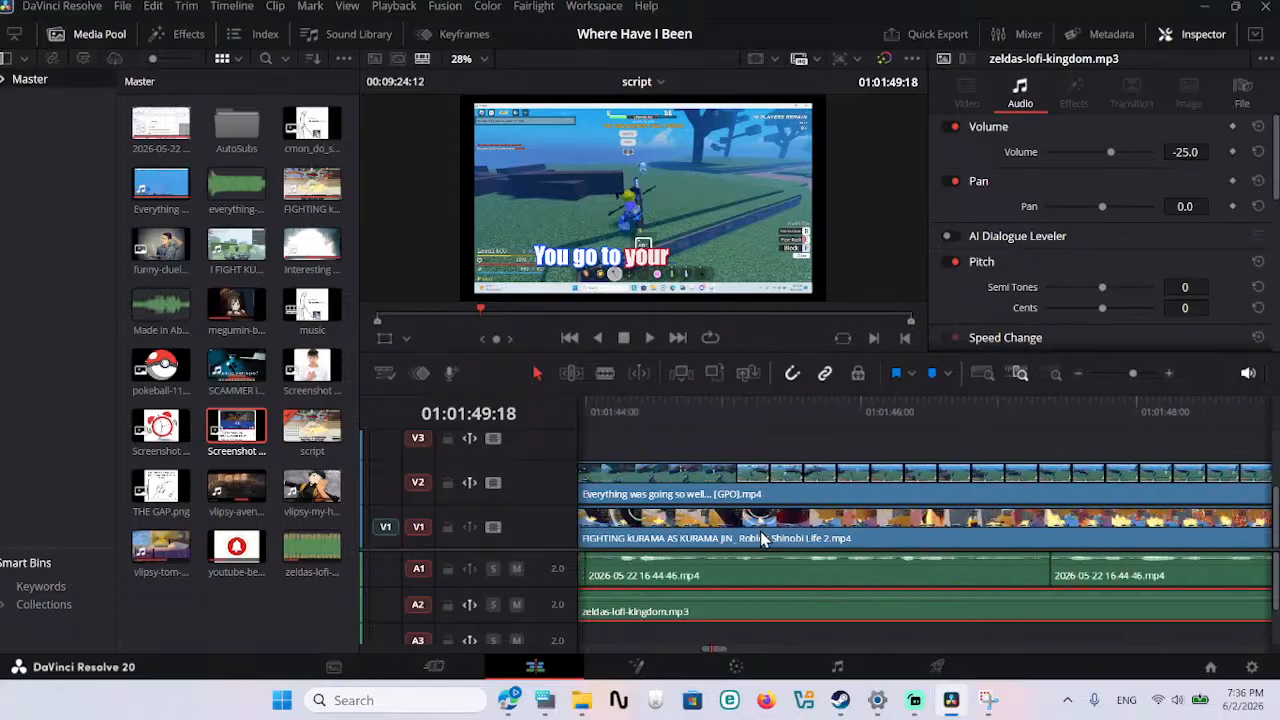
scroll(762, 540, "right", 5)
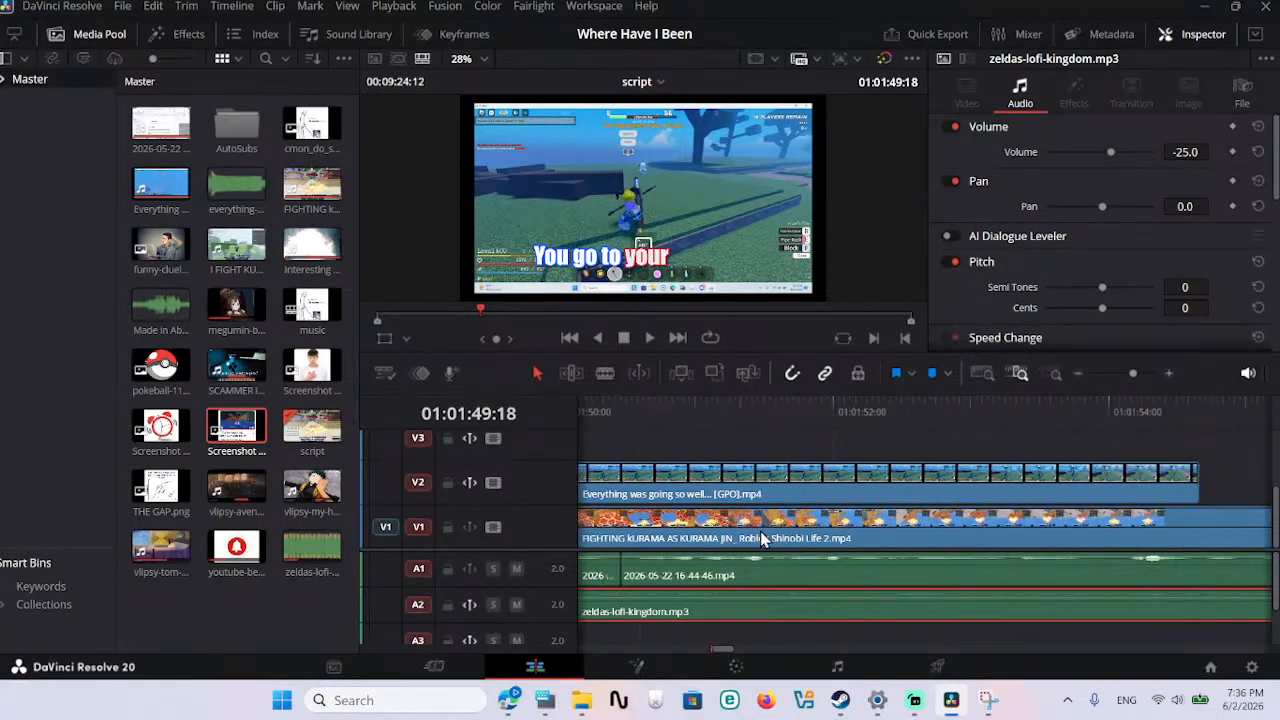
scroll(762, 540, "right", 14)
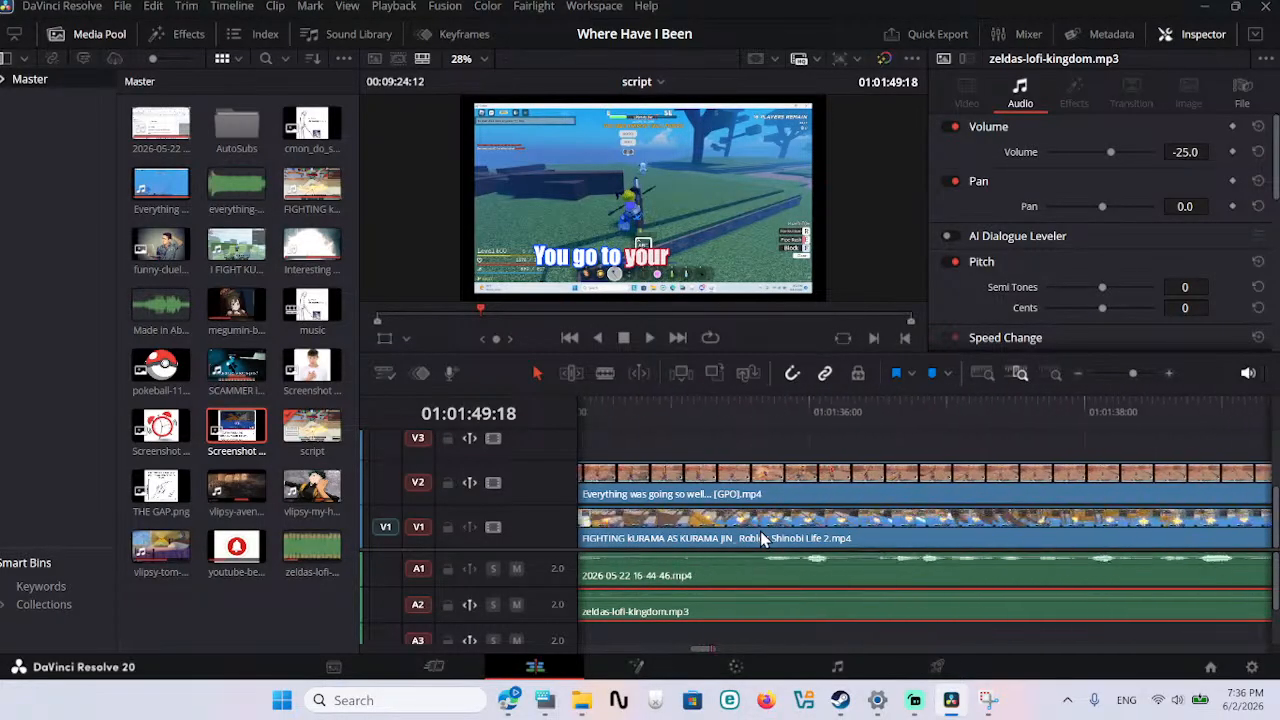
scroll(762, 538, "left", 4)
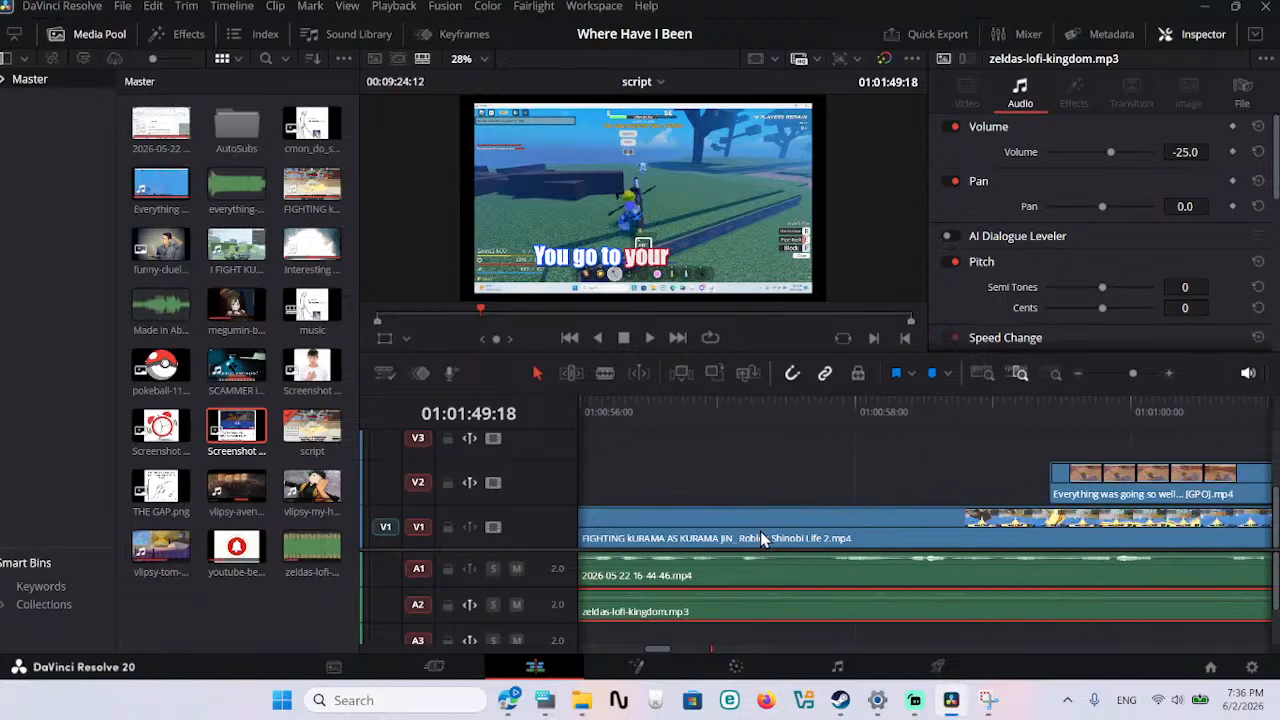
left_click(741, 524)
key("b")
left_click(707, 524)
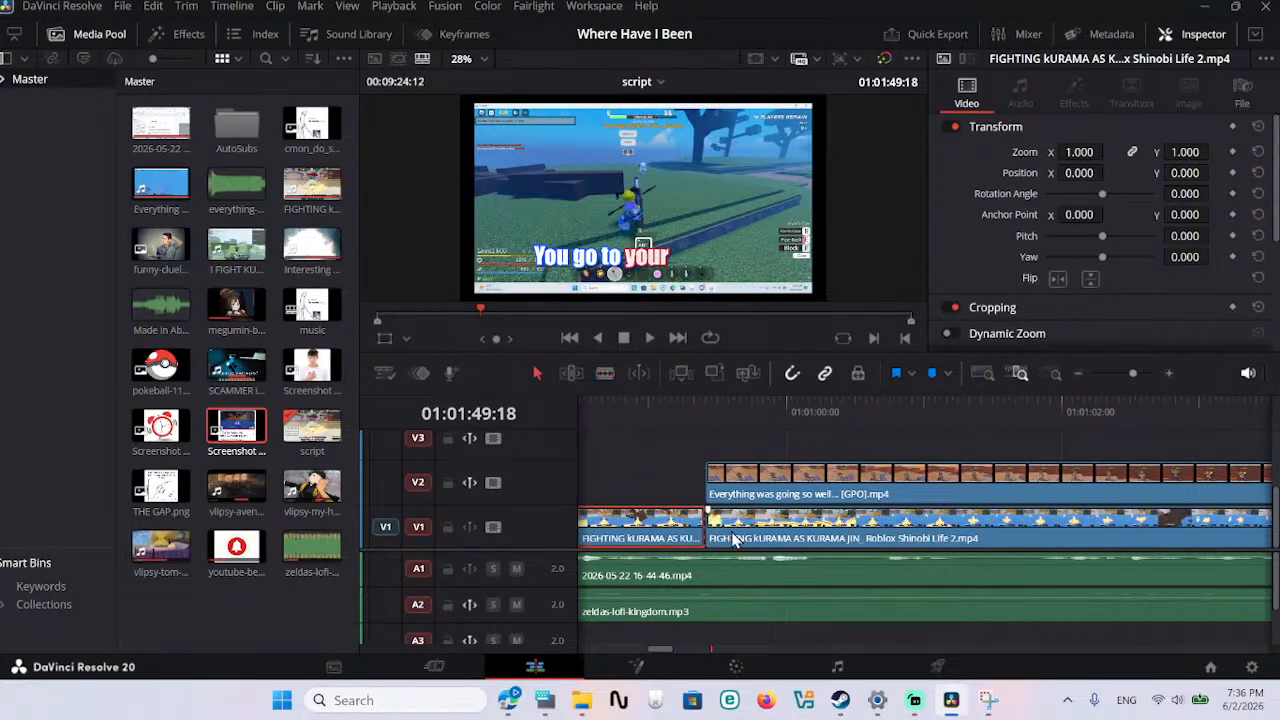
Step: Move the later part of the split V1 clip to start where the V2 clip ends, at about 01:01:54:16
scroll(757, 540, "right", 15)
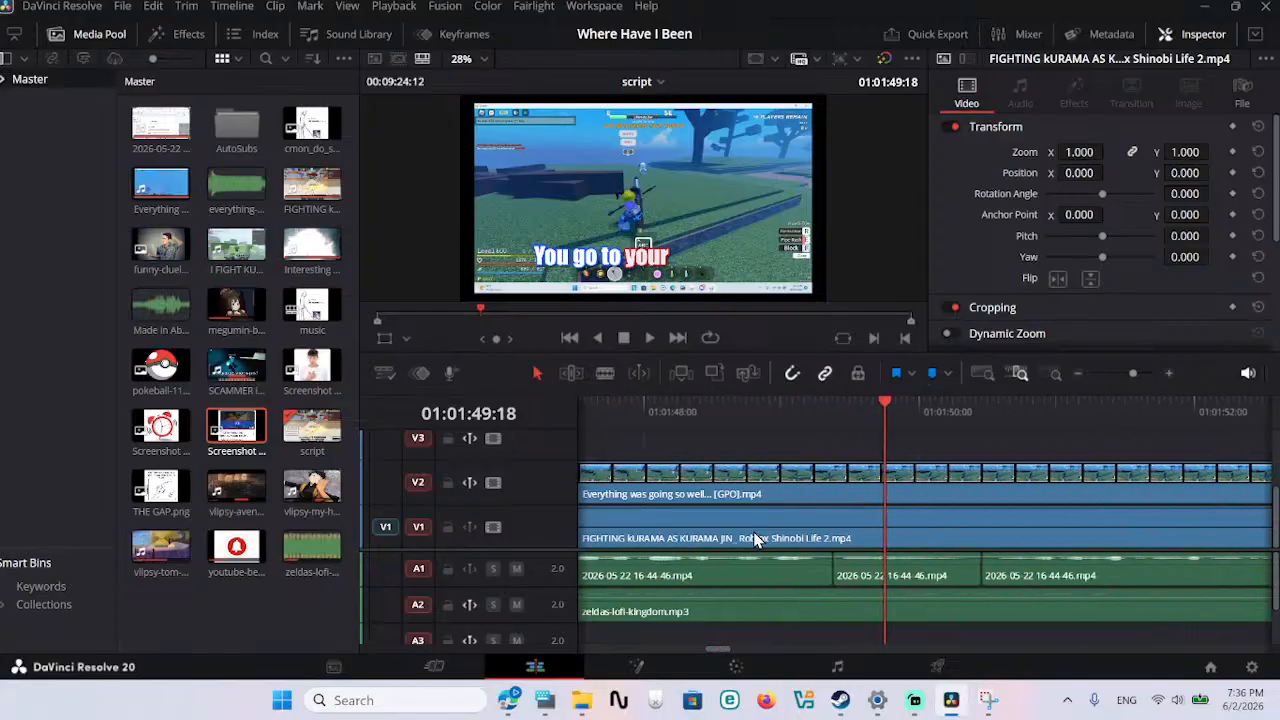
scroll(757, 540, "left", 3)
left_click_drag(735, 537, 1245, 560)
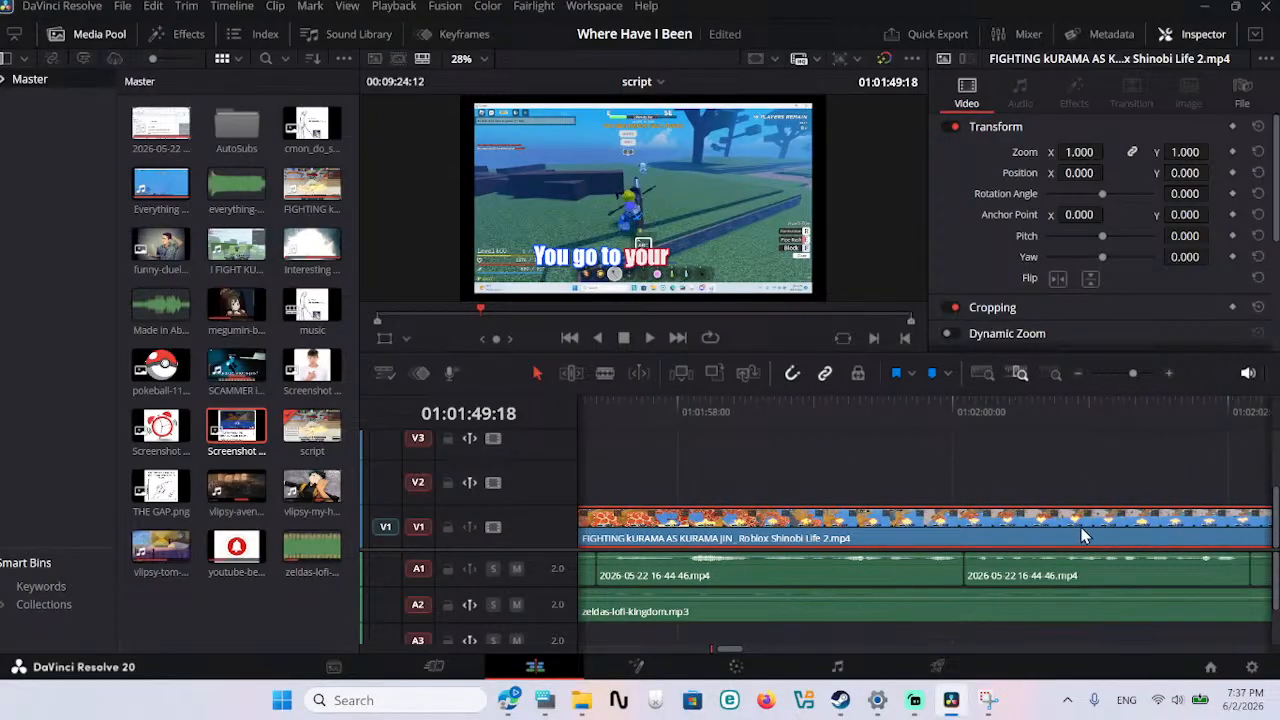
scroll(956, 525, "left", 5)
left_click_drag(952, 525, 1127, 527)
left_click_drag(889, 518, 1034, 523)
scroll(768, 520, "left", 6)
scroll(772, 508, "left", 20)
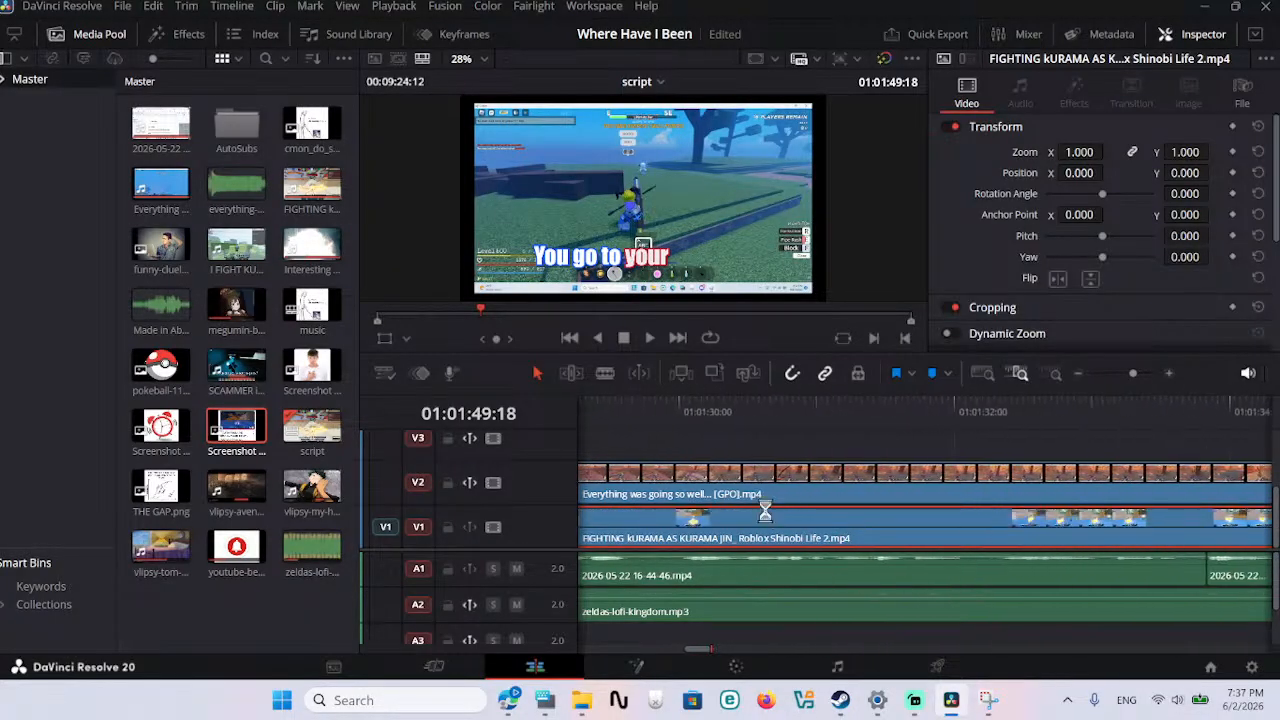
scroll(735, 543, "left", 1)
left_click_drag(940, 537, 1248, 550)
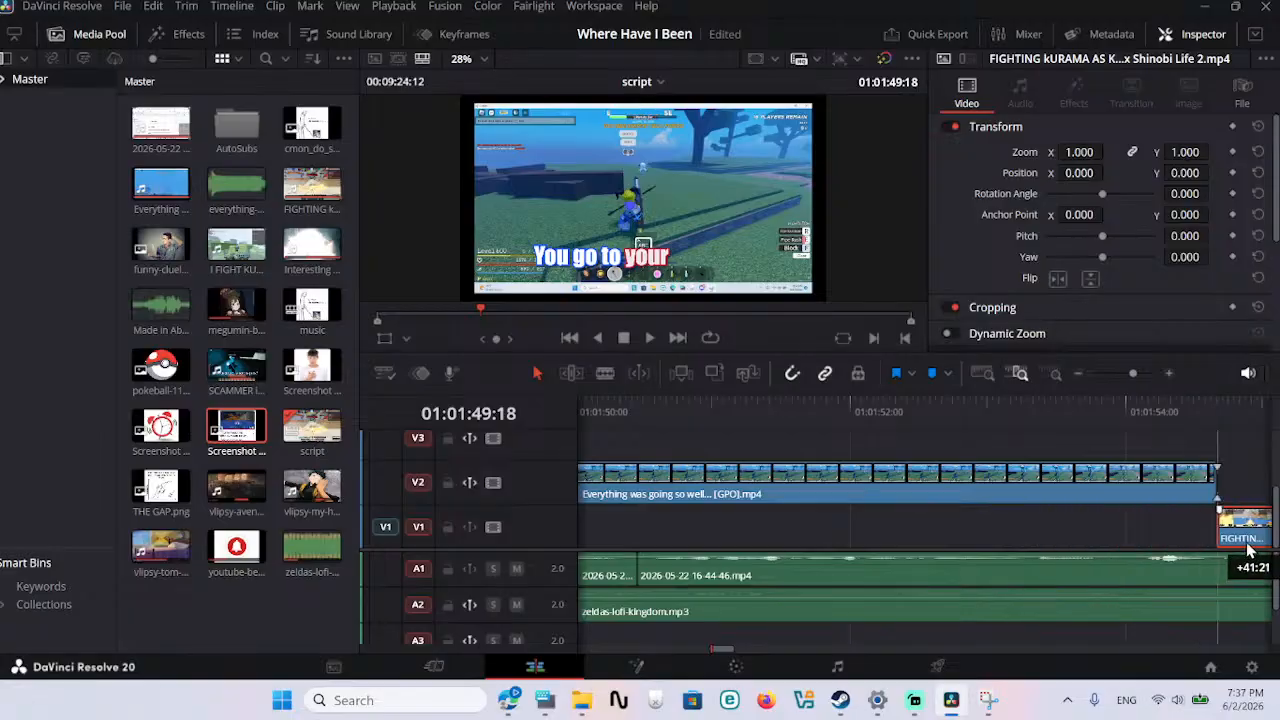
Step: Play the section from about 01:01:50:15 to 01:01:54:11 and inspect the "to be in school between," caption on V5
left_click(660, 424)
key("space")
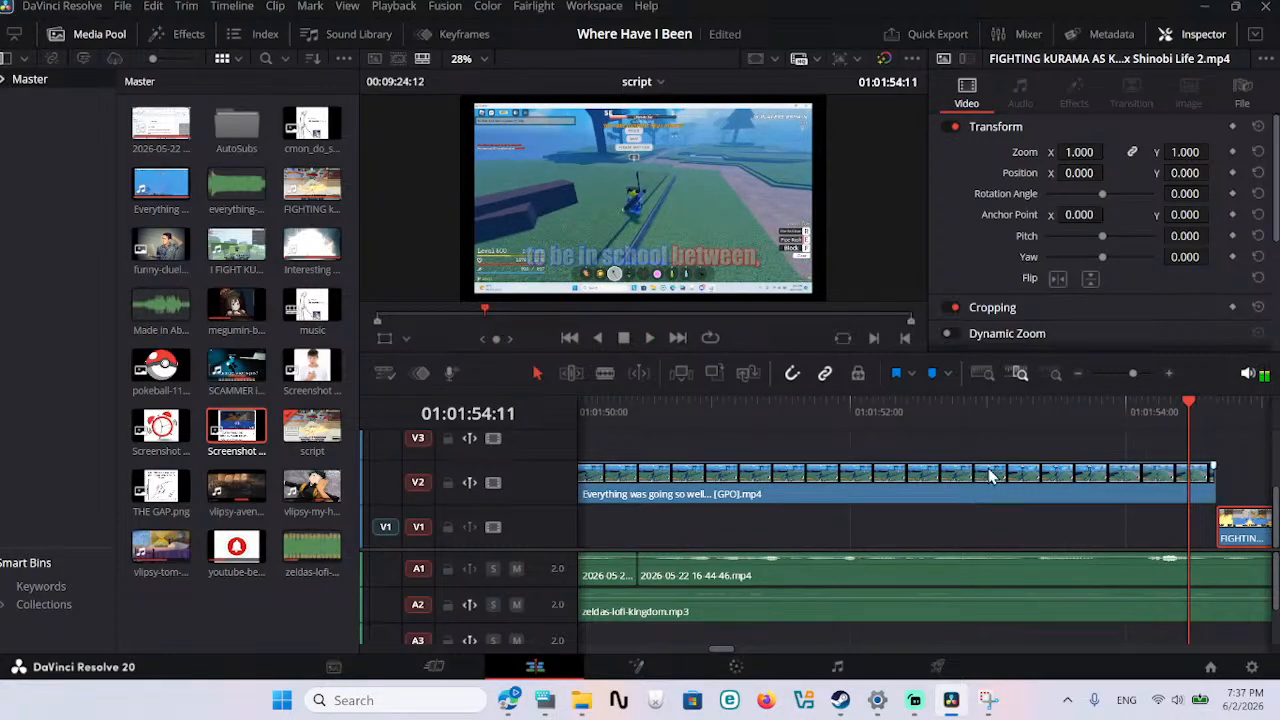
scroll(1061, 505, "up", 2)
left_click(976, 408)
scroll(974, 263, "down", 3)
scroll(974, 263, "up", 3)
scroll(1000, 265, "down", 4)
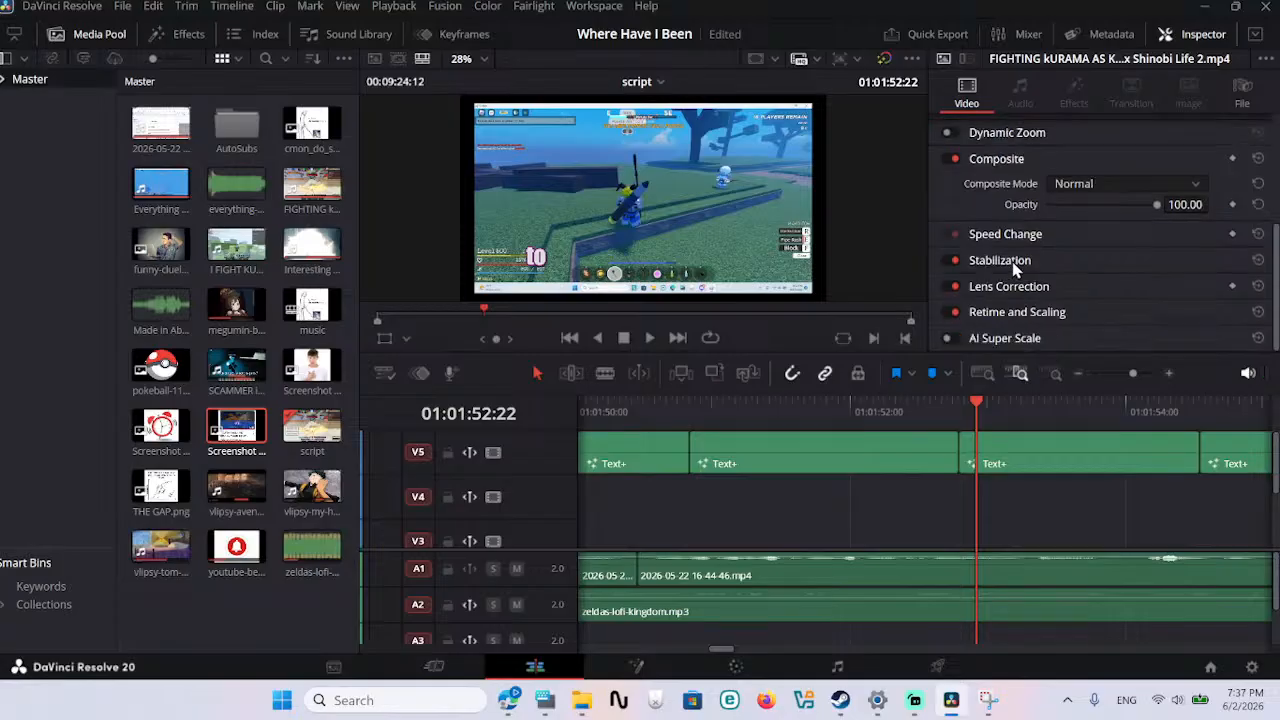
scroll(1015, 267, "up", 4)
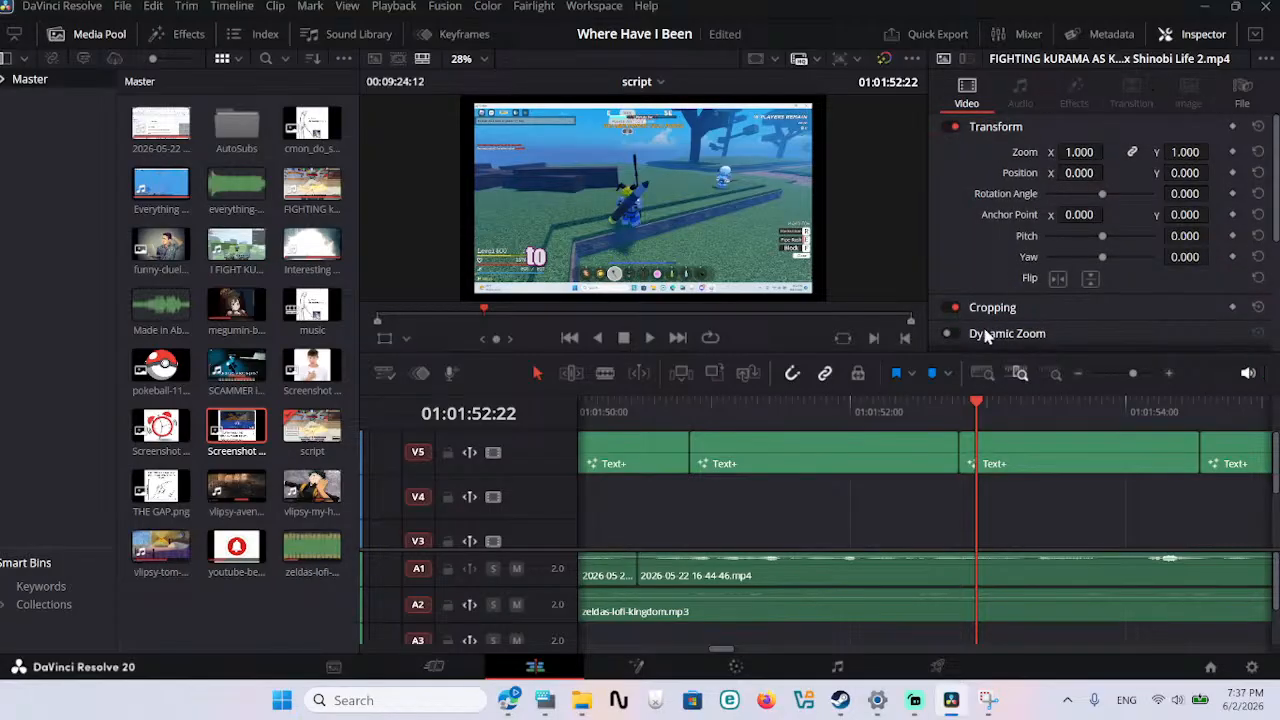
left_click(1035, 454)
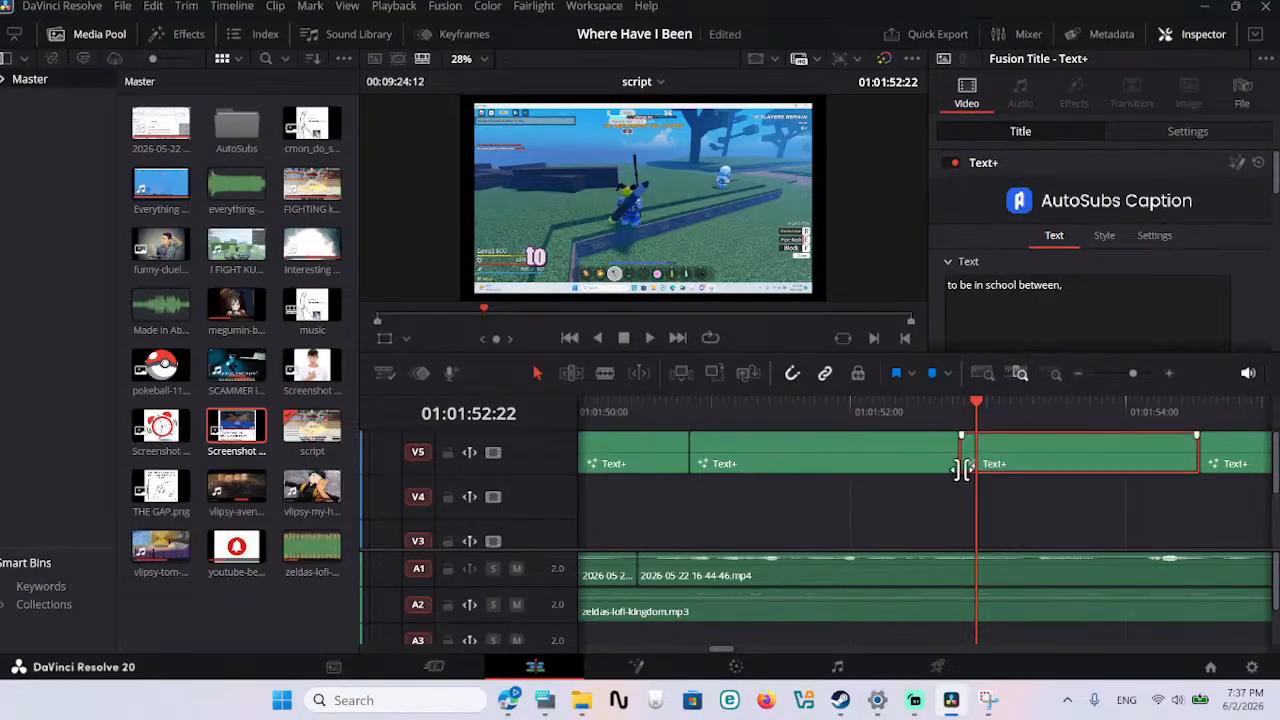
Step: Set the edit between the "right, and you ultimately have" and "to be in school between," captions to 01:01:51:20
left_click(703, 414)
key("space")
key("space")
left_click(891, 464)
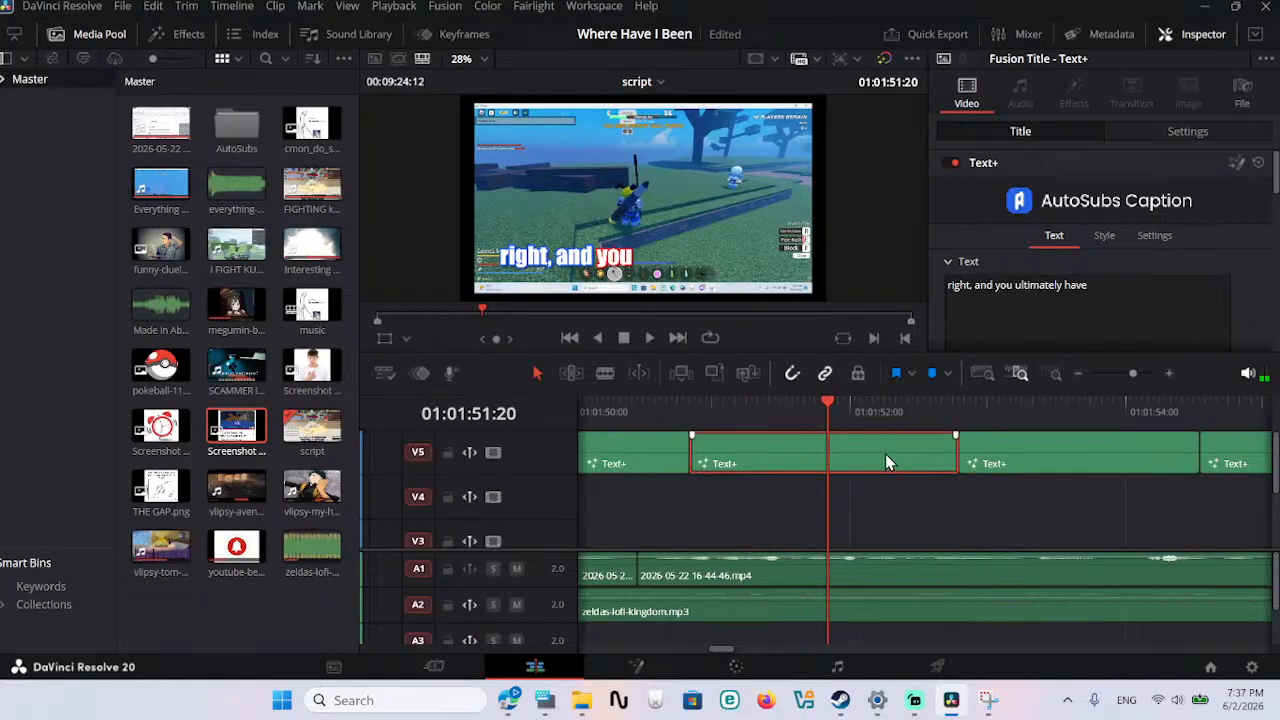
left_click_drag(955, 452, 828, 452)
Step: Start the "don't know, seven, eight," caption at about 01:01:53:06 and the "nine, and leave around three," caption at about 01:01:55:16
key("space")
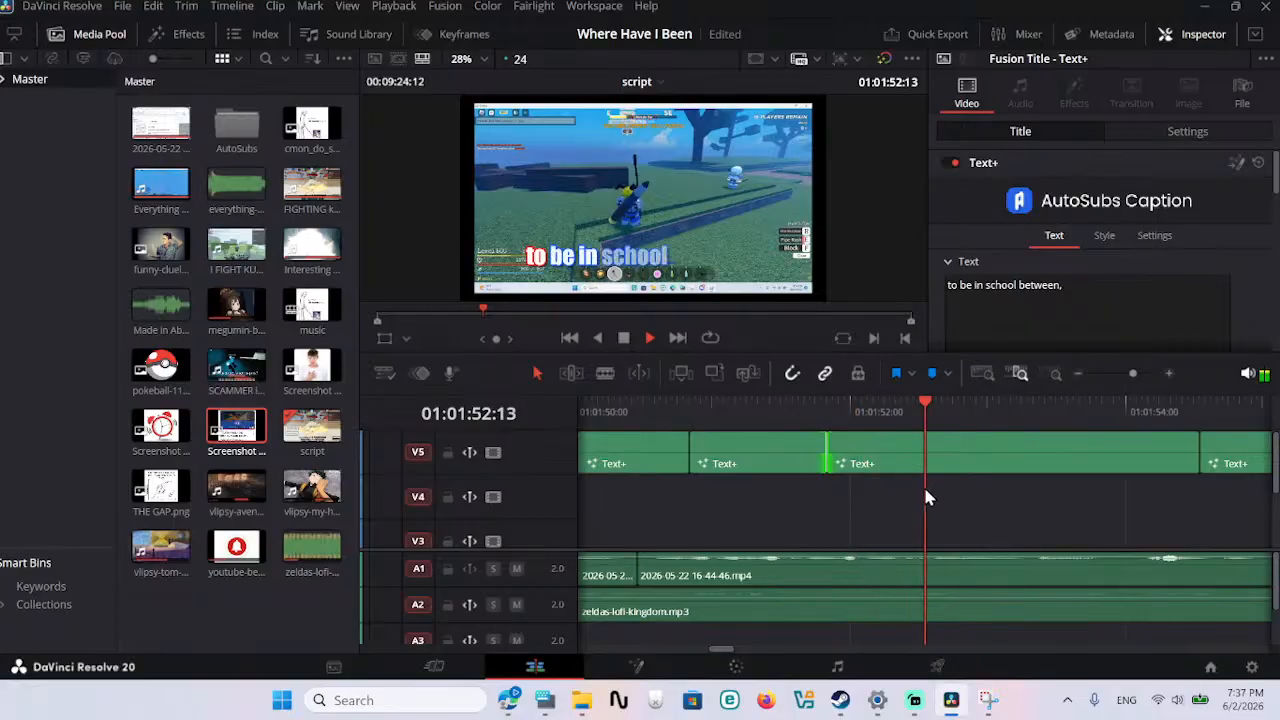
left_click_drag(1192, 453, 1029, 452)
key("space")
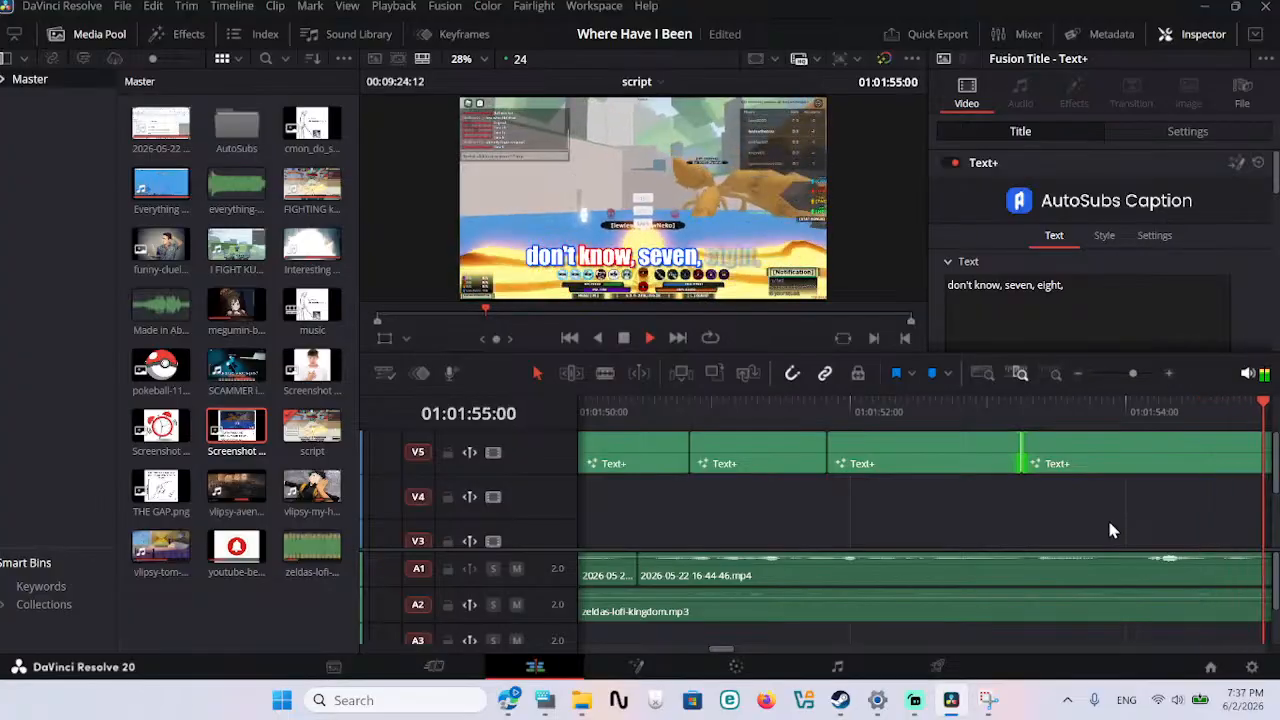
left_click_drag(1182, 458, 1016, 456)
key("space")
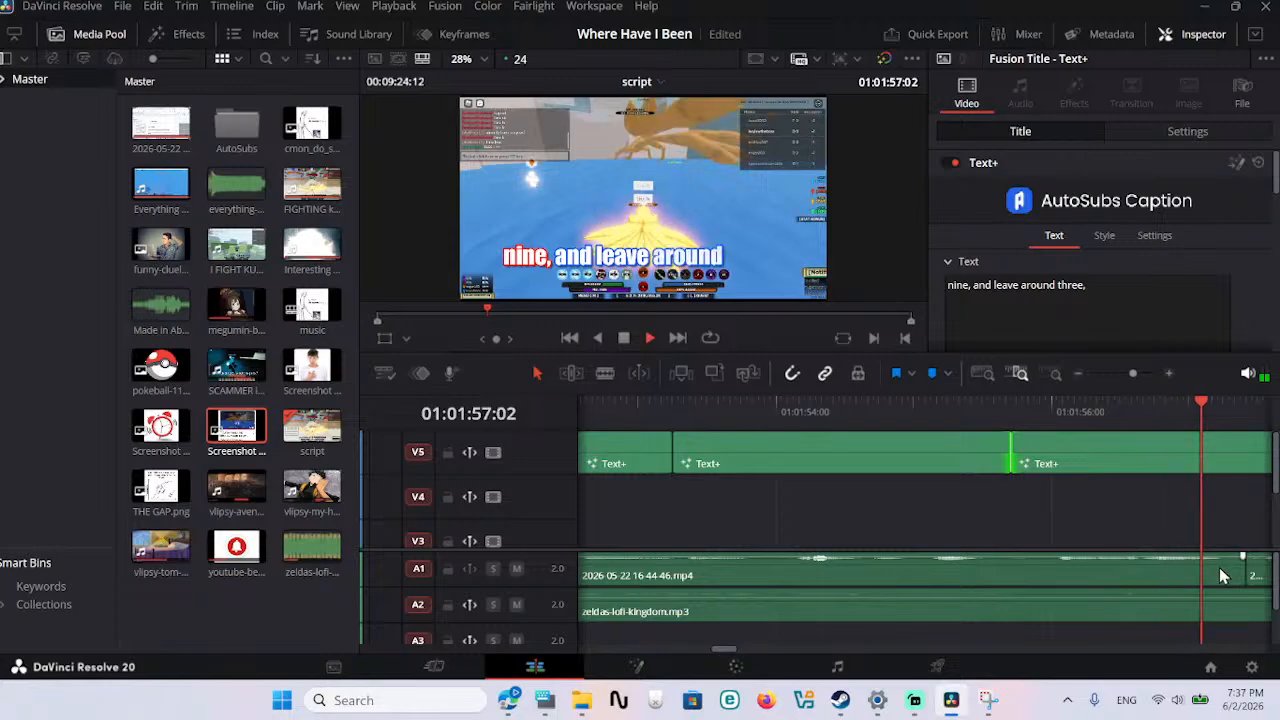
Step: Play the timeline around the "The point that I want" caption, checking the captions from about 01:01:46:00 against the speech
scroll(1218, 575, "left", 10)
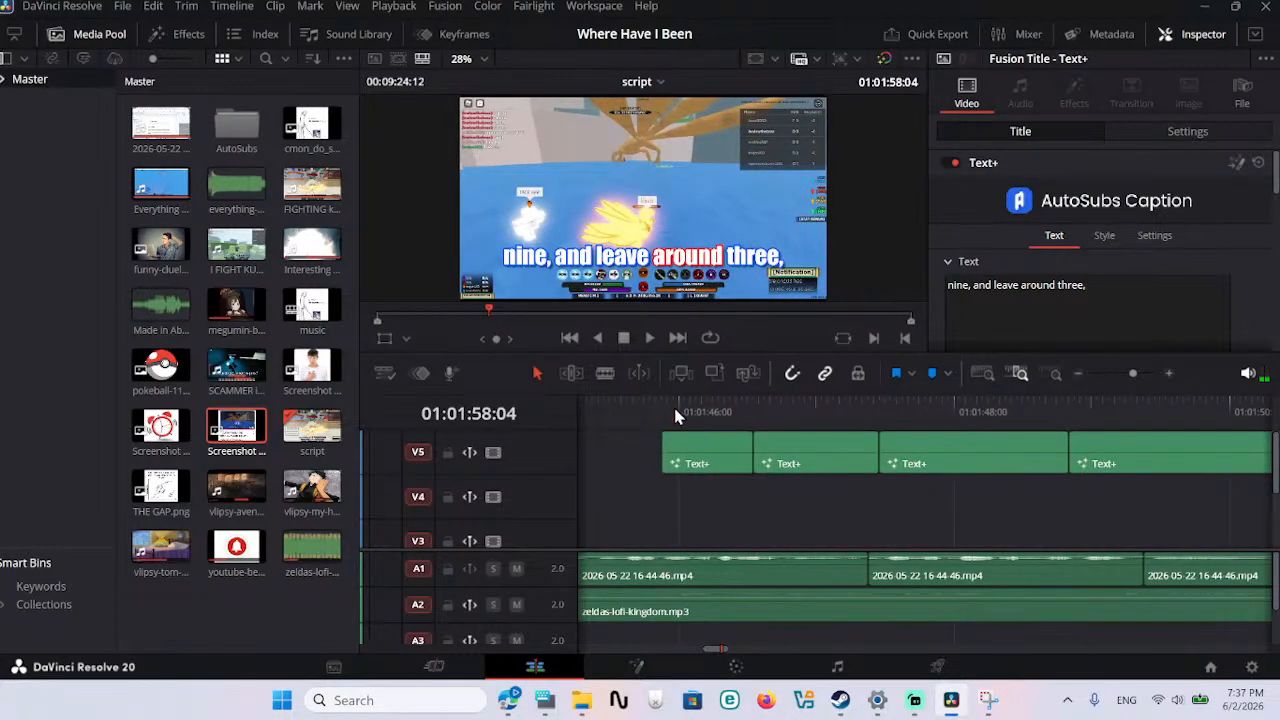
left_click(675, 412)
key("space")
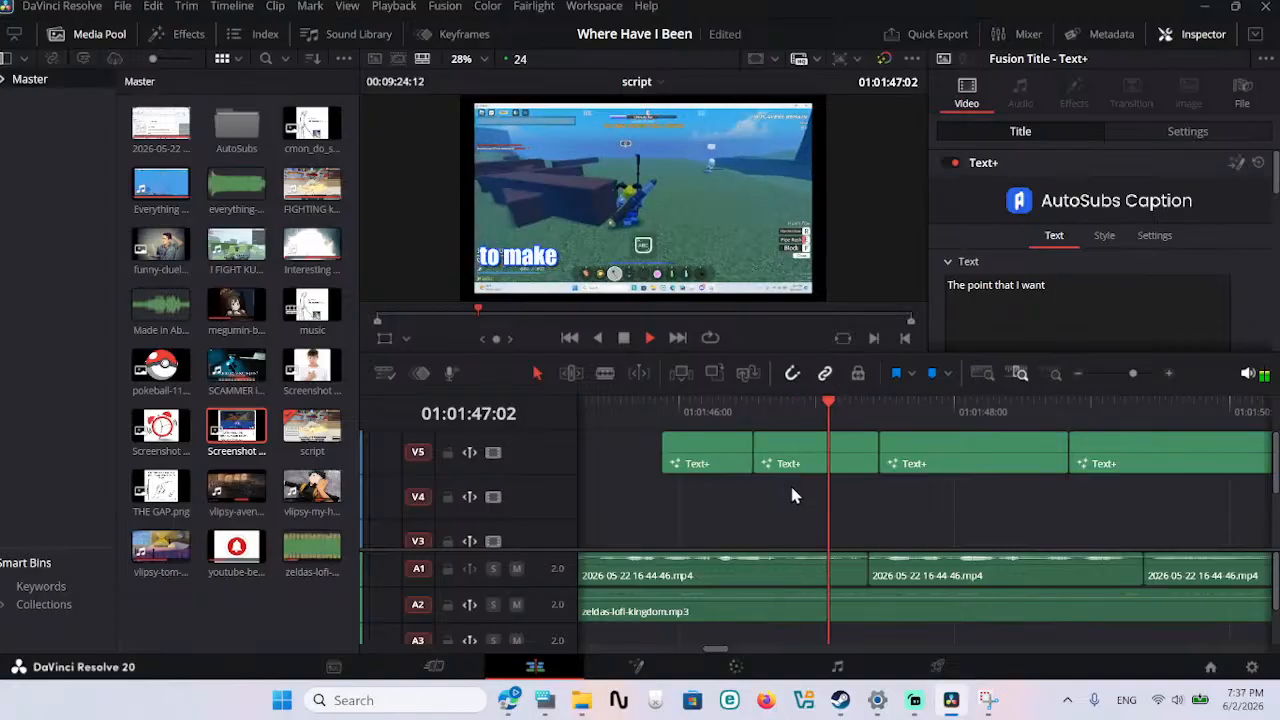
key("space")
scroll(791, 494, "left", 3)
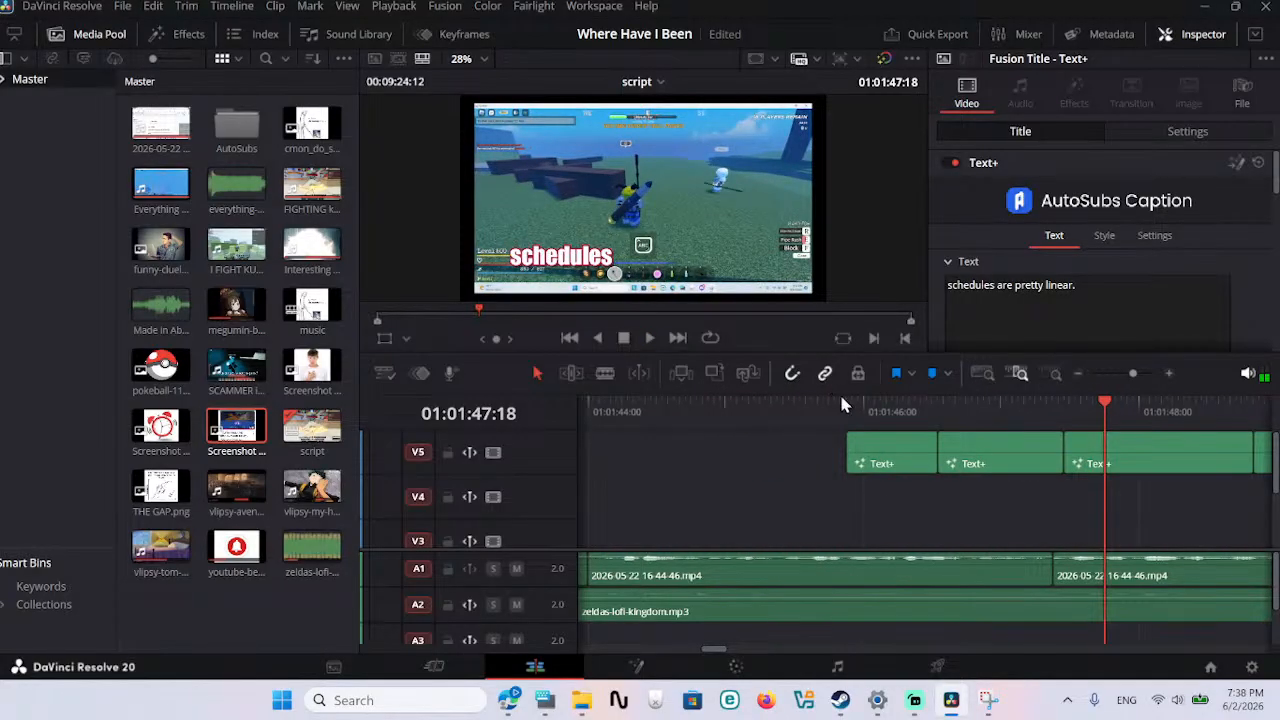
left_click(846, 411)
key("space")
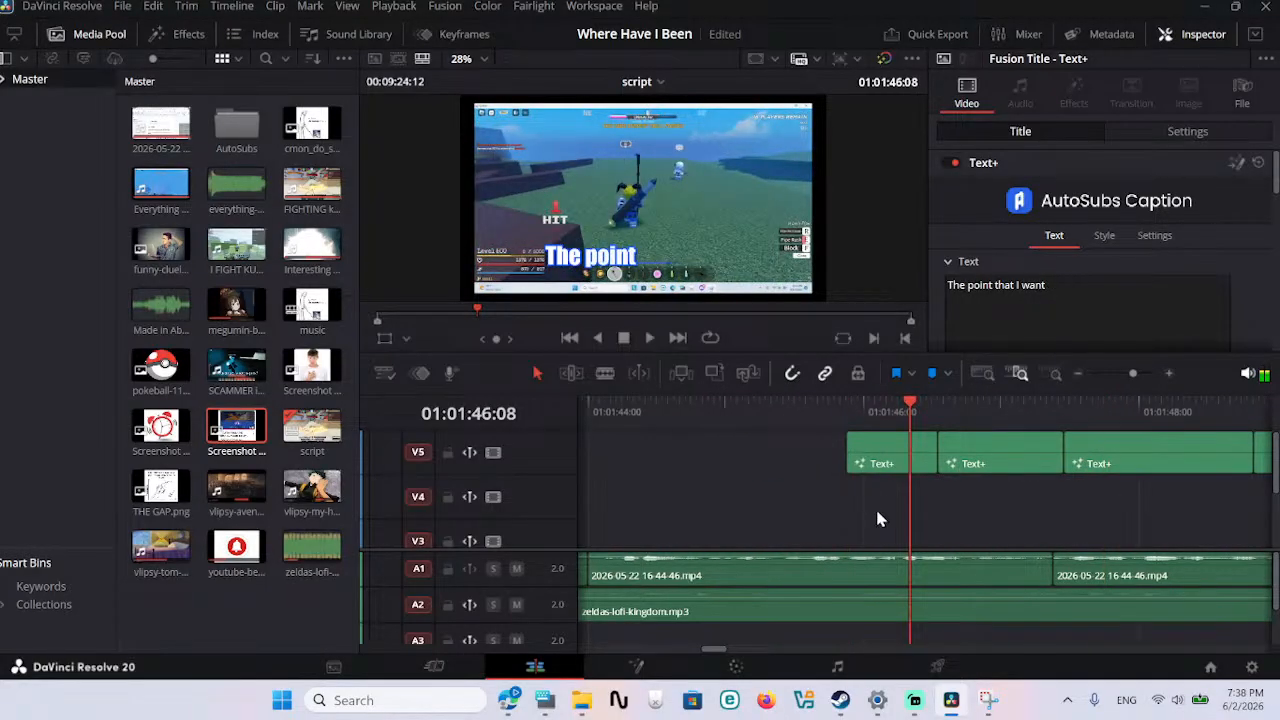
Step: Try ripple deleting the V5 gap before the "The point that I want" caption, and undo the deletion
scroll(875, 505, "left", 4)
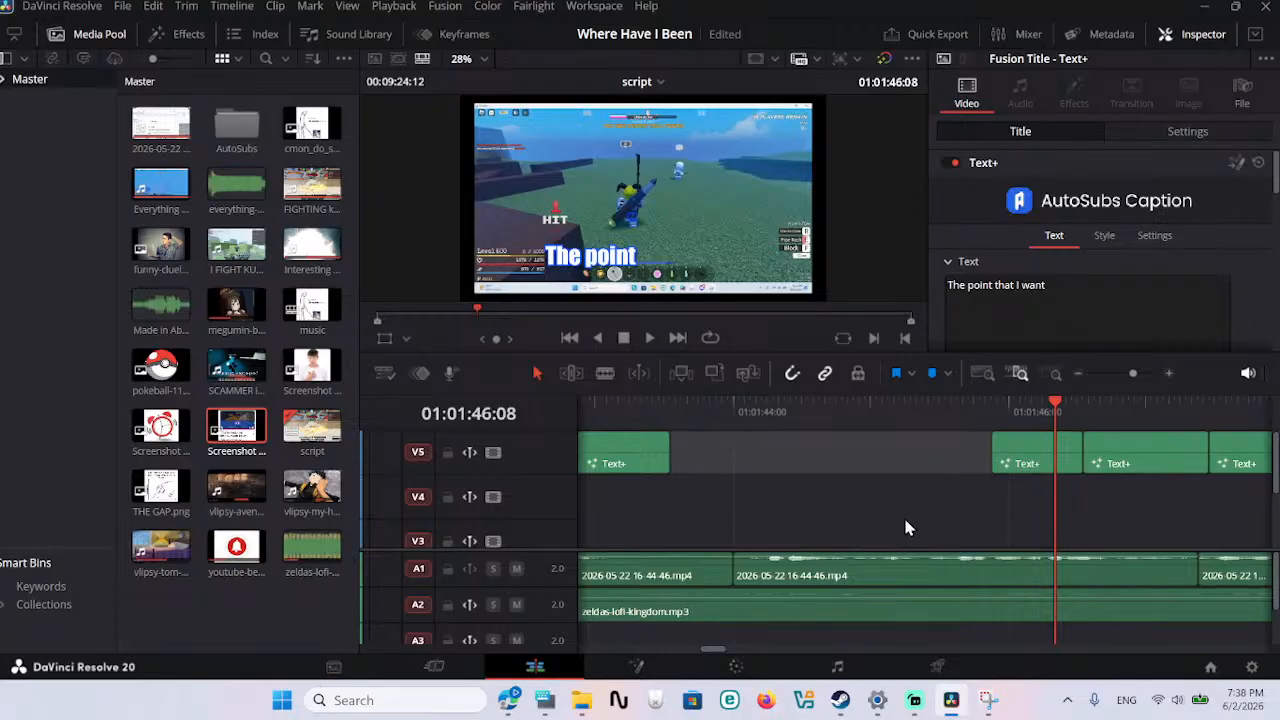
scroll(903, 526, "down", 3)
scroll(900, 527, "up", 3)
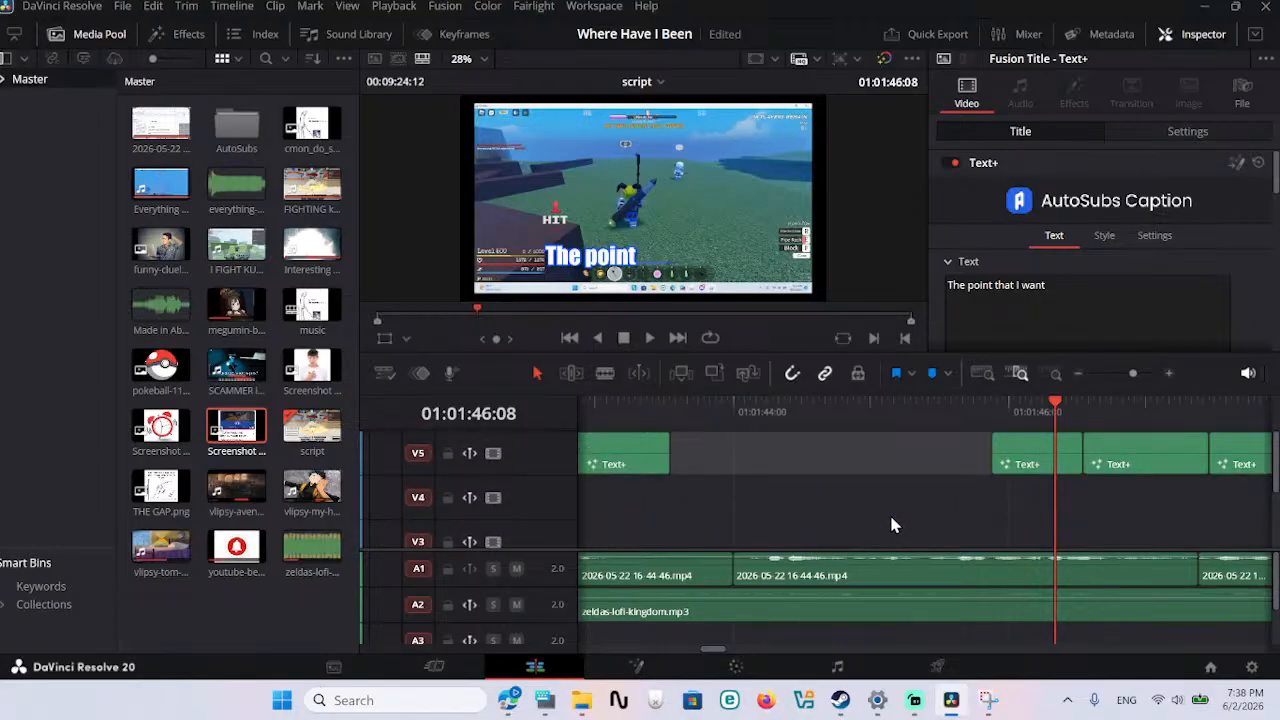
key("Delete")
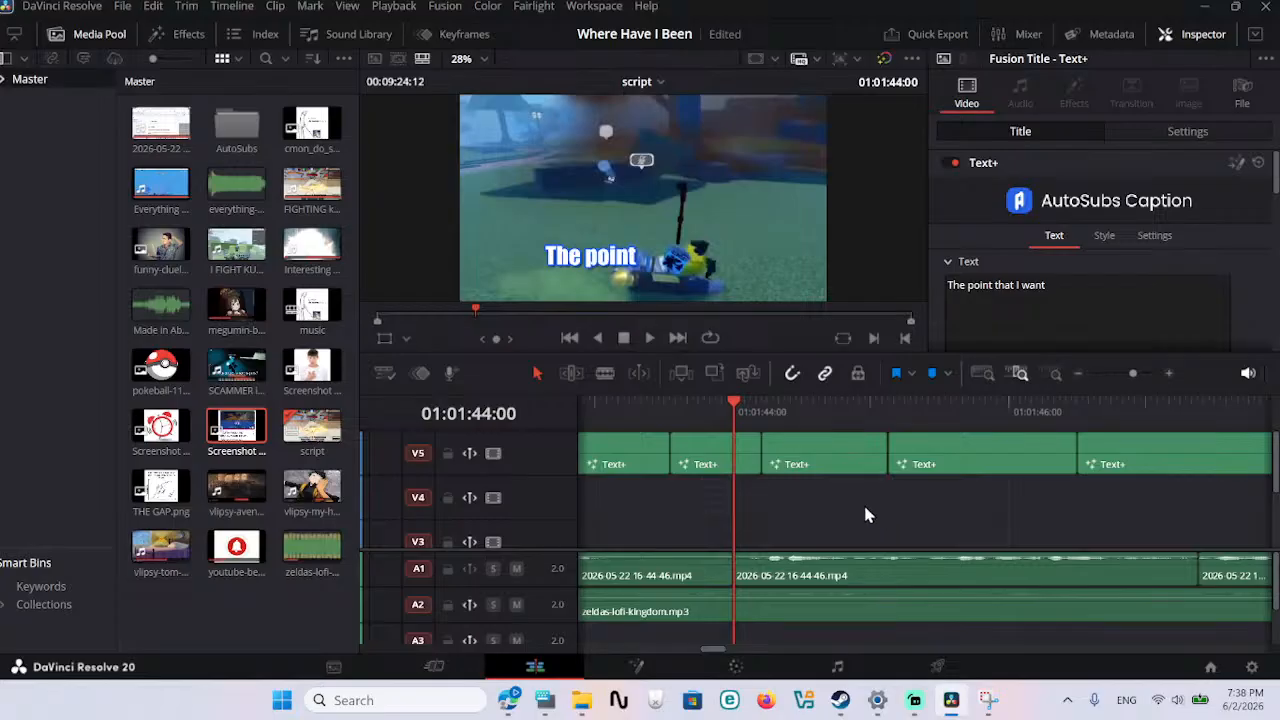
key("ctrl+z")
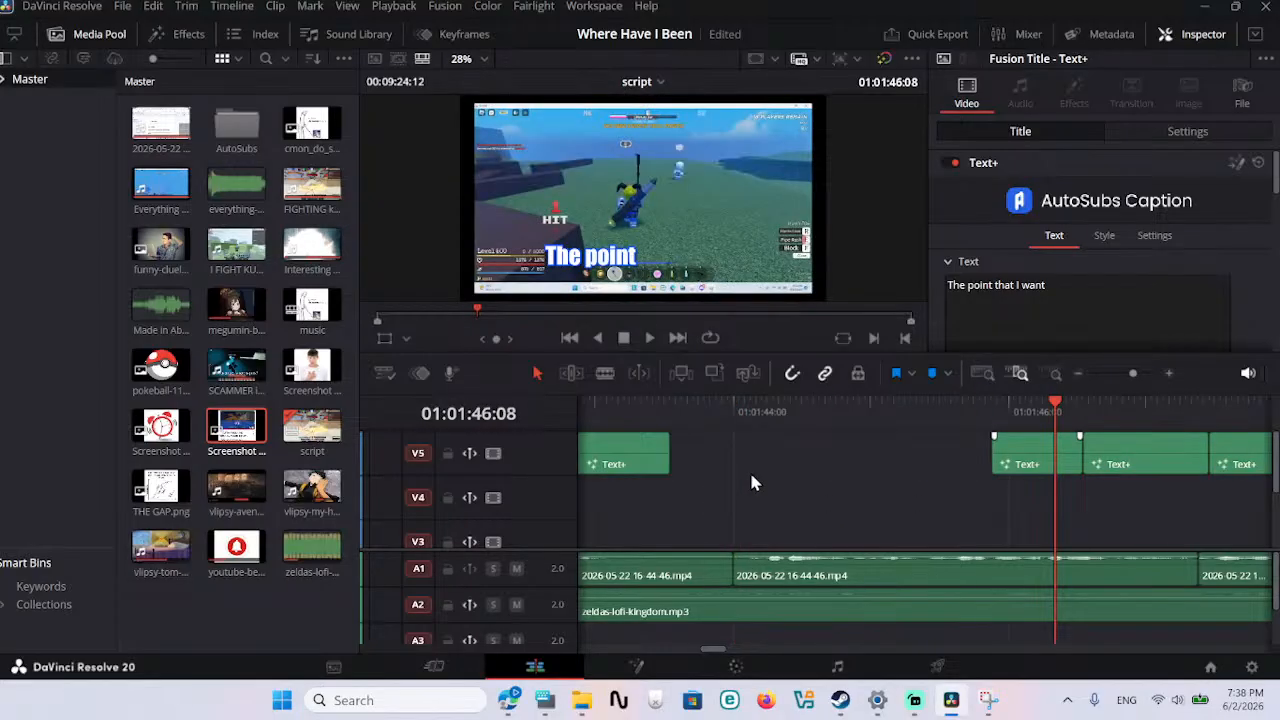
left_click(760, 460)
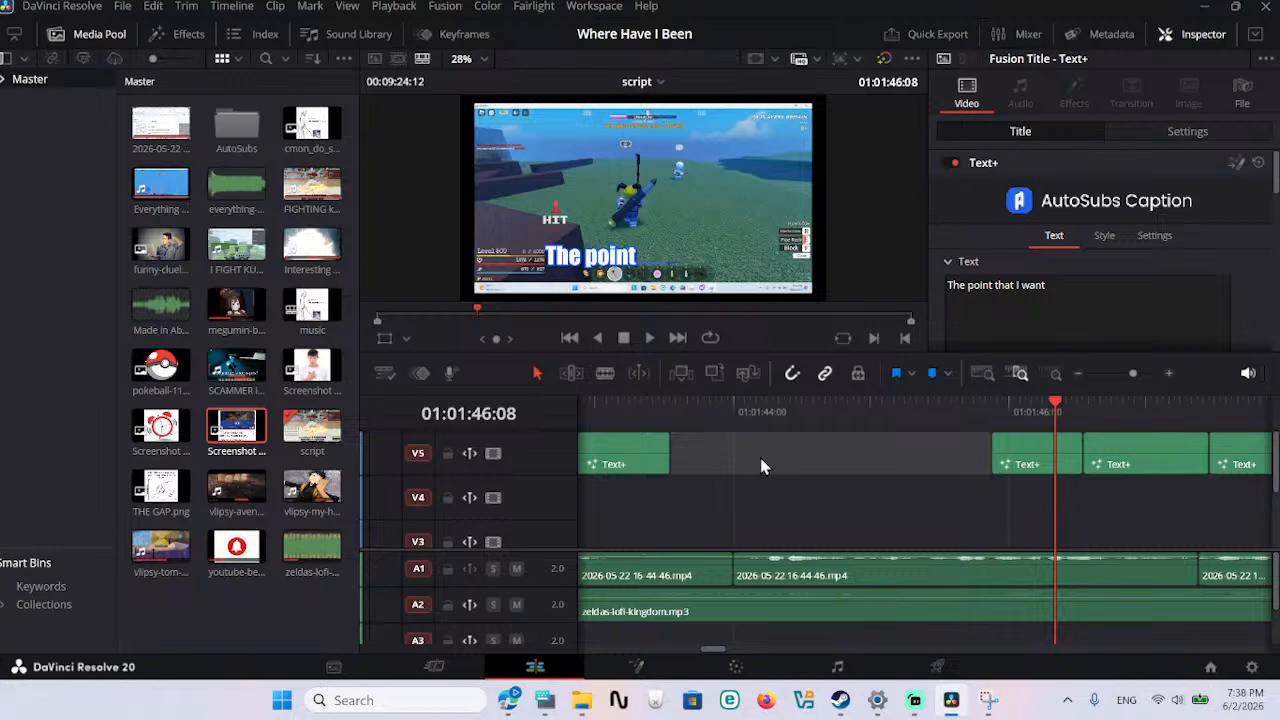
key("Delete")
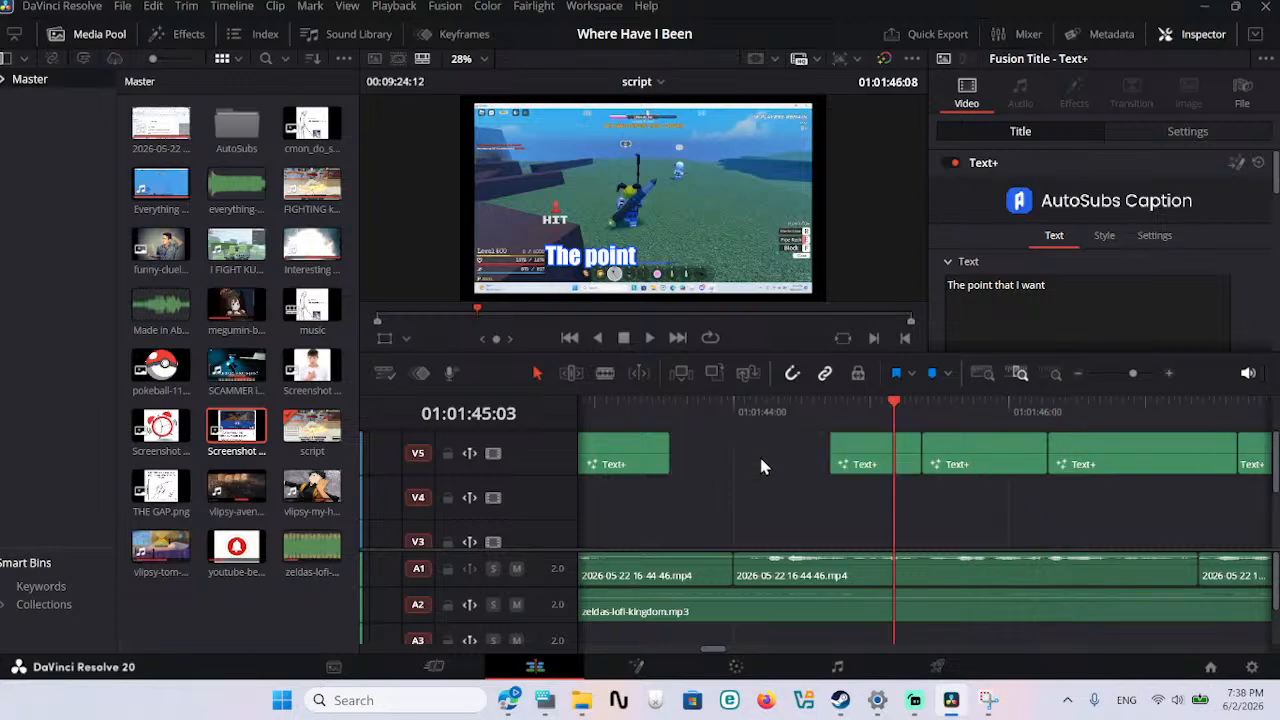
left_click(679, 411)
key("space")
key("space")
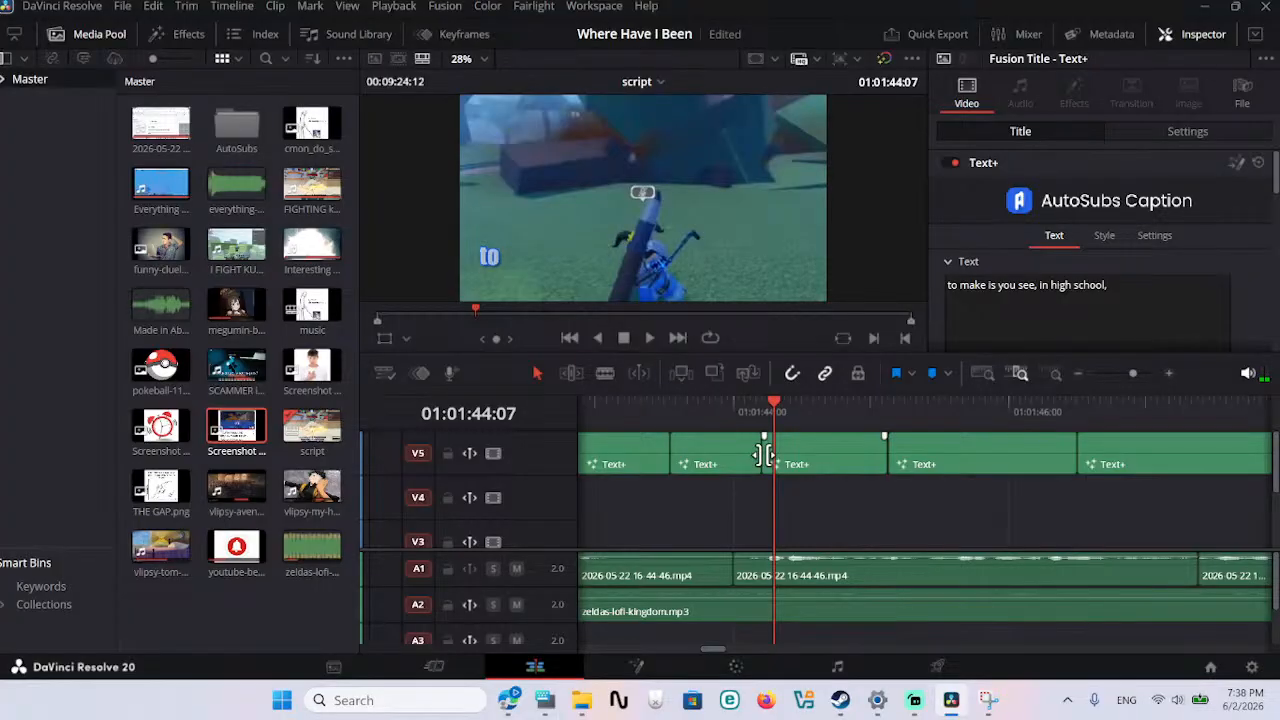
key("ctrl+z")
key("ctrl+z")
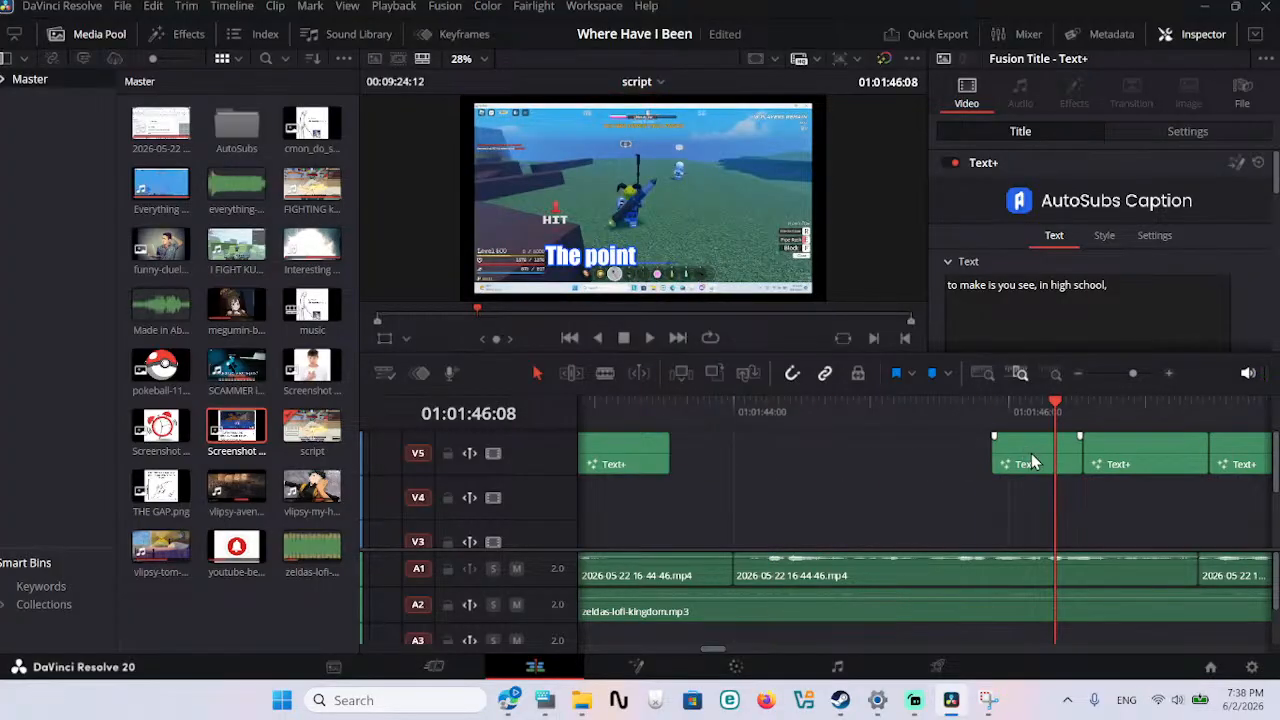
Step: Select all V5 captions from "The point that I want" to the end and move them earlier to start at about 01:01:44:05
left_click(983, 374)
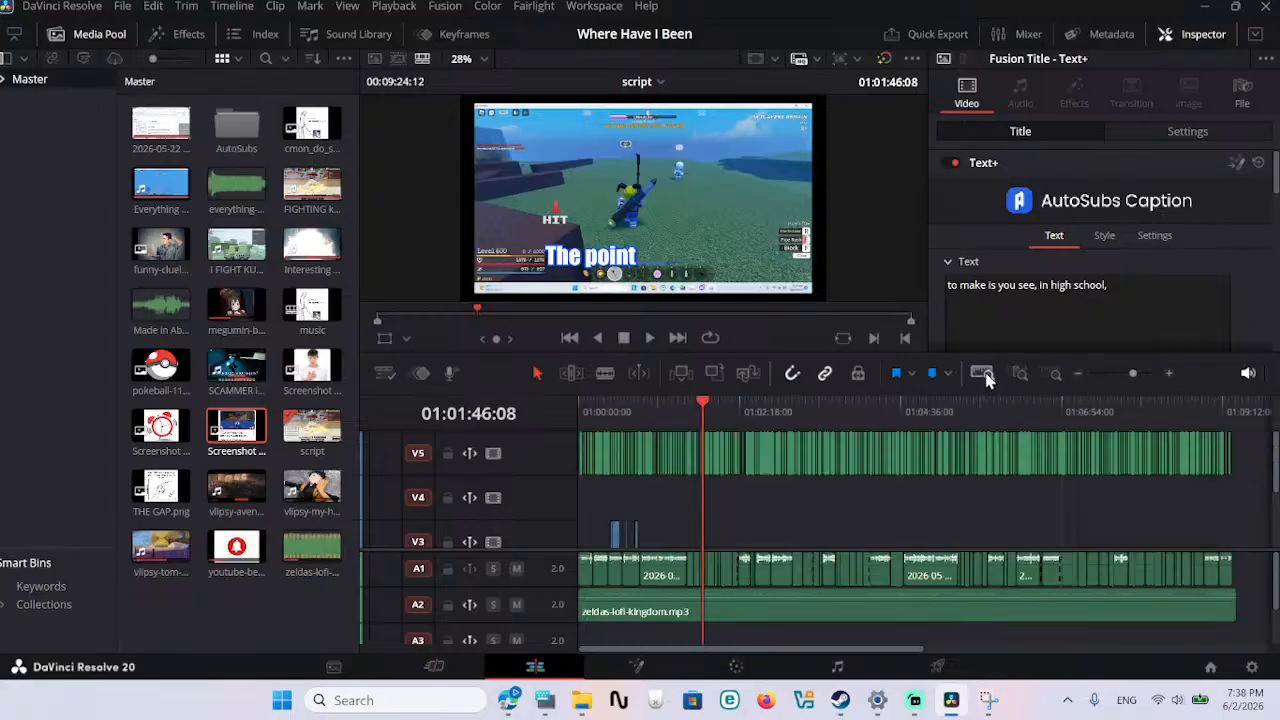
left_click_drag(1236, 463, 704, 478)
left_click(1020, 377)
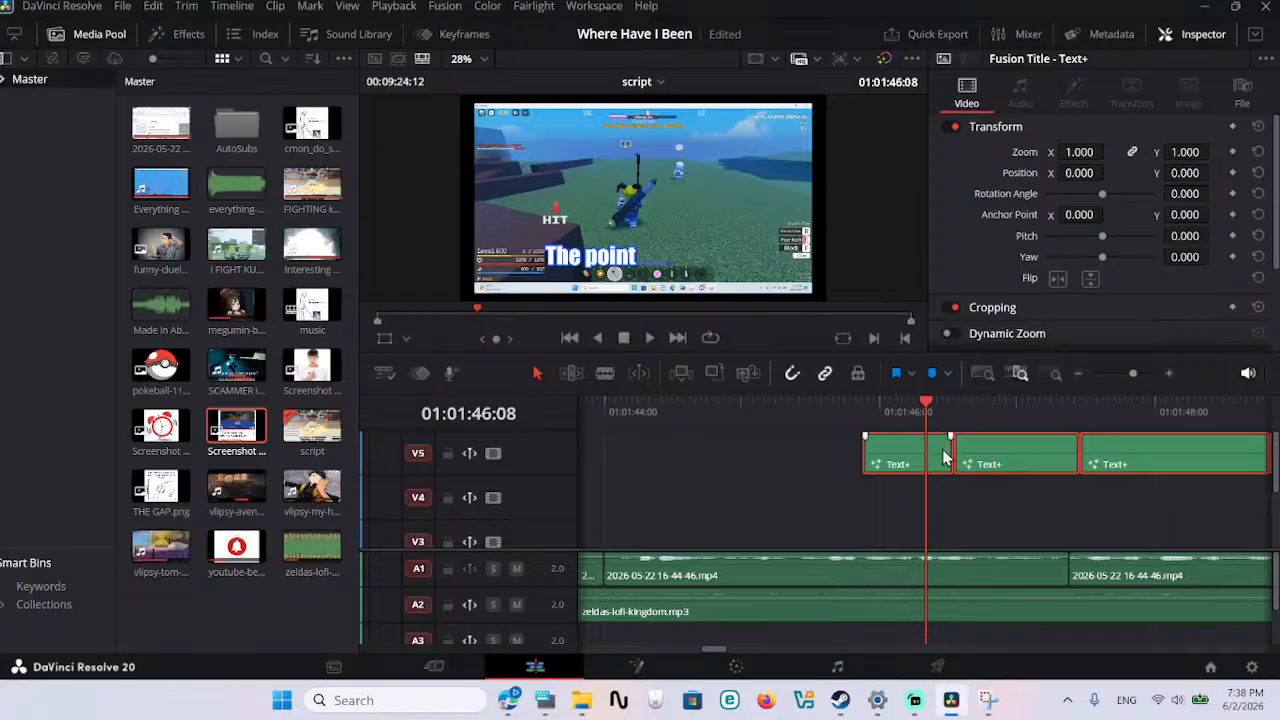
scroll(945, 457, "left", 4)
left_click_drag(1086, 463, 850, 453)
Step: Play the moved captions from about 01:01:44:07, checking their timing against the speech
left_click(816, 411)
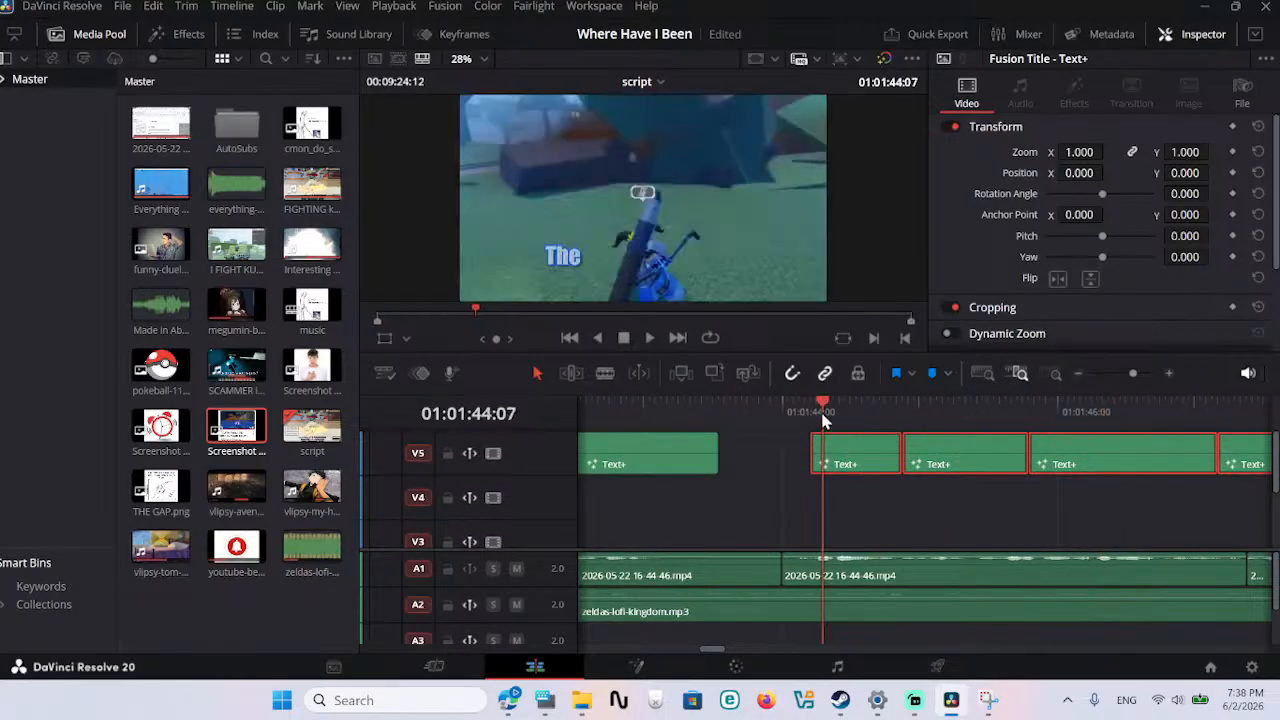
key("space")
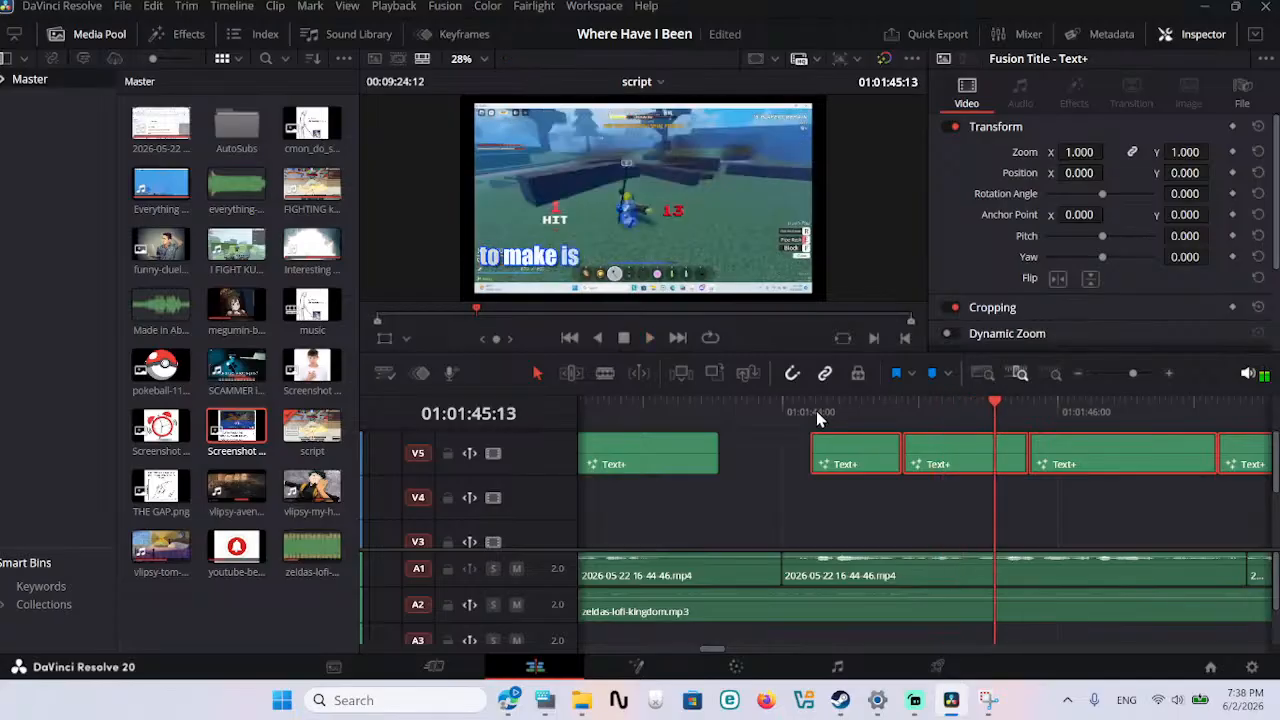
left_click(818, 412)
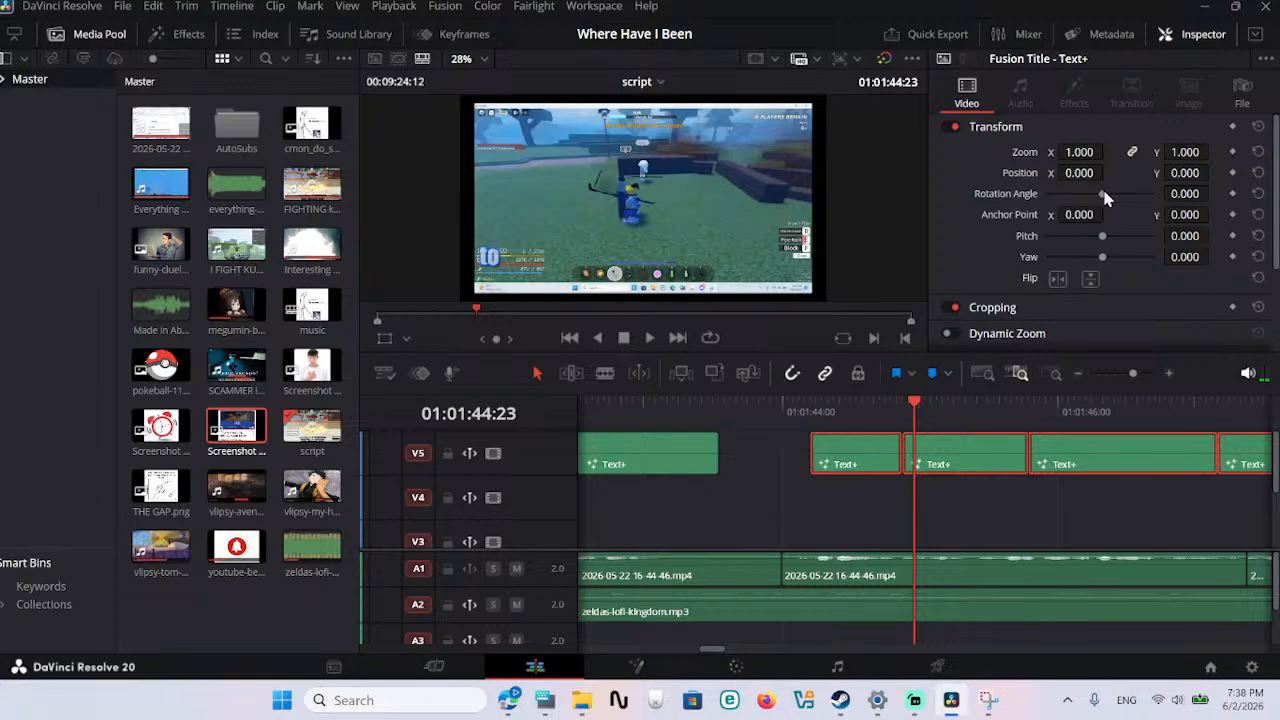
Step: Retime the "The point that I want" caption to run from about 01:01:44:00 to 01:01:44:15, with the next caption starting directly after it
left_click(850, 408)
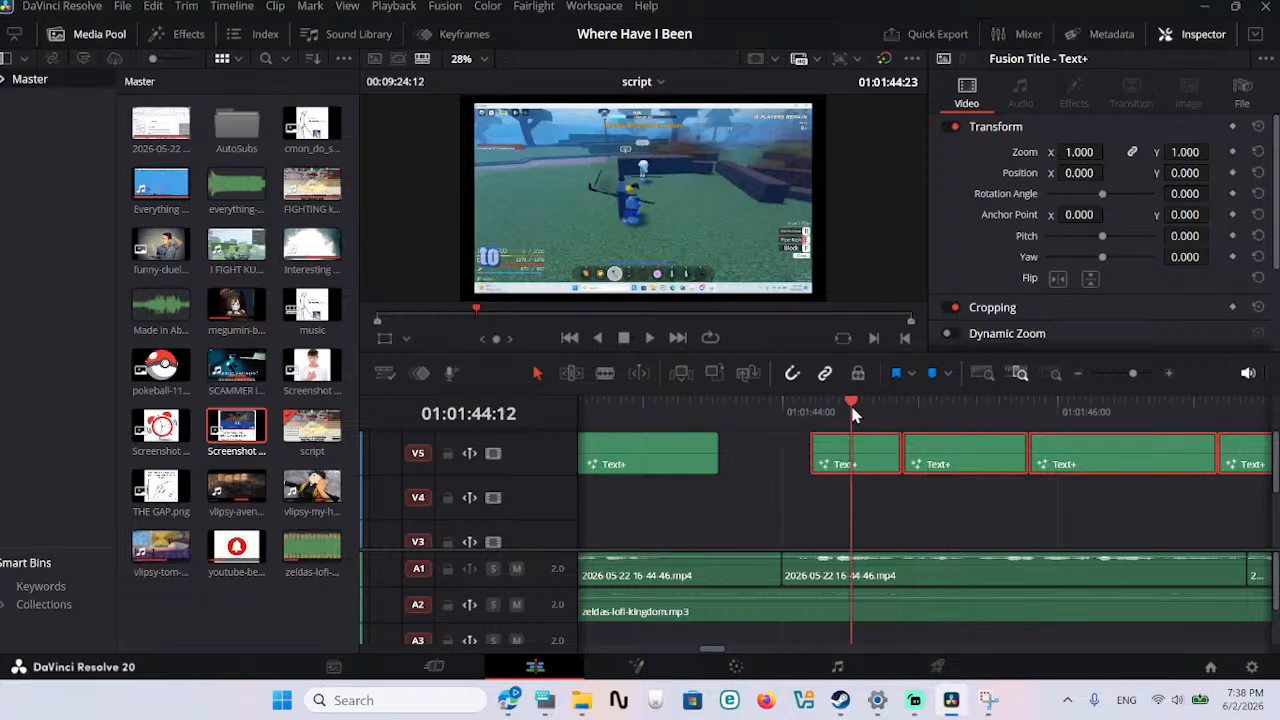
left_click(857, 466)
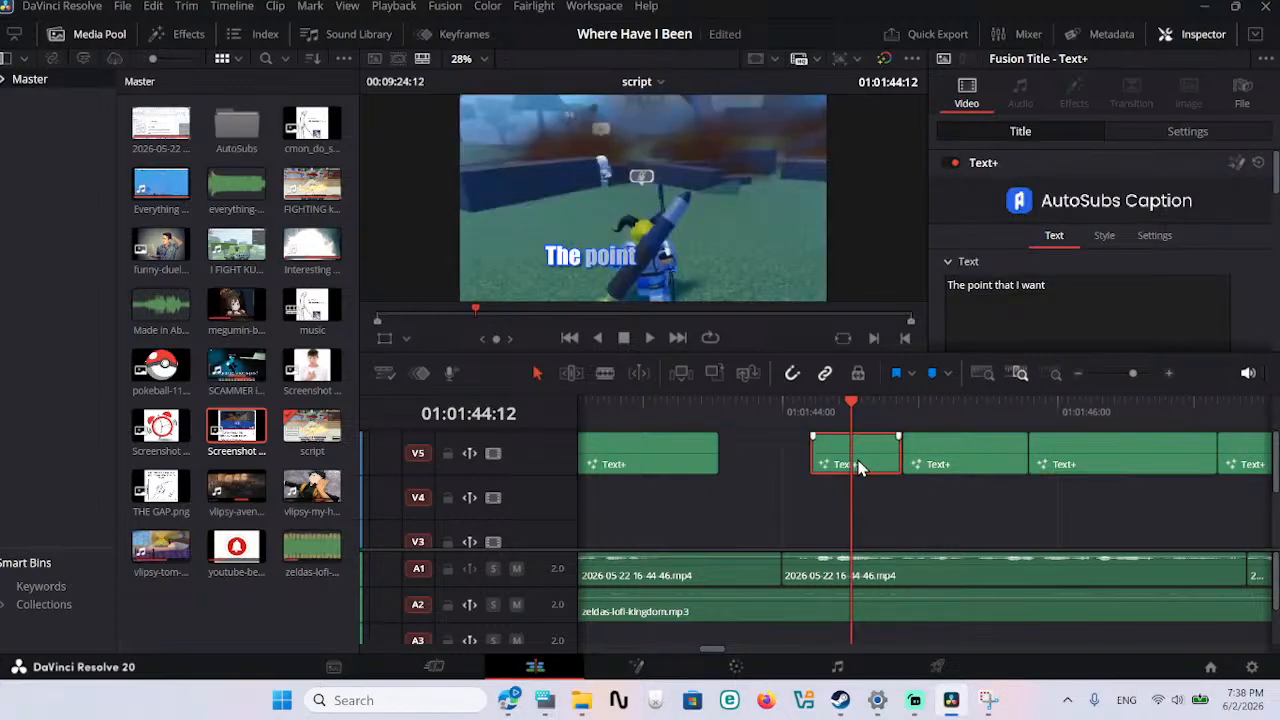
key("space")
left_click_drag(903, 449, 783, 458)
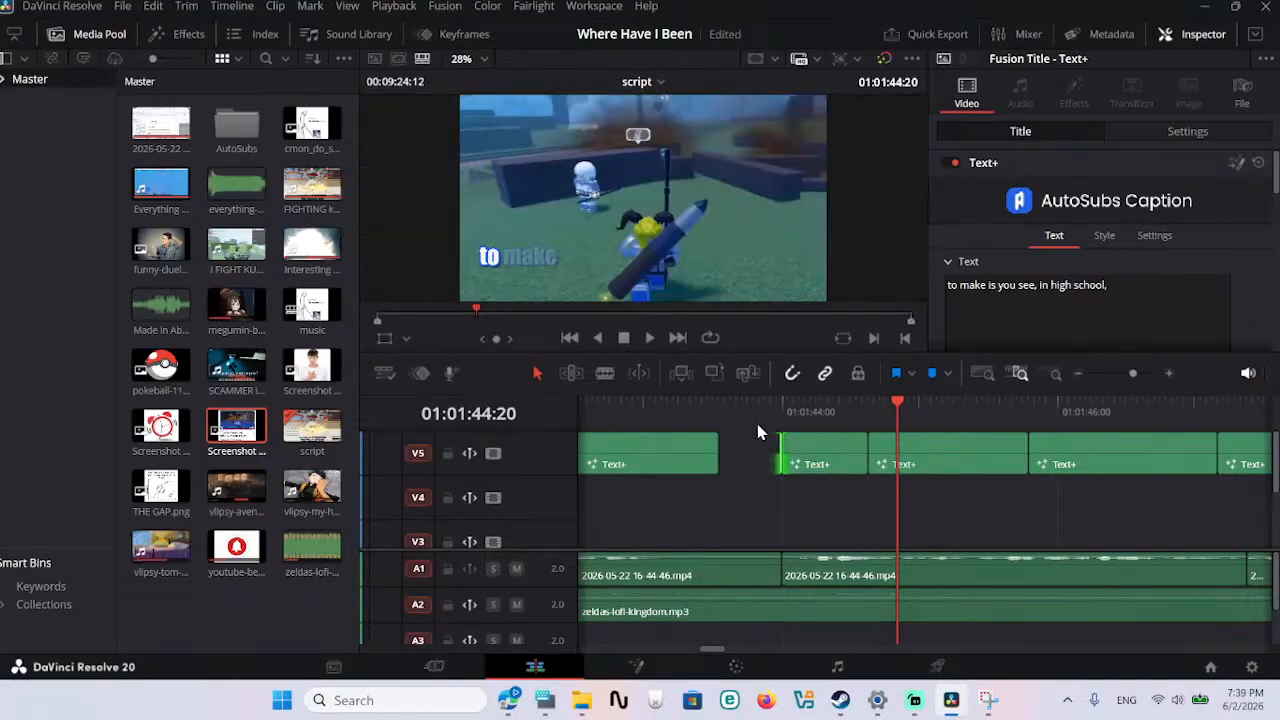
left_click(768, 410)
key("space")
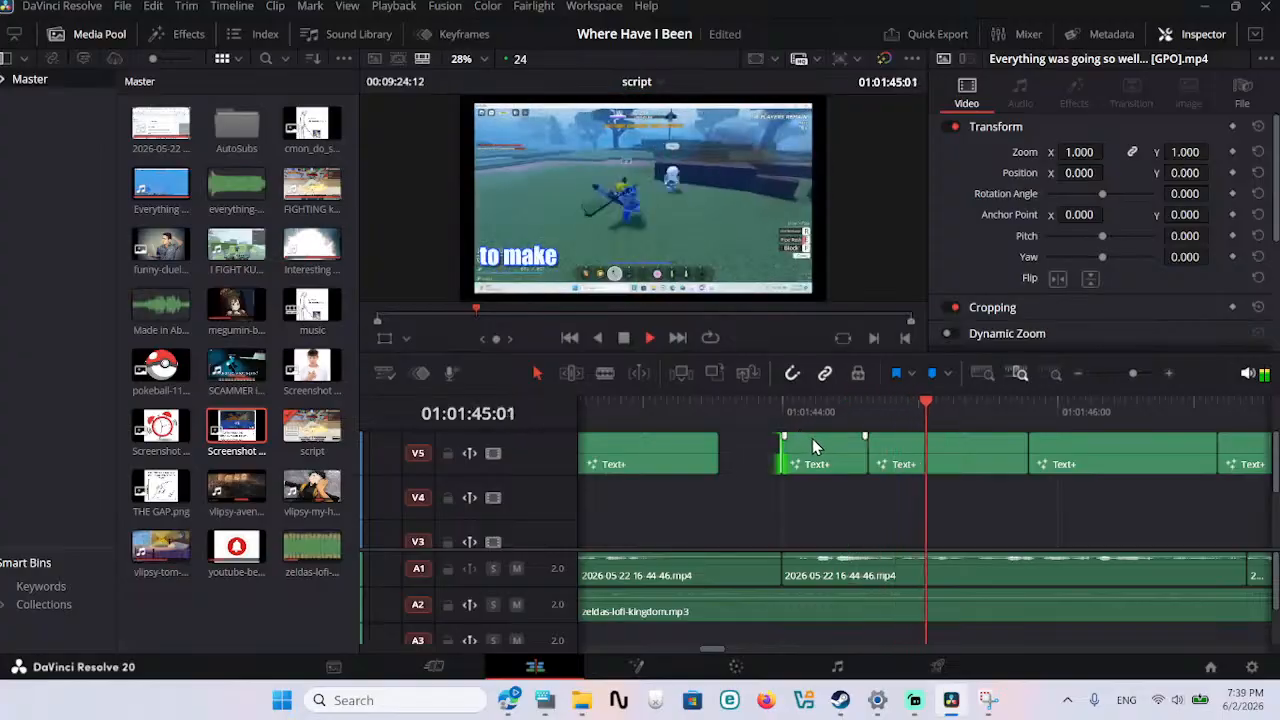
Step: Retime the "schedules are pretty linear." caption to run from about 01:01:46:03 to 01:01:47:12, keeping the neighbouring captions joined to it
left_click(855, 445)
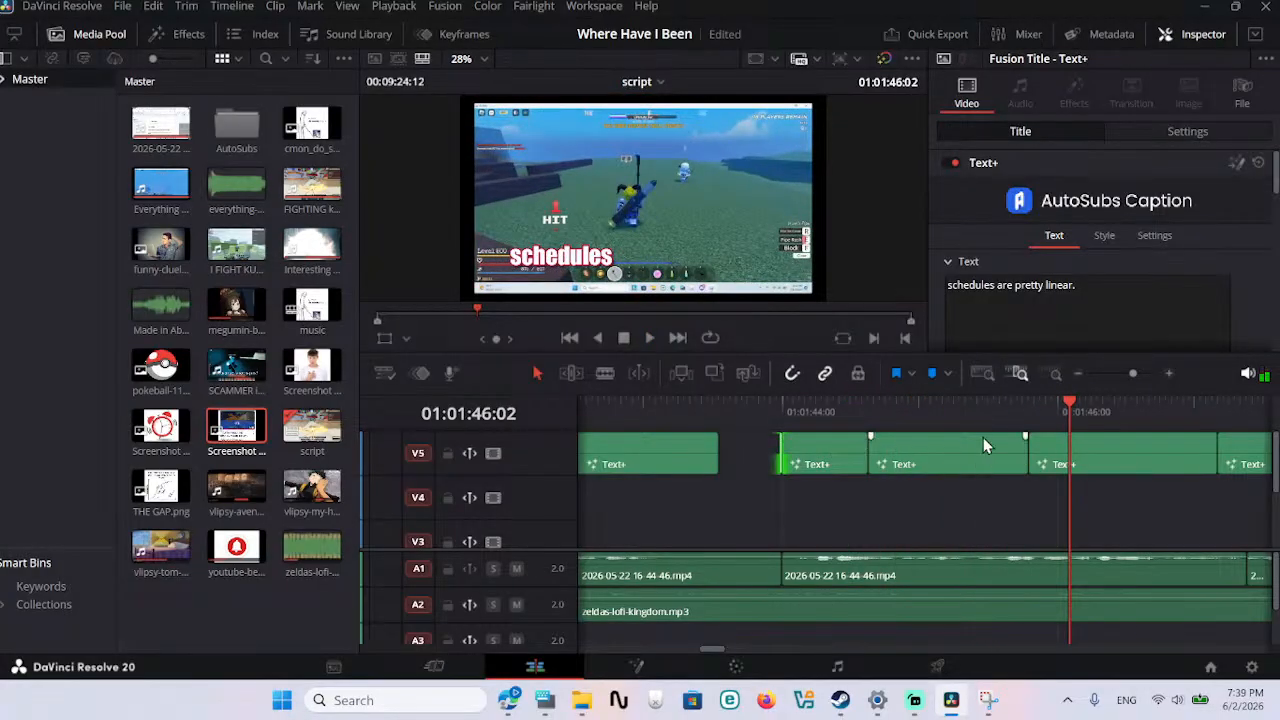
left_click(978, 410)
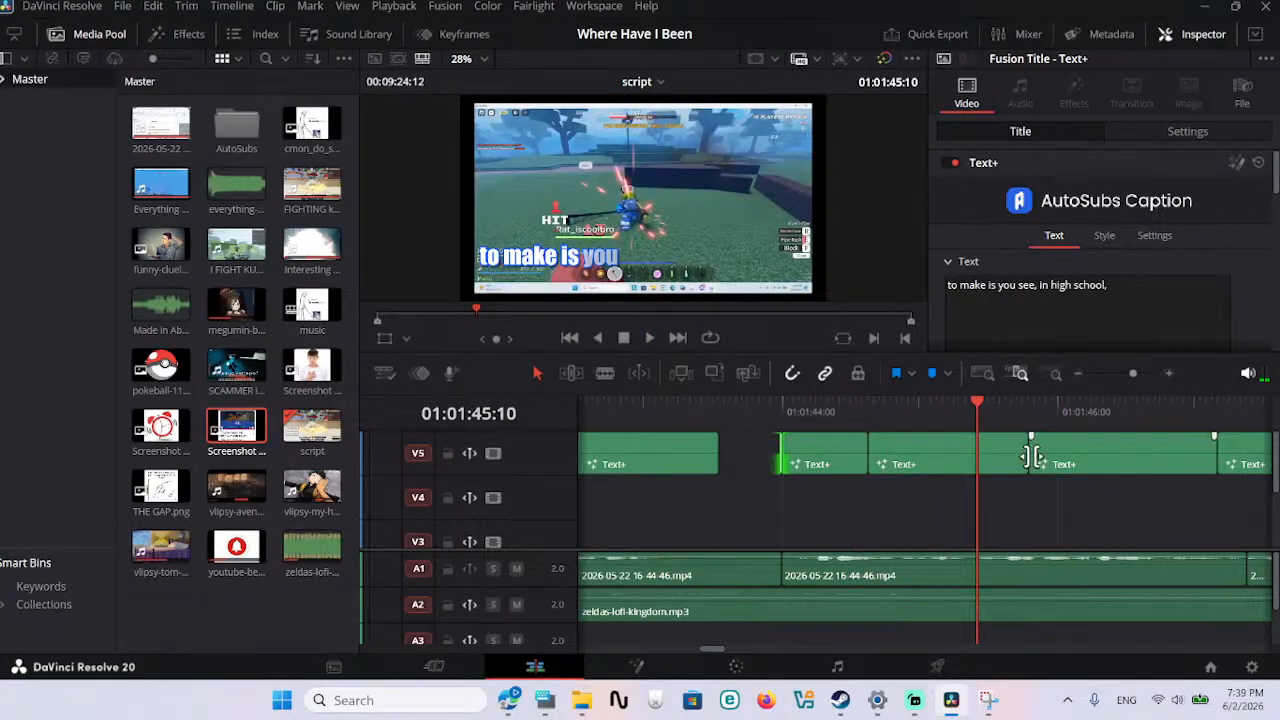
left_click_drag(1030, 460, 1078, 464)
key("space")
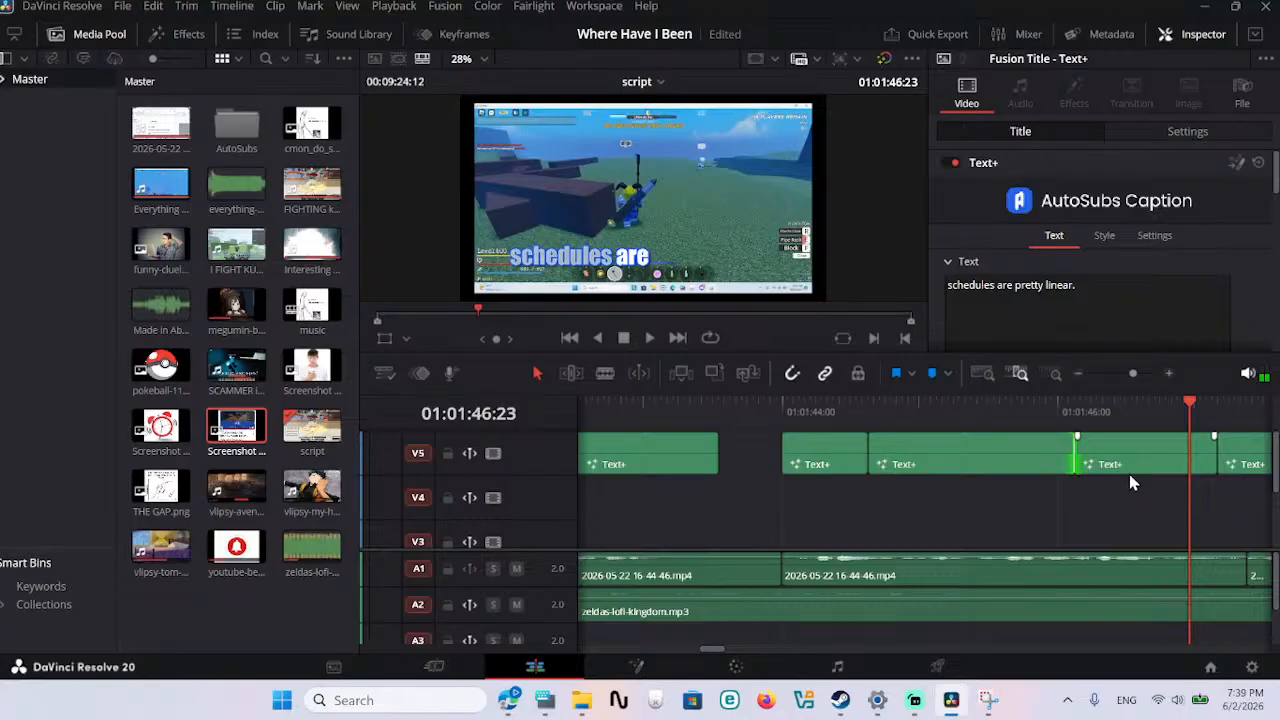
scroll(1150, 470, "right", 2)
left_click_drag(1060, 463, 1110, 464)
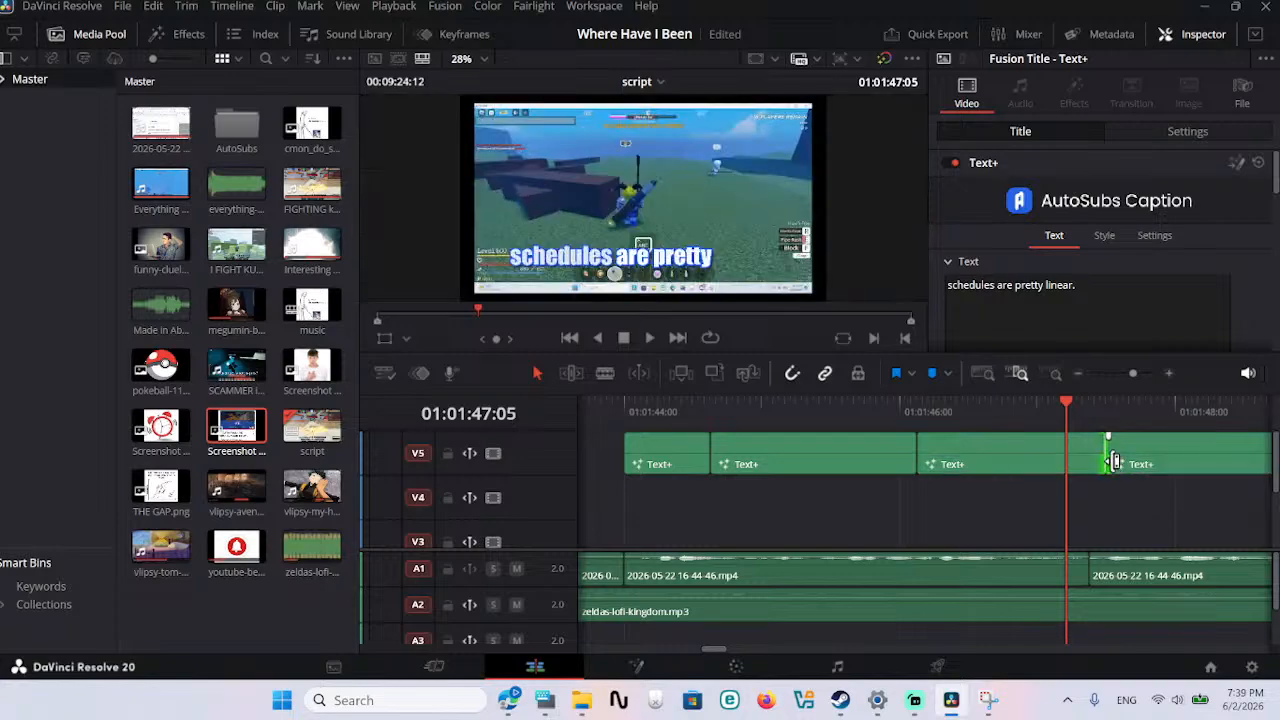
key("space")
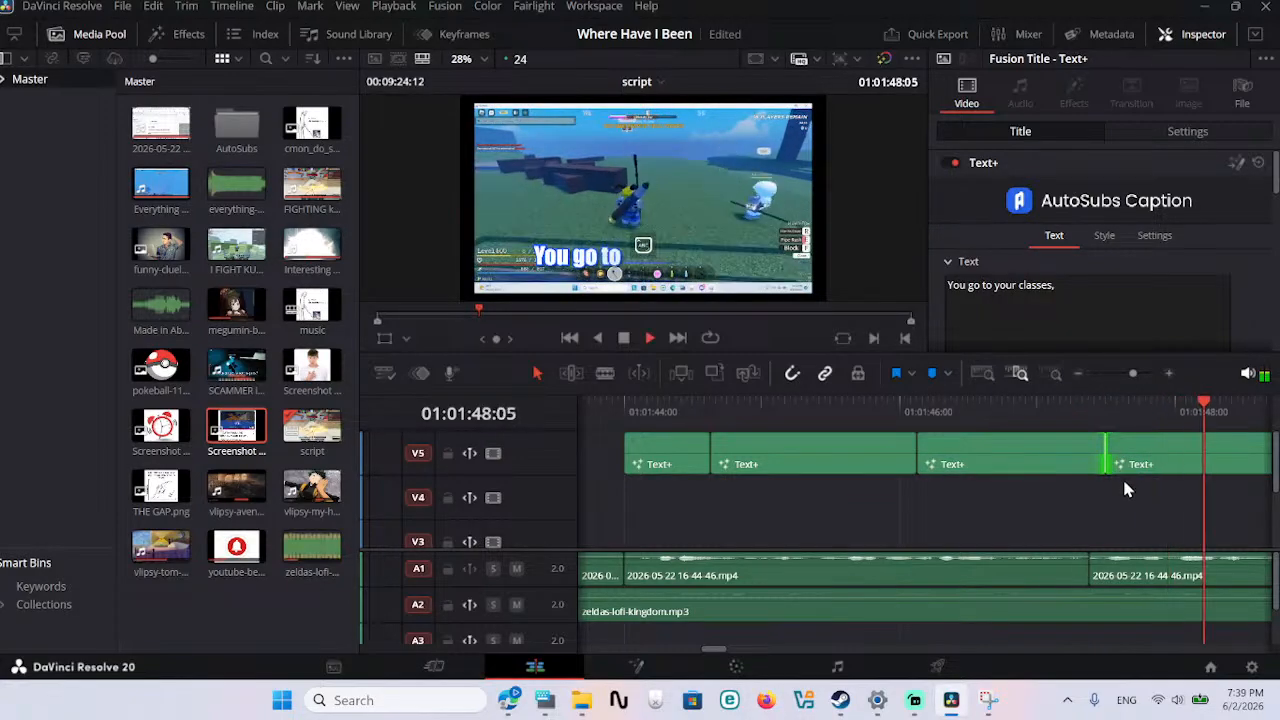
Step: Retime the "right, and you ultimately have" caption to run from about 01:01:49:09 to 01:01:50:11, matching the A1 speech clip below
key("space")
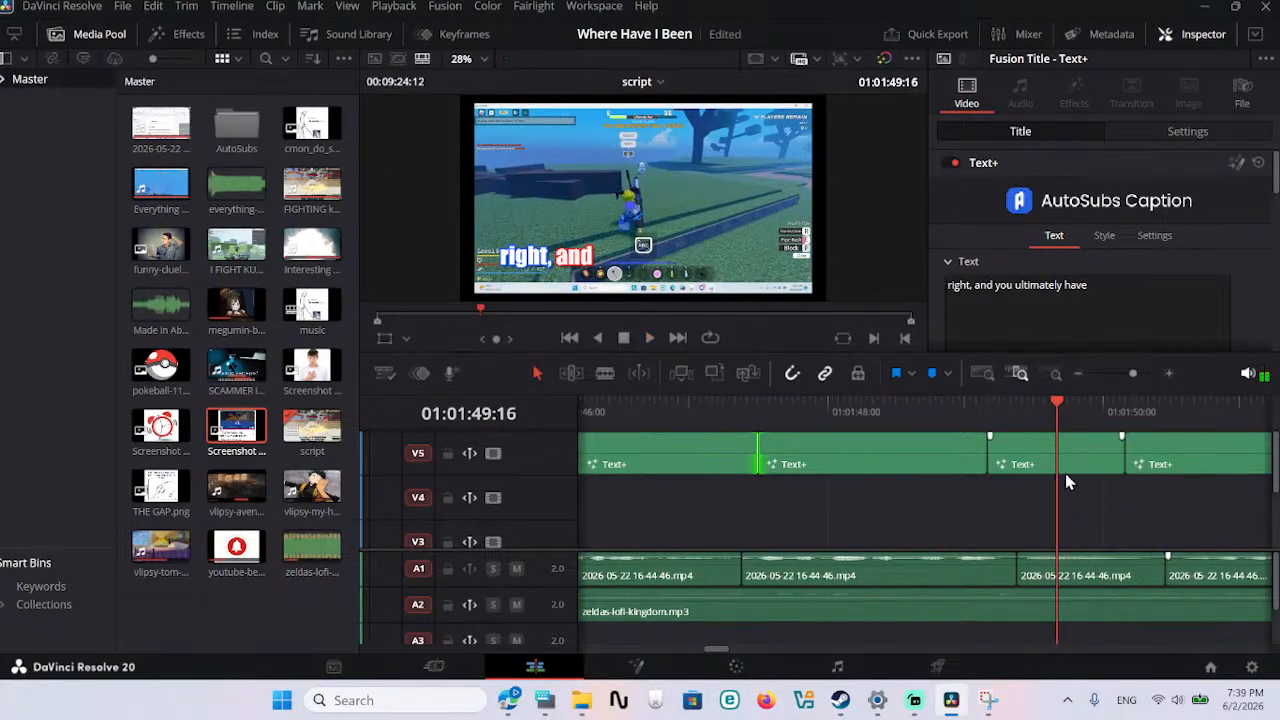
left_click_drag(988, 452, 1019, 458)
left_click(1113, 490)
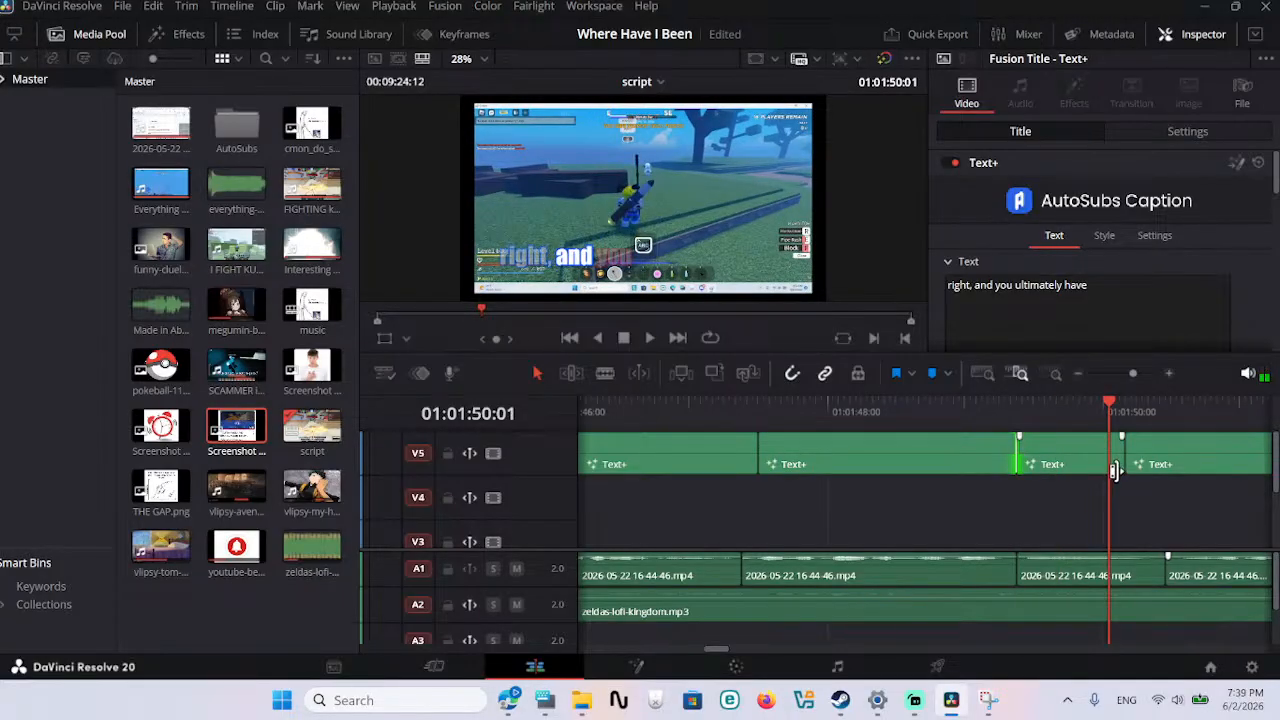
left_click_drag(1127, 455, 1168, 452)
key("space")
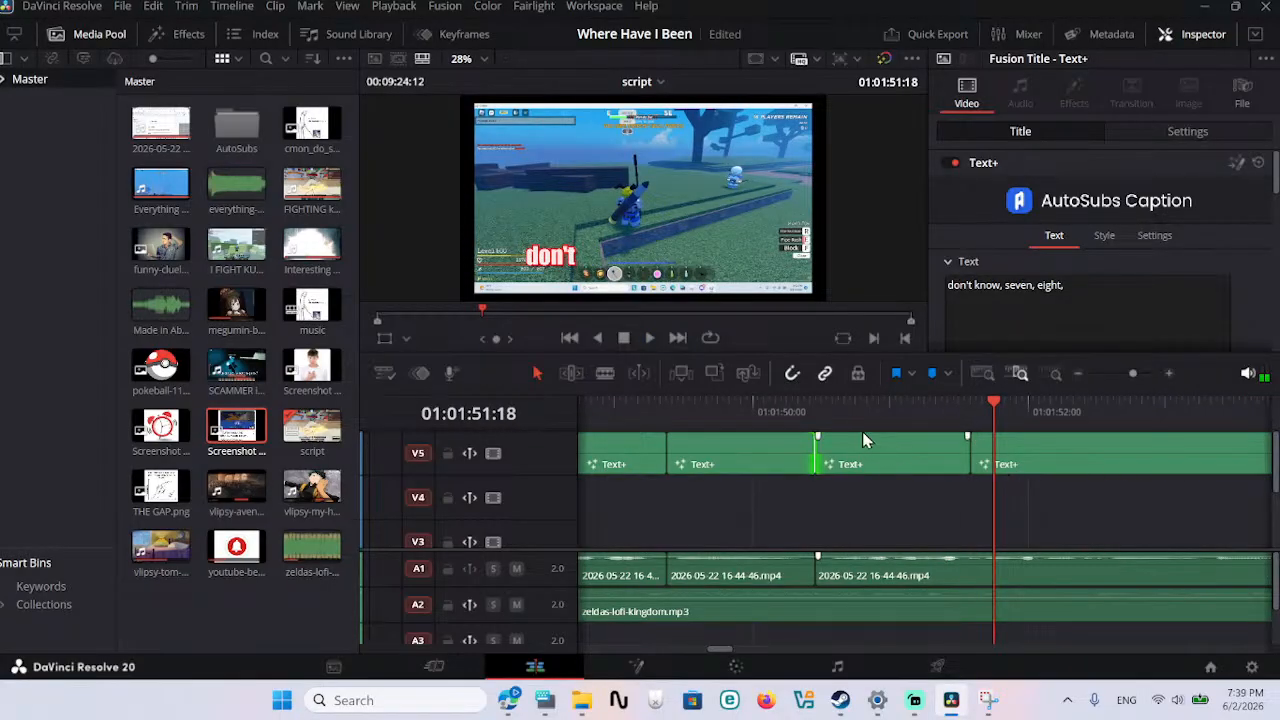
Step: Roll the cut between "right, and you ultimately have" and "to be in school between," to about 01:01:51:06
left_click(763, 410)
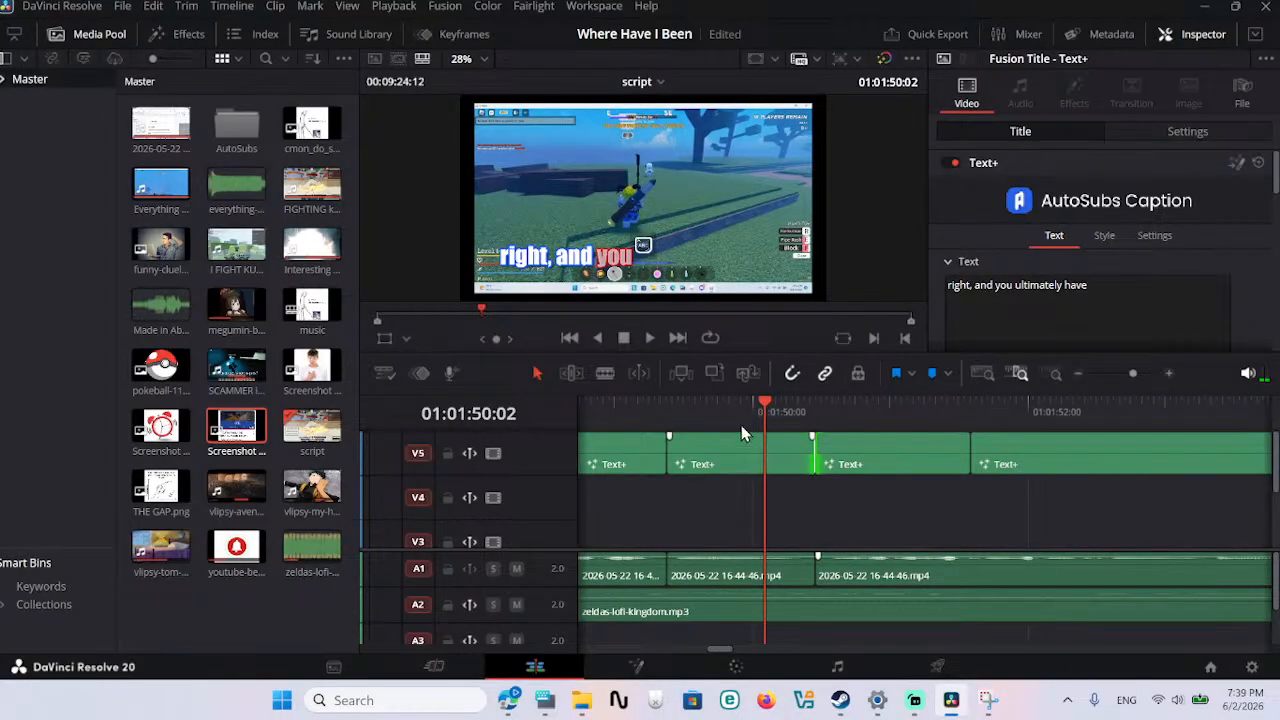
left_click(697, 409)
key("space")
key("space")
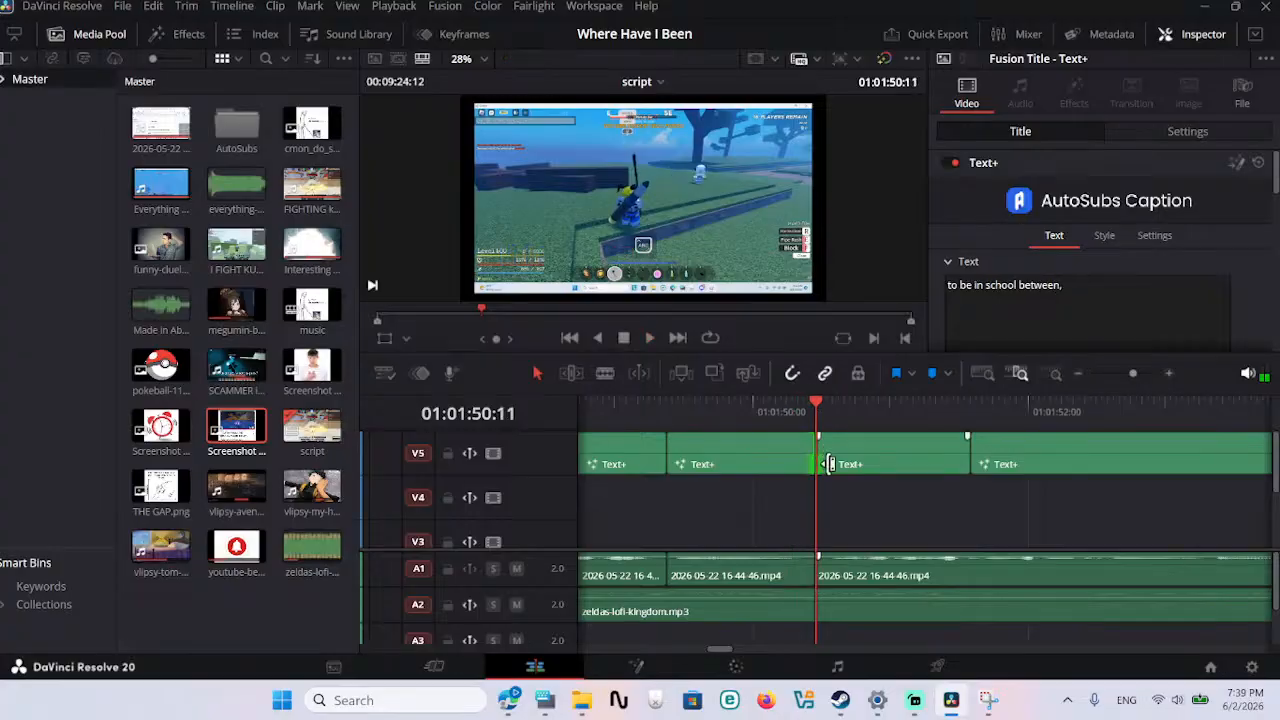
left_click_drag(817, 455, 928, 458)
Step: Retime the "to be in school between," caption against the speech to run from about 01:01:51:11 to 01:01:52:10
key("space")
left_click(851, 418)
key("space")
key("space")
left_click(876, 418)
key("space")
key("space")
left_click(892, 410)
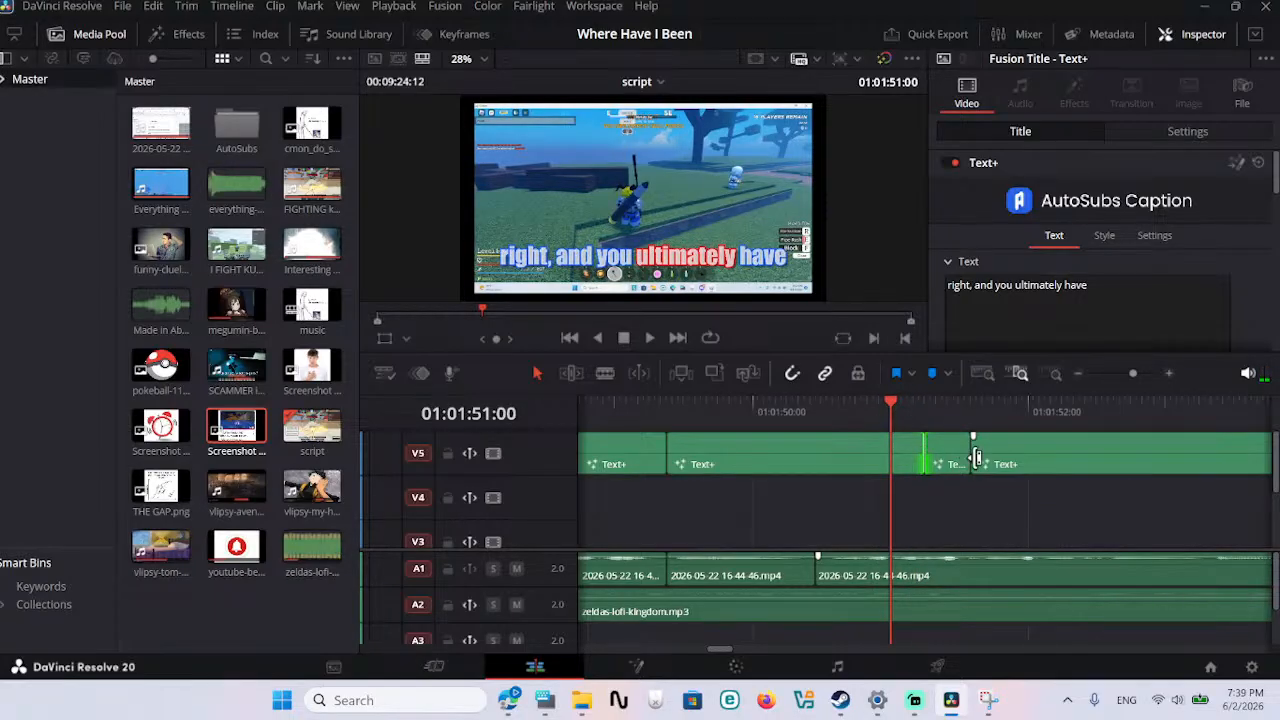
left_click_drag(973, 458, 1086, 445)
left_click_drag(928, 448, 957, 455)
key("space")
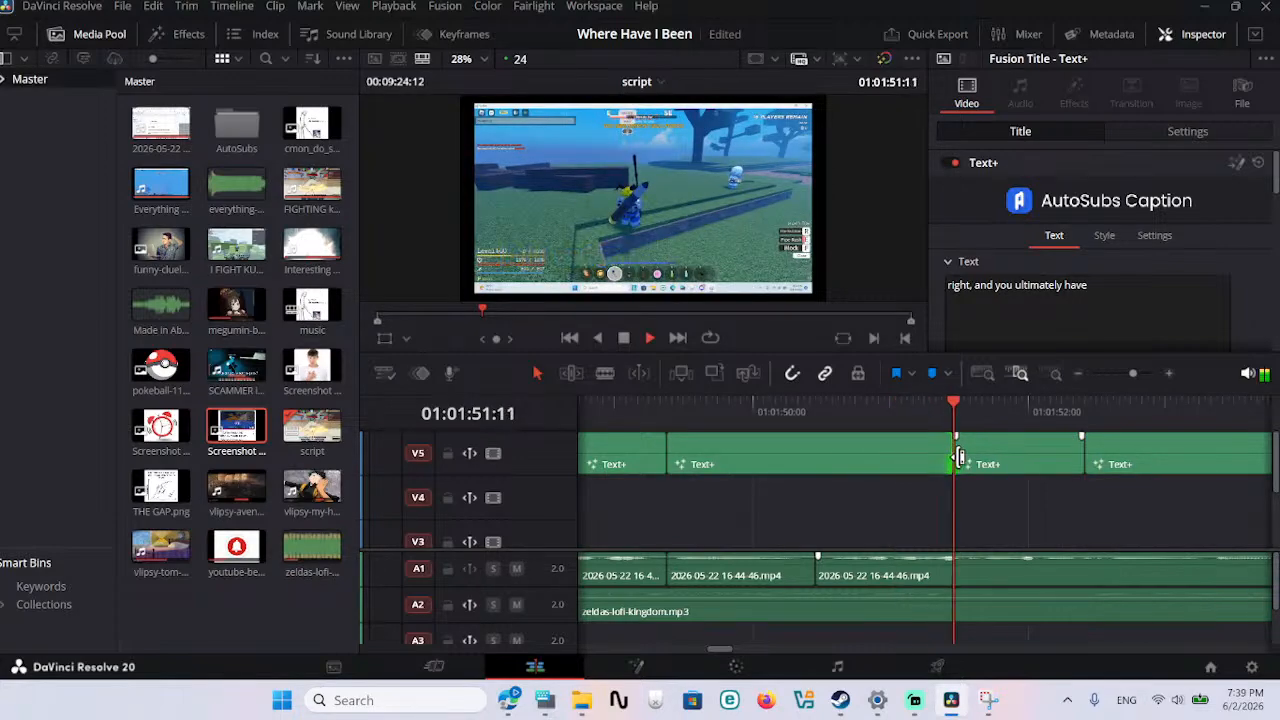
Step: Check the captions from about 01:01:49:10 and roll the start of "don't know, seven, eight," to about 01:01:53:11
left_click(672, 412)
key("space")
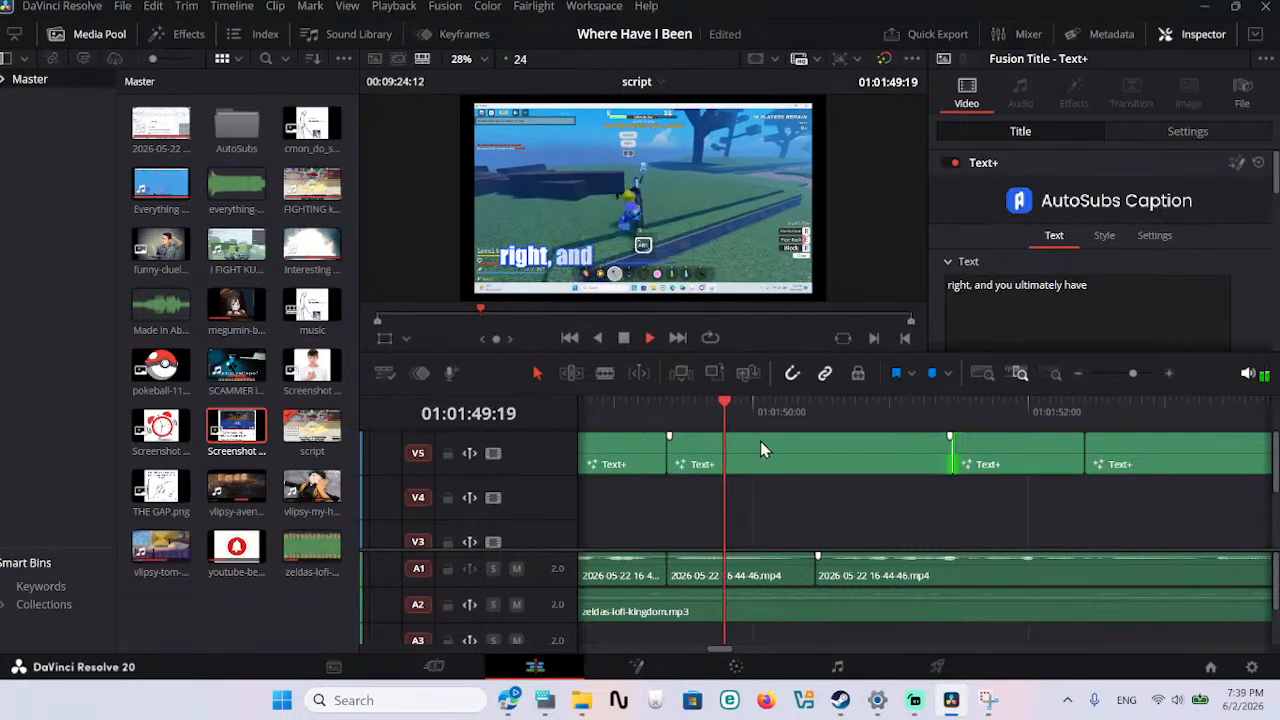
key("space")
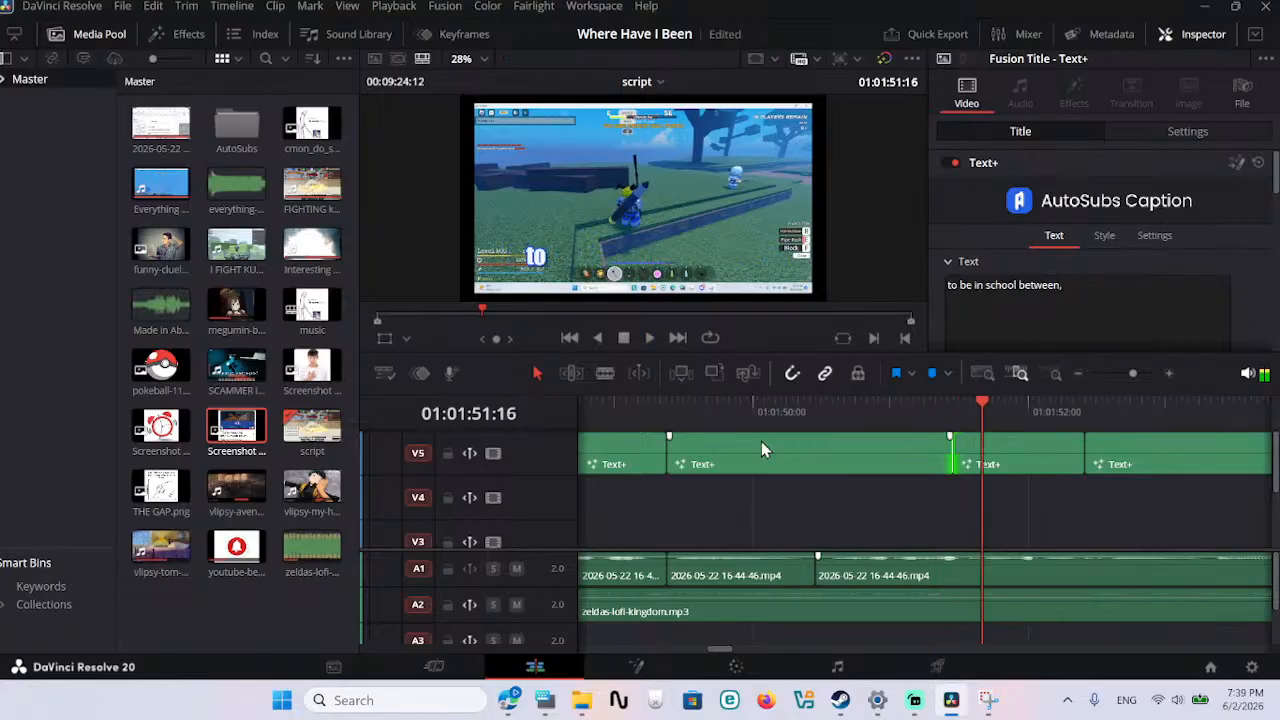
key("space")
key("space")
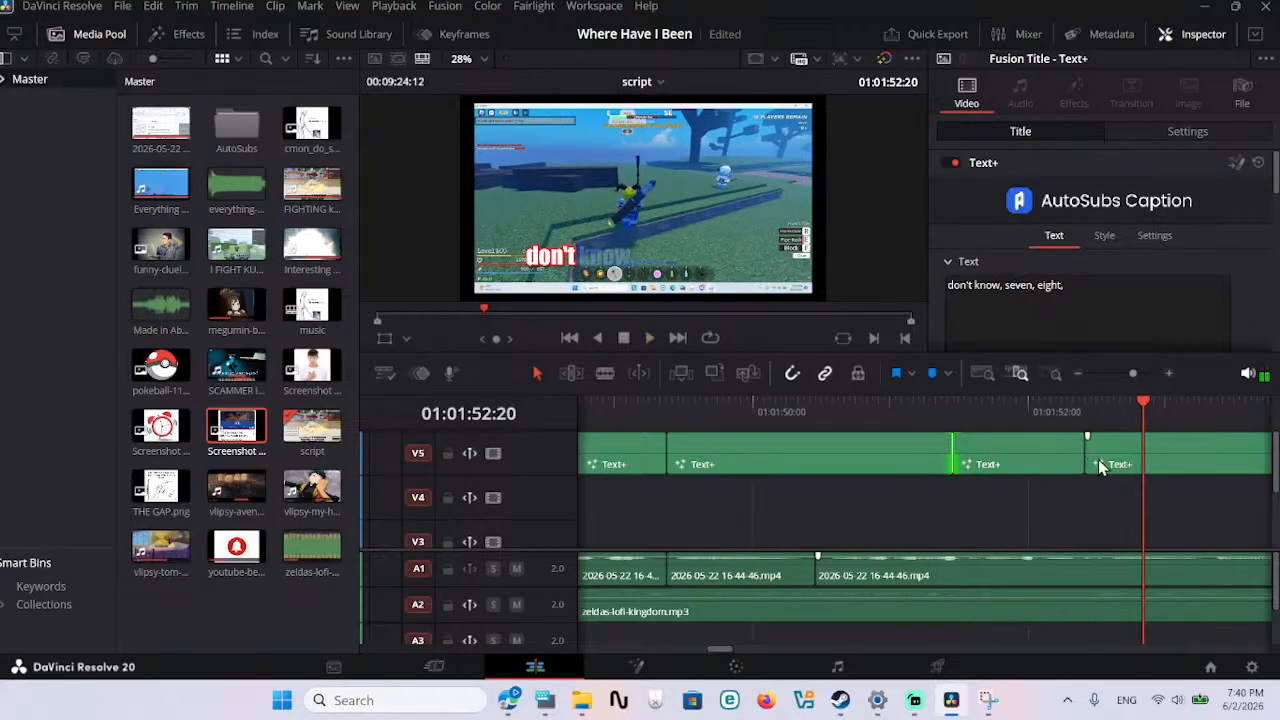
scroll(1087, 458, "right", 4)
left_click_drag(884, 458, 1027, 462)
key("space")
key("space")
Step: Roll the start of the "nine, and leave around three," caption to about 01:01:55:12 and play the result
scroll(1090, 481, "right", 1)
scroll(1090, 481, "right", 3)
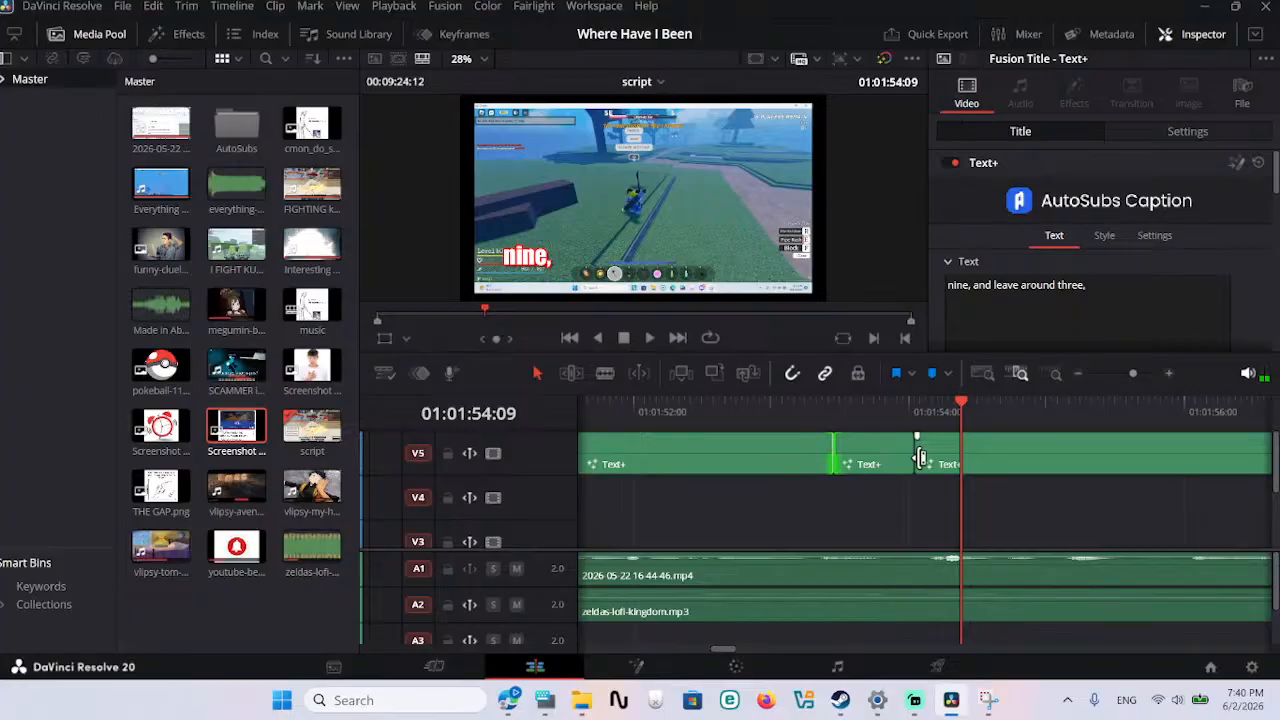
left_click_drag(917, 458, 1115, 452)
key("space")
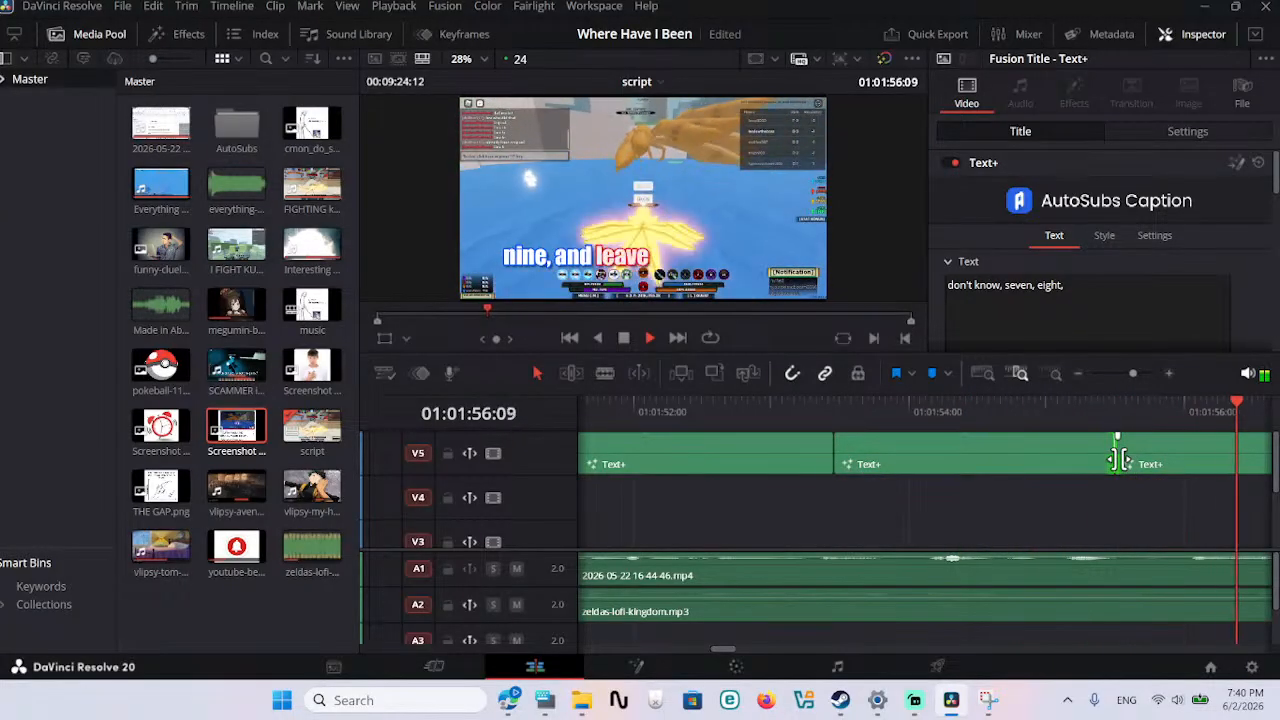
key("space")
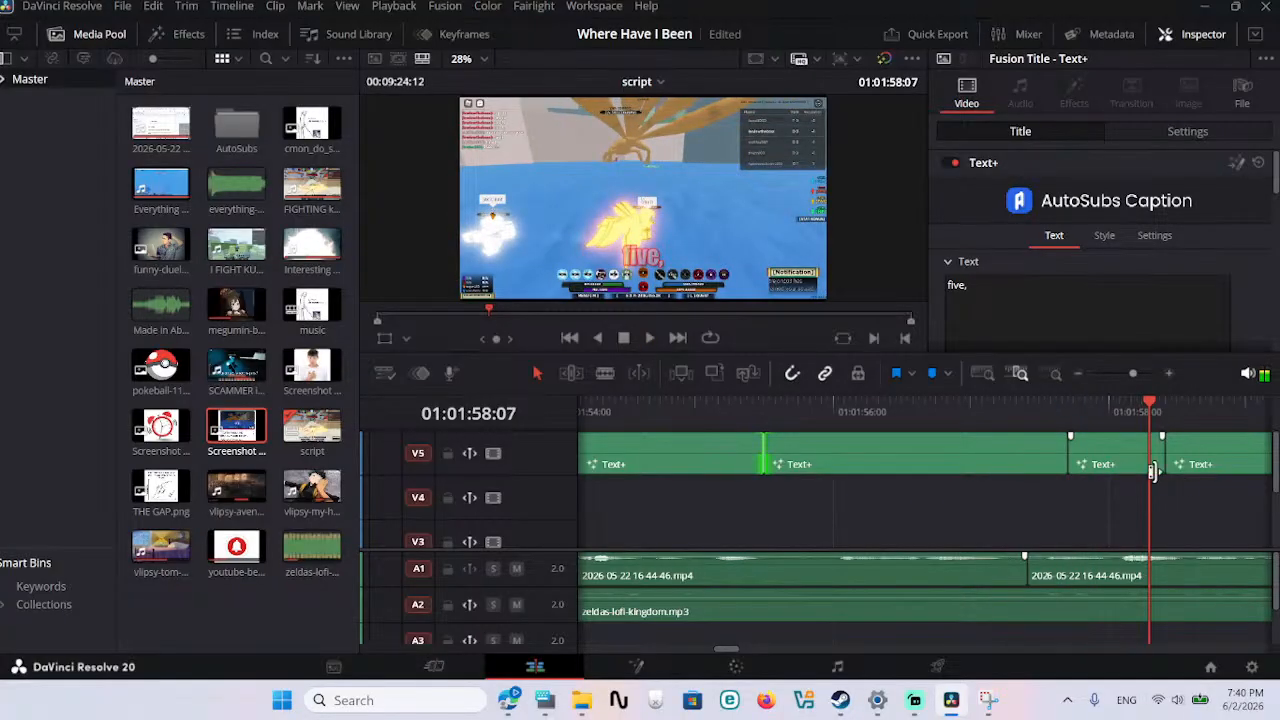
Step: Play on to the V5 gap and extend the end of the "is what let me be able to..." caption to about 01:02:19:00
key("space")
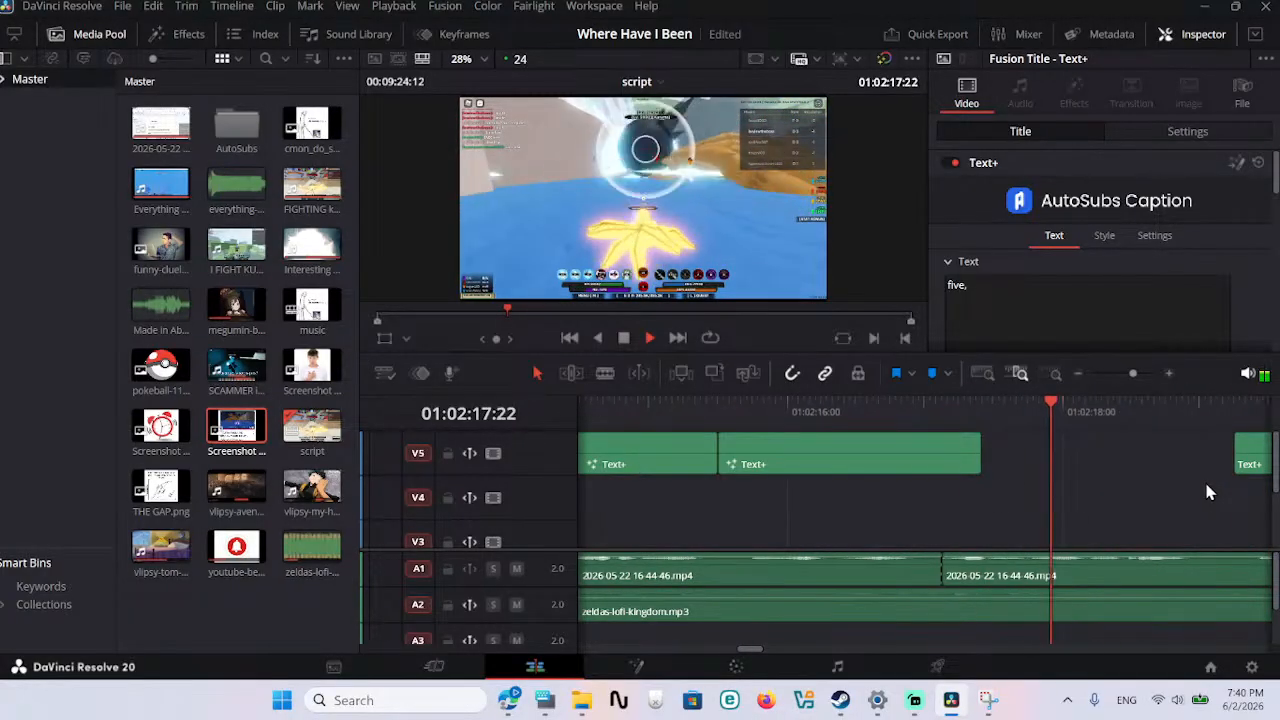
key("space")
left_click_drag(980, 458, 1201, 459)
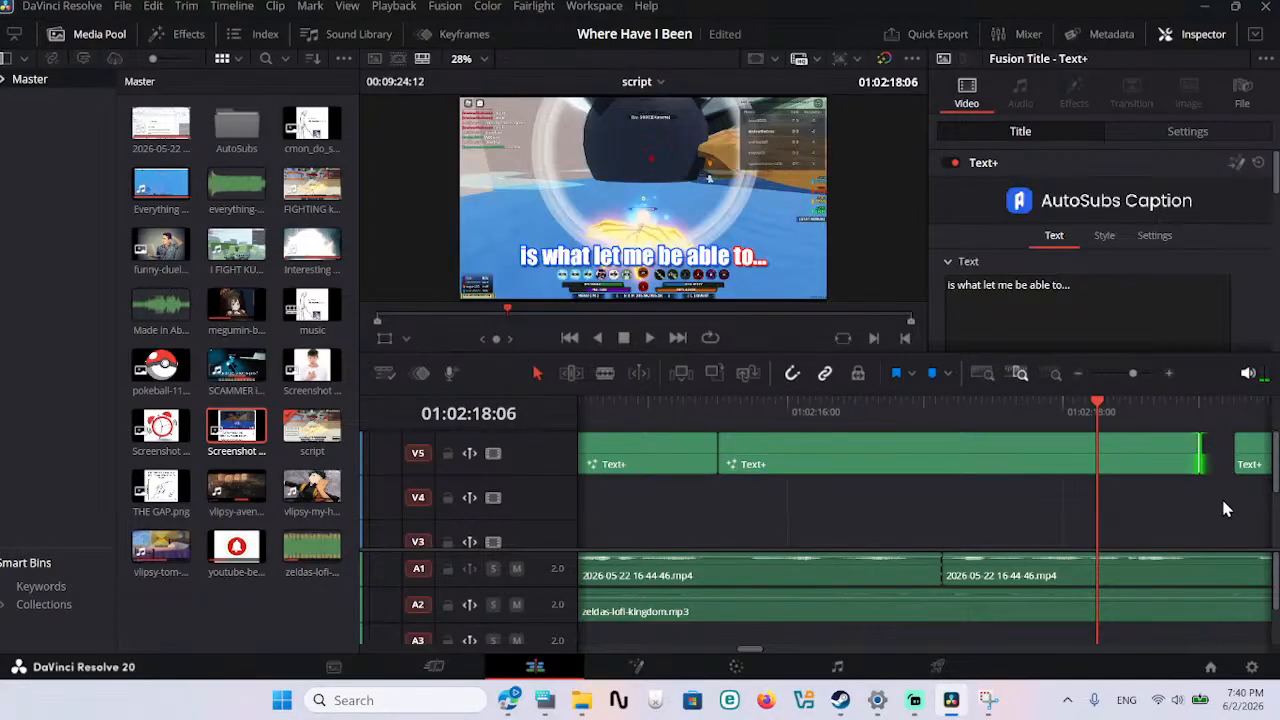
key("space")
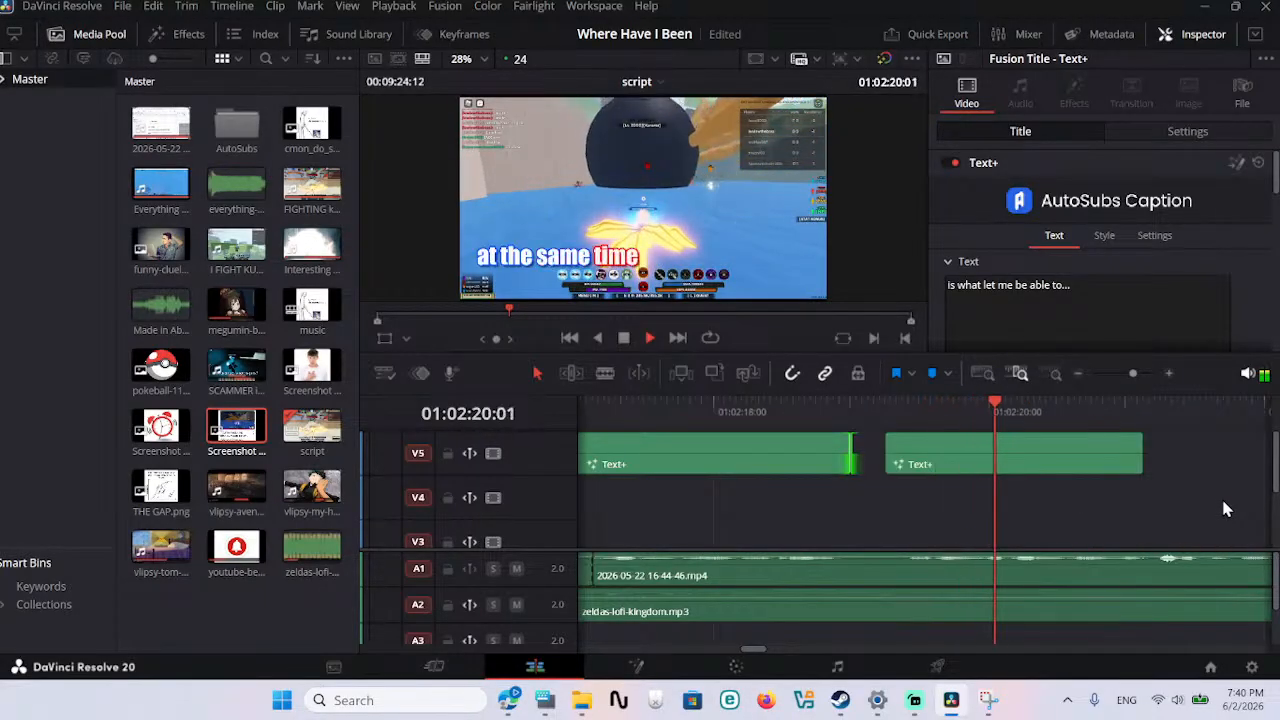
key("space")
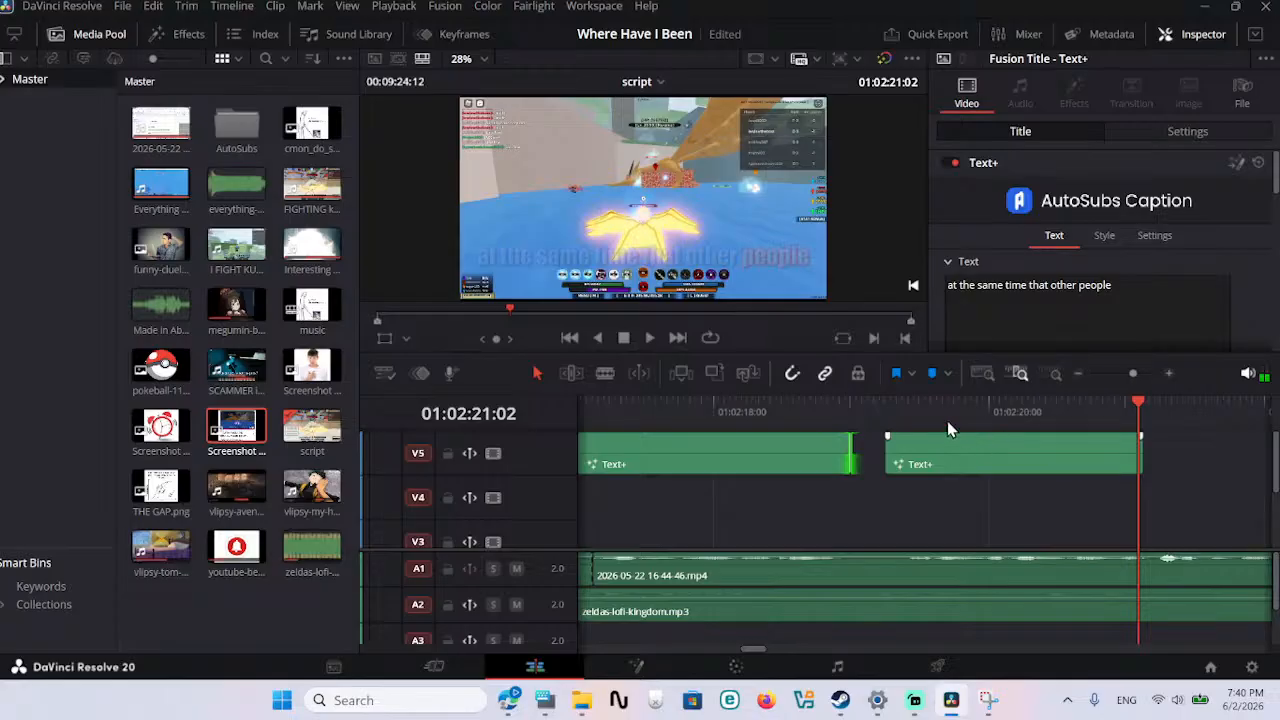
Step: Check the captions from 01:02:18:17 and move "at the same time that other people" to start at 01:02:19:08
left_click(811, 403)
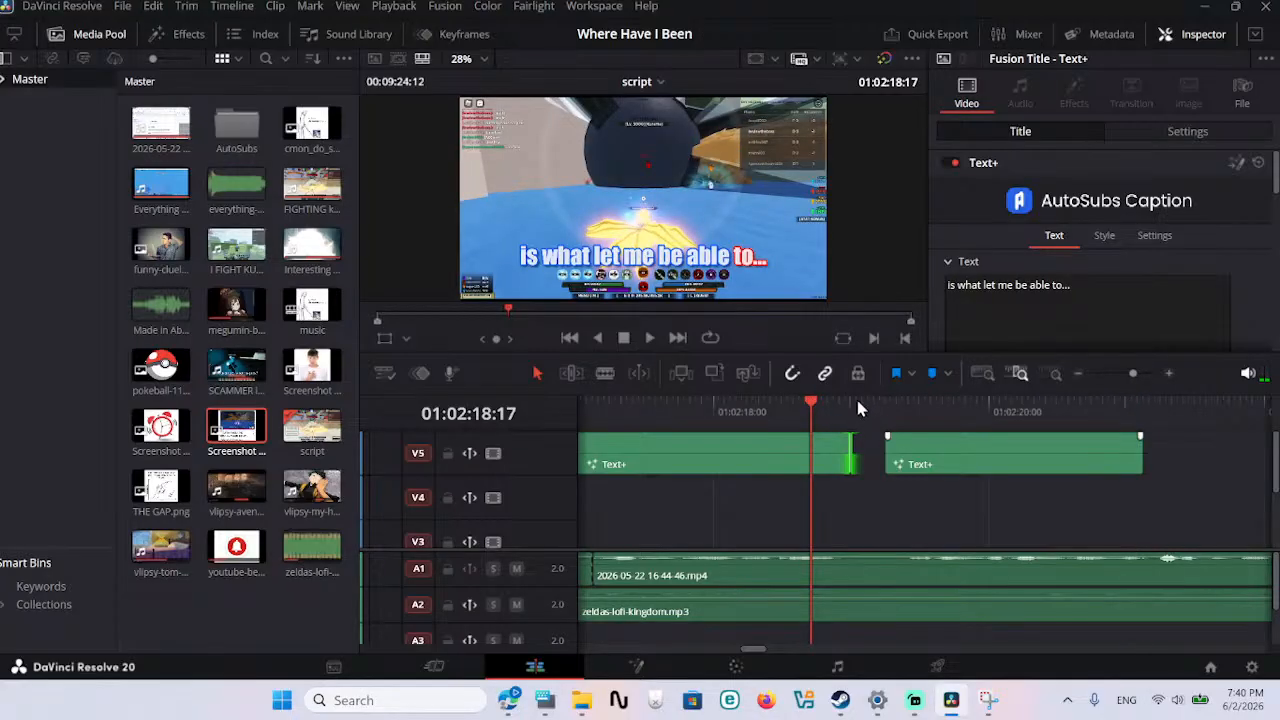
key("space")
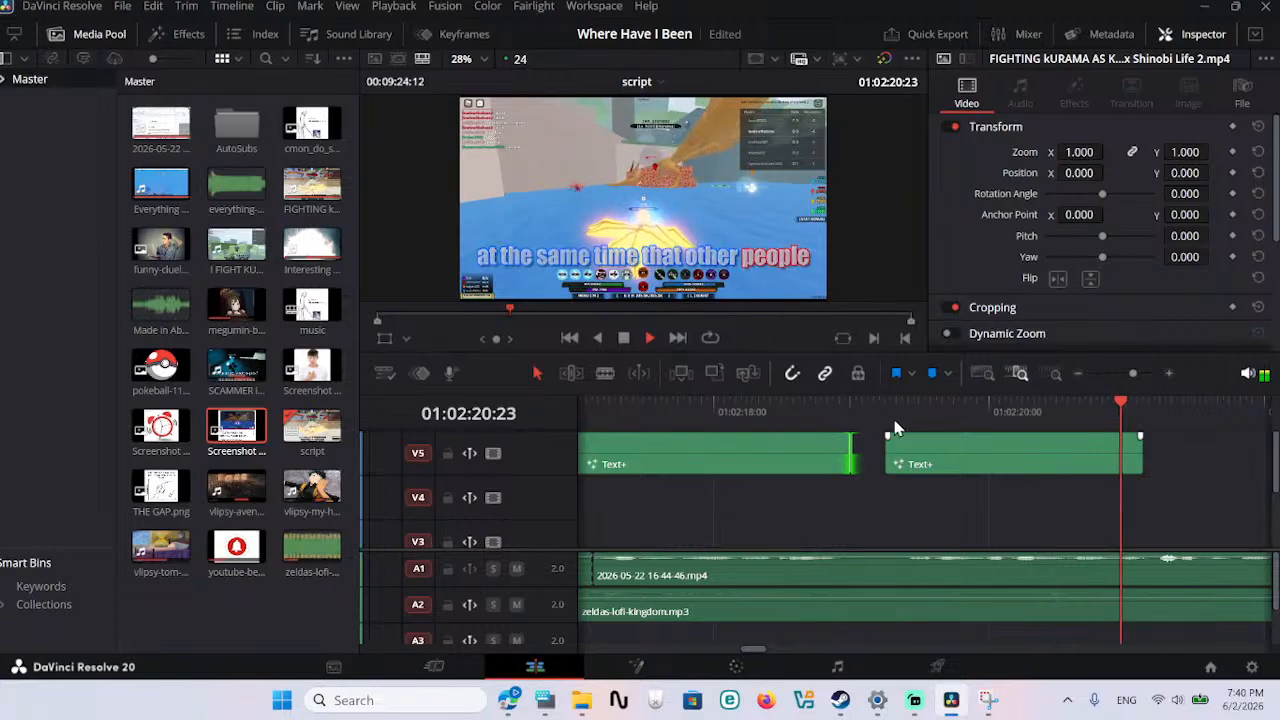
key("space")
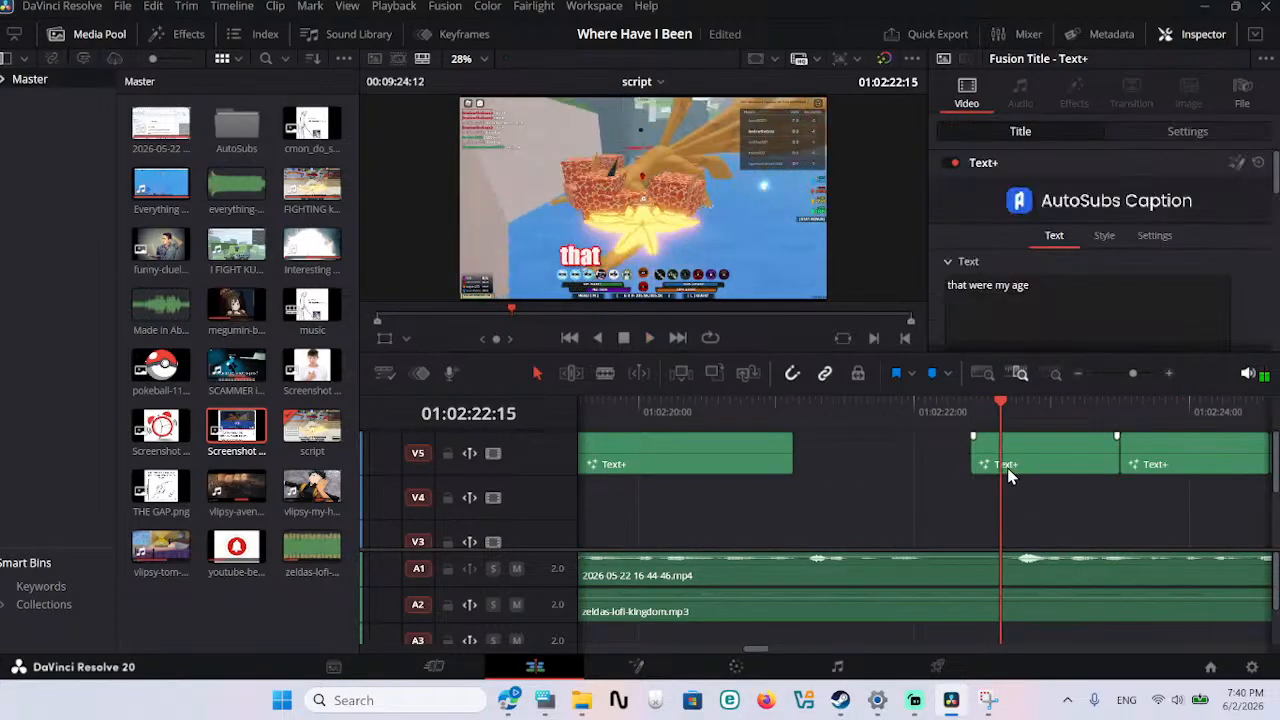
scroll(1003, 472, "left", 6)
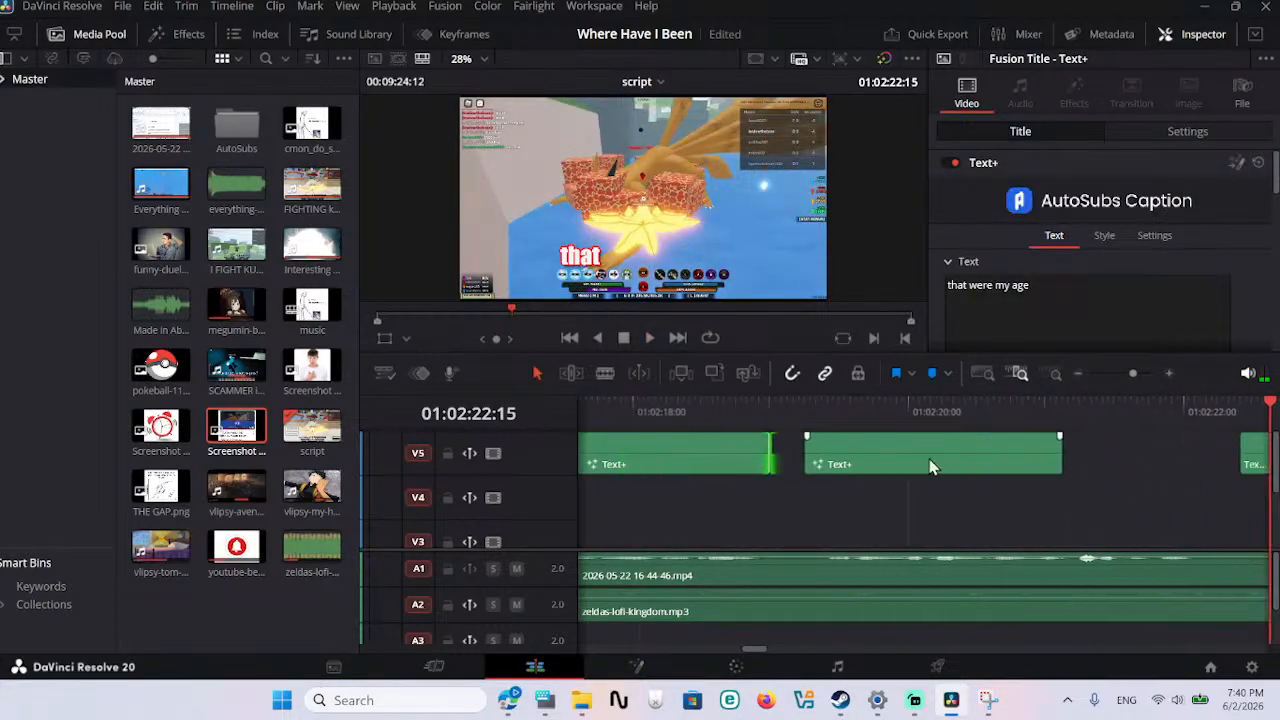
left_click(826, 408)
left_click(882, 460)
left_click_drag(882, 460, 1020, 453)
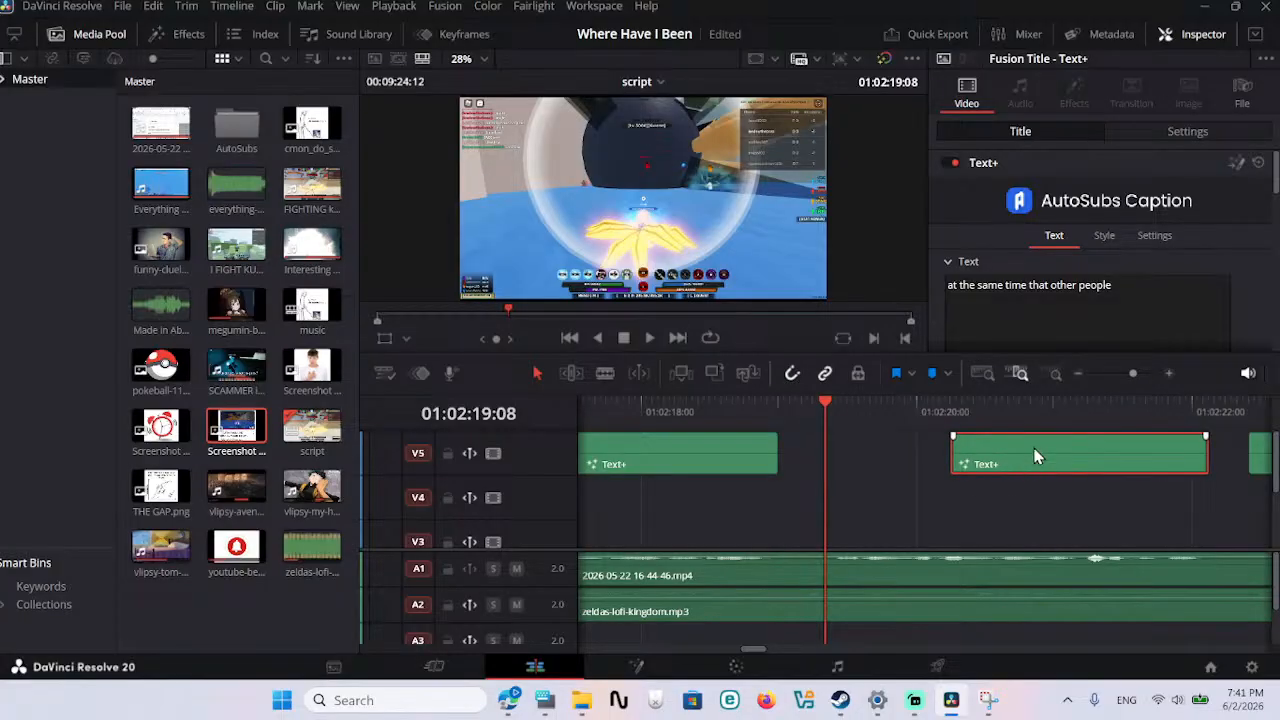
key("ctrl+b")
key("ctrl+z")
left_click_drag(1025, 458, 898, 466)
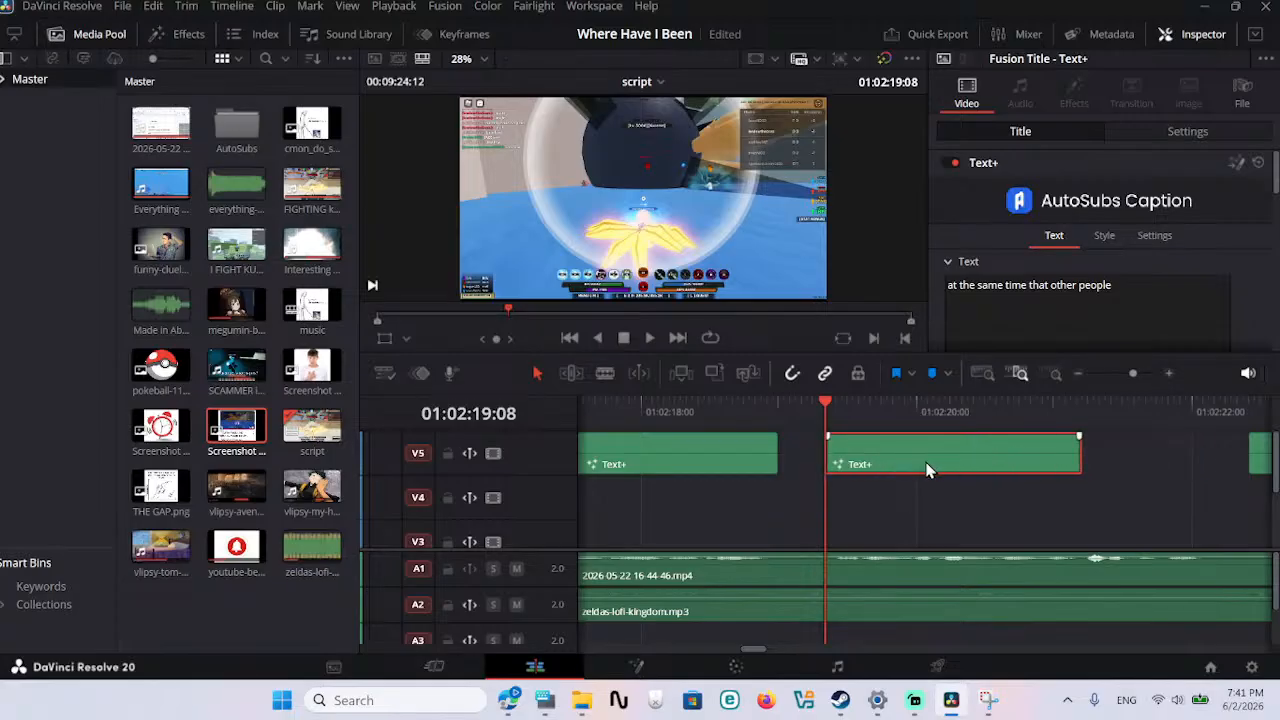
Step: Paste-insert a copy of the "at the same time that other people" caption directly after the original at 01:02:21:05
key("Down")
right_click(936, 461)
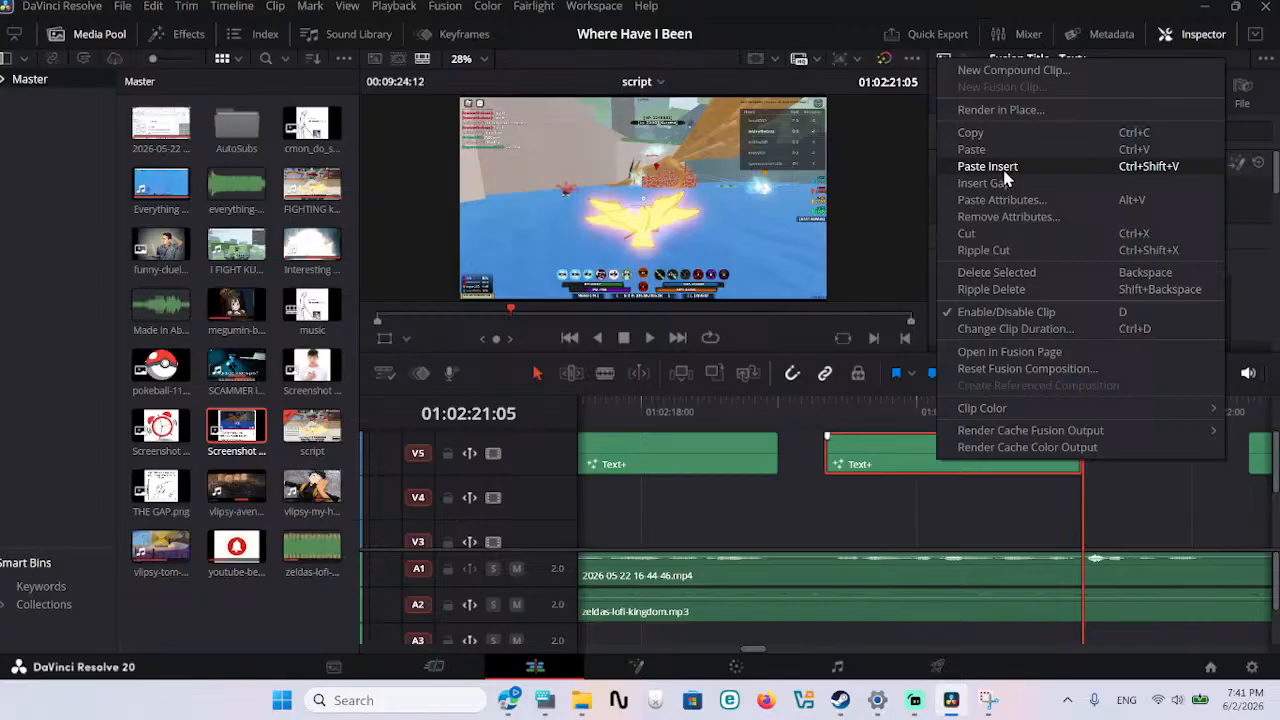
left_click(863, 462)
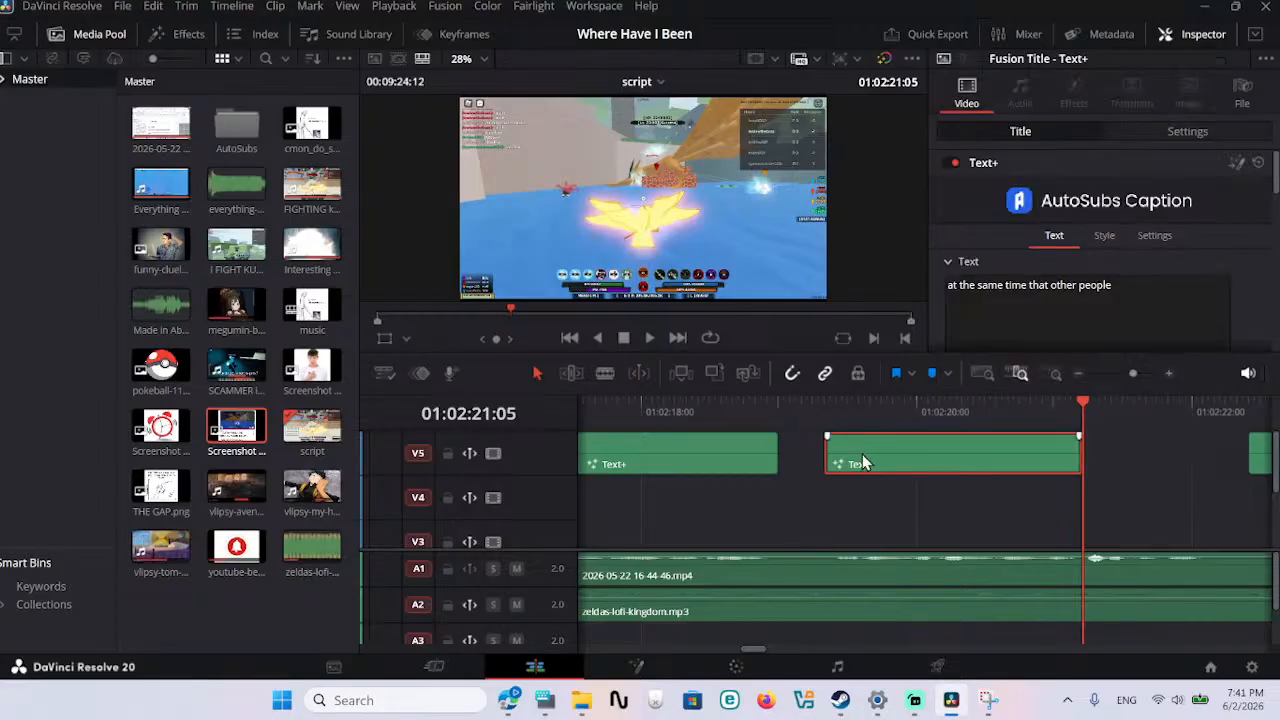
key("ctrl+shift+v")
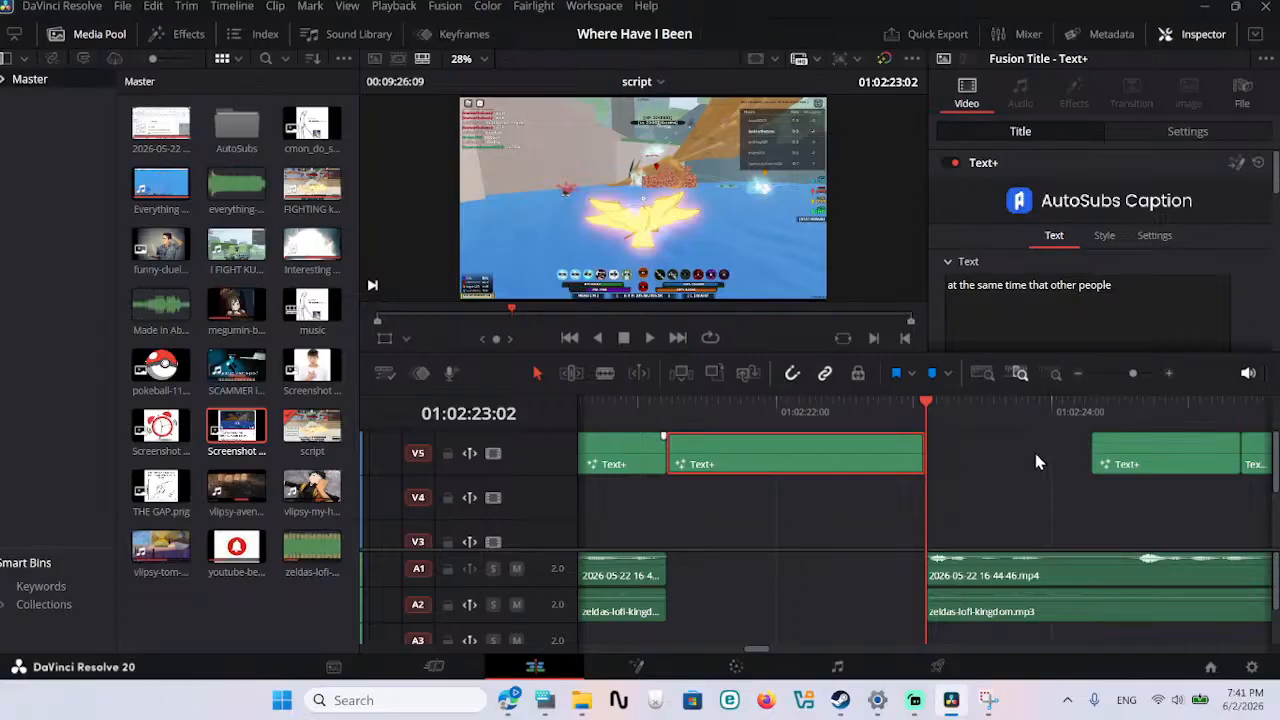
Step: Undo the paste-insert of the "at the same time that other people" caption copy
scroll(1004, 484, "down", 3)
scroll(1000, 474, "up", 3)
key("ctrl+z")
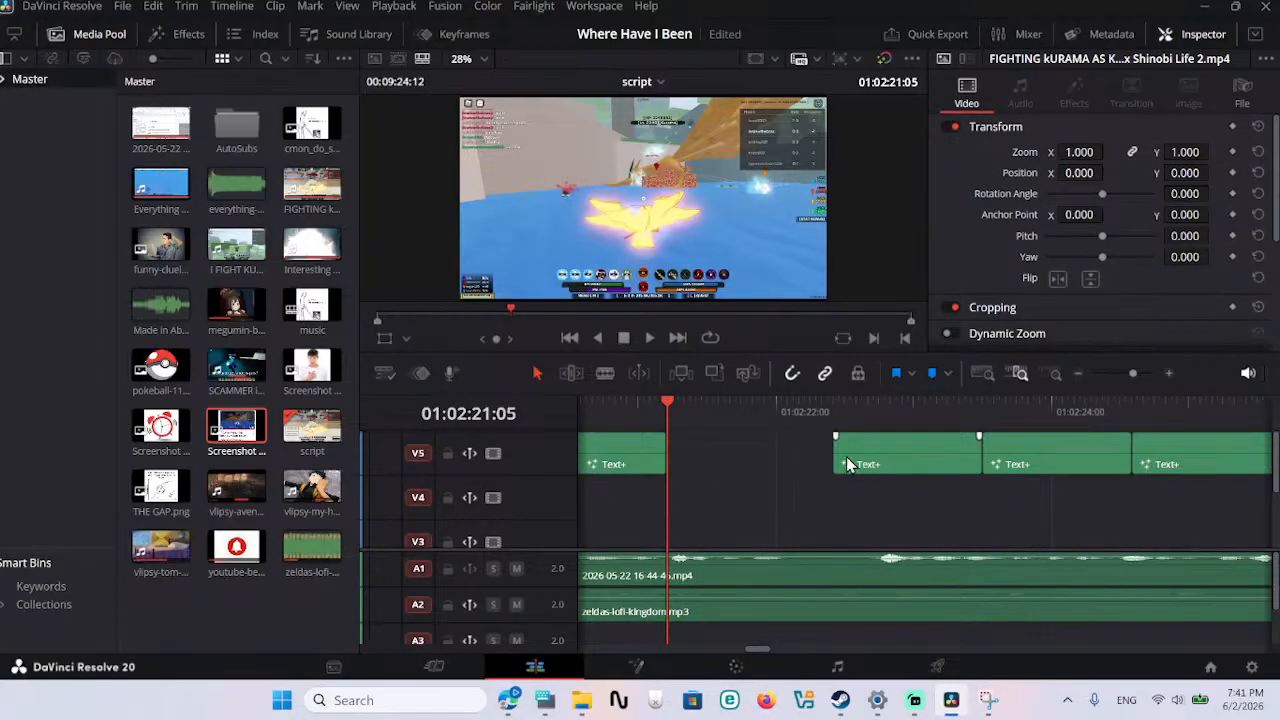
right_click(705, 453)
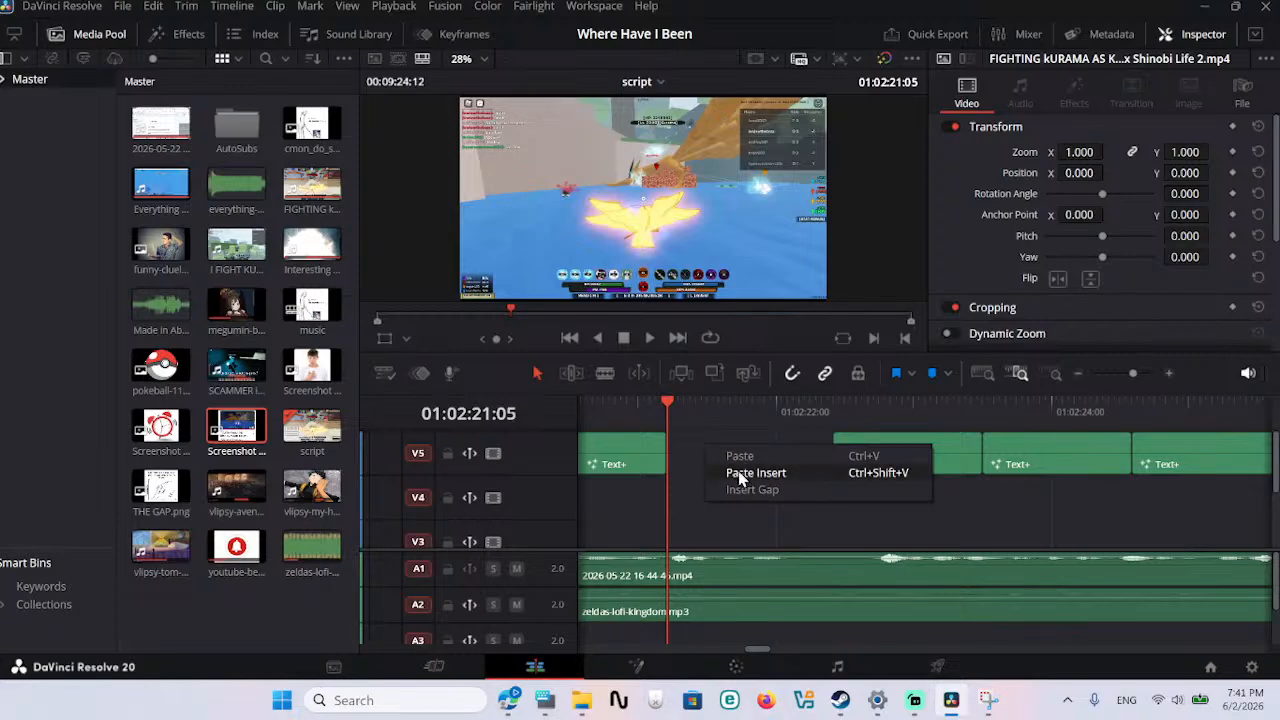
left_click(739, 473)
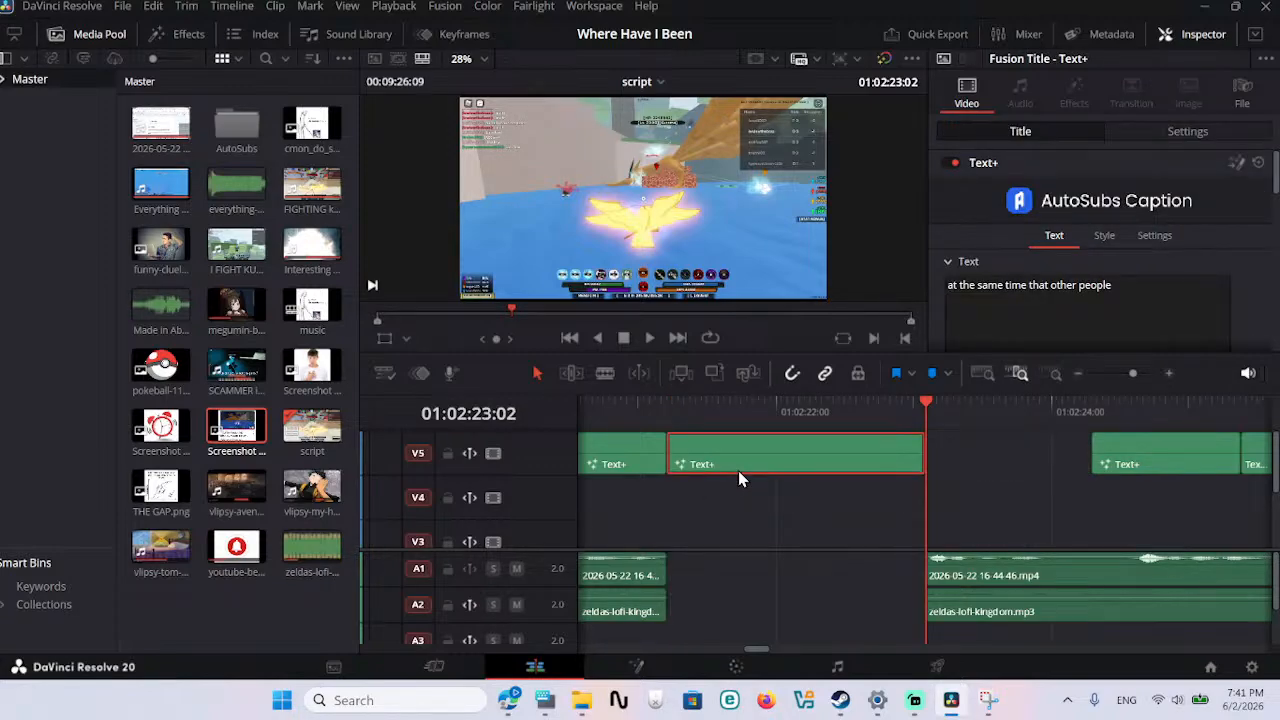
key("ctrl+z")
right_click(738, 468)
left_click(770, 505)
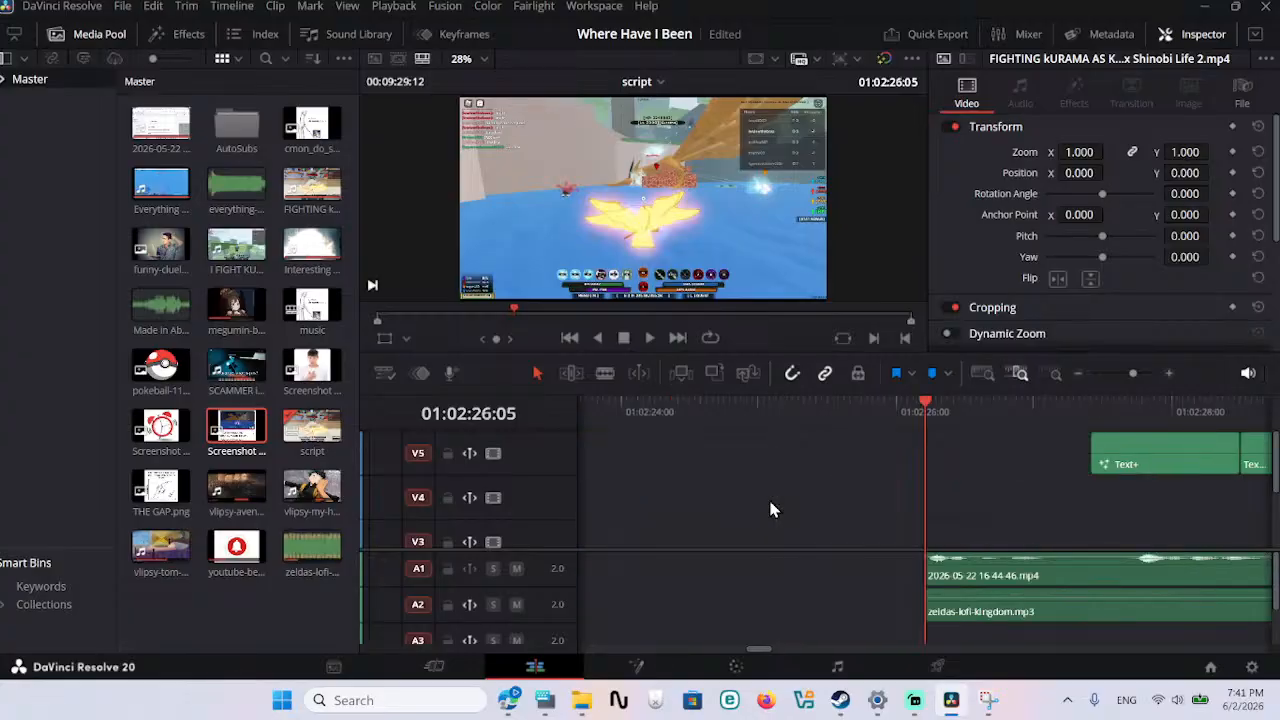
key("ctrl+z")
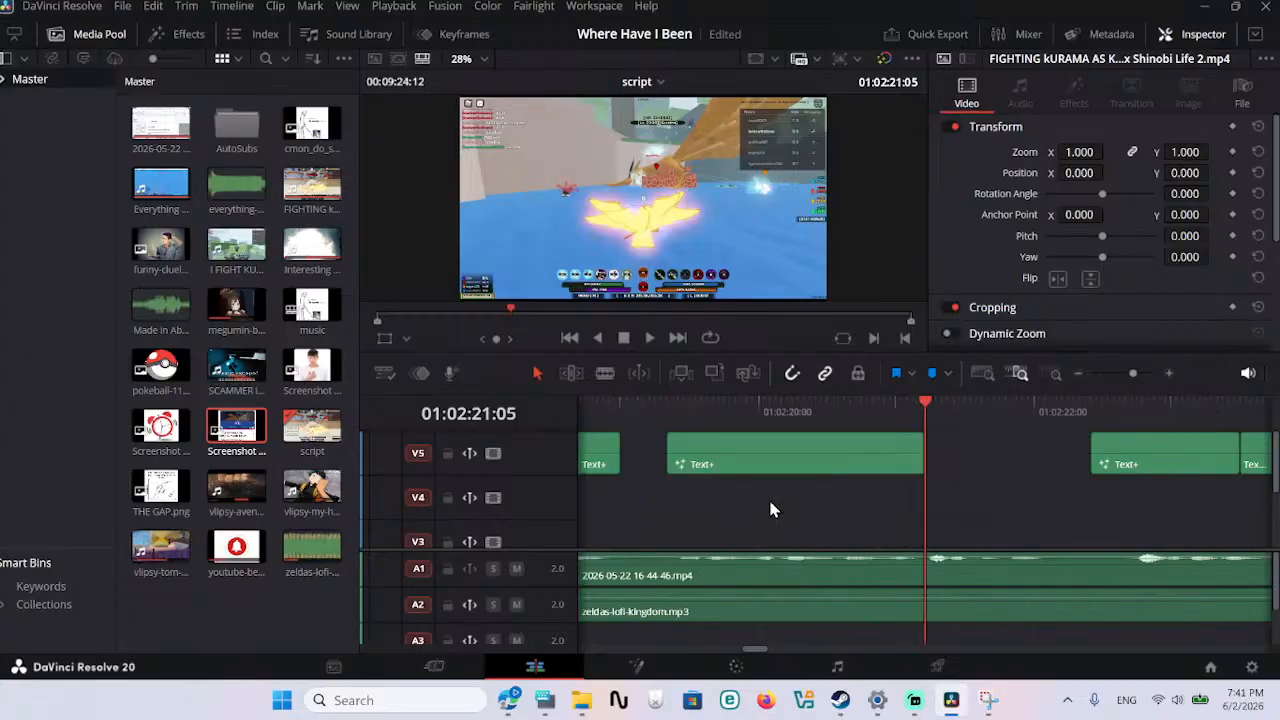
Step: Paste the "at the same time that other people" caption on V5 at 01:02:21:05 without shifting other tracks, and play from 01:02:18:04
right_click(968, 462)
left_click(1000, 465)
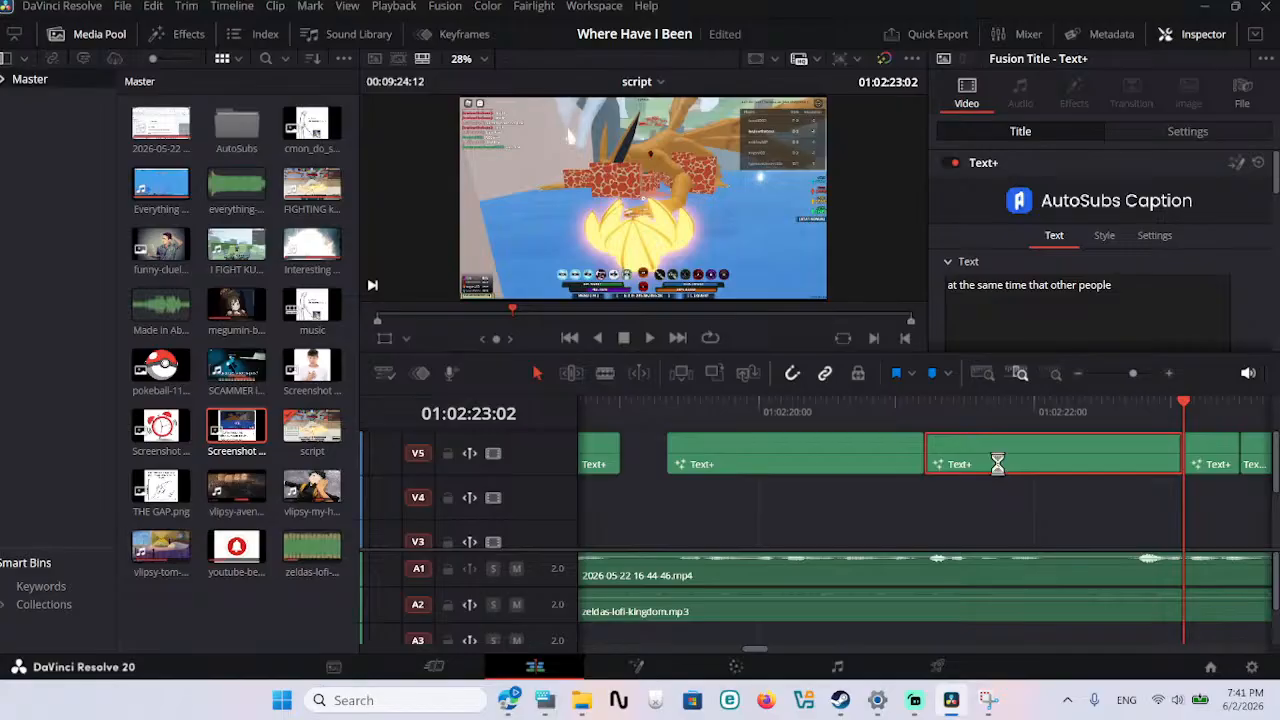
scroll(1010, 468, "left", 3)
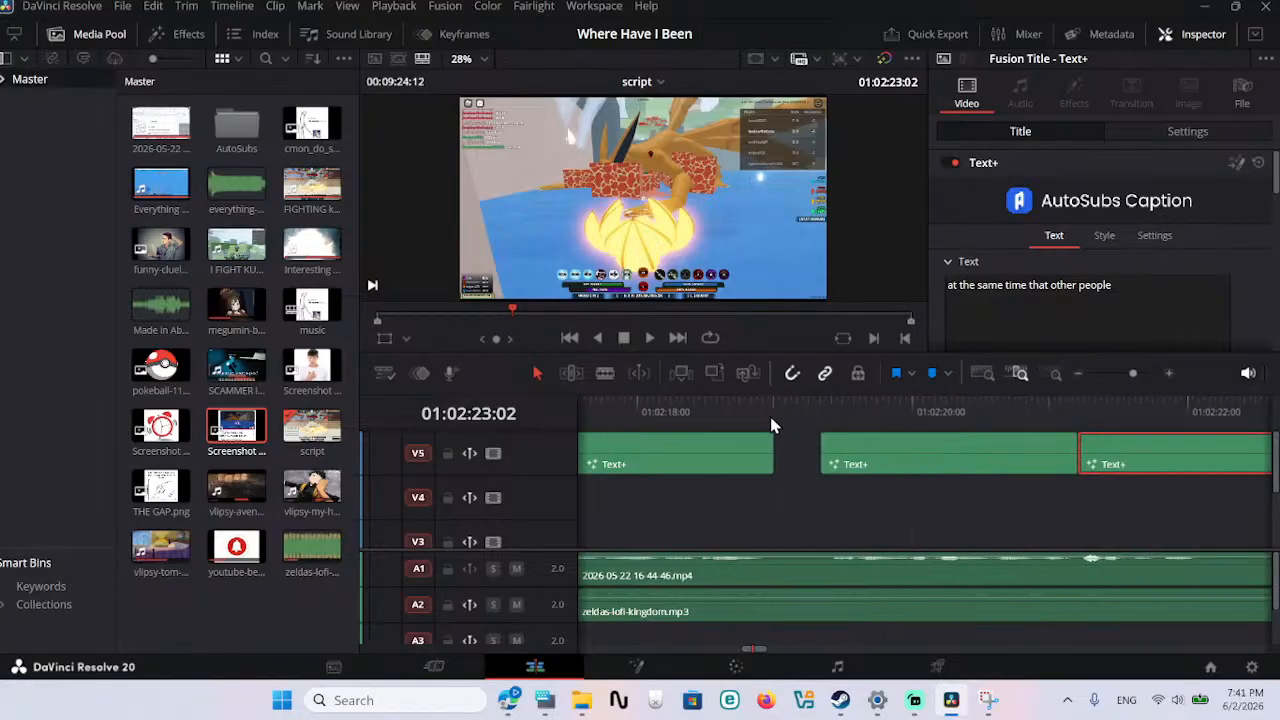
left_click(662, 405)
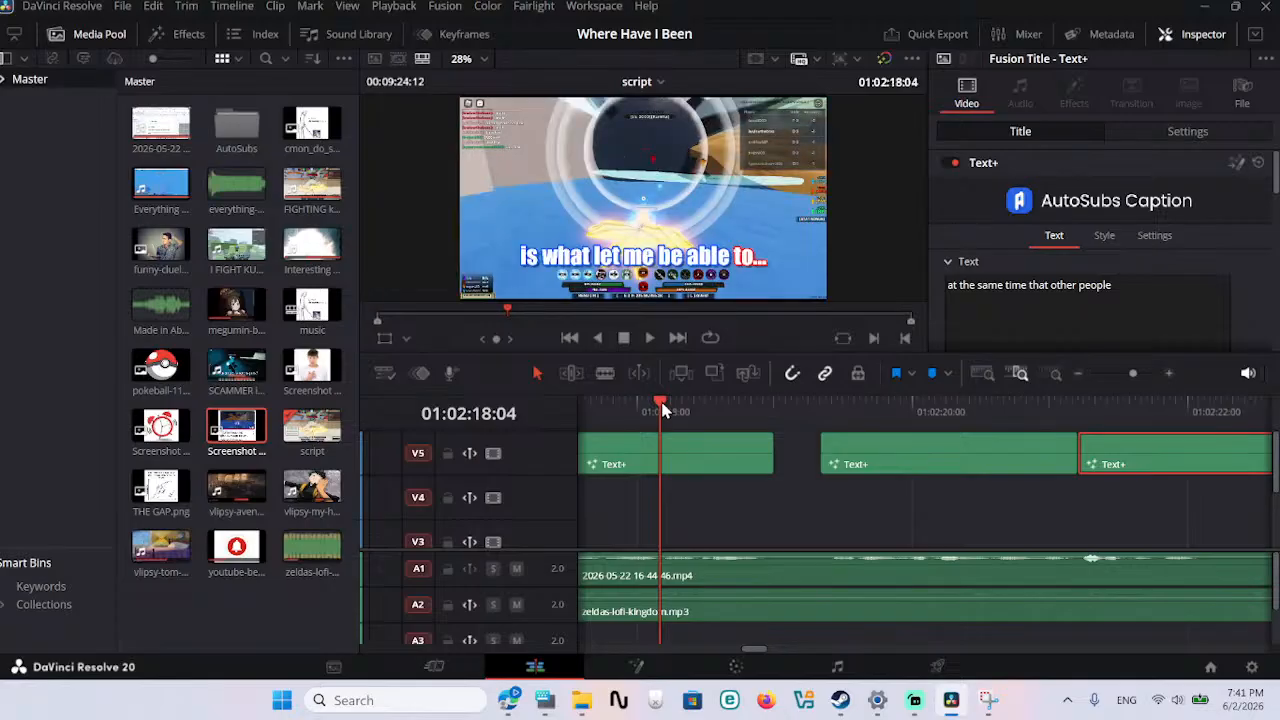
key("space")
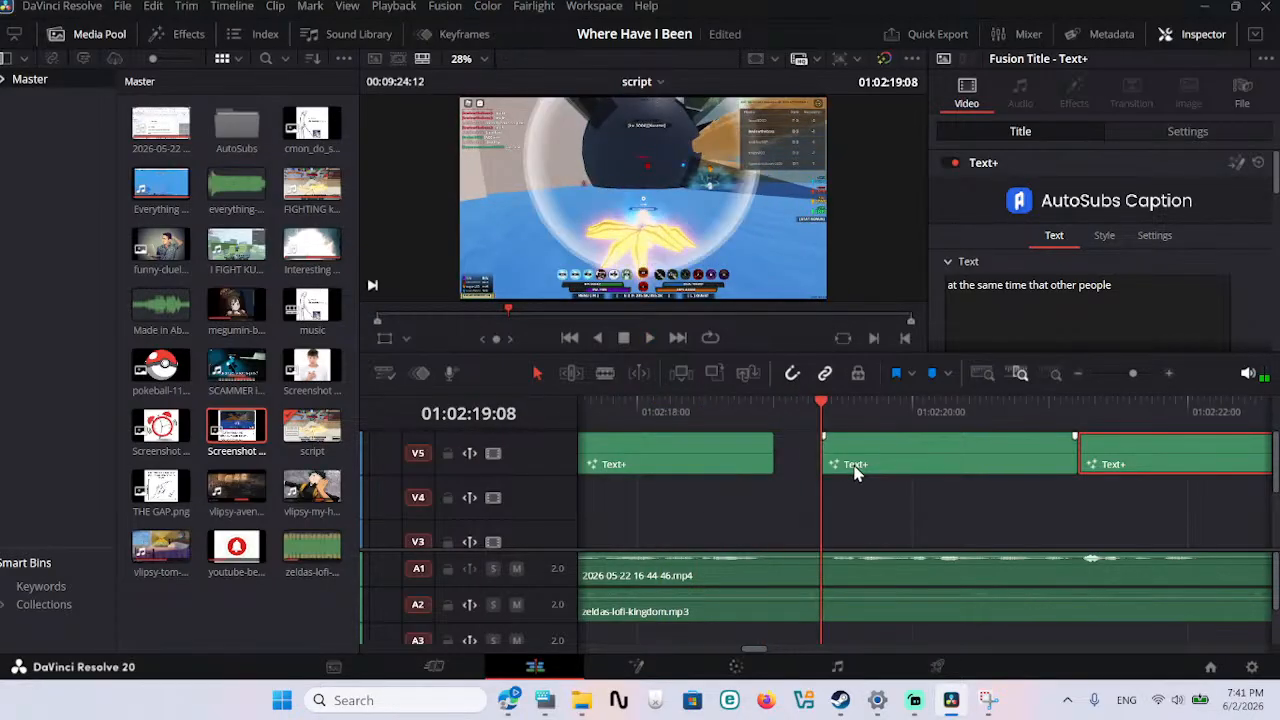
Step: Change the text of the caption starting at 01:02:19:08 to "stream at the same time that" and play the result
left_click(886, 467)
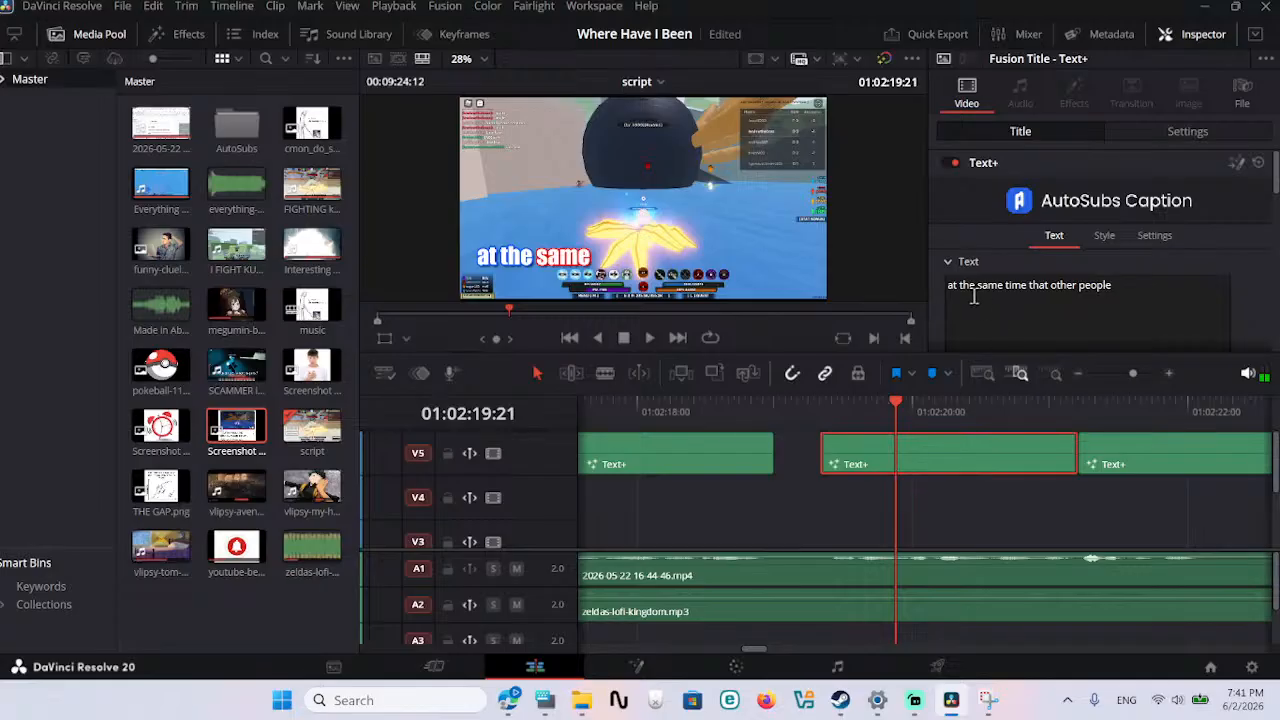
type("stream")
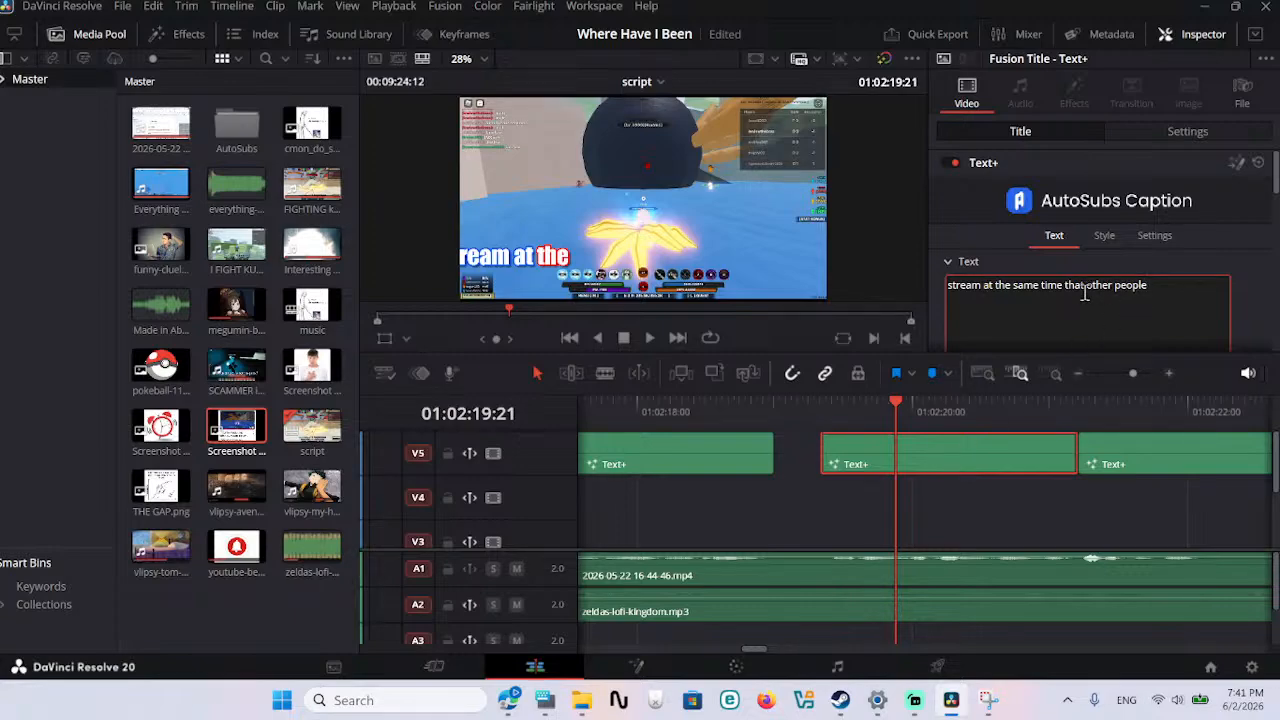
key("BackSpace")
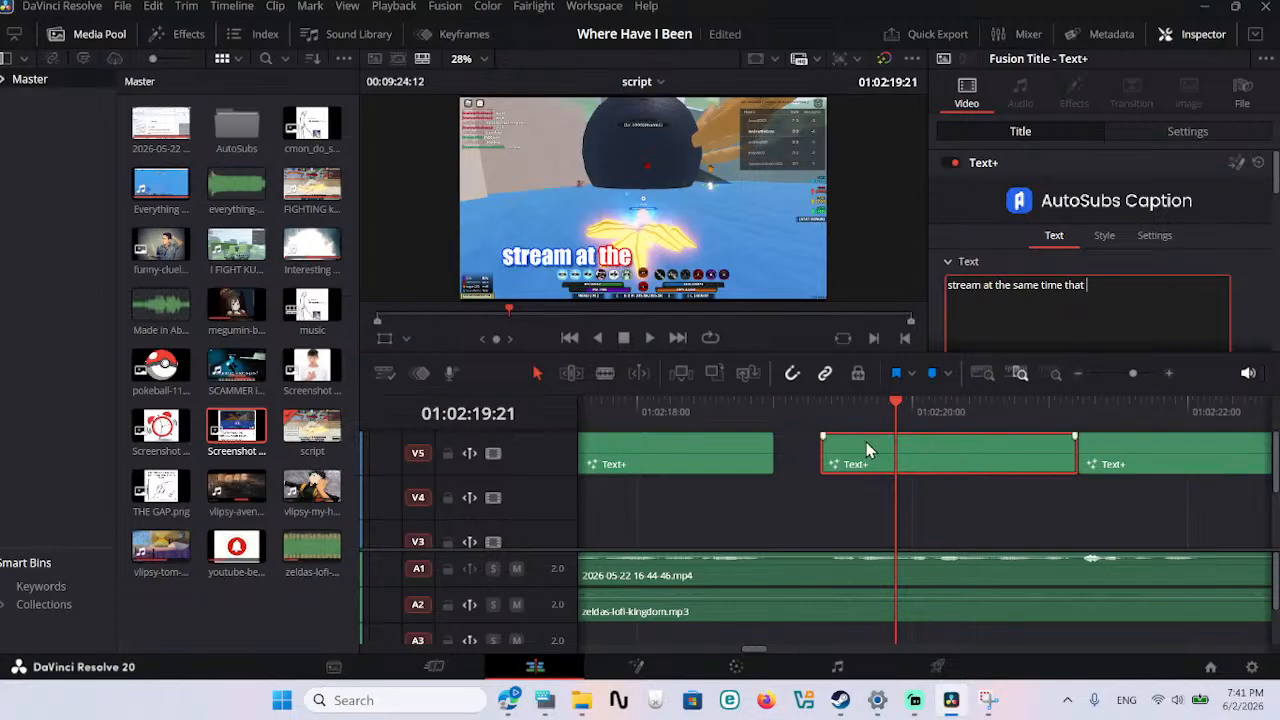
left_click(831, 410)
key("space")
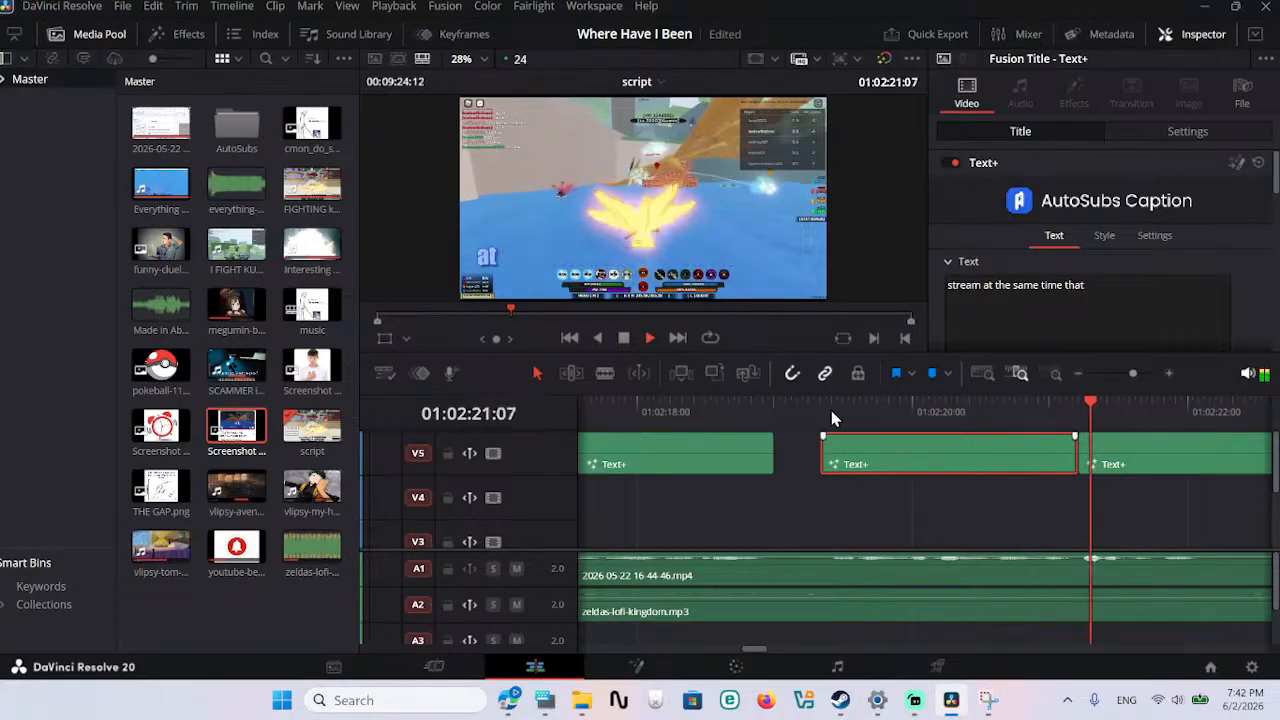
key("space")
Step: Shorten the pasted caption's text at 01:02:21:05 to "other people" and play it back
left_click(1155, 453)
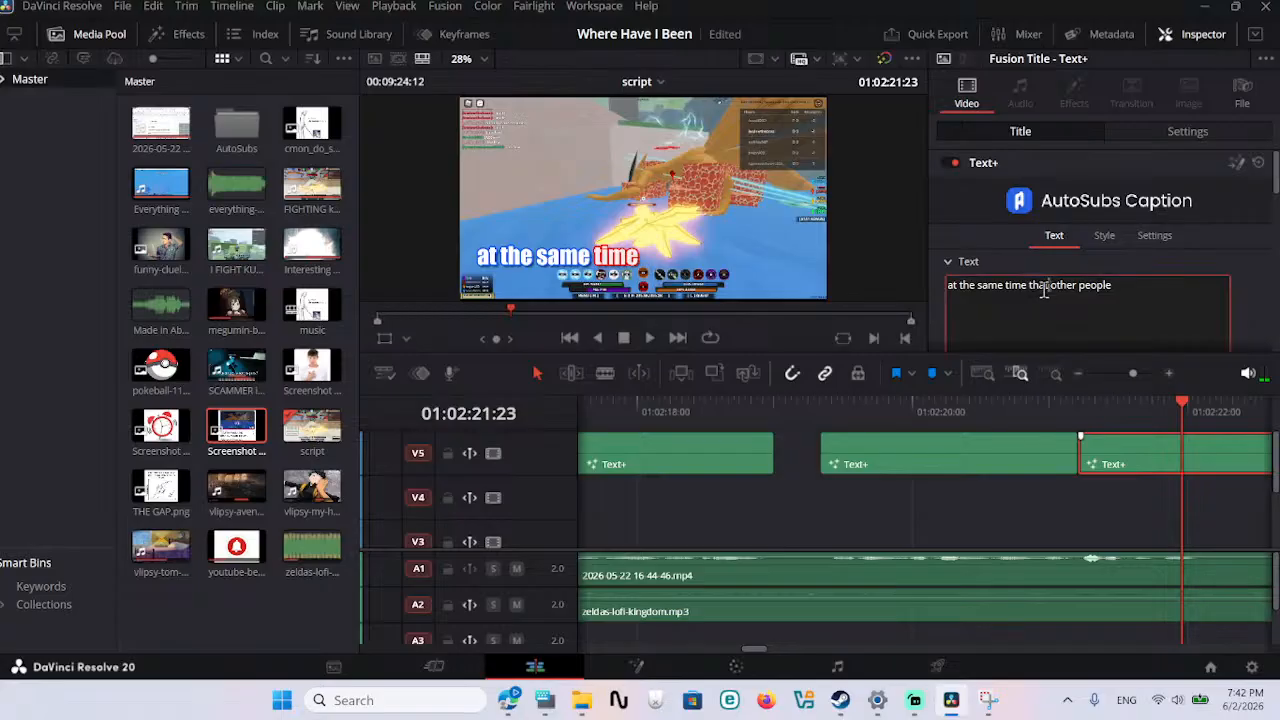
left_click_drag(1051, 289, 945, 293)
key("BackSpace")
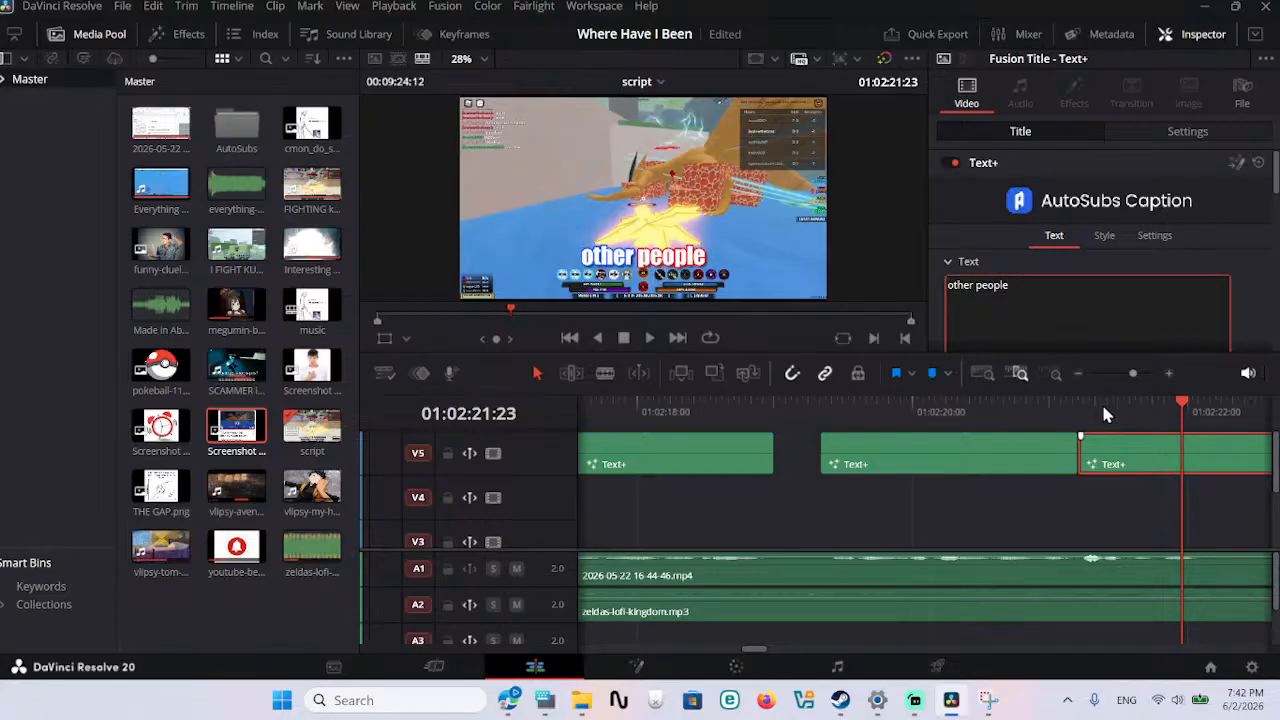
left_click(1101, 401)
key("space")
key("space")
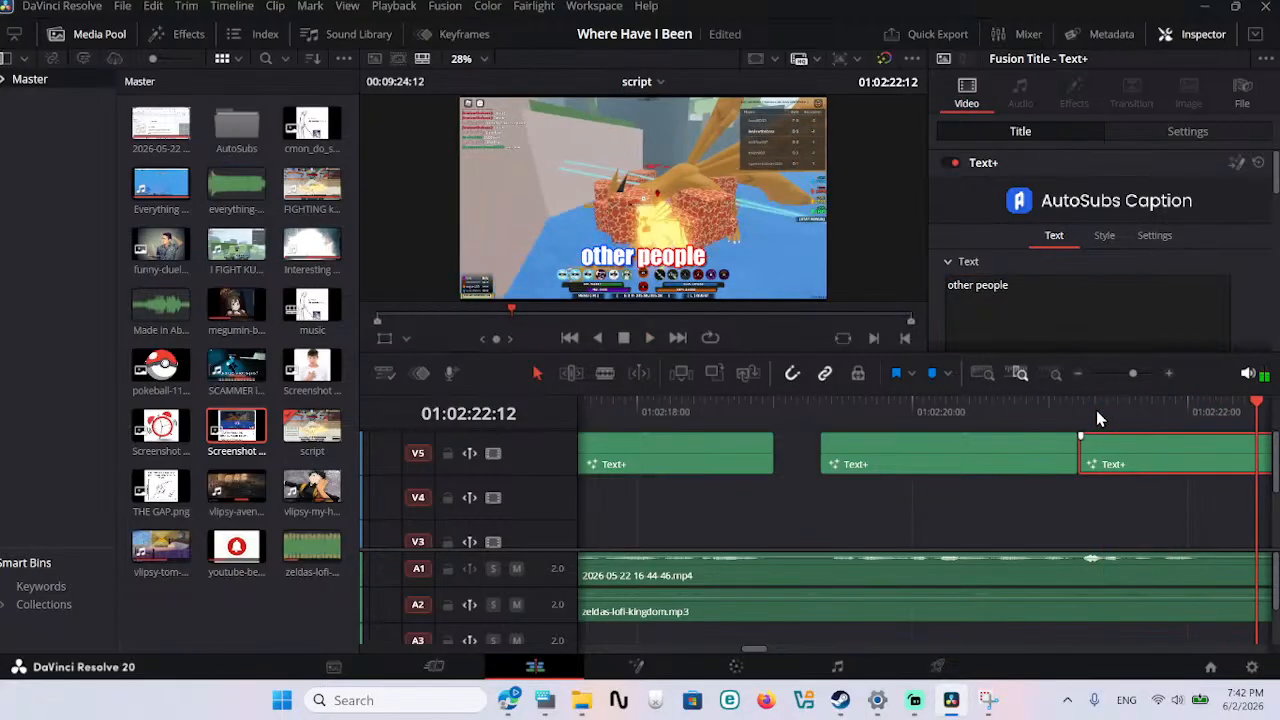
Step: Roll the start of the "that were my age" caption to about 01:02:22:14 and its end to about 01:02:23:15
scroll(1096, 410, "right", 5)
left_click_drag(1096, 457, 1027, 463)
key("space")
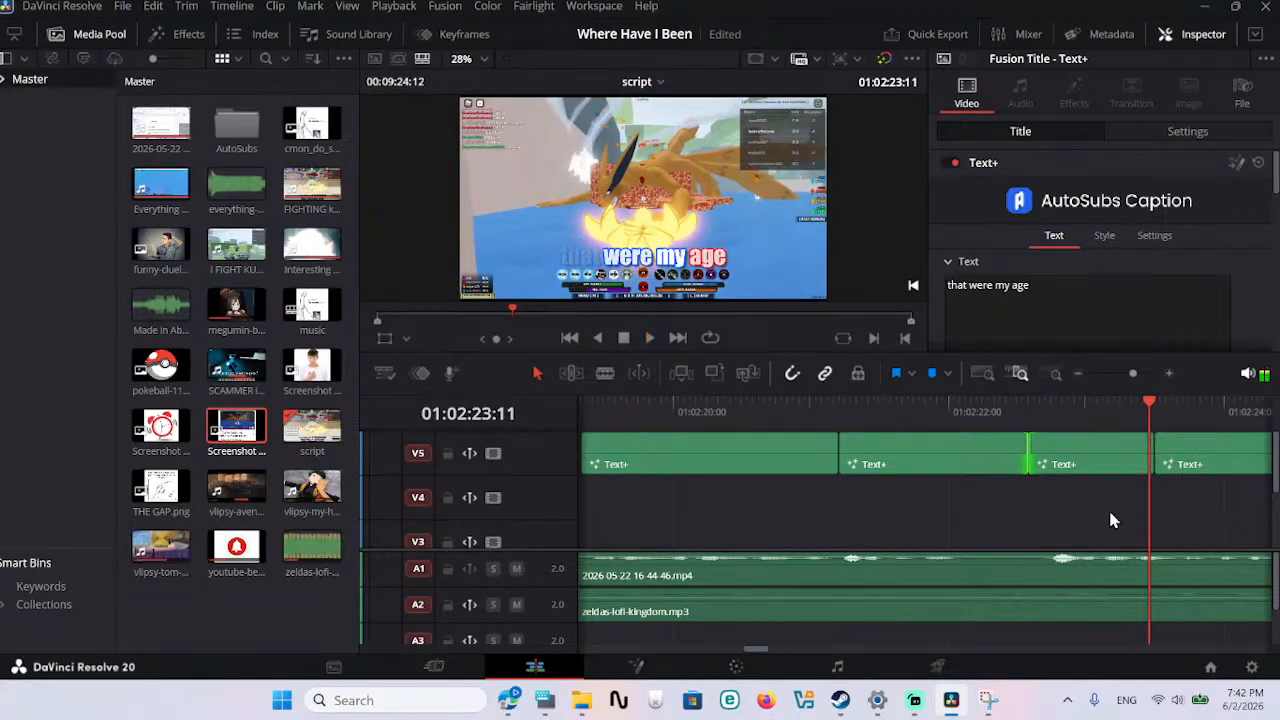
left_click_drag(1155, 460, 1172, 461)
key("space")
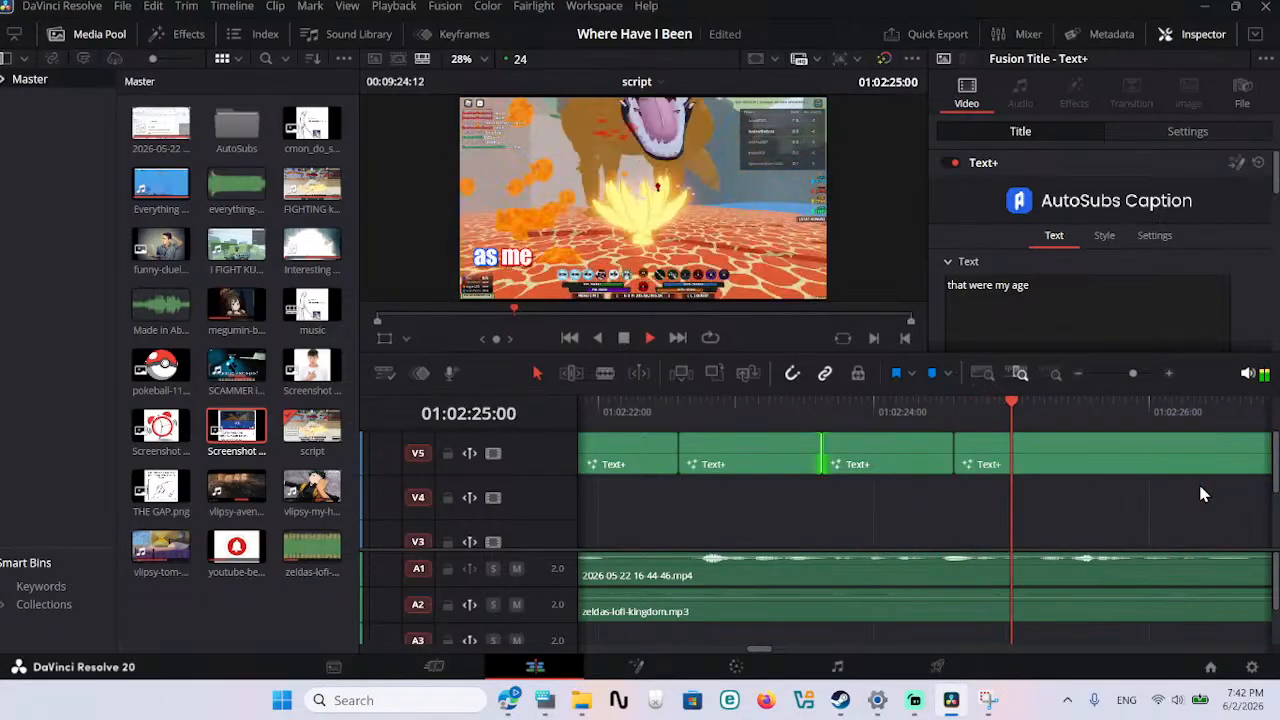
Step: Roll the end of the "and playing the same games" caption to about 01:02:24:22 and play on to 01:02:39:16
left_click(876, 411)
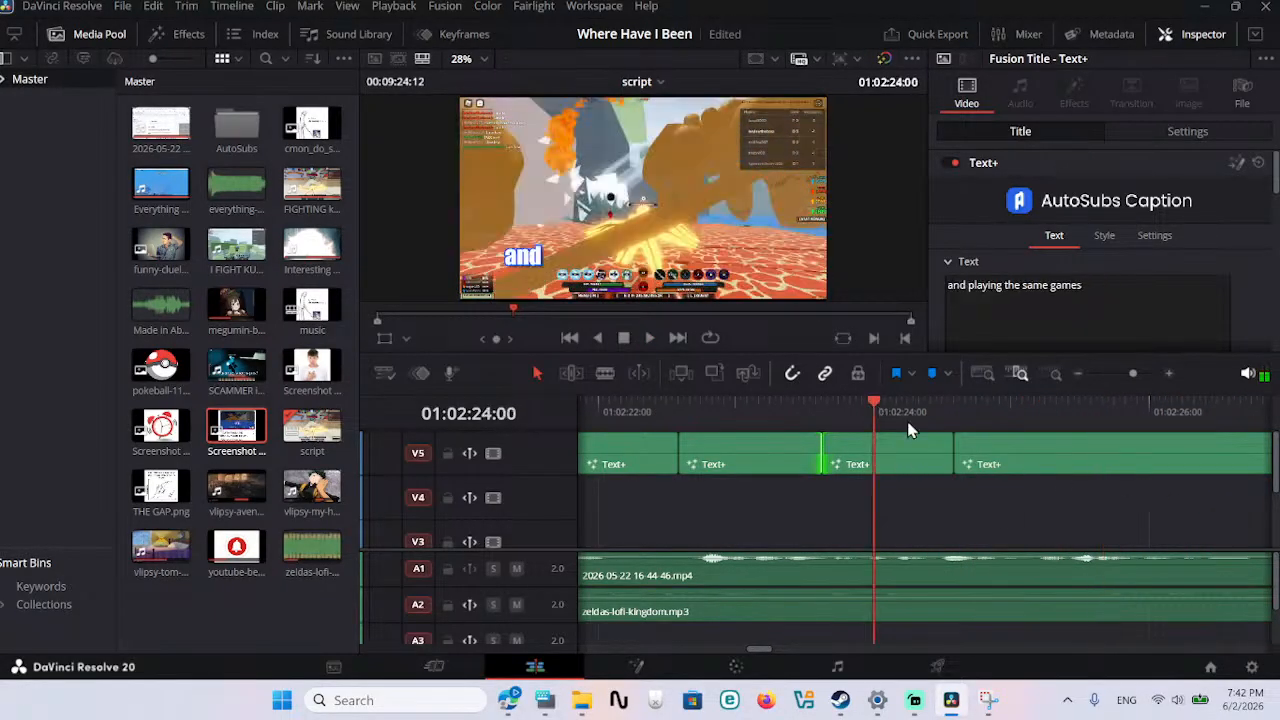
left_click_drag(955, 458, 997, 458)
key("space")
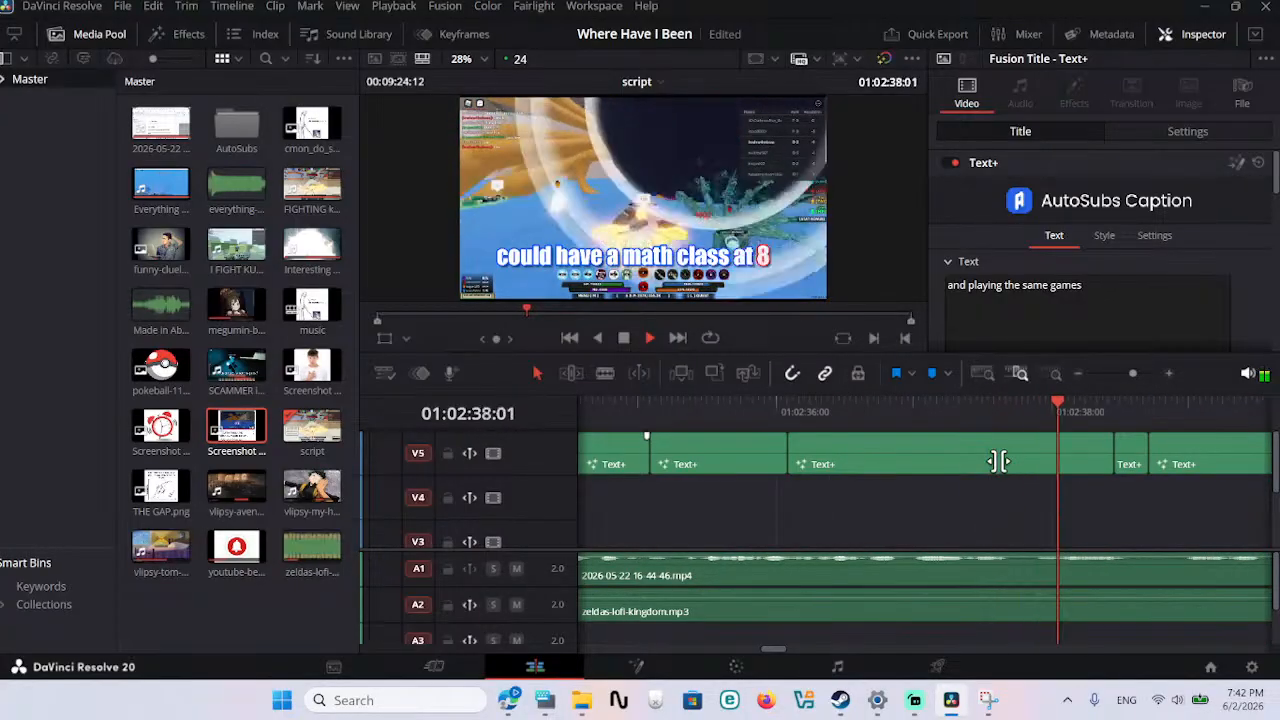
key("space")
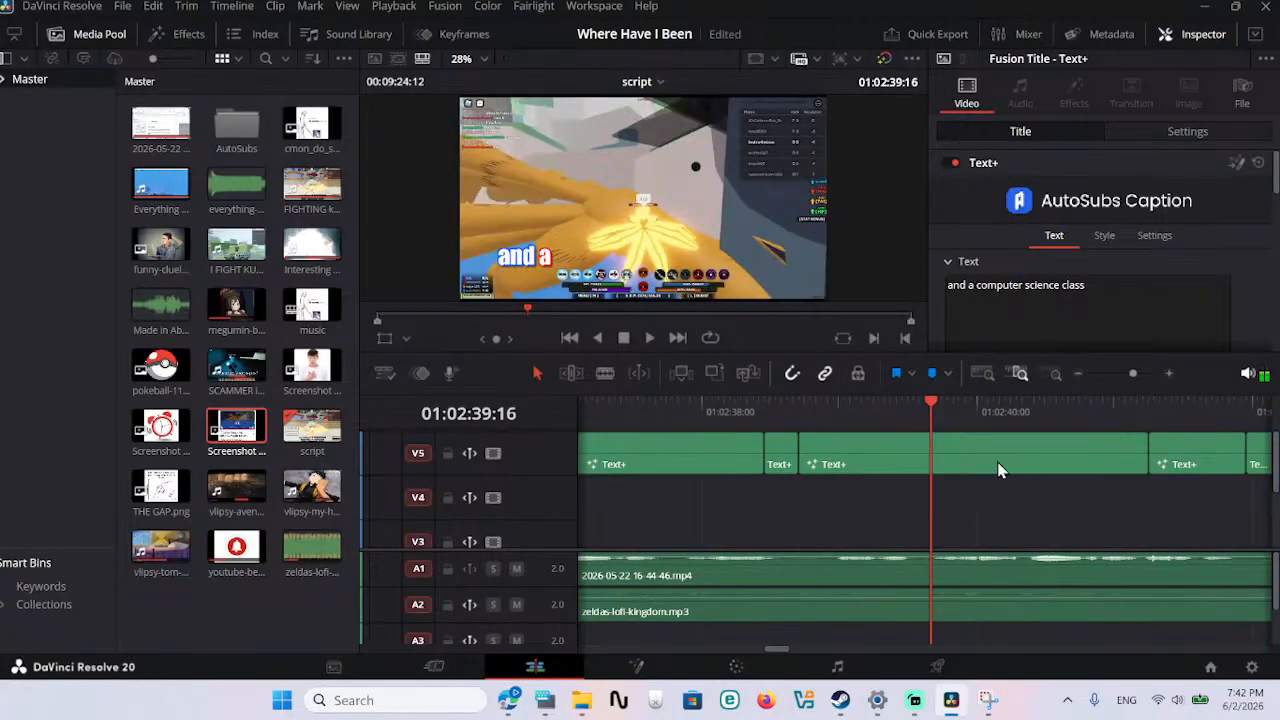
Step: Change the caption at 01:02:38:04 to read "could have a math class at 8 a.m" and play the result
left_click(727, 414)
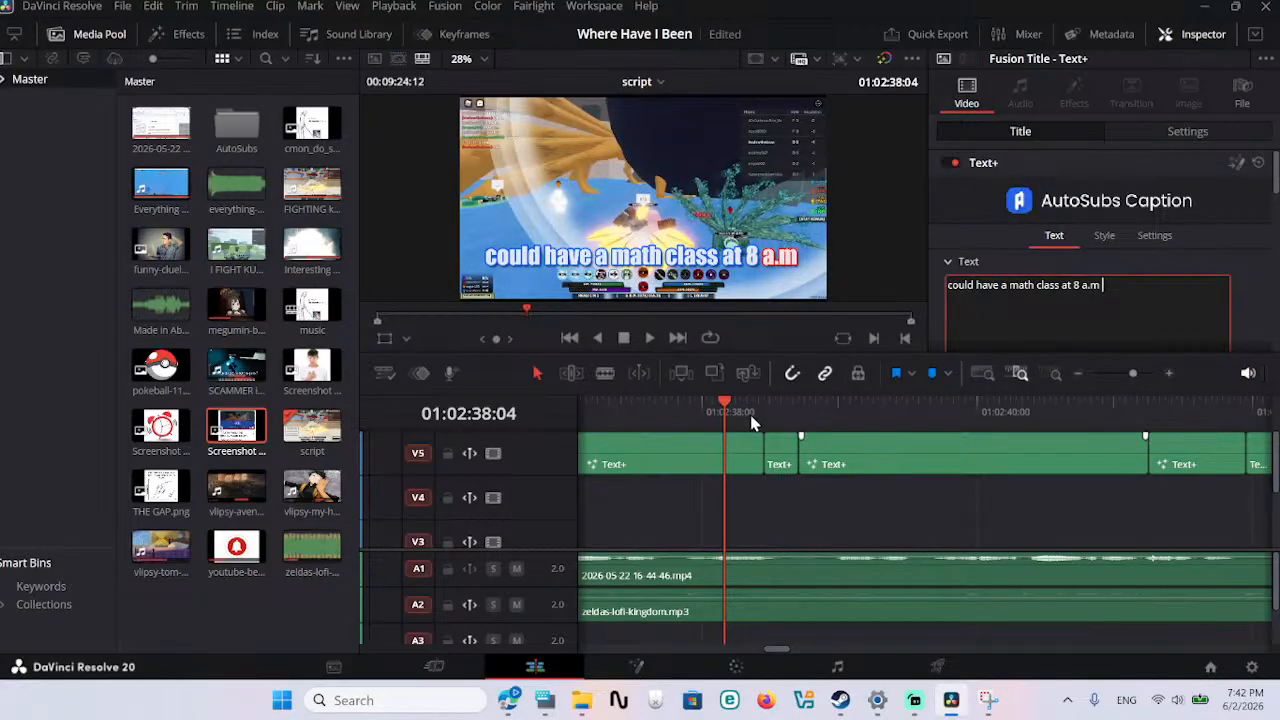
key("space")
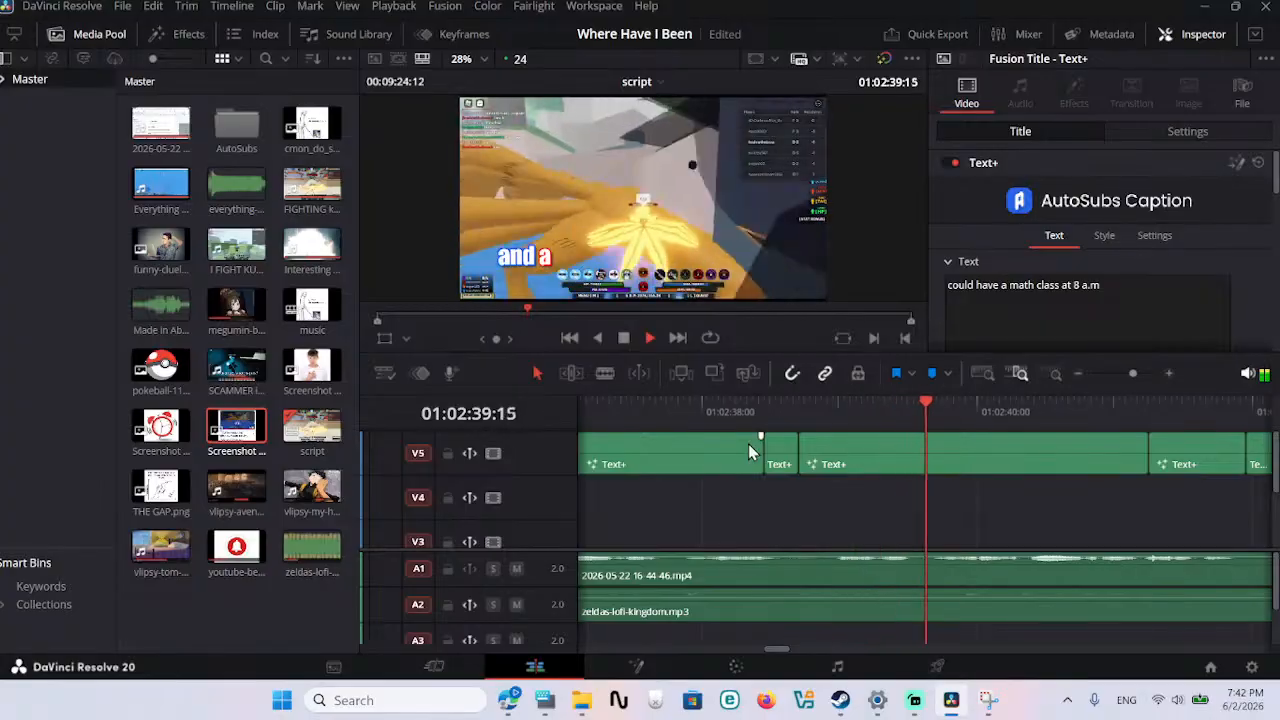
Step: Delete the short "m." caption at 01:02:38:14 while keeping its gap, so the other clips stay in place
left_click(785, 410)
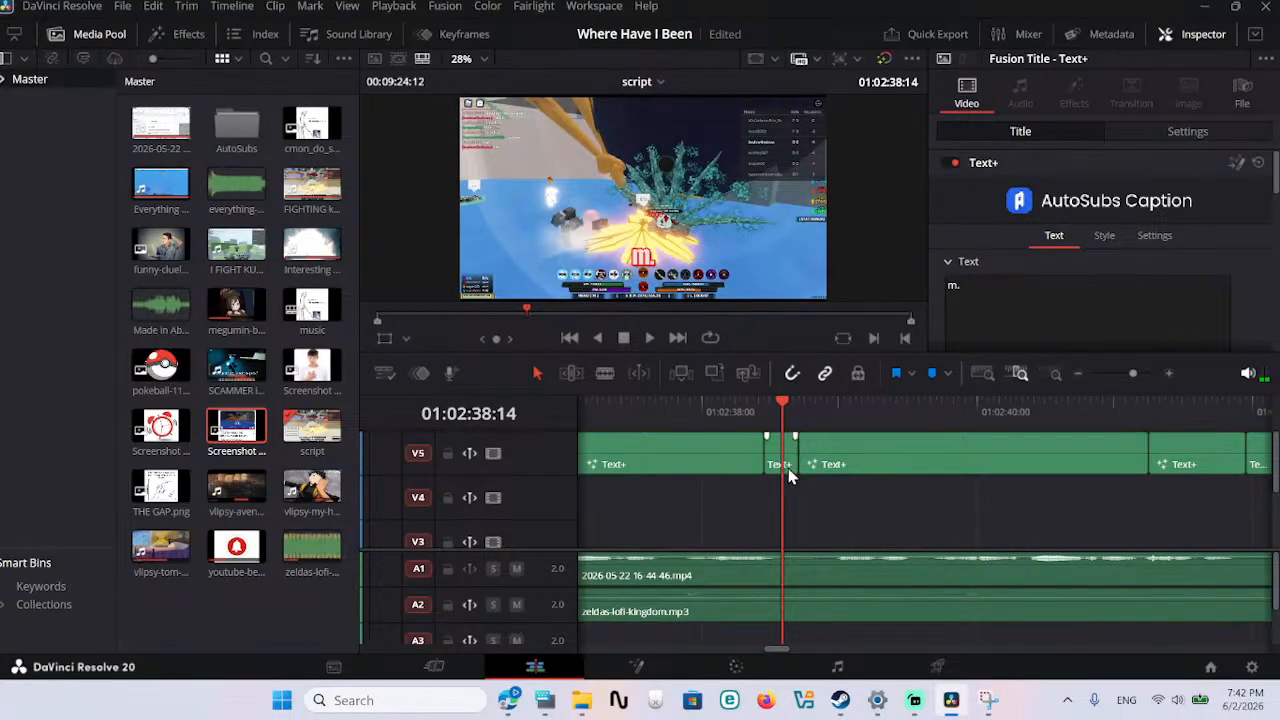
key("Delete")
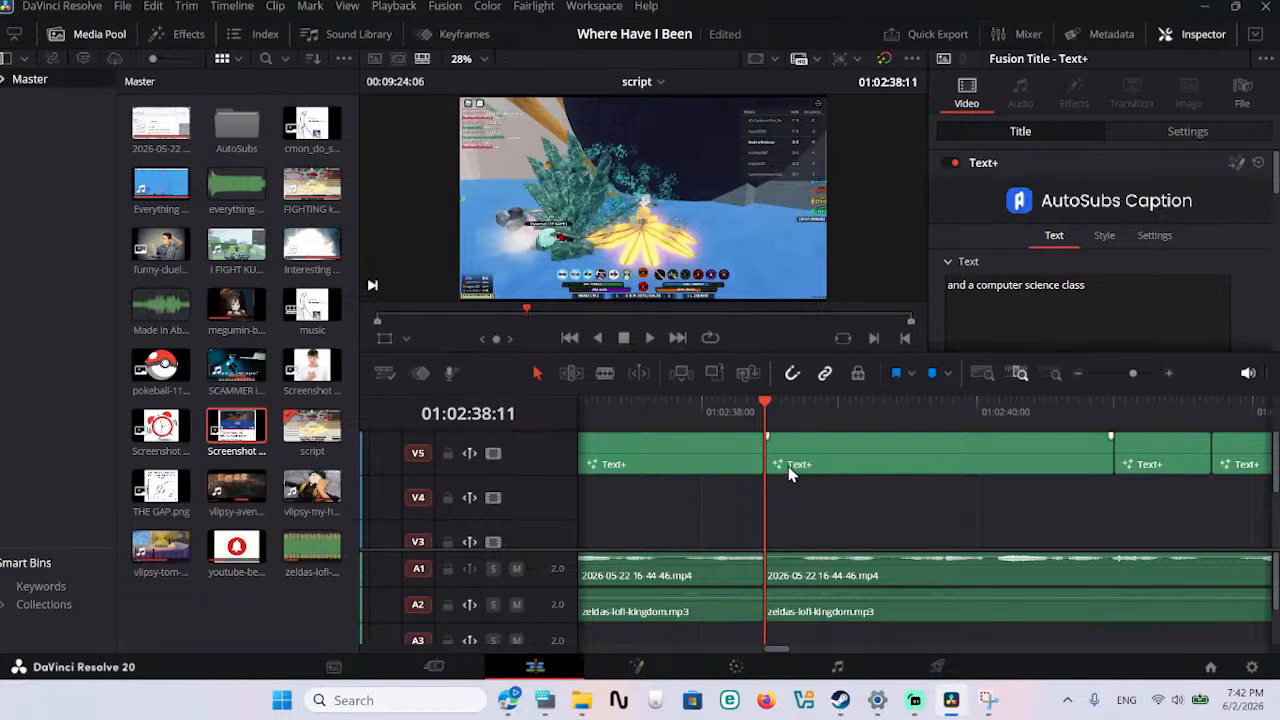
key("ctrl+z")
key("BackSpace")
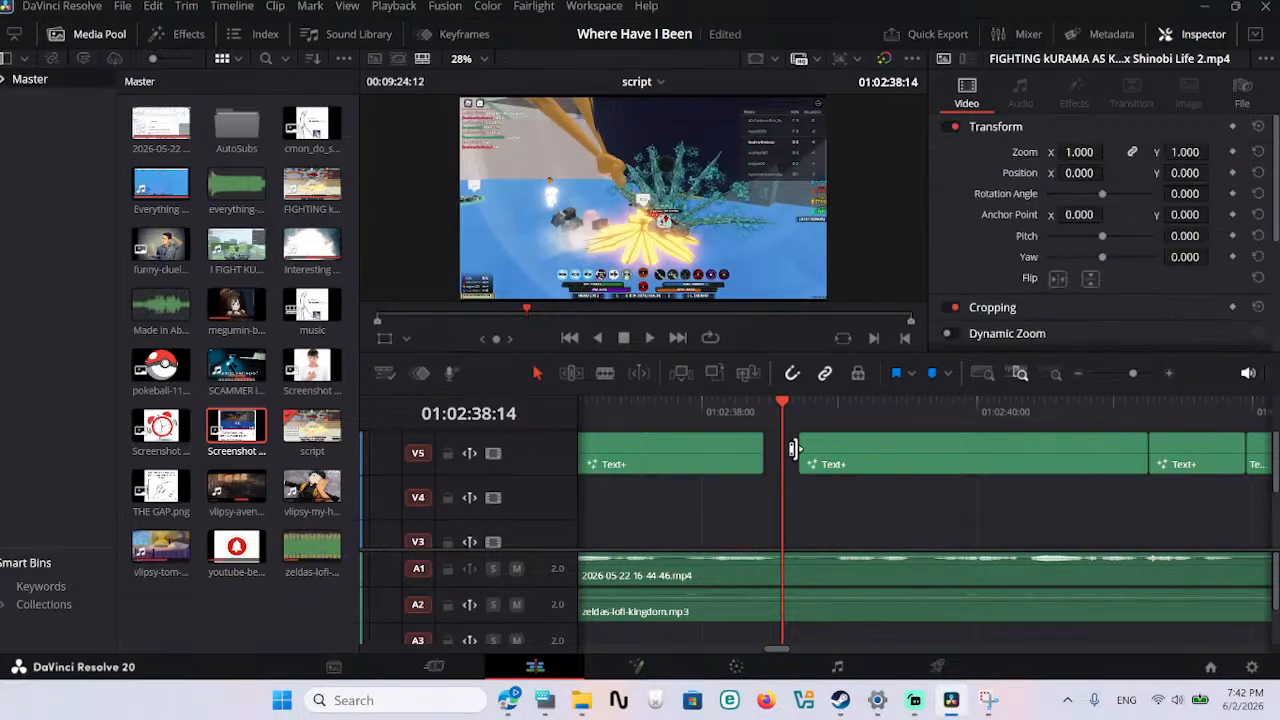
Step: Play on to about 01:02:45:06, and split the "And yes, I mean at six, not ending" caption at 01:02:43:14
key("space")
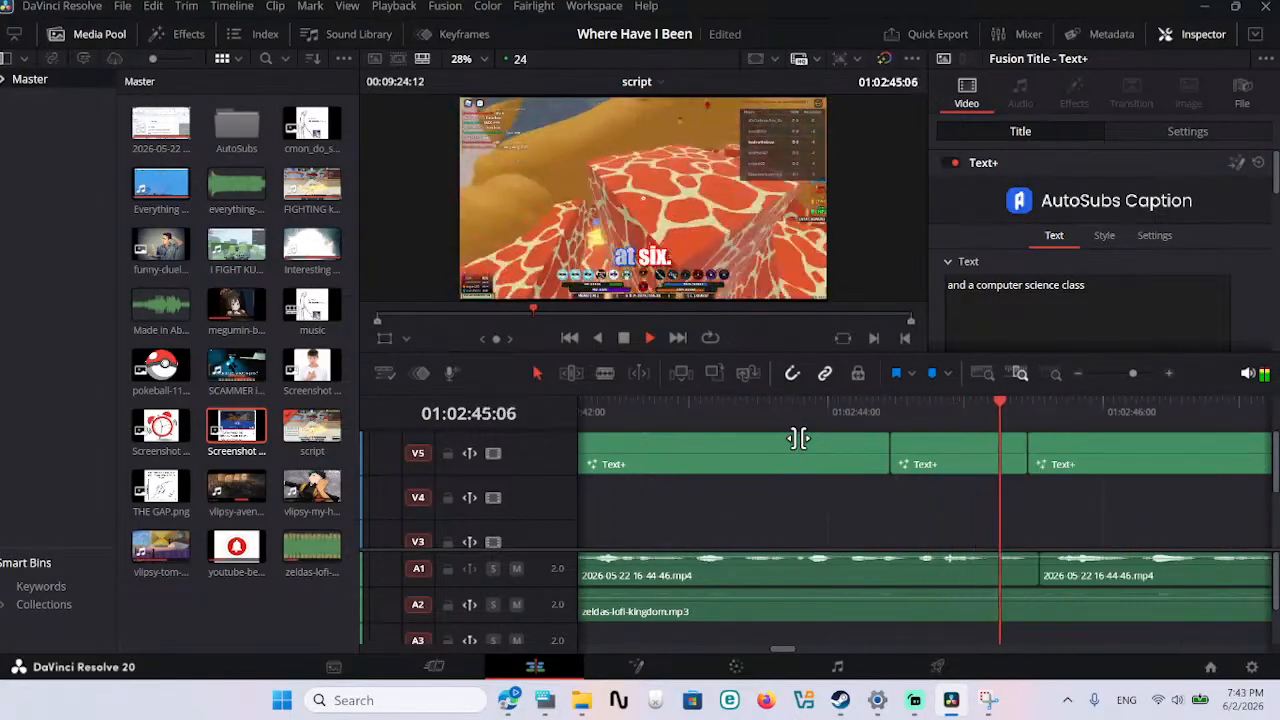
key("space")
left_click(908, 430)
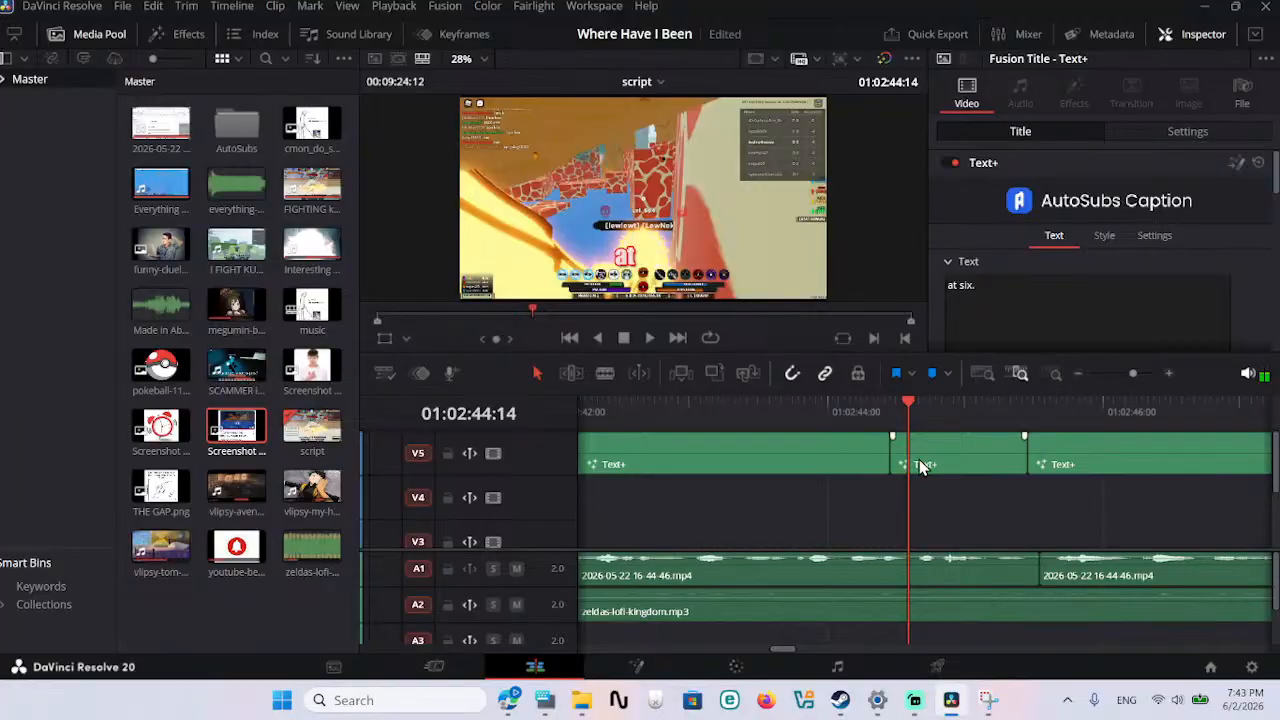
left_click(840, 408)
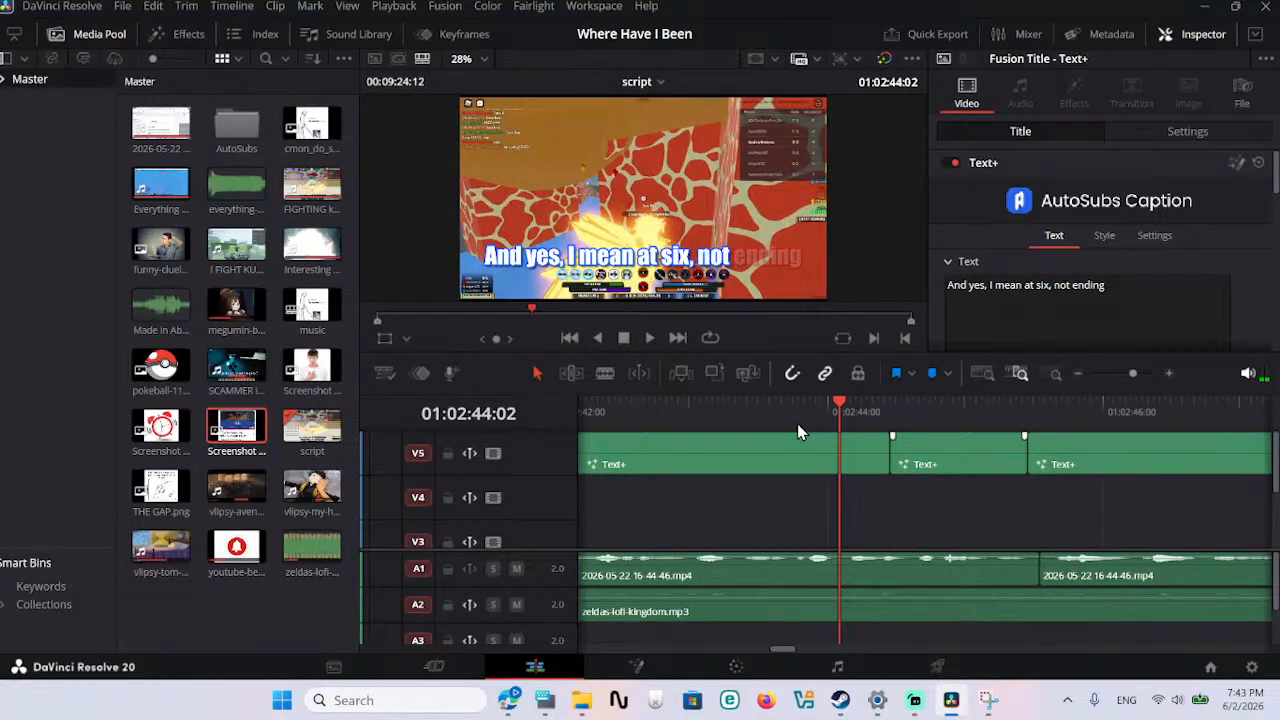
left_click(770, 408)
scroll(782, 445, "left", 2)
scroll(891, 446, "left", 1)
left_click(931, 460)
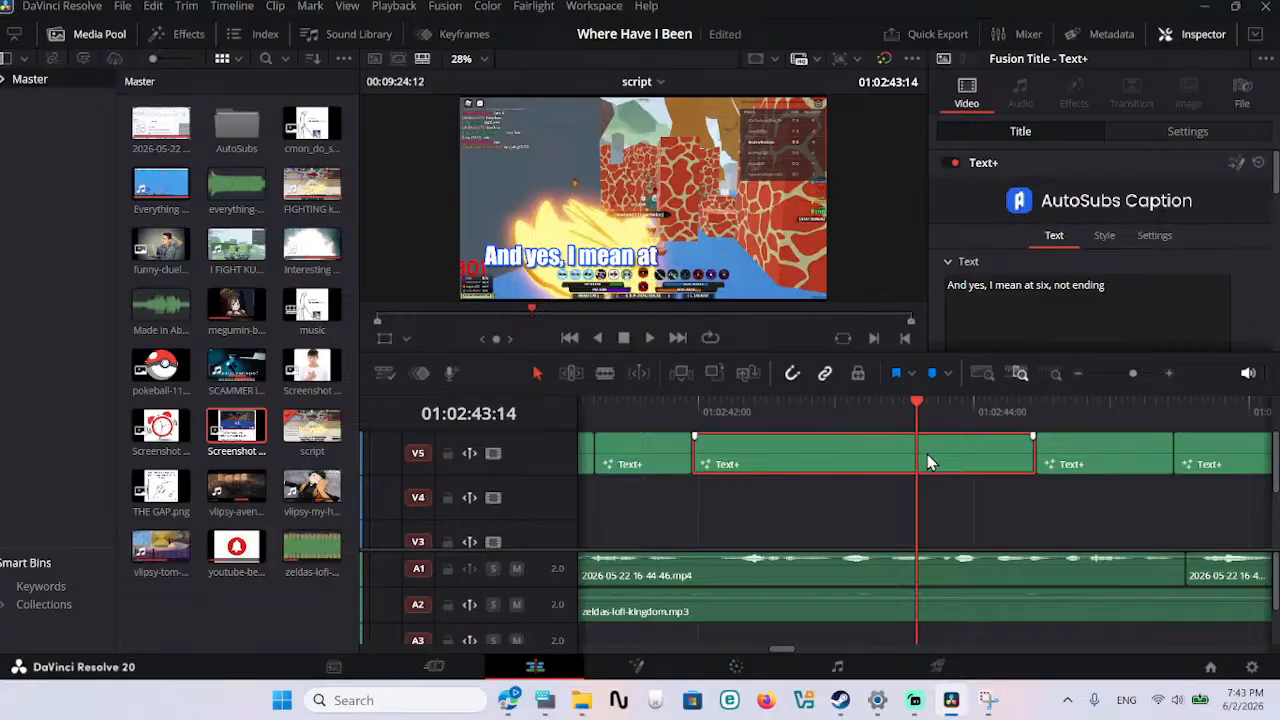
key("b")
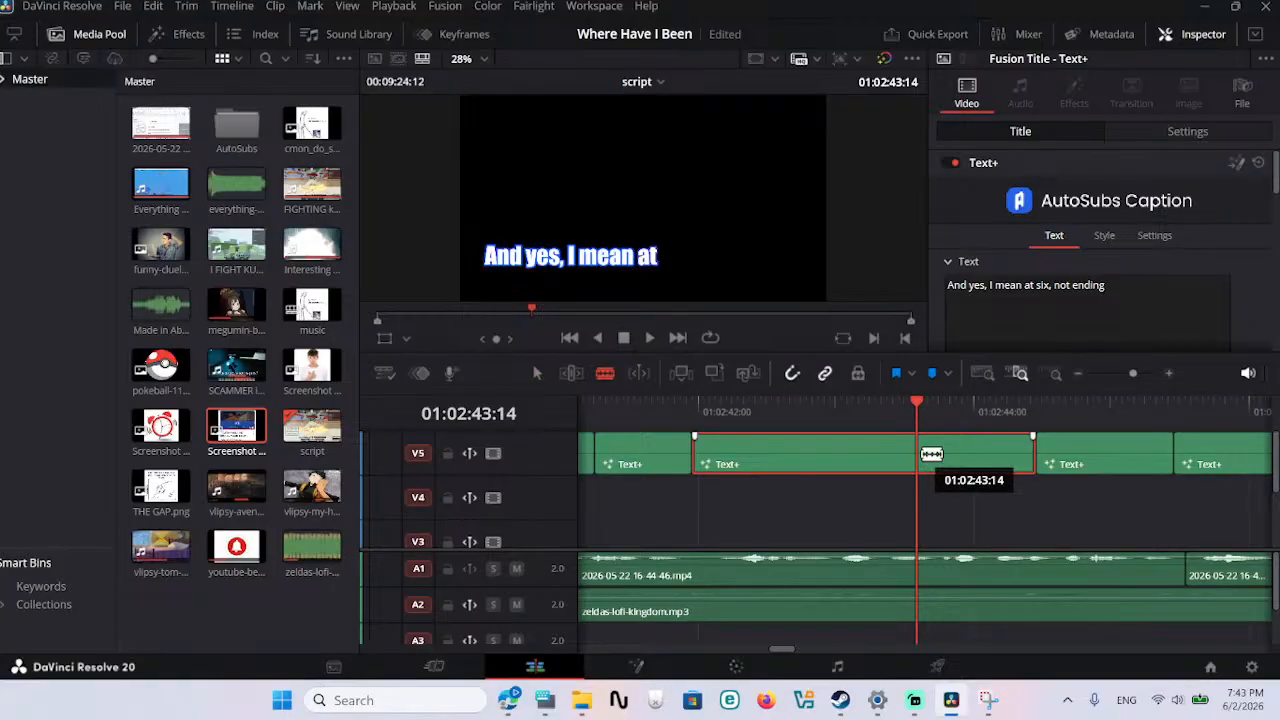
left_click(931, 454)
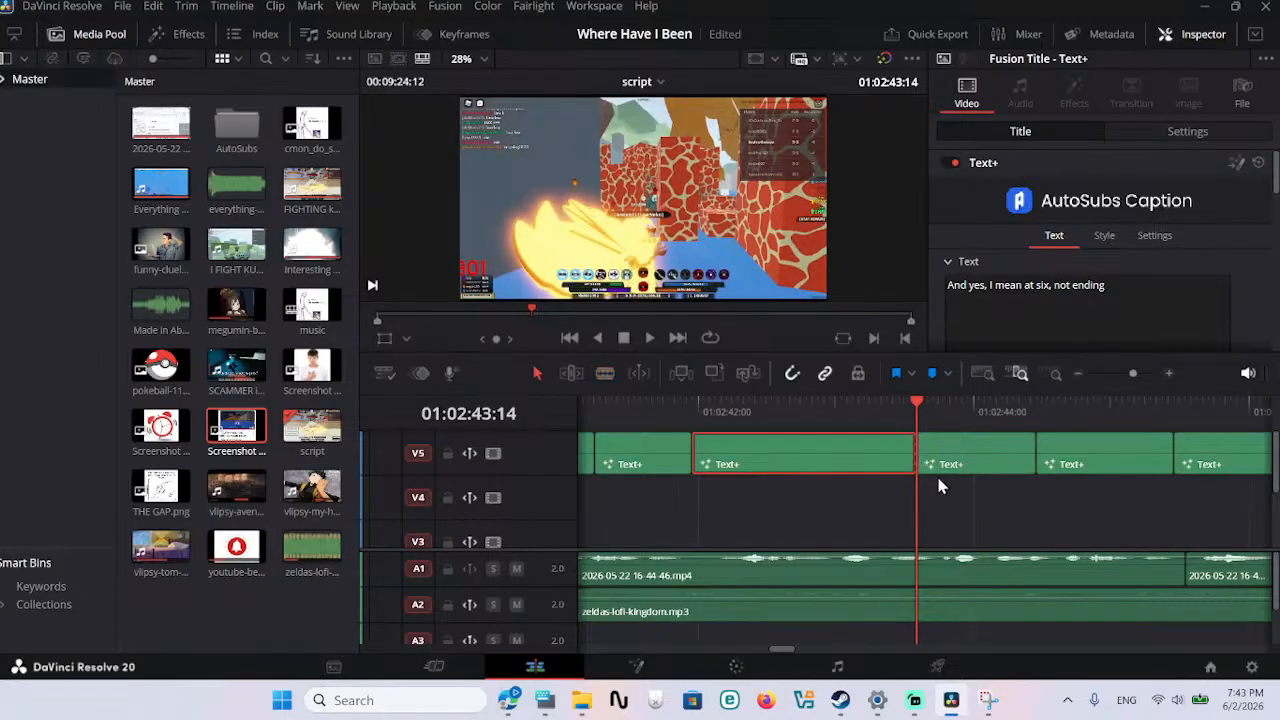
Step: Play the split caption and roll the cut between its two parts to about 01:02:43:21
left_click(855, 416)
left_click(713, 418)
key("space")
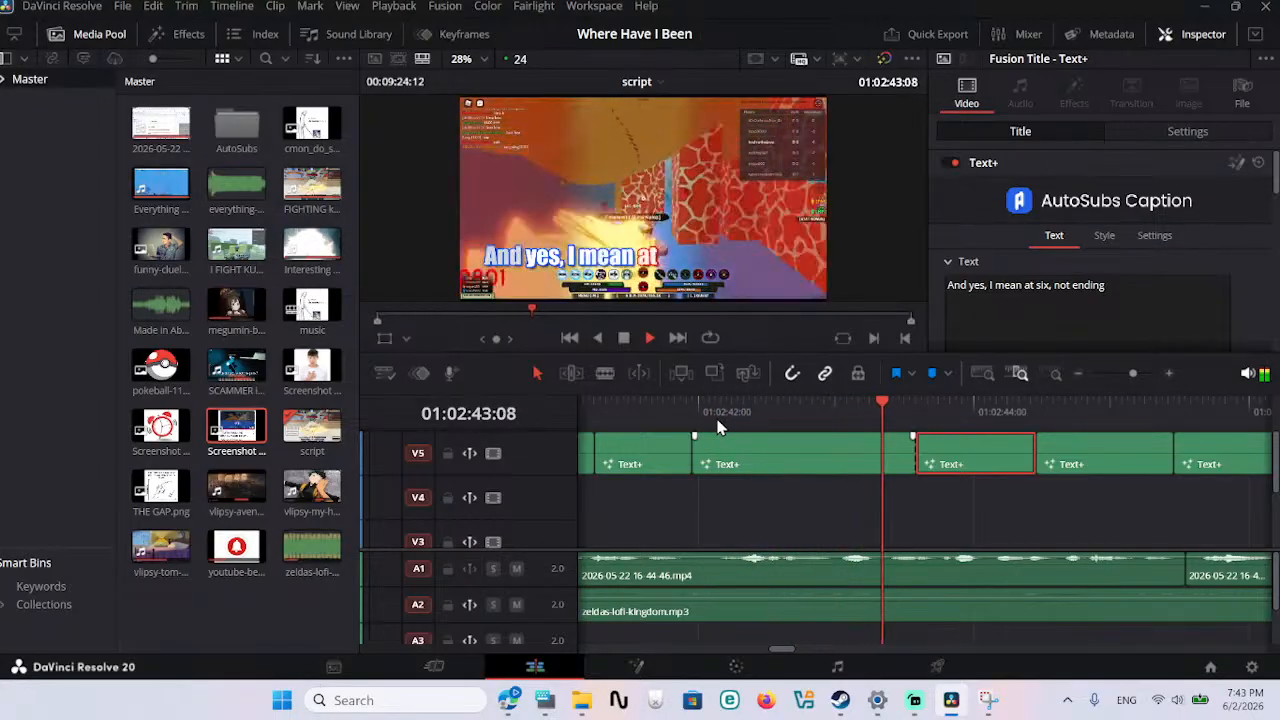
left_click_drag(908, 457, 955, 460)
key("space")
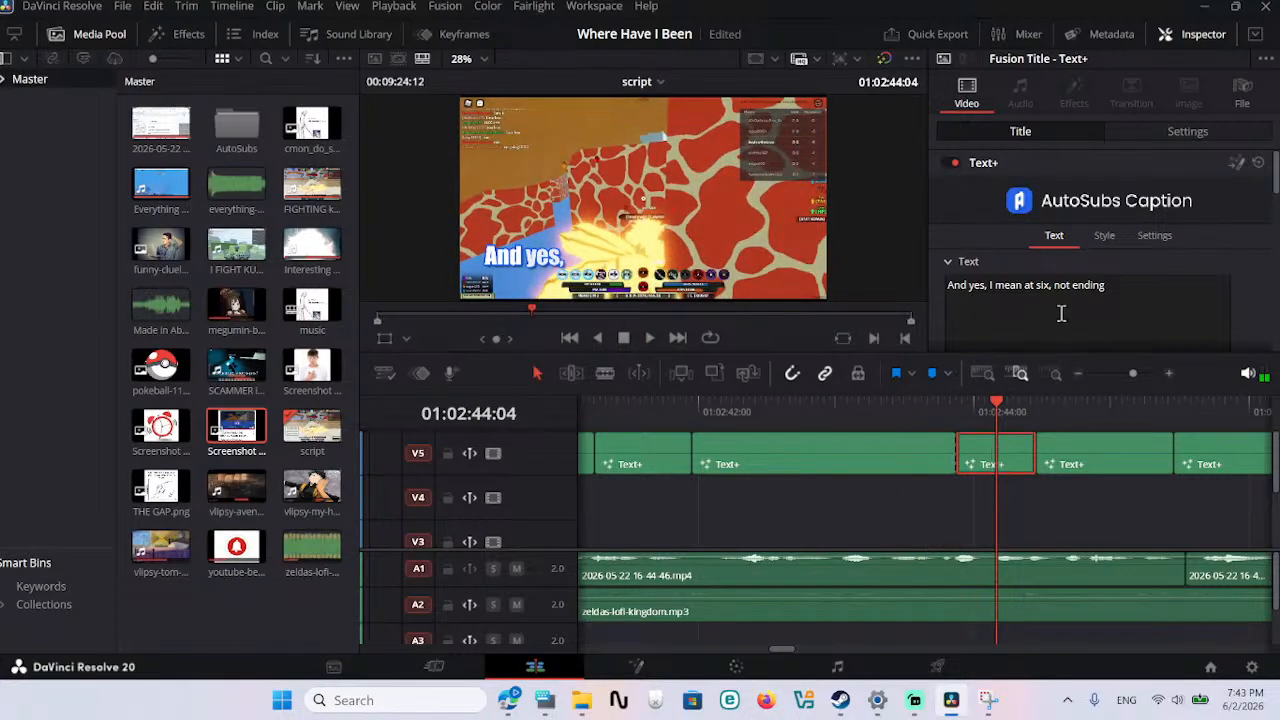
Step: Change the caption after the cut at 01:02:43:21 to read "not ending", enlarge it to size 0.1693, and play the result
left_click(950, 289, "shift")
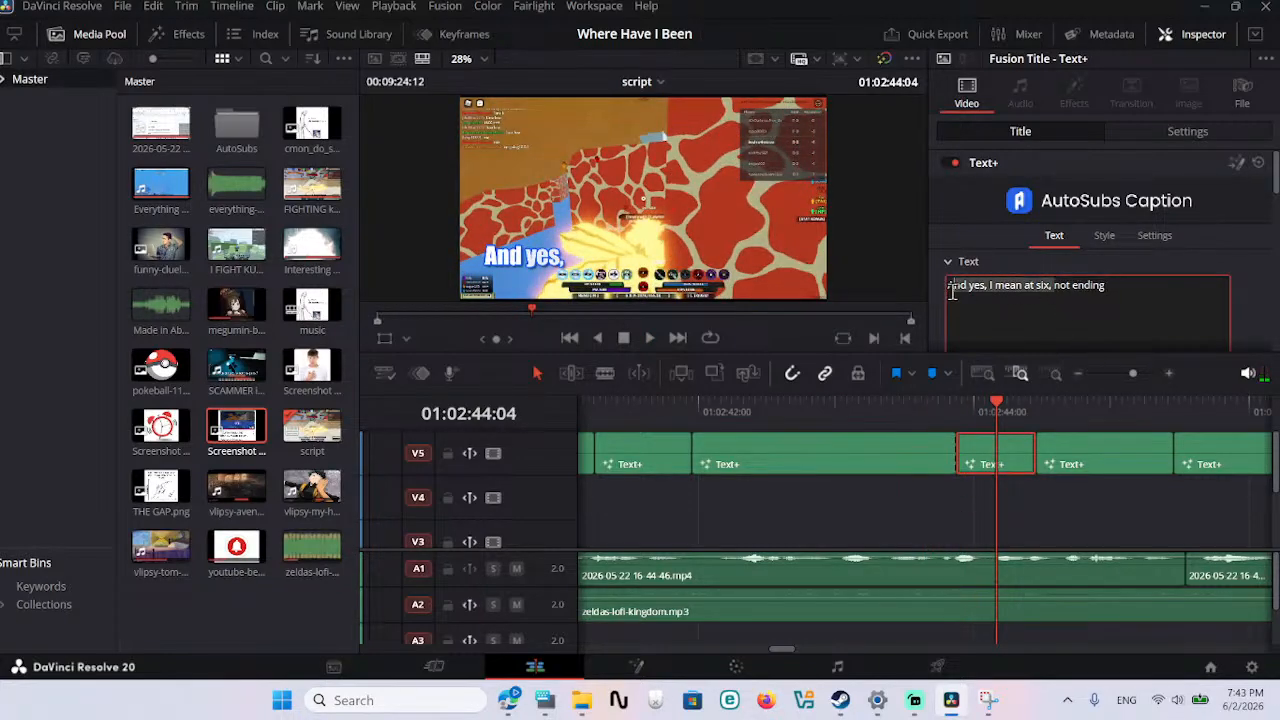
key("BackSpace")
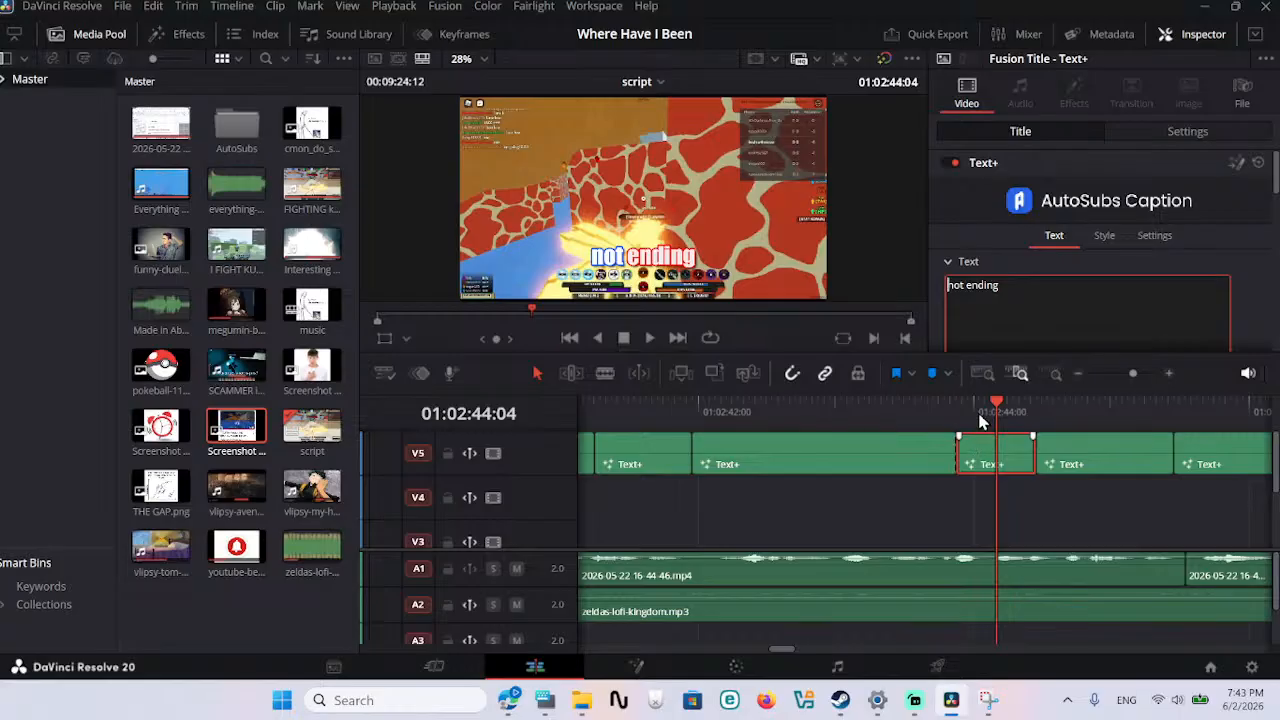
scroll(1017, 300, "down", 4)
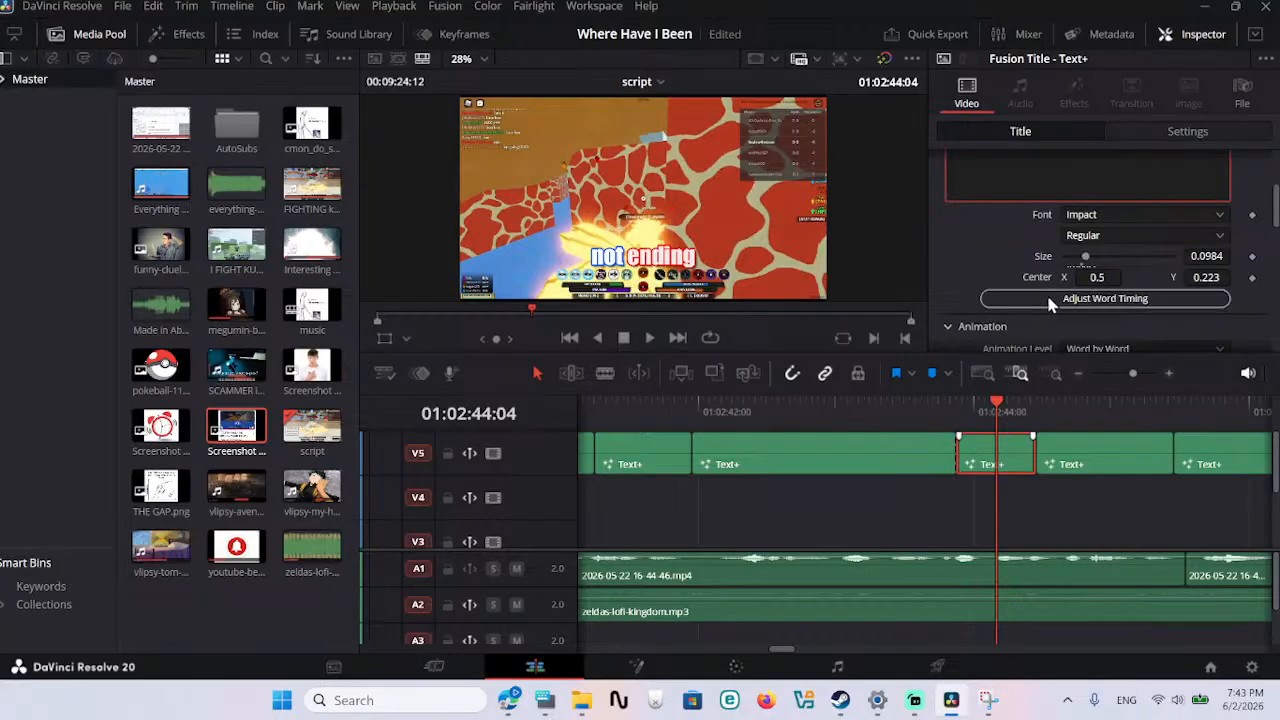
left_click_drag(1089, 257, 1102, 259)
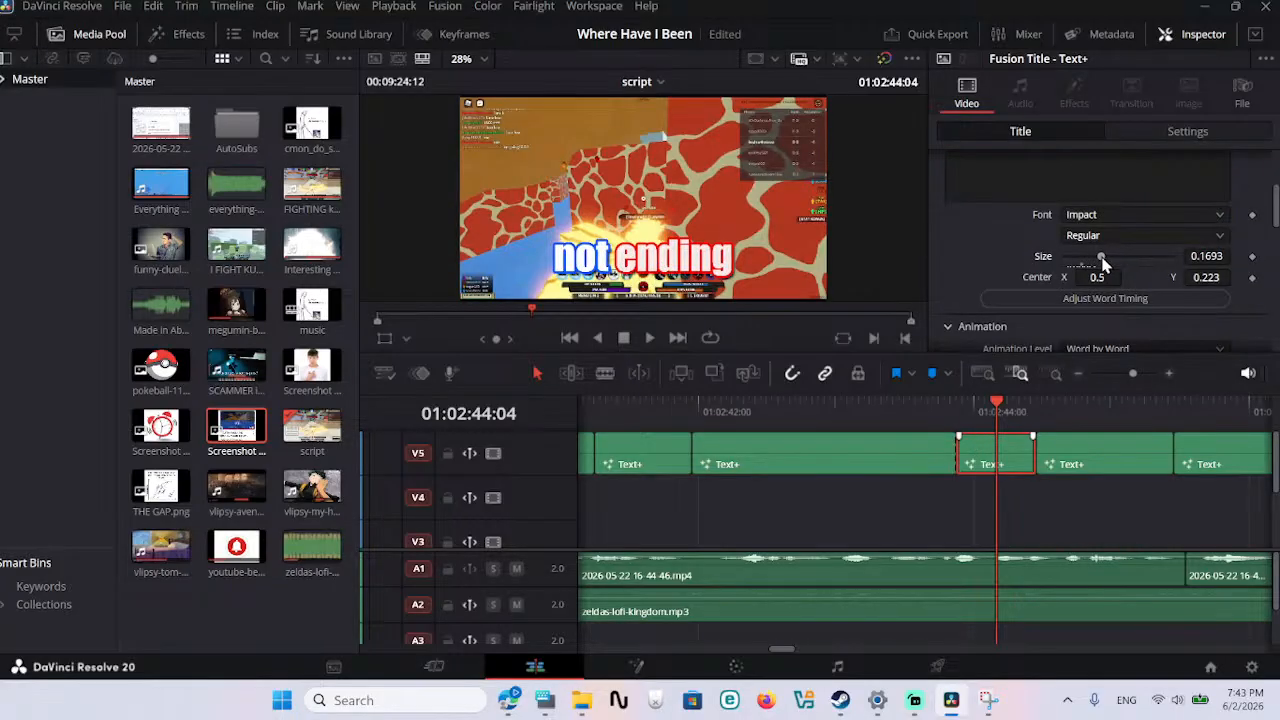
left_click(767, 414)
key("space")
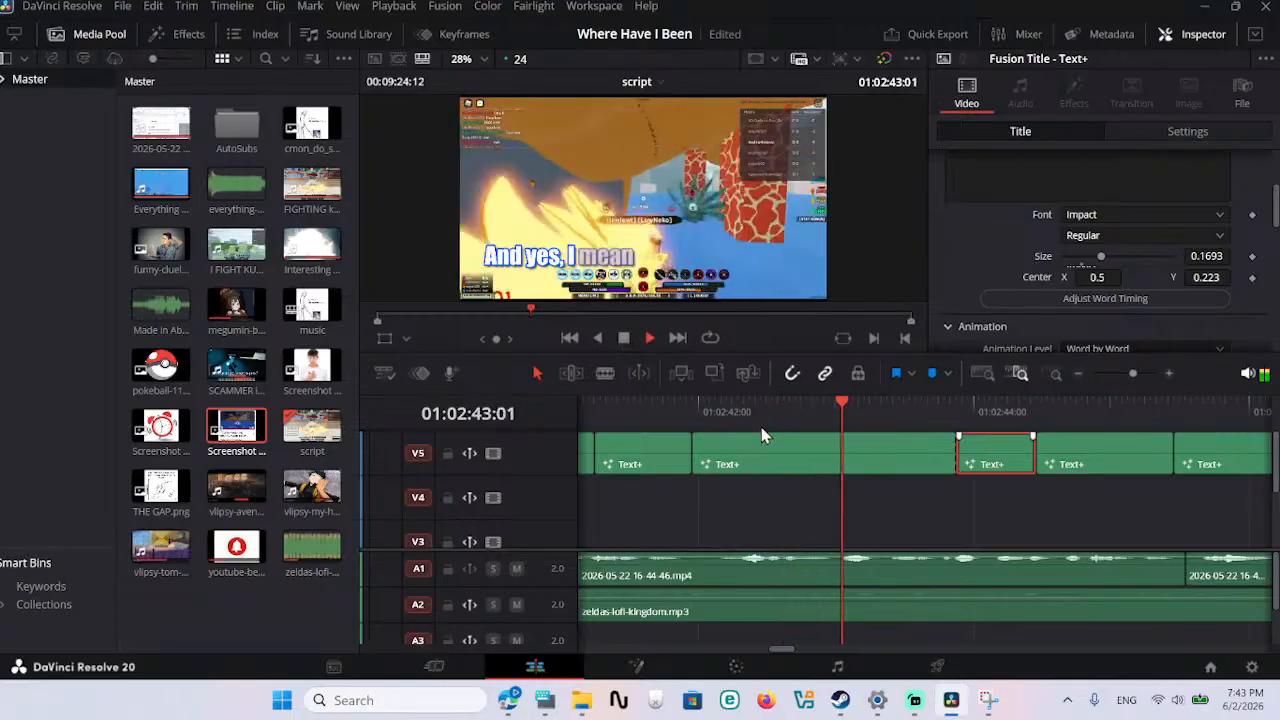
Step: Shorten the preceding caption at 01:02:42 to read "And yes, I mean at six," and play both captions
left_click(703, 412)
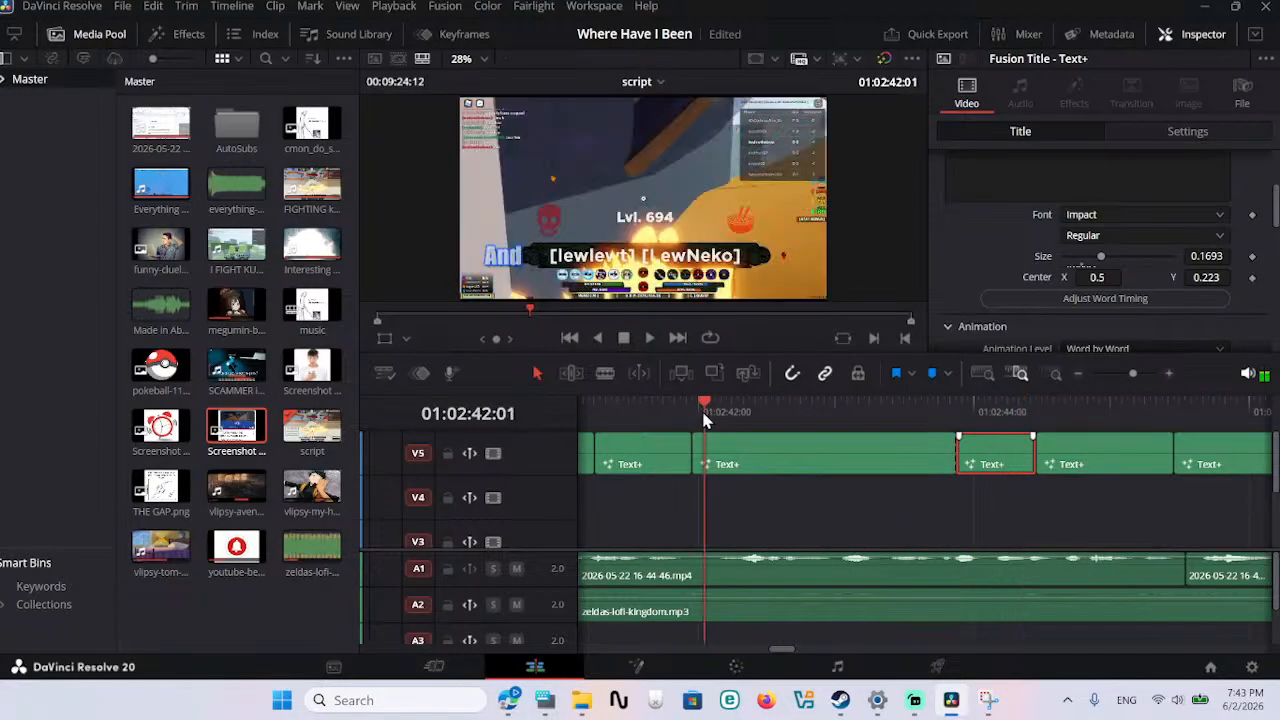
key("space")
left_click(869, 454)
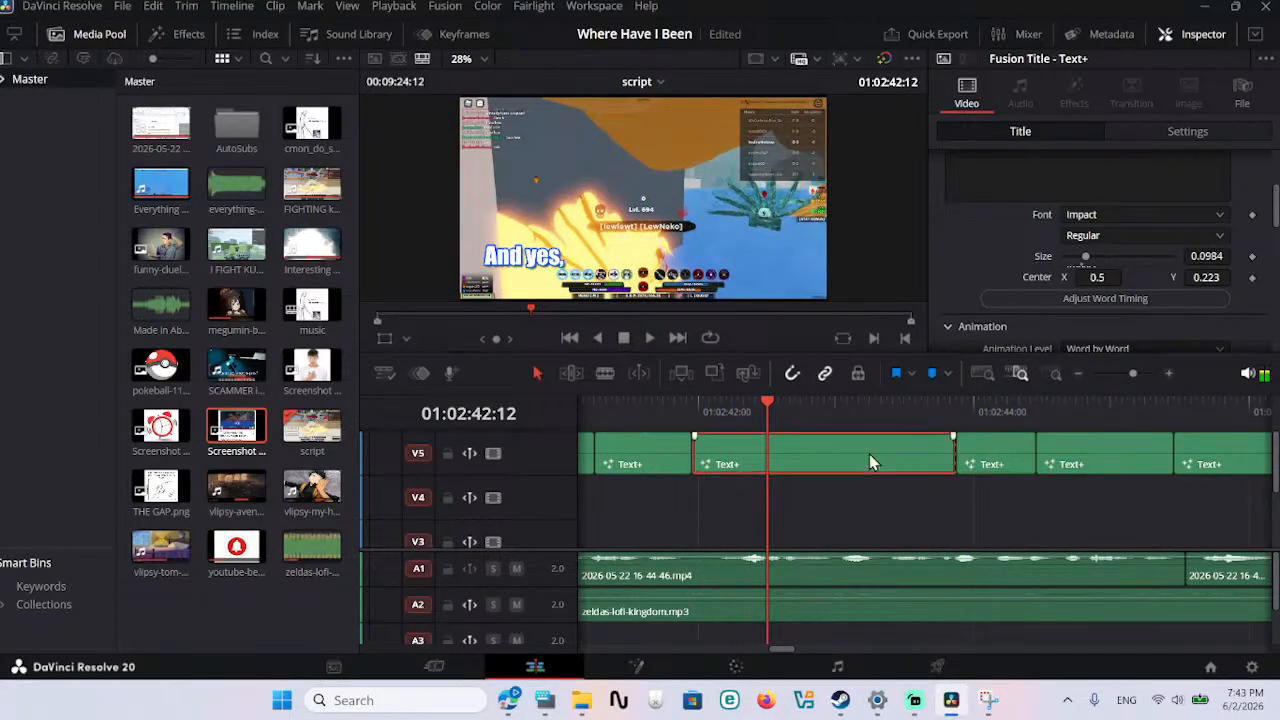
scroll(1016, 260, "up", 2)
left_click_drag(1124, 231, 1055, 236)
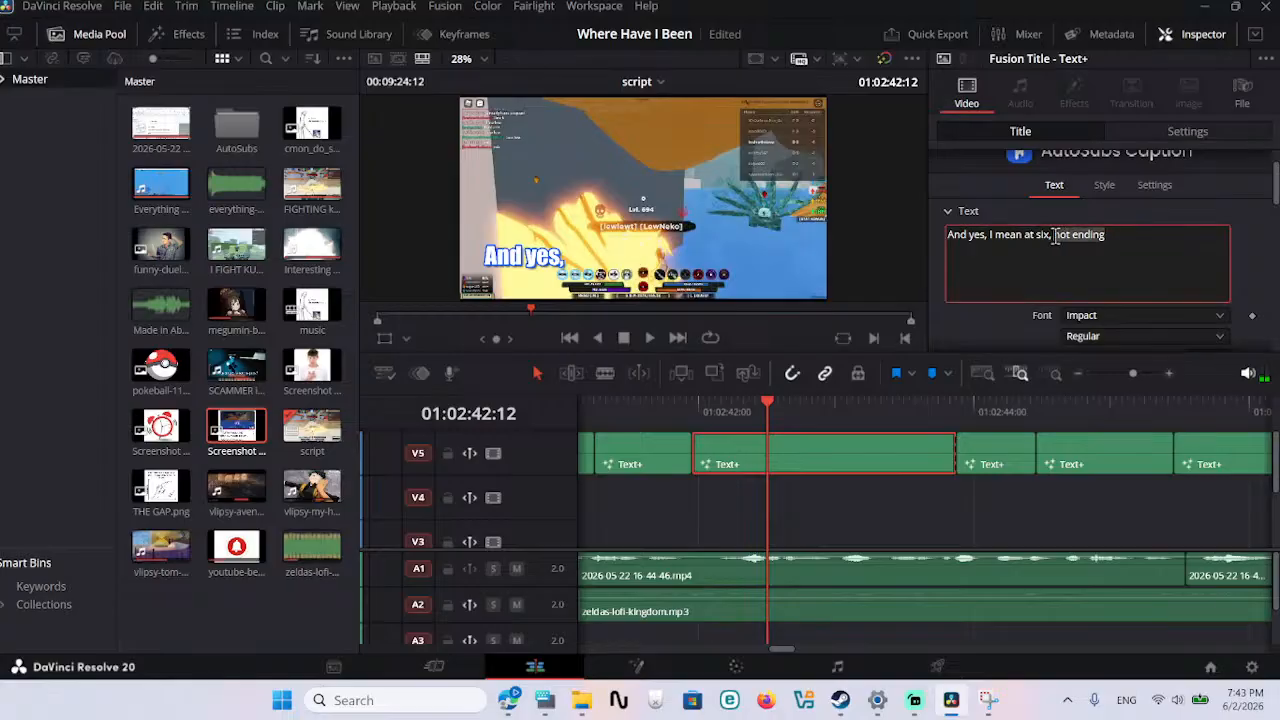
key("BackSpace")
left_click_drag(733, 414, 697, 414)
key("space")
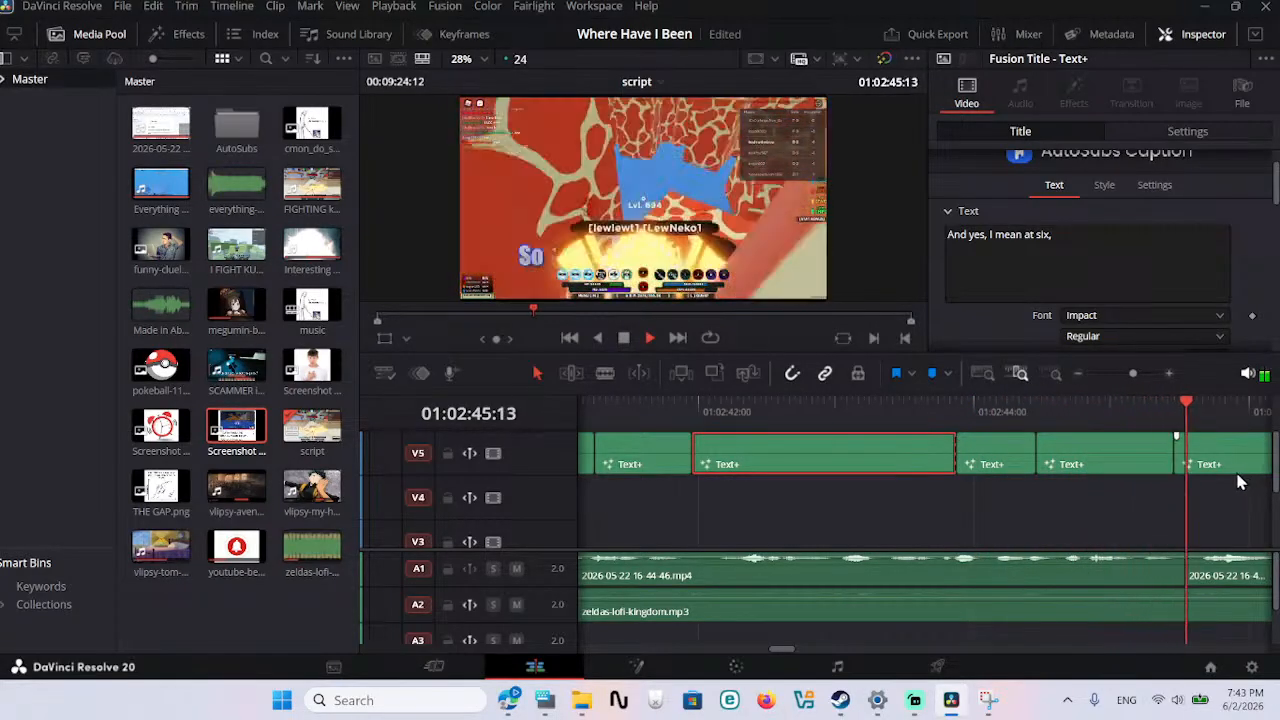
Step: Play on to about 01:03:48:14, lengthen the short "And" caption near 01:03:45:09, and continue playback to 01:05:39:09
key("space")
scroll(1006, 466, "left", 5)
scroll(616, 430, "left", 4)
left_click(757, 420)
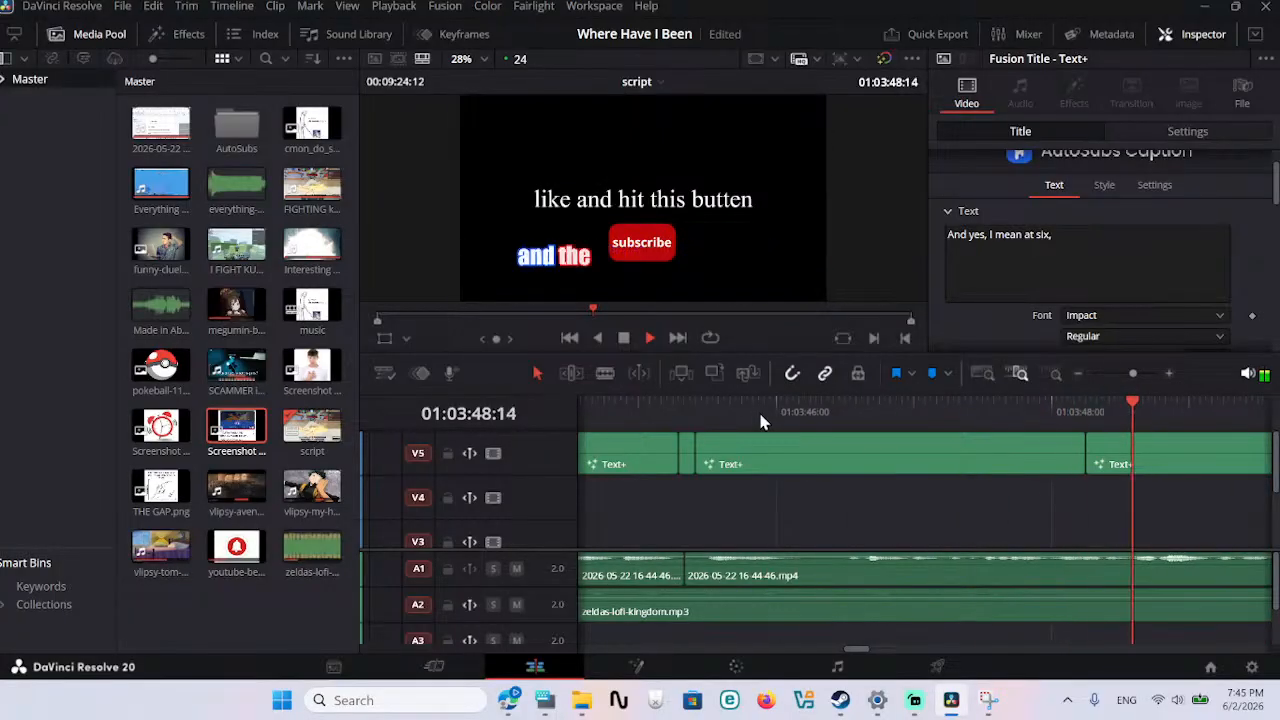
left_click(662, 410)
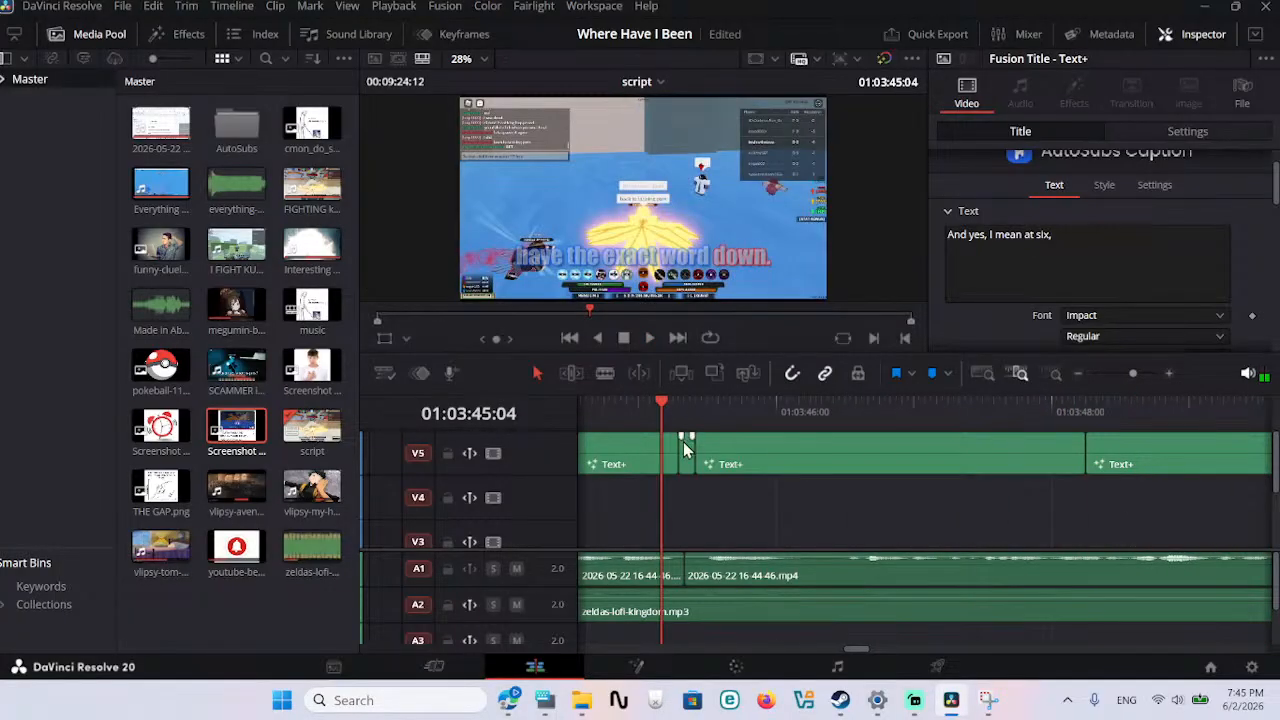
left_click(629, 412)
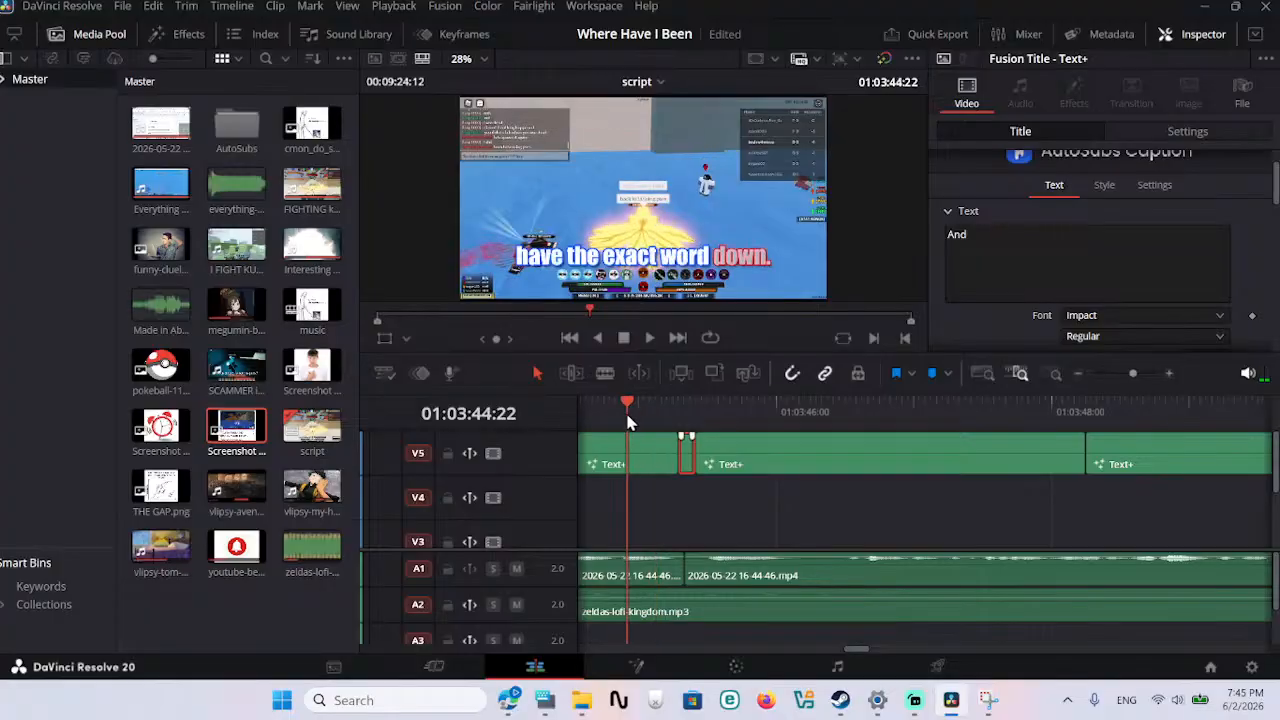
key("Down")
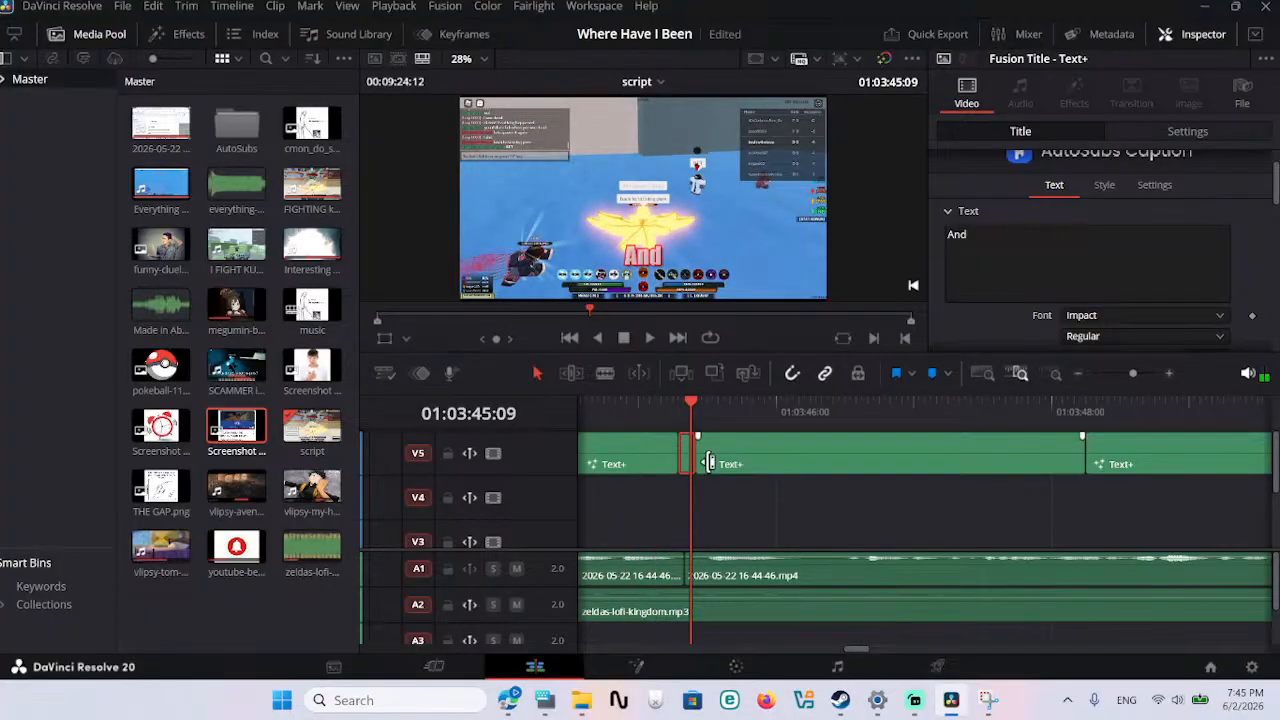
left_click_drag(693, 460, 788, 460)
key("space")
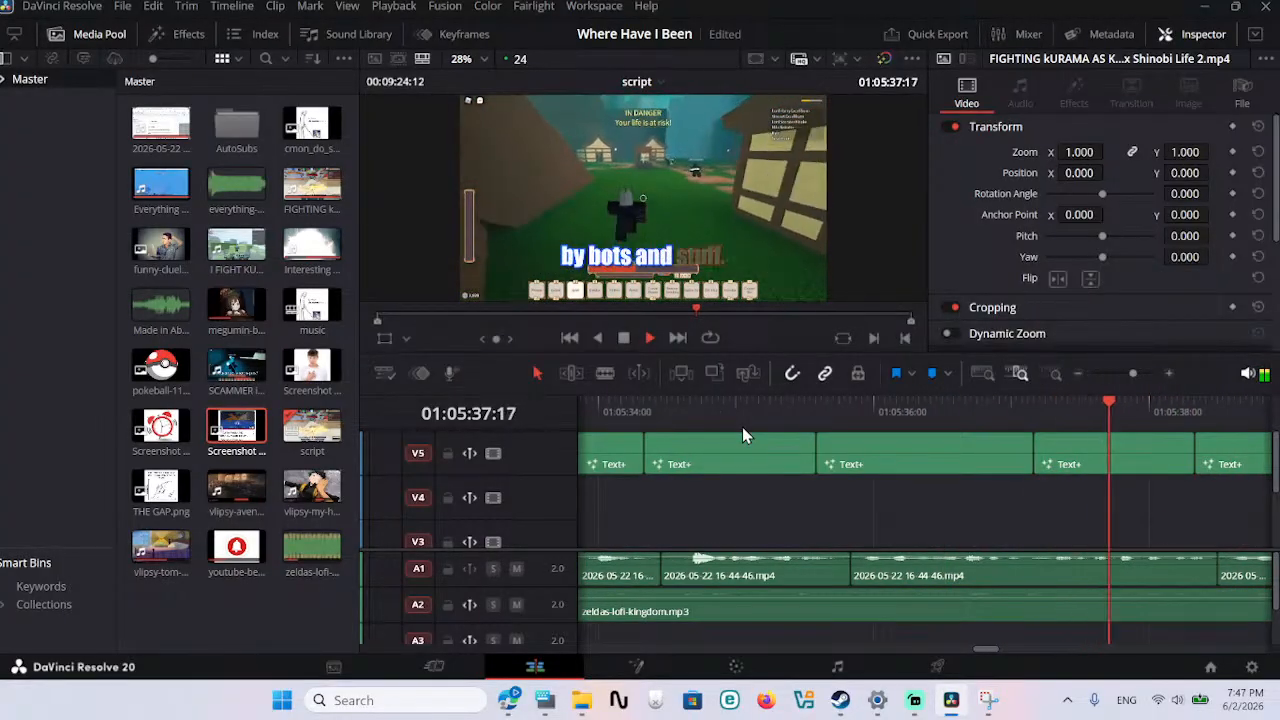
key("space")
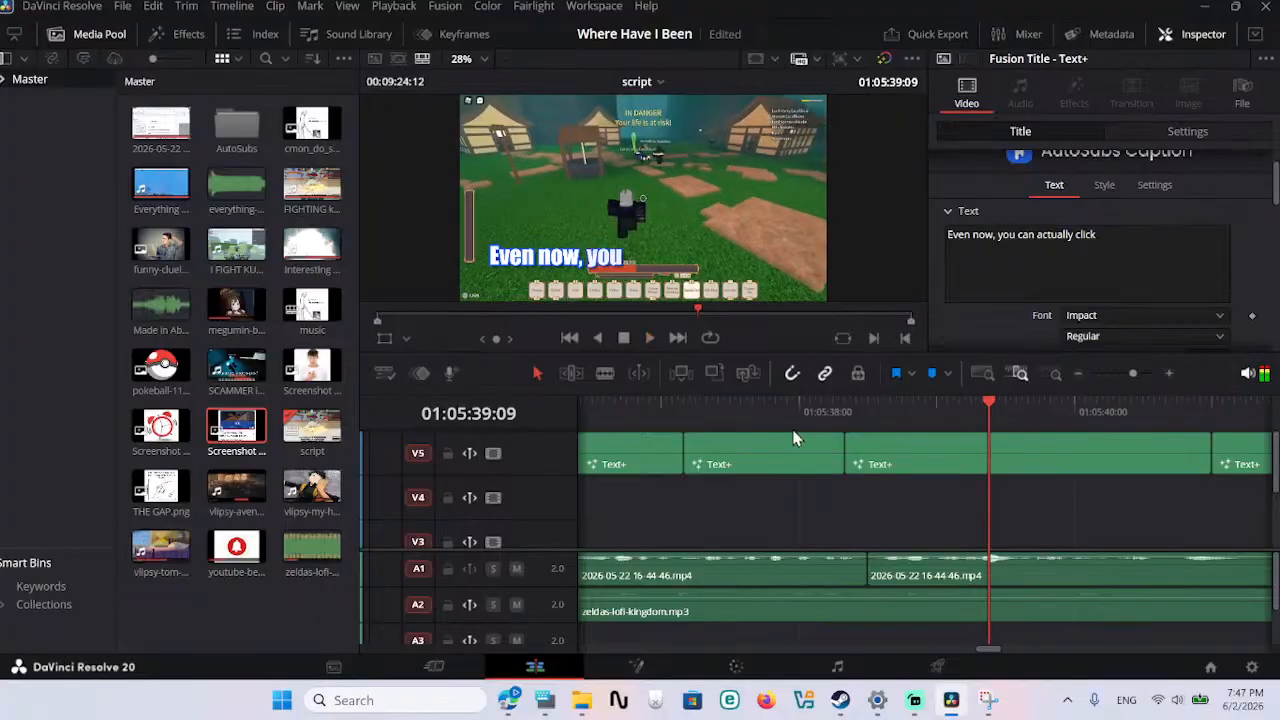
Step: Switch to the browser, bring tenor.gif from it into the media pool, and place the GIF on the timeline as an overlay
mouse_move(508, 700)
mouse_move(601, 597)
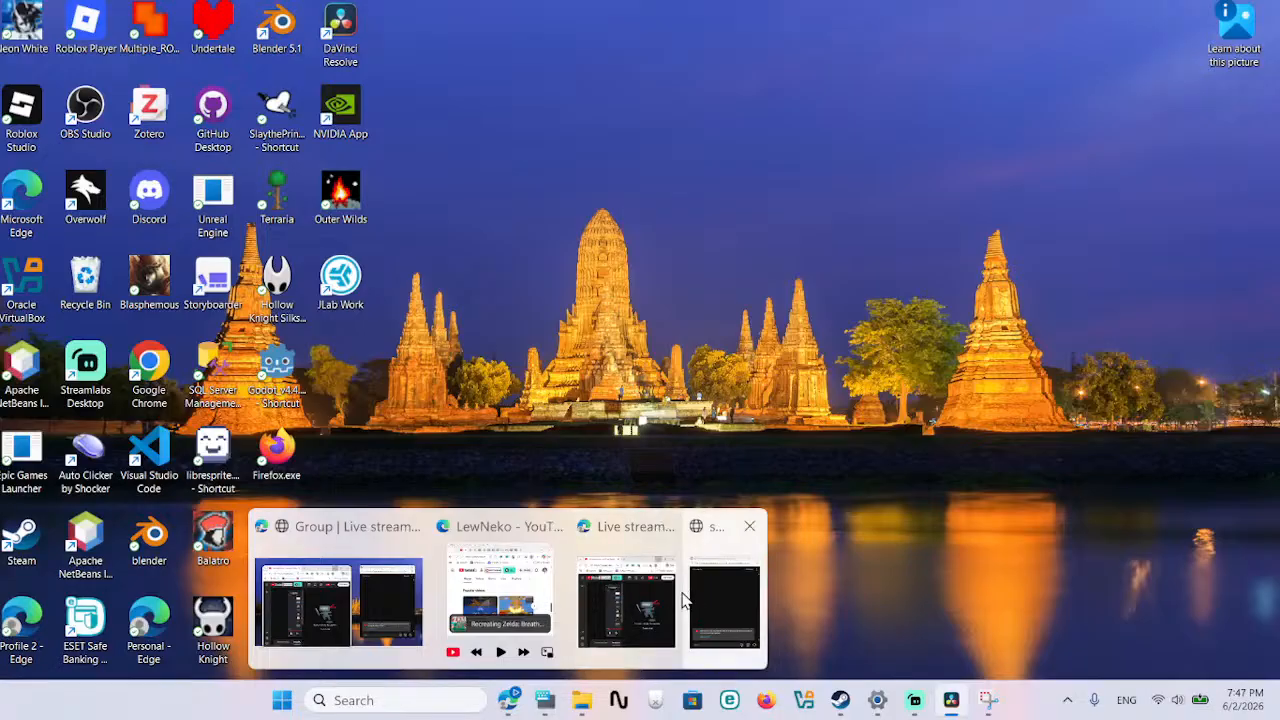
left_click(474, 597)
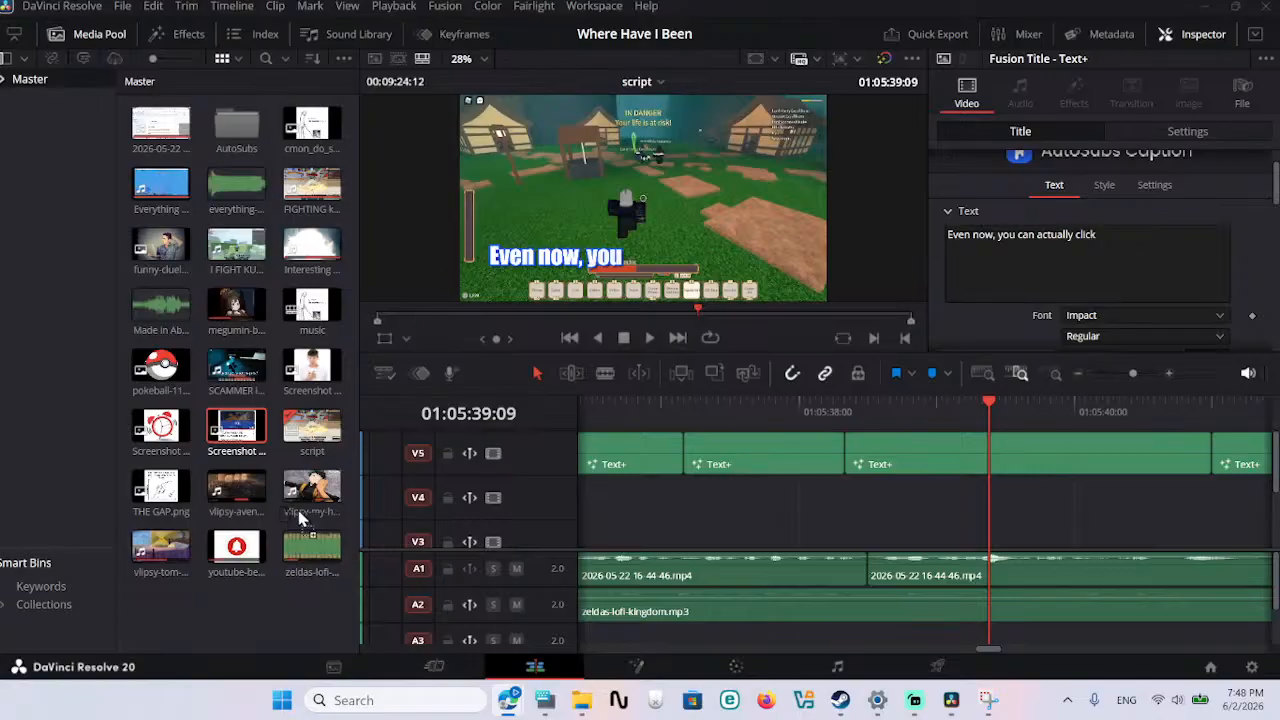
left_click_drag(243, 606, 242, 605)
left_click_drag(166, 488, 750, 512)
Step: Play on to 01:05:46:16 and place cow-cow-dance.mp4 on track V4, starting at about 01:05:44:05
left_click(800, 409)
key("space")
scroll(737, 432, "left", 3)
left_click(751, 414)
key("space")
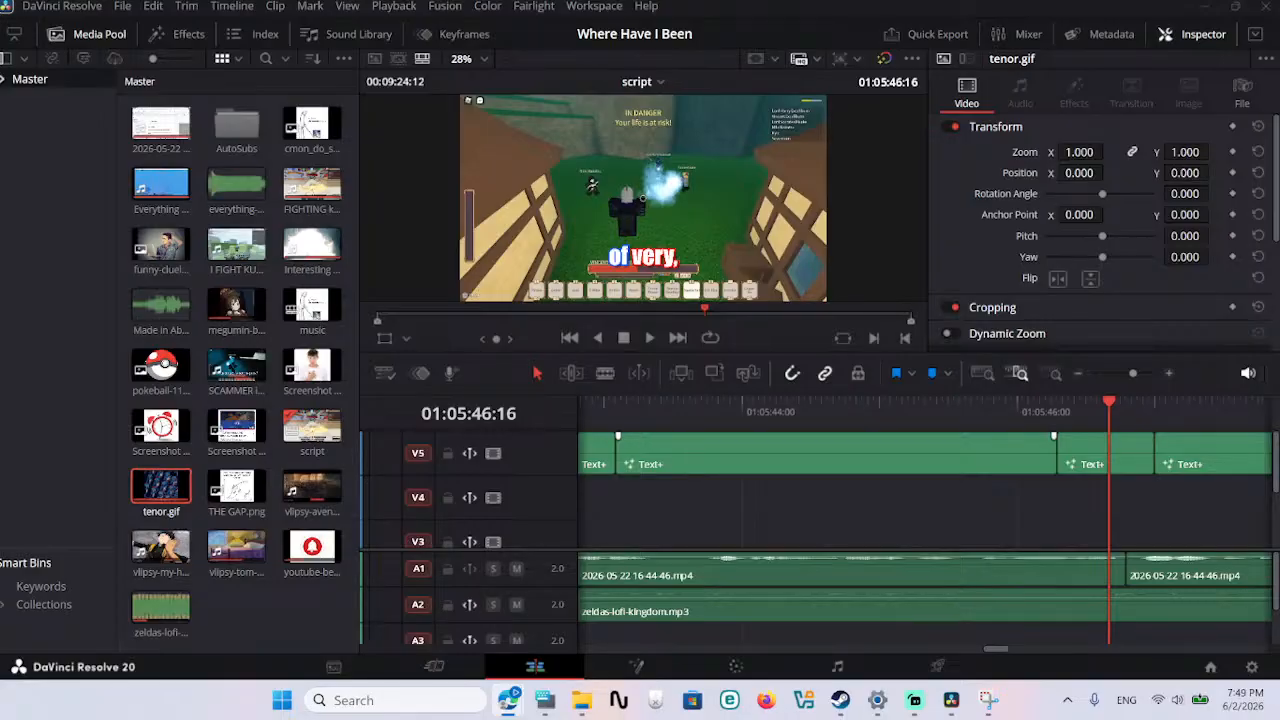
mouse_move(588, 31)
left_mouse_down()
mouse_move(680, 316)
mouse_move(768, 527)
mouse_move(793, 530)
mouse_move(786, 512)
mouse_move(782, 530)
left_mouse_up()
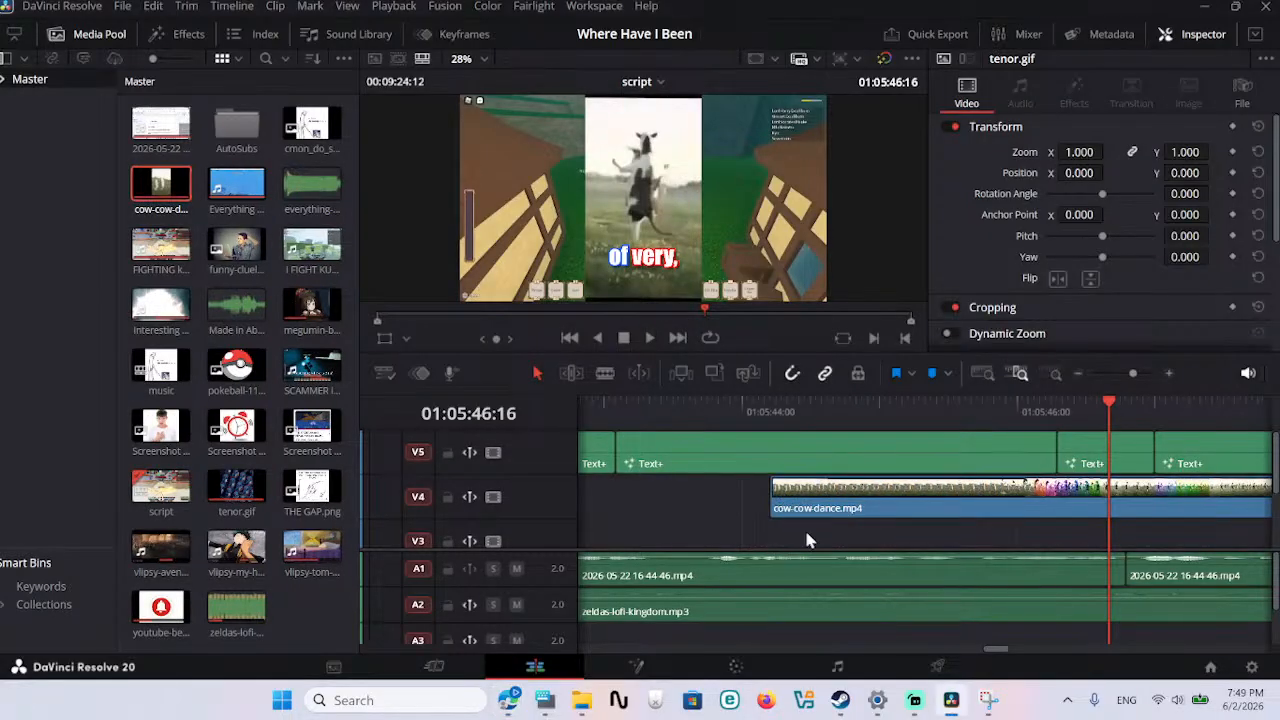
Step: Trim the end of cow-cow-dance.mp4 back to the speech audio cut at about 01:05:46:19
scroll(842, 535, "down", 3)
scroll(846, 540, "up", 3)
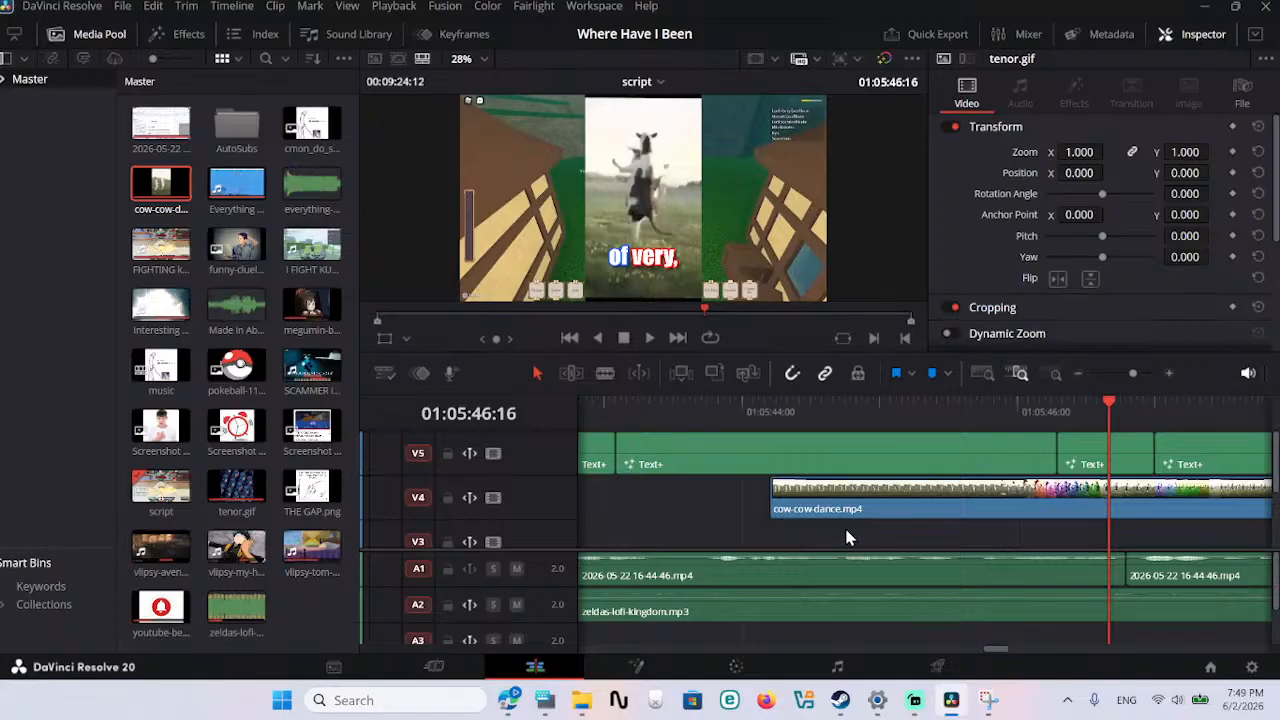
scroll(846, 538, "down", 3)
scroll(851, 535, "up", 3)
scroll(1000, 508, "right", 6)
left_click_drag(959, 494, 640, 494)
scroll(870, 504, "left", 5)
left_click_drag(1105, 497, 863, 497)
scroll(866, 510, "left", 6)
Step: Play the section, and move cow-cow-dance.mp4 to track V2, shortened to run from about 01:05:44:01 to 01:05:45:14
left_click(752, 416)
key("space")
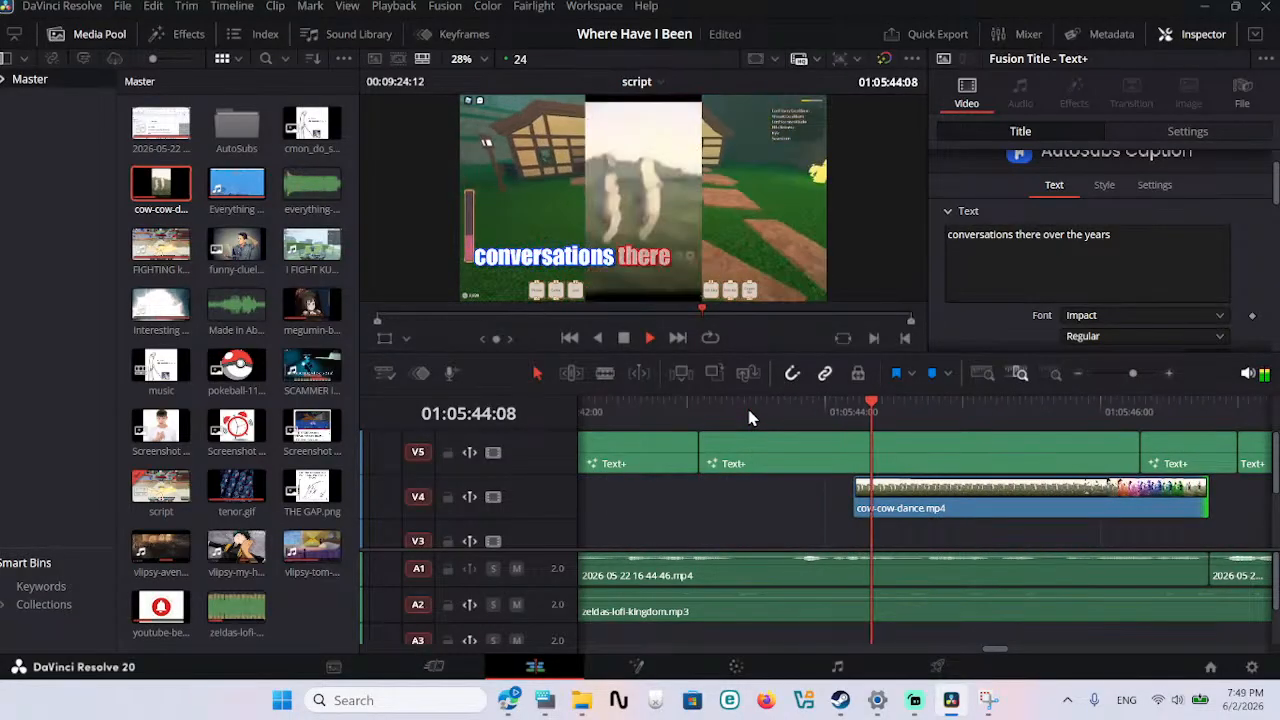
key("space")
left_click_drag(911, 510, 832, 490)
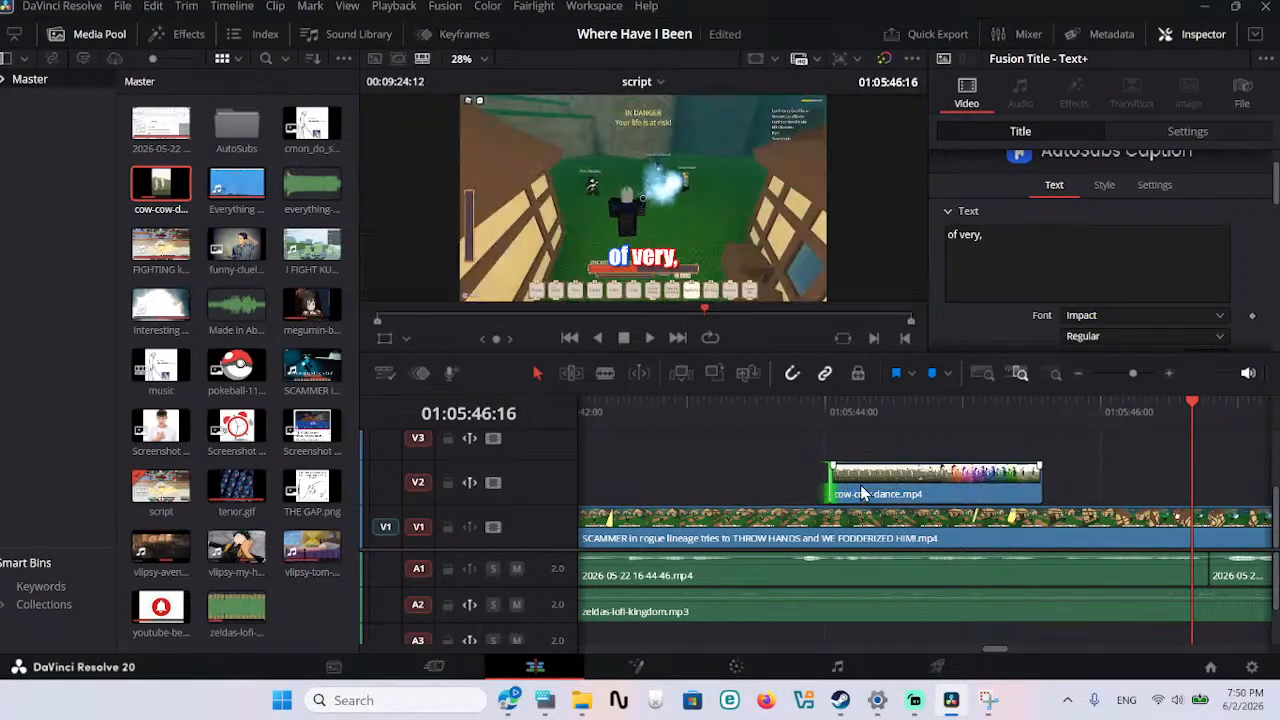
Step: Scale cow-cow-dance.mp4 to a zoom of 0.380 and set its horizontal position to 1581
left_click(860, 494)
left_click(879, 408)
scroll(1049, 231, "down", 2)
scroll(1049, 231, "up", 2)
left_click_drag(1079, 152, 1038, 152)
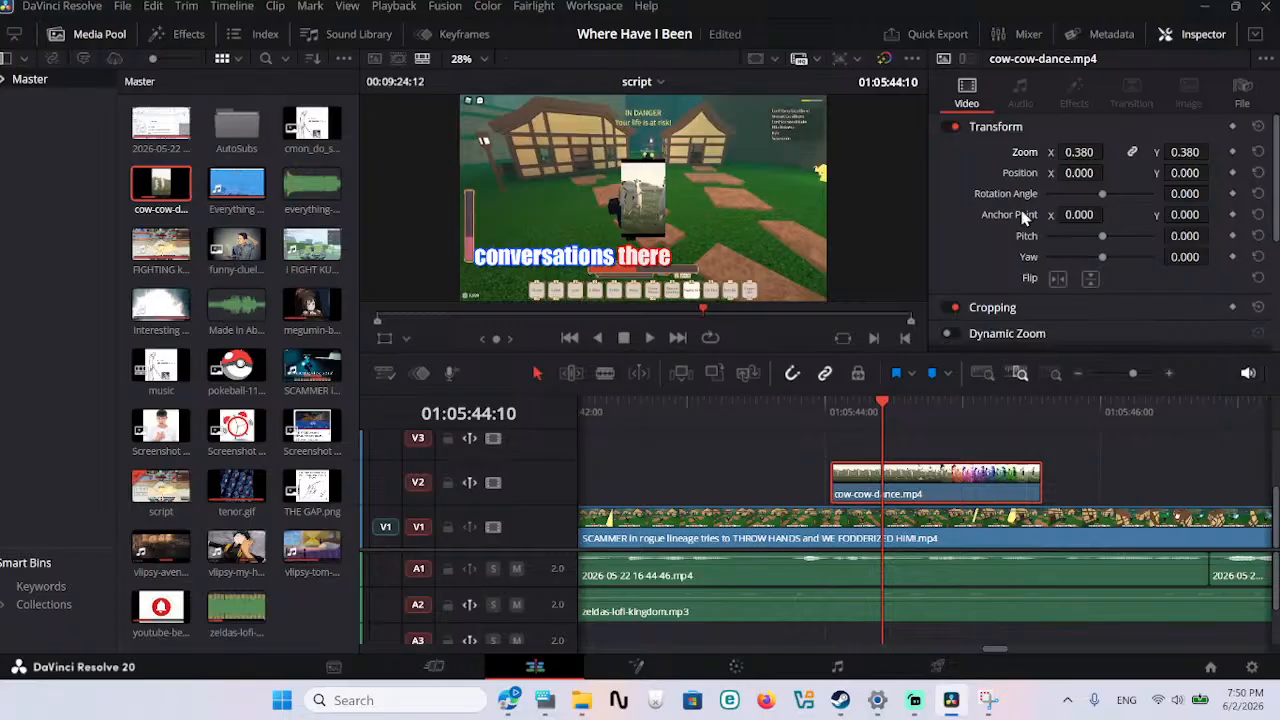
left_click_drag(1082, 172, 1207, 172)
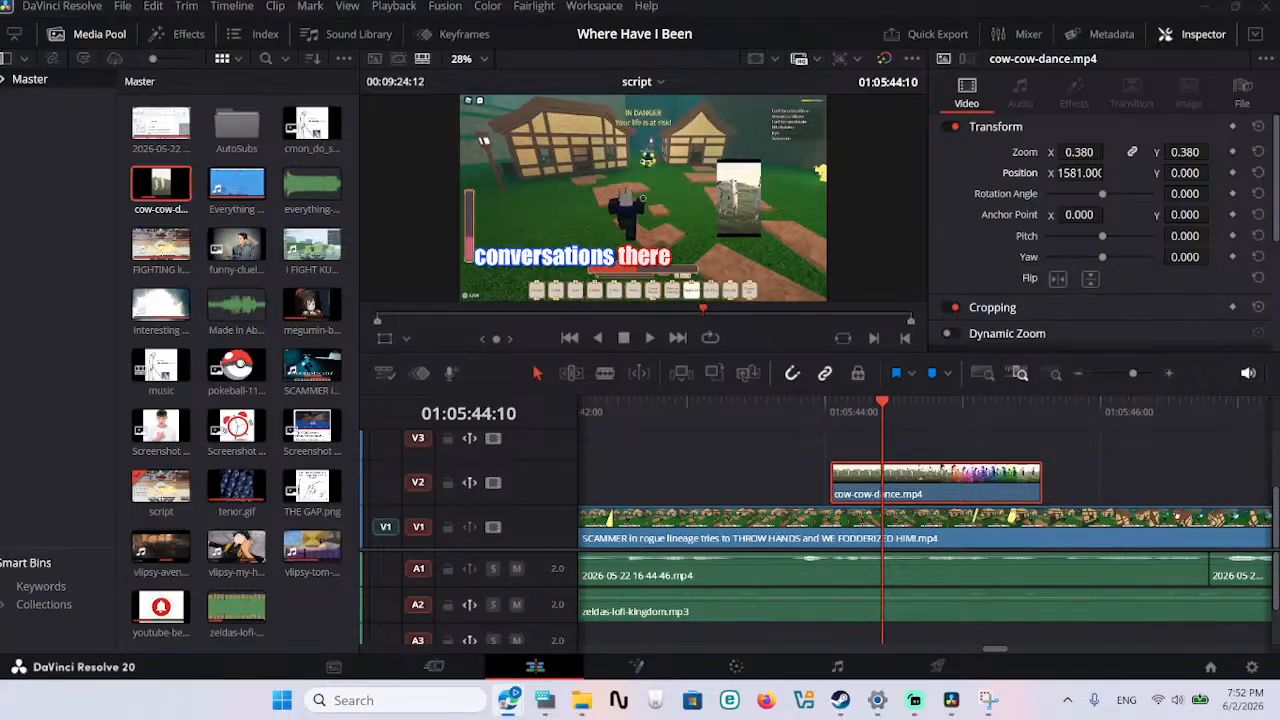
Step: Capture a screenshot of the chat conversation about streaming a second playthrough, view the capture in Snipping Tool, and close it
key("super+shift+s")
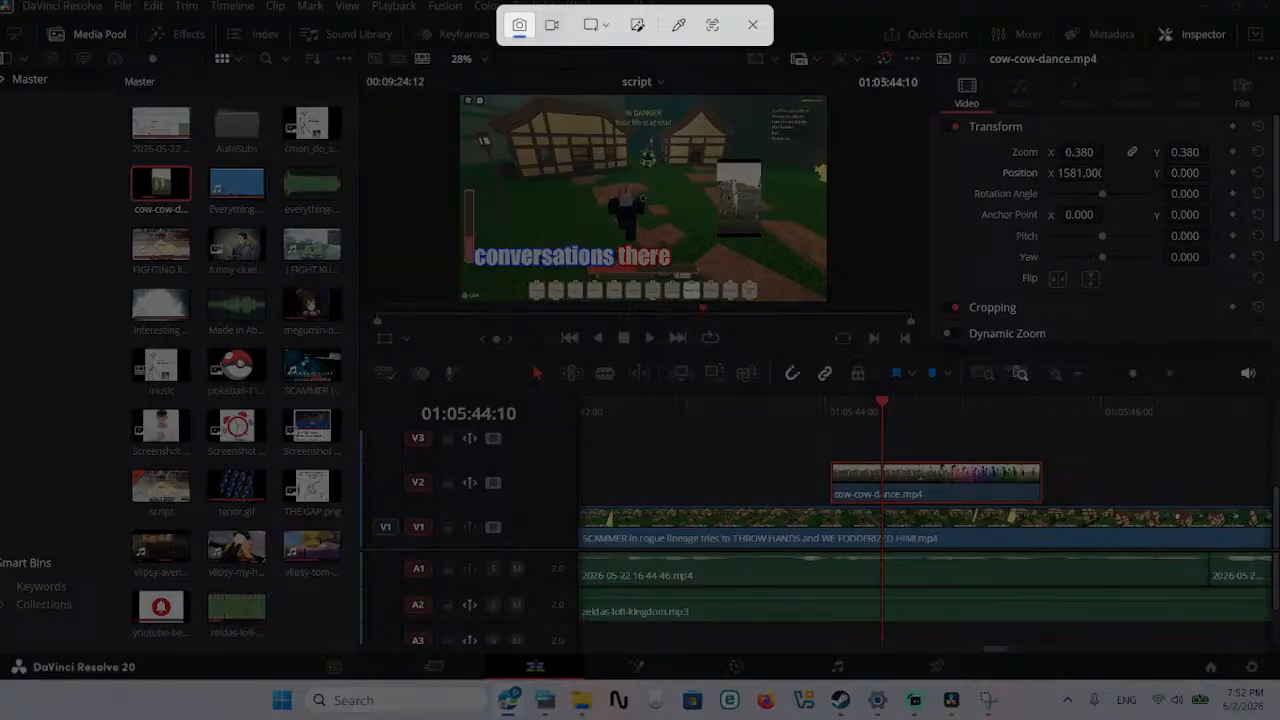
key("Escape")
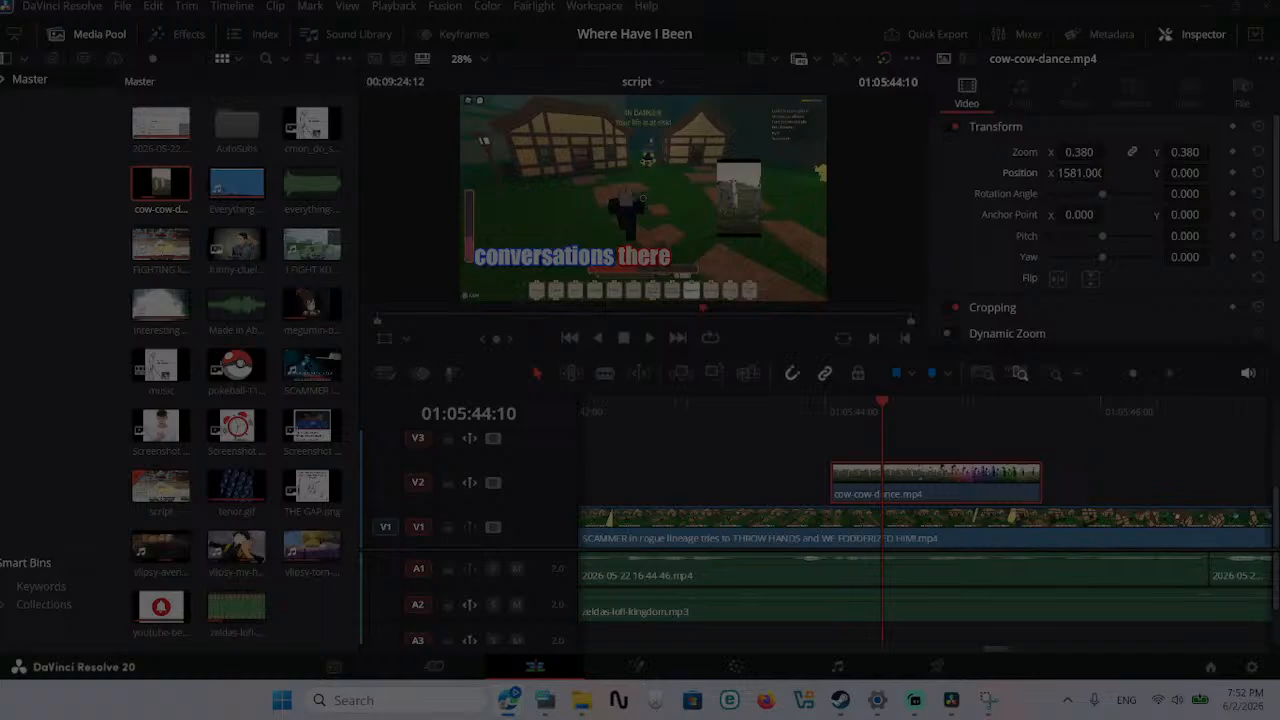
key("Escape")
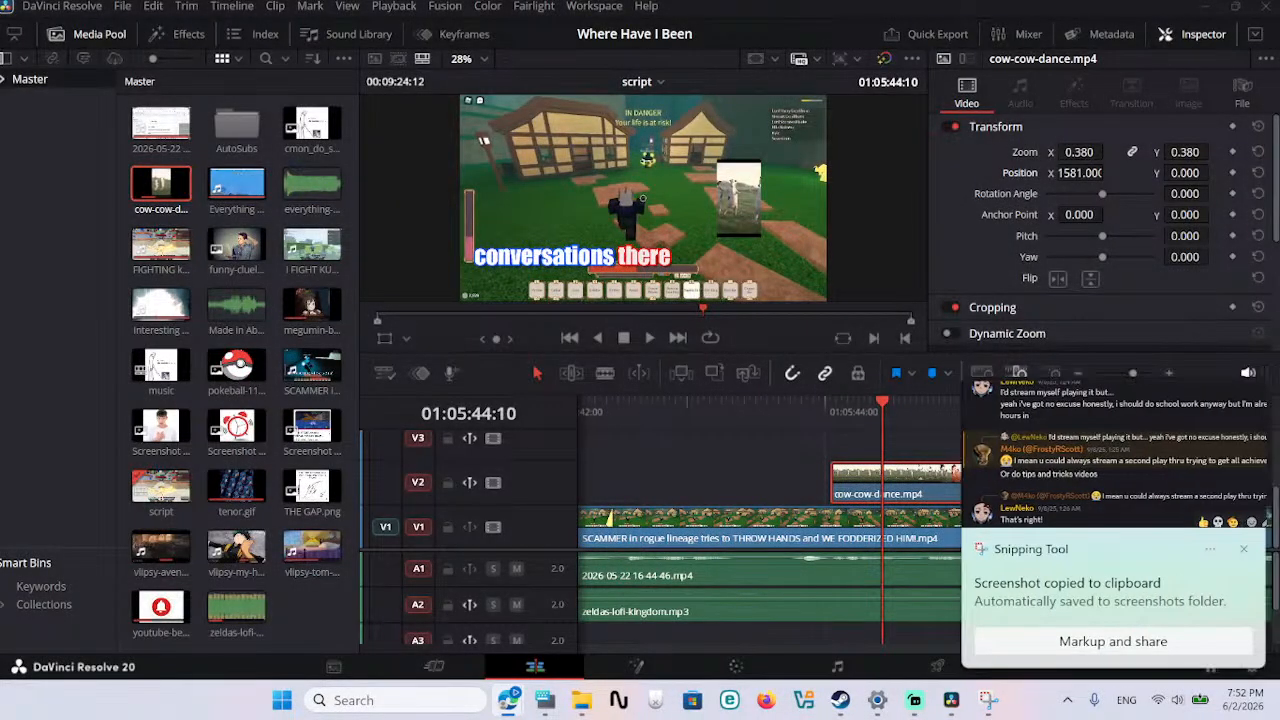
key("super+shift+s")
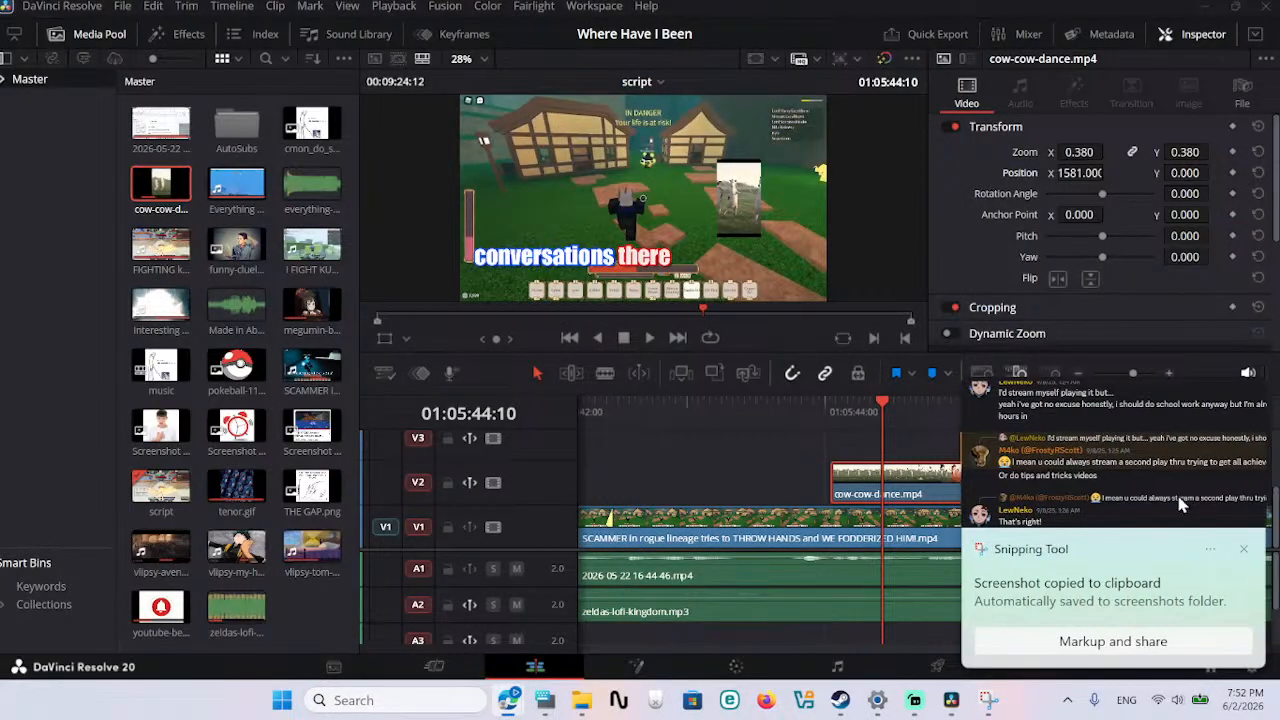
left_click(1168, 494)
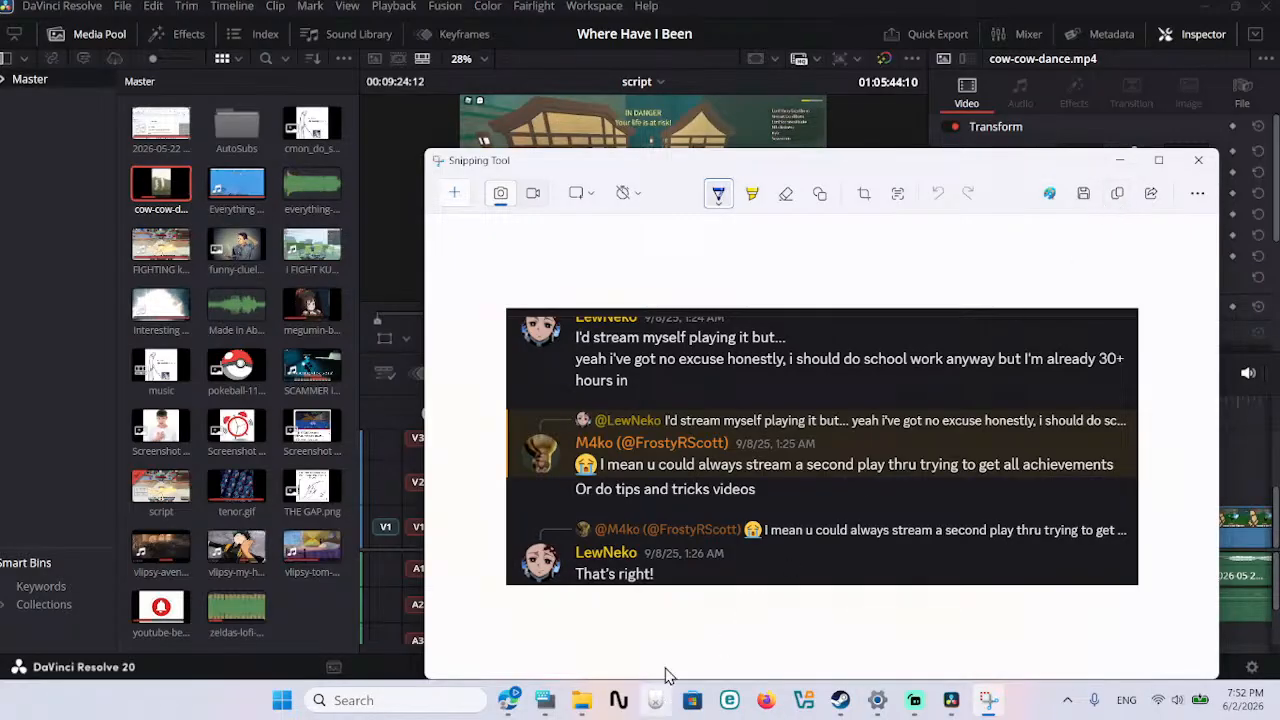
left_click(1197, 163)
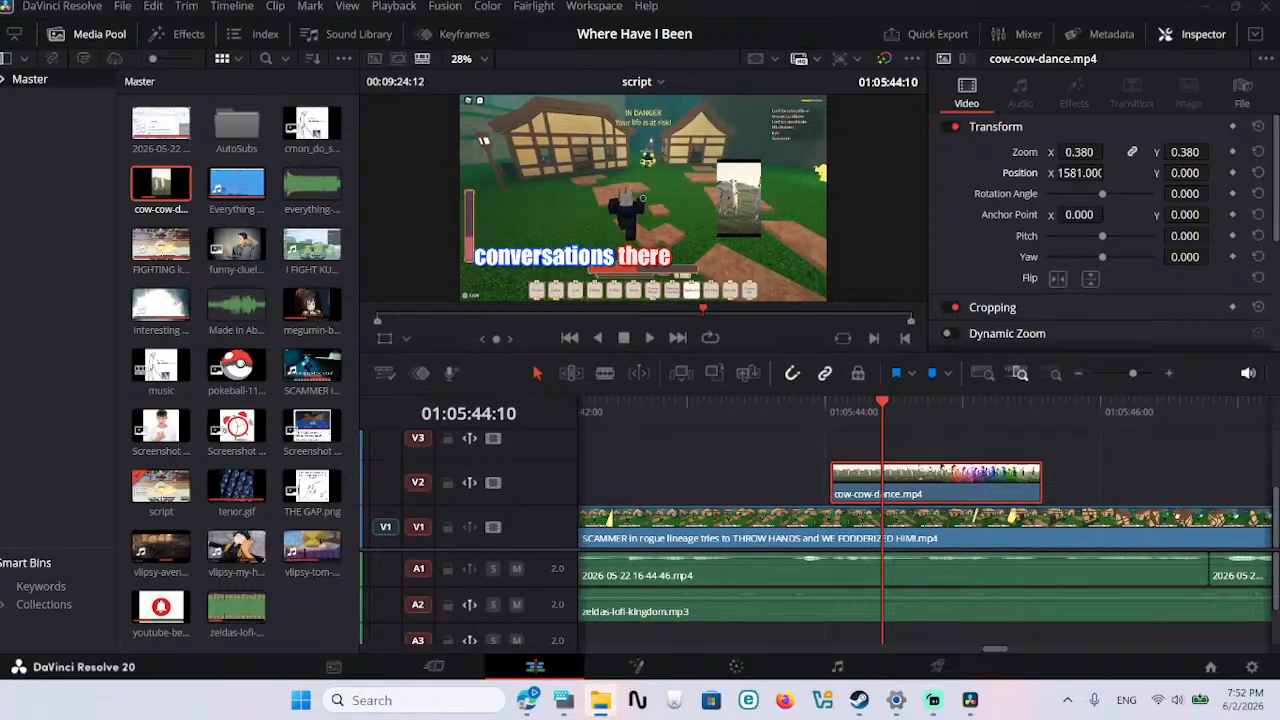
Step: Import Screenshot 2026-06-02 195232.png, place it on track V3 from about 01:05:42:22, and cut off everything after about 01:05:43:10
left_click_drag(820, 26, 305, 640)
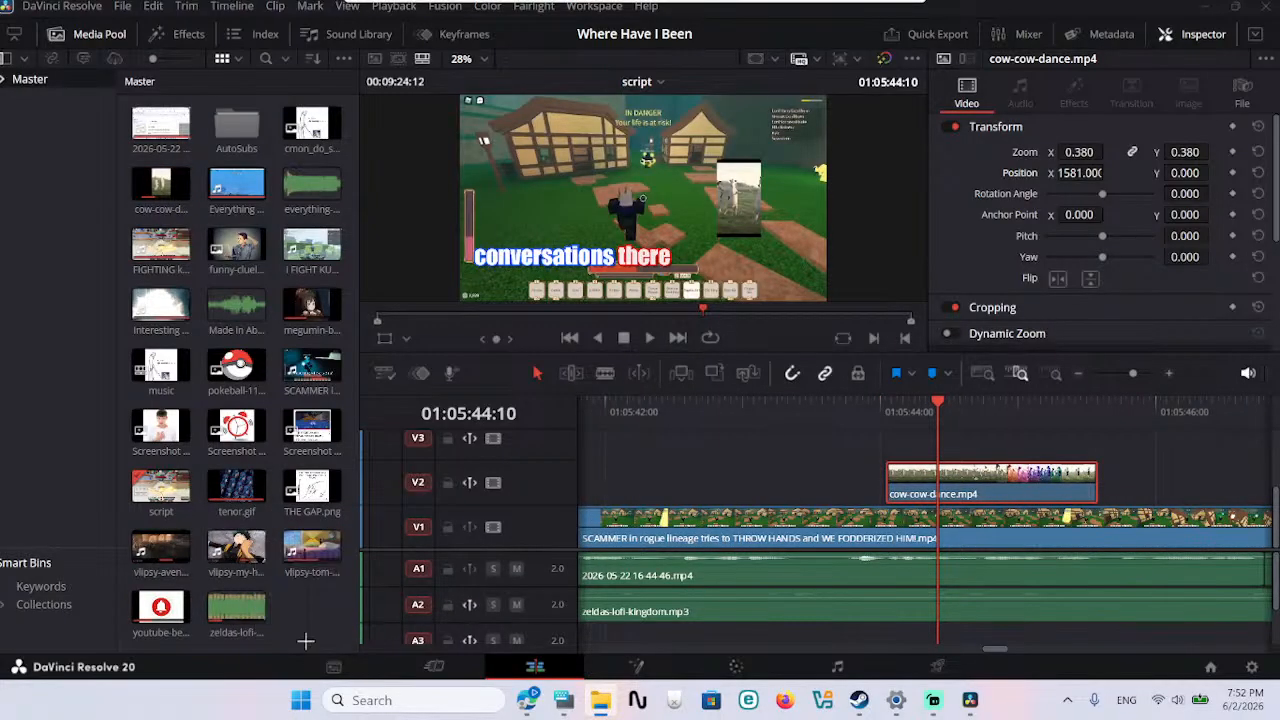
left_click_drag(162, 490, 762, 473)
key("b")
left_click(803, 455)
left_click(846, 462)
key("Delete")
Step: Move the chat screenshot clip to track V2, directly before cow-cow-dance.mp4, so it starts at 01:05:43:13
left_click(777, 479)
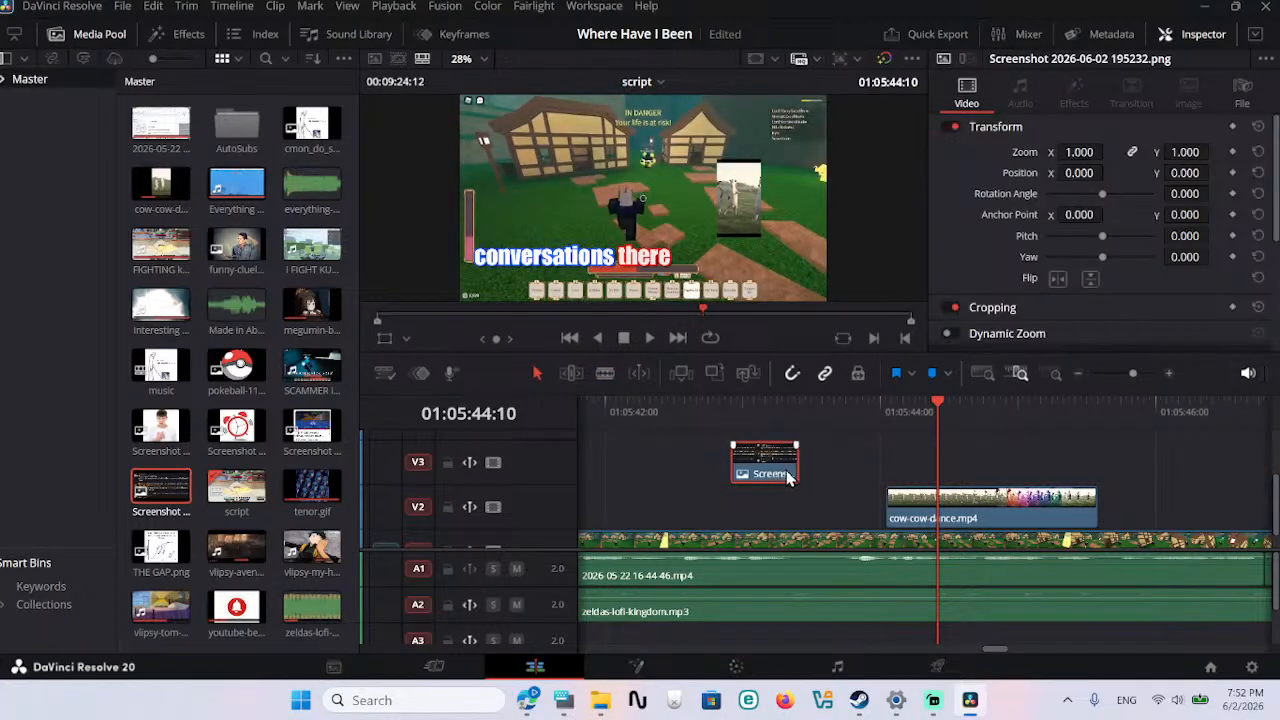
left_click_drag(777, 474, 864, 518)
left_click(818, 420)
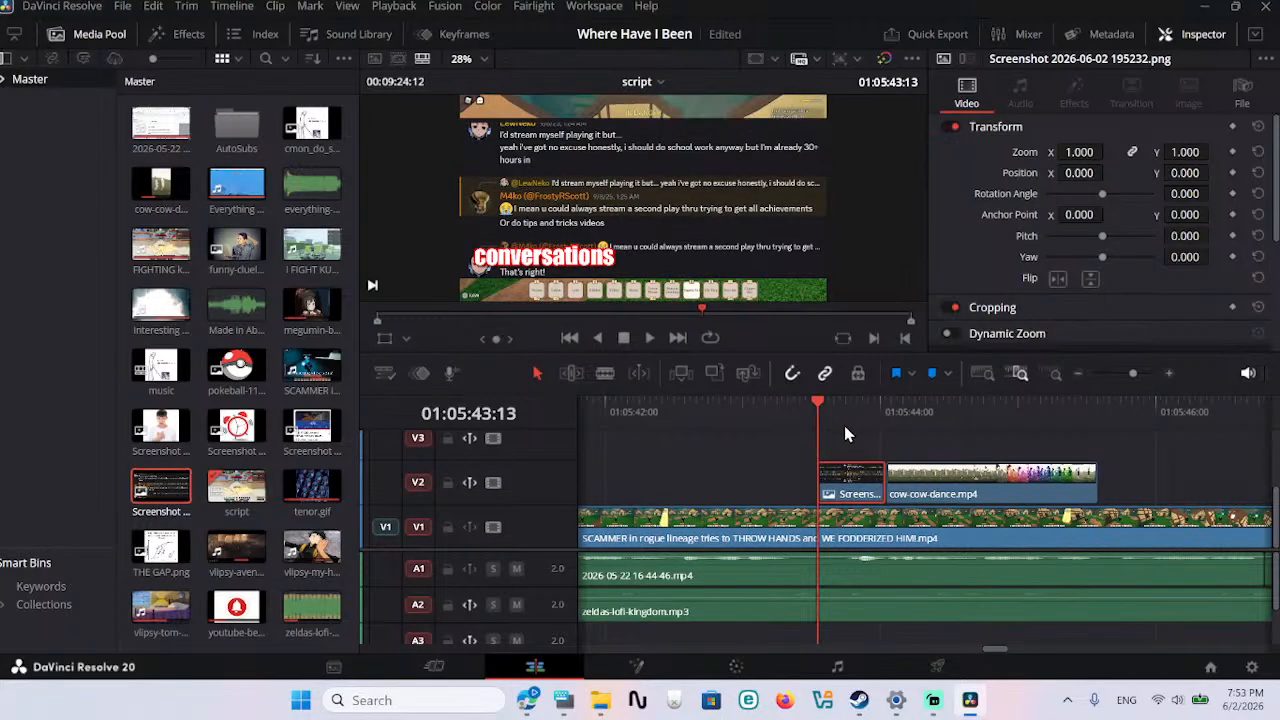
Step: Play the lead-in to 01:05:42:23 and extend the start of the chat screenshot back to about 01:05:42:05
left_click_drag(800, 416, 694, 418)
key("space")
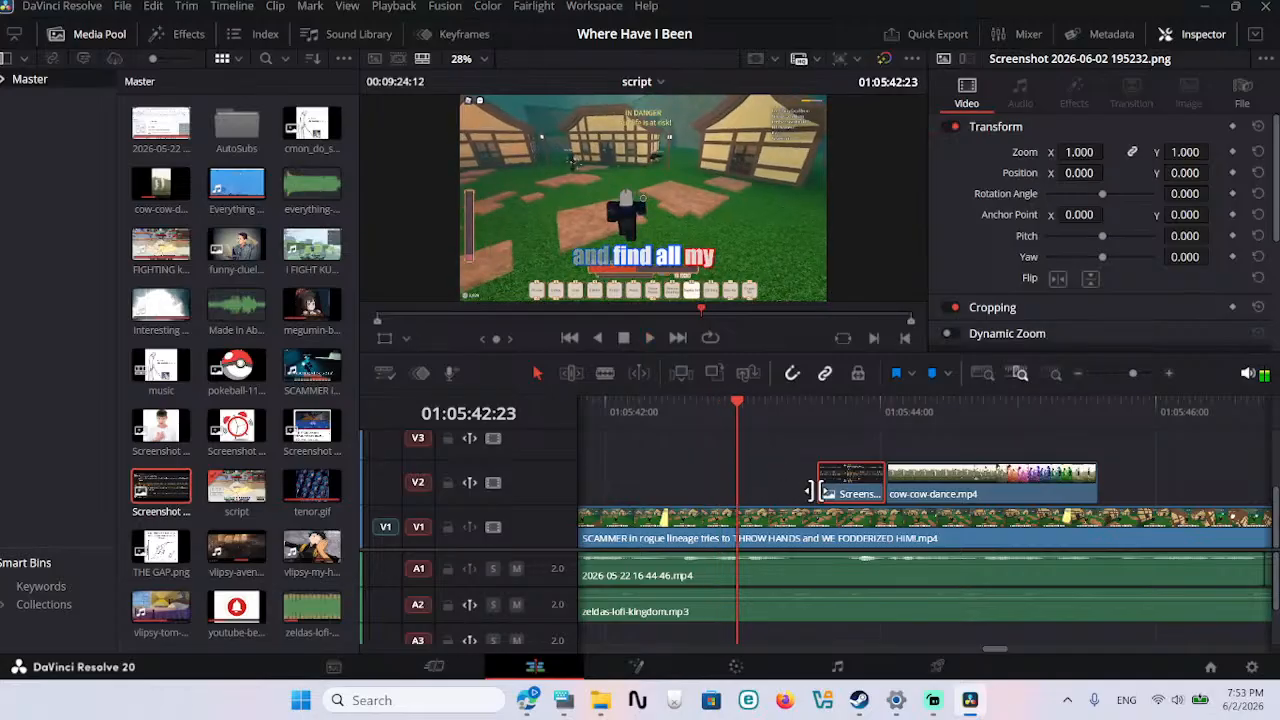
left_click_drag(826, 490, 632, 524)
scroll(652, 482, "left", 3)
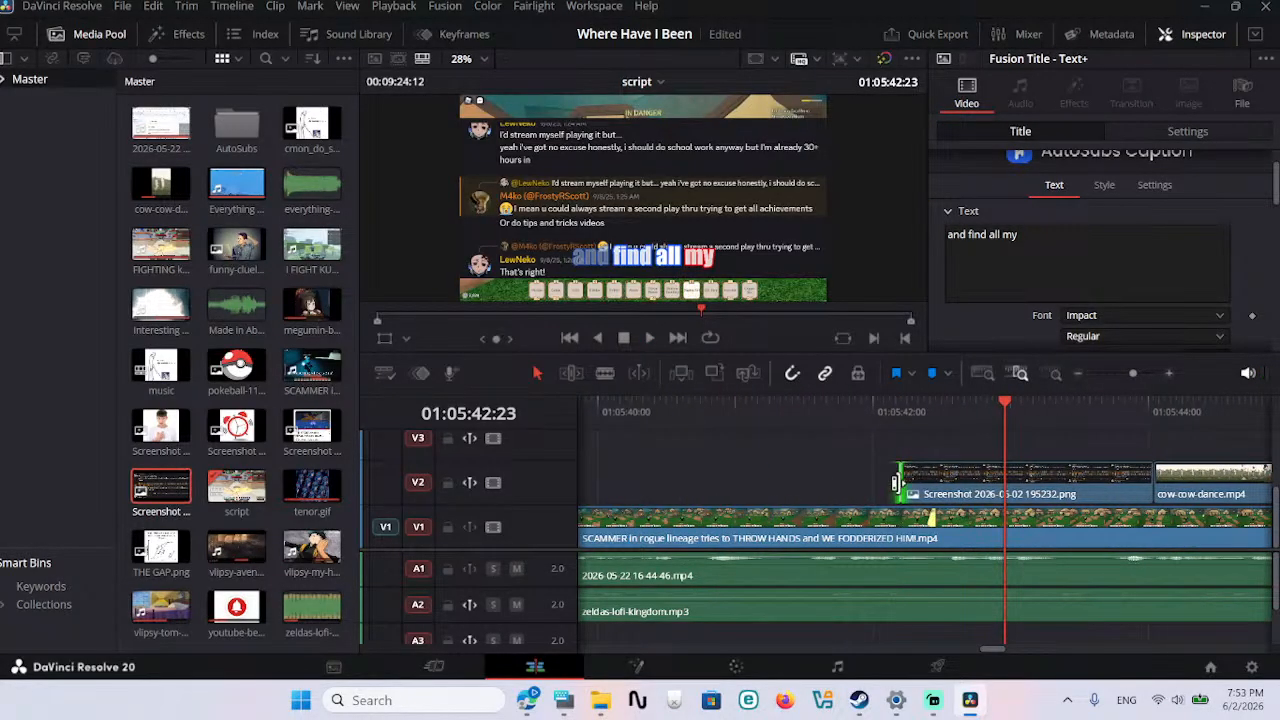
Step: Extend the start of the chat screenshot clip on V2 back to about 01:05:41:03 and play the result
left_click_drag(895, 488, 750, 488)
left_click(695, 410)
key("space")
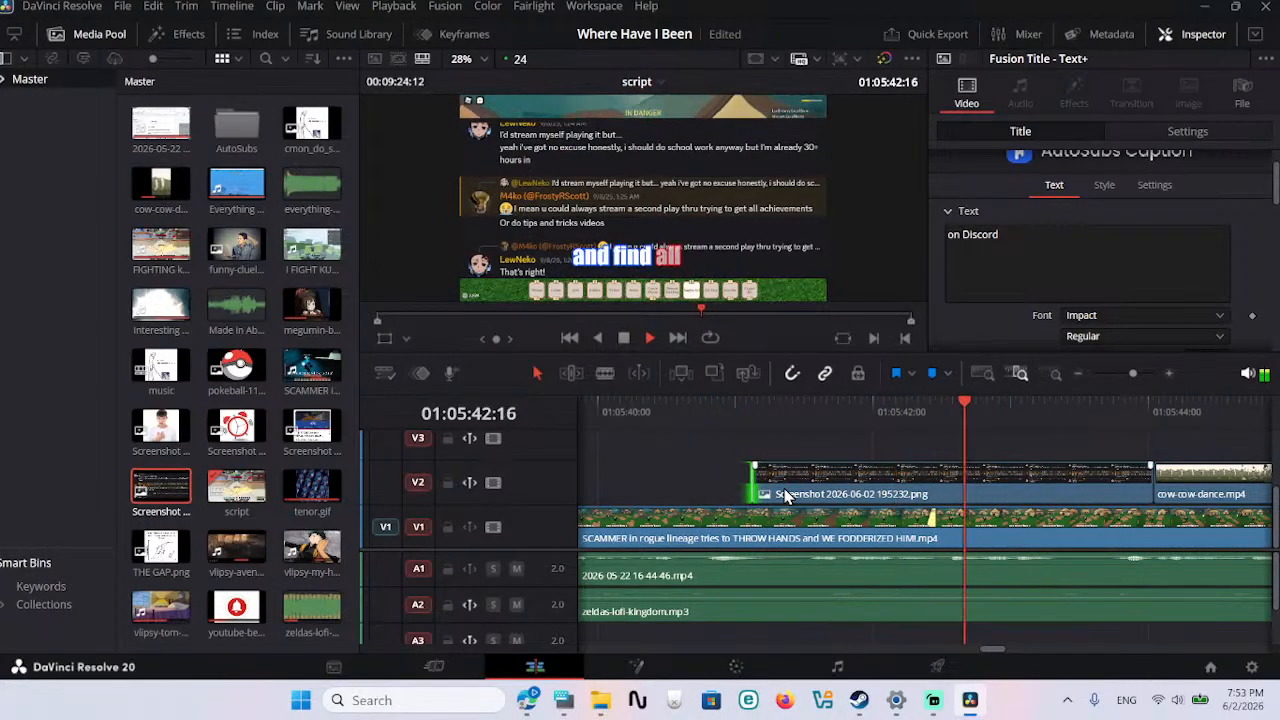
key("space")
Step: Move cow-cow-dance.mp4 up to track V3, extend the chat screenshot's end to about 01:05:45:12, and play on to the next captions
left_click(903, 479)
left_click_drag(904, 477, 904, 462)
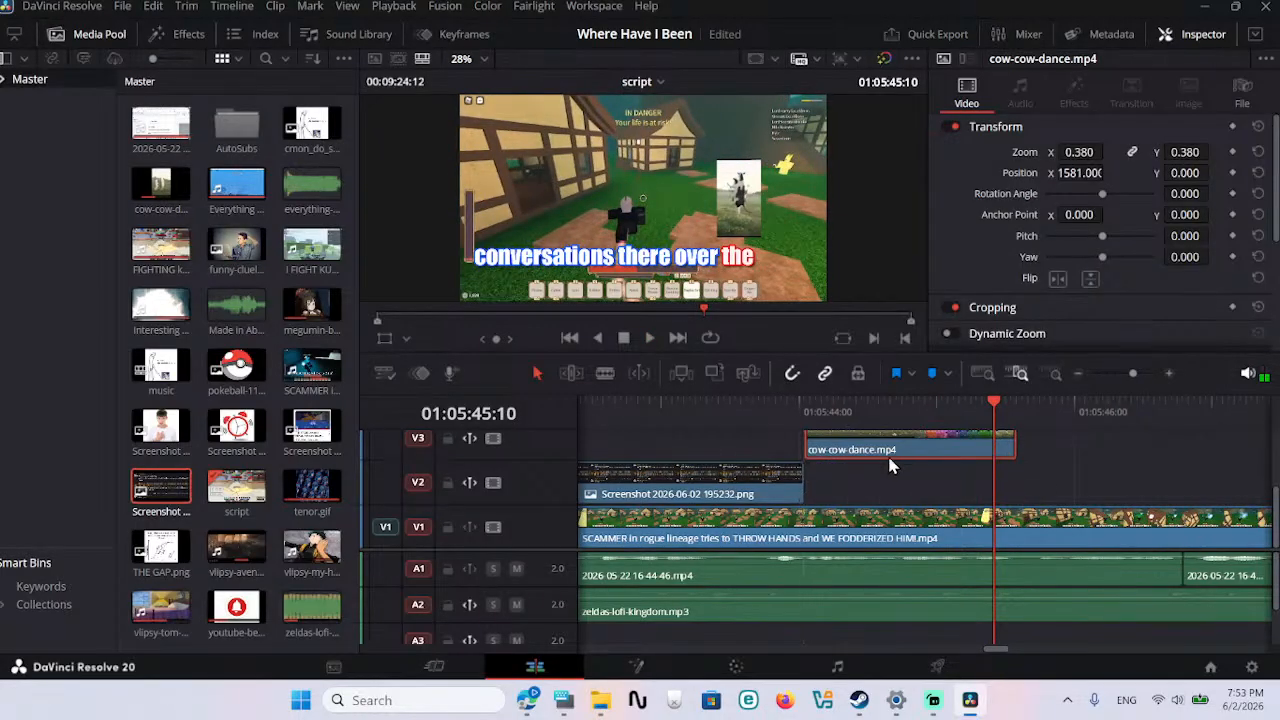
left_click_drag(807, 484, 1008, 507)
key("space")
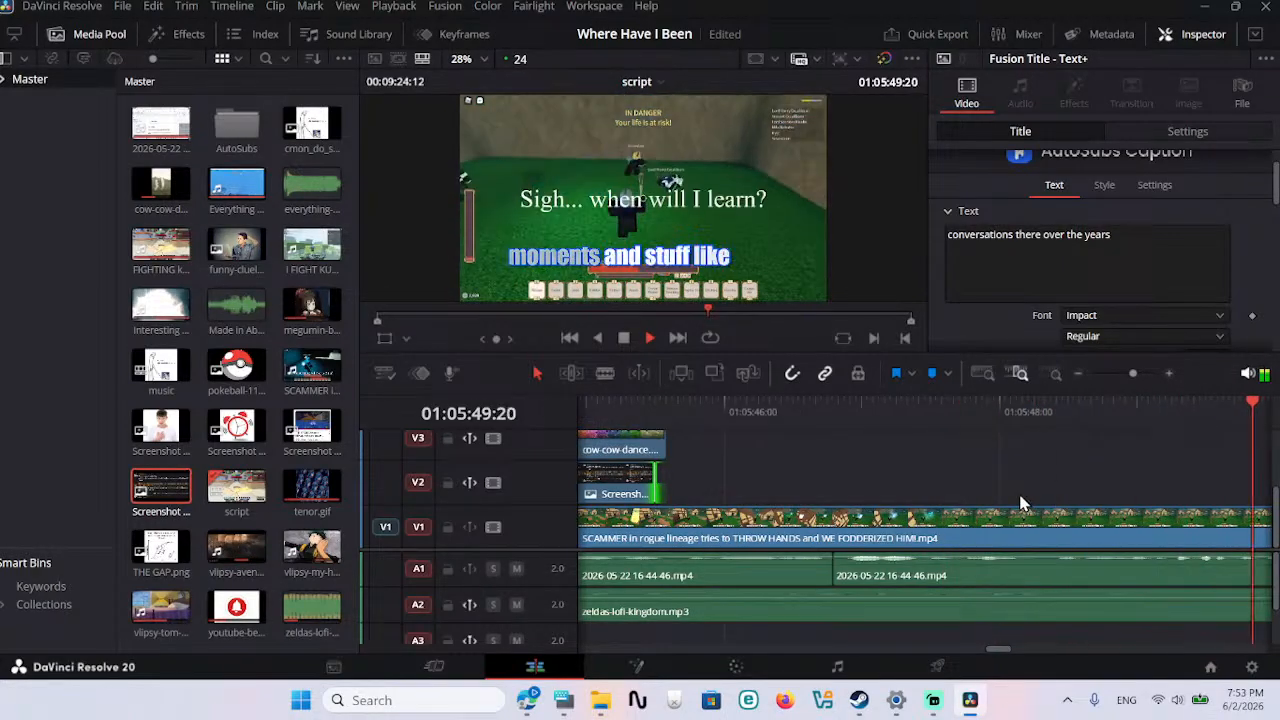
key("space")
Step: Move cow-cow-dance.mp4 to track V2 near the "very few tiny meme" caption and extend its start back to about 01:05:47:23
scroll(724, 505, "left", 2)
left_click_drag(630, 457, 1196, 485)
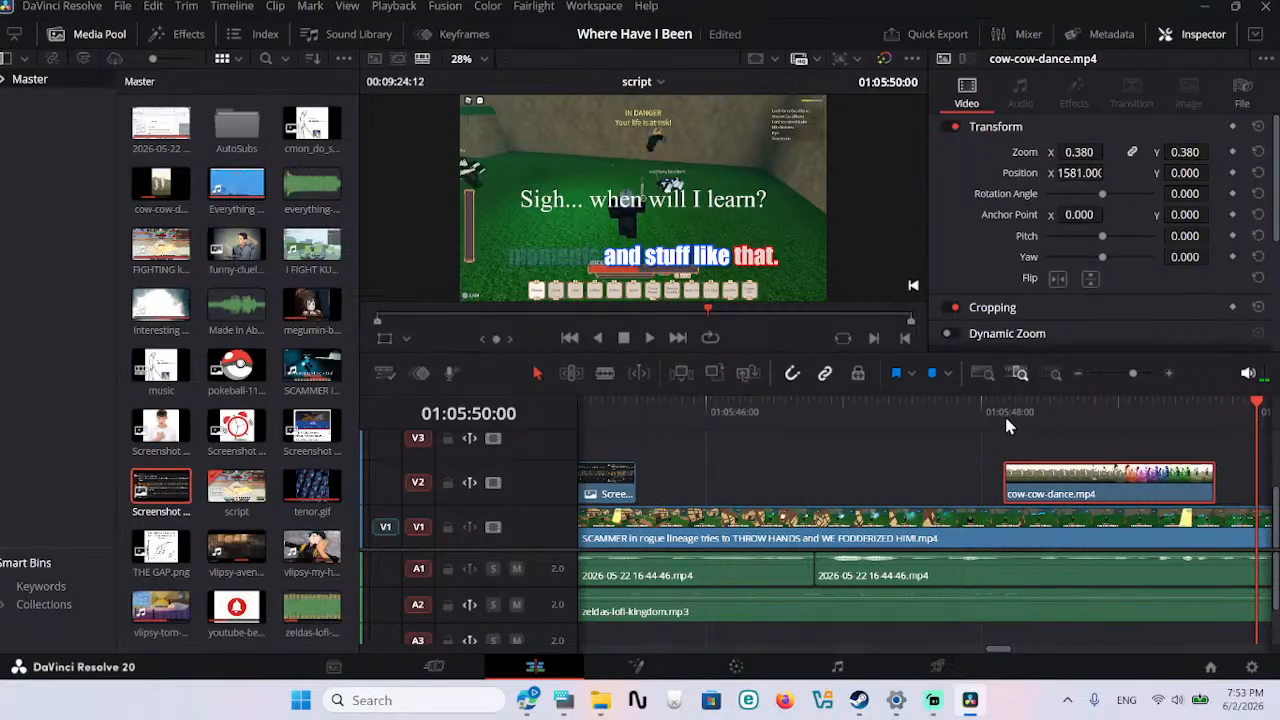
left_click(1005, 420)
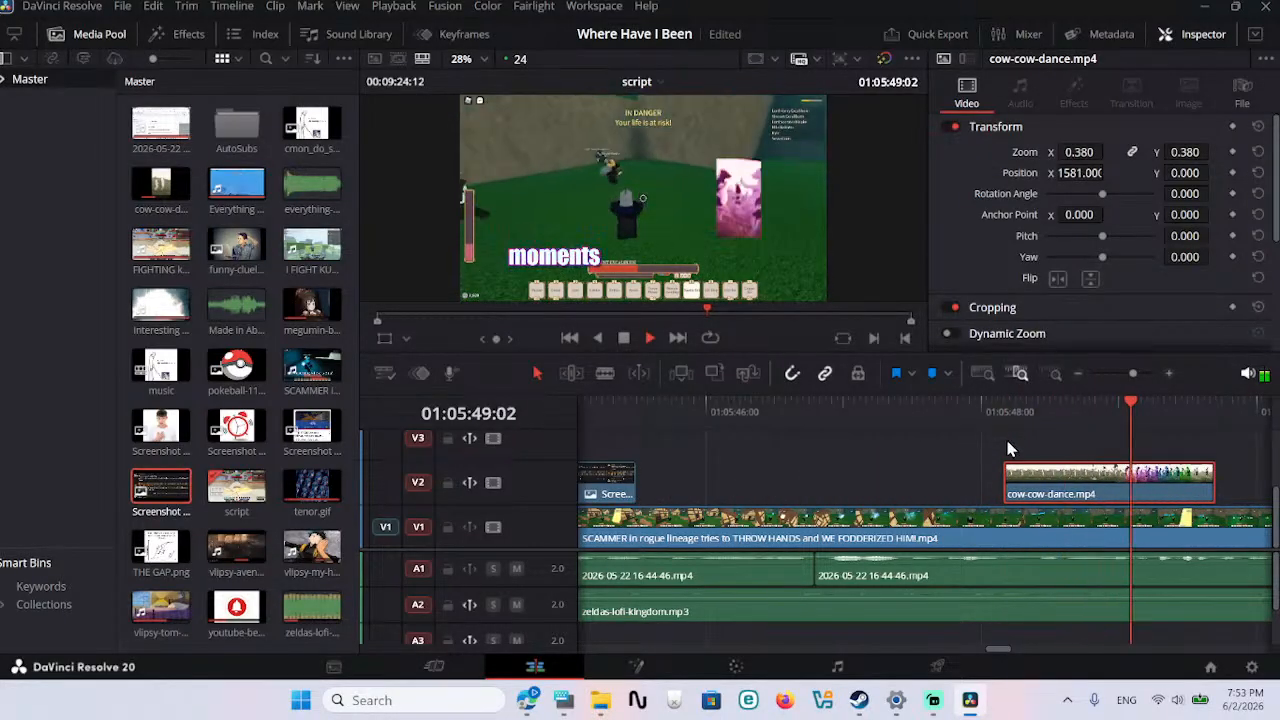
key("space")
left_click_drag(1005, 480, 975, 480)
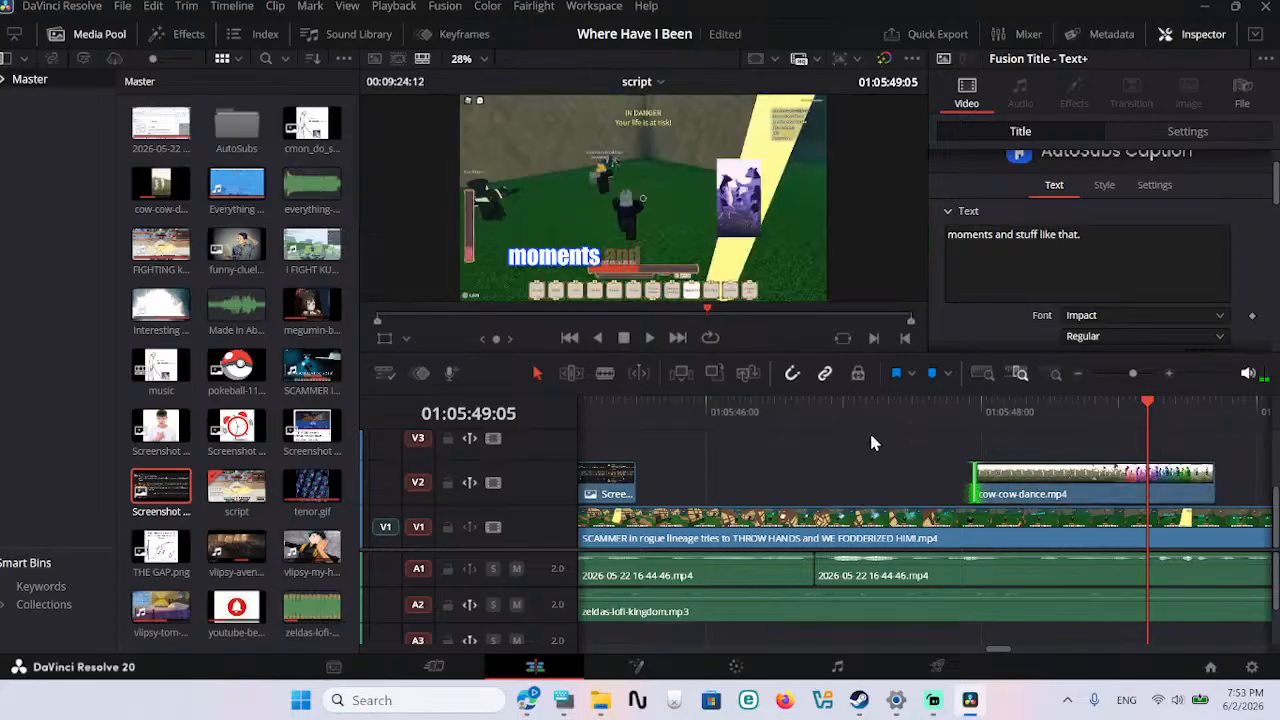
Step: Play the section before cow-cow-dance.mp4, extend the clip's end by about one second, and review the result
left_click(845, 410)
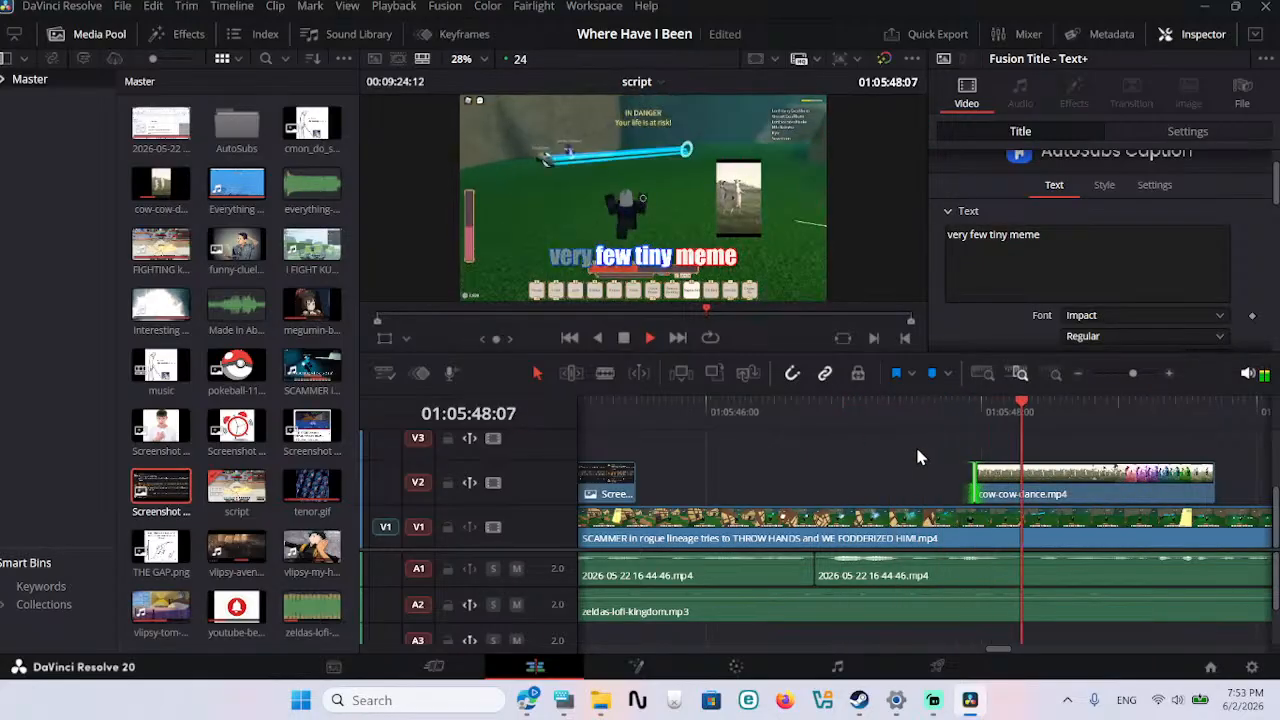
key("space")
left_click_drag(868, 481, 1005, 481)
left_click(817, 420)
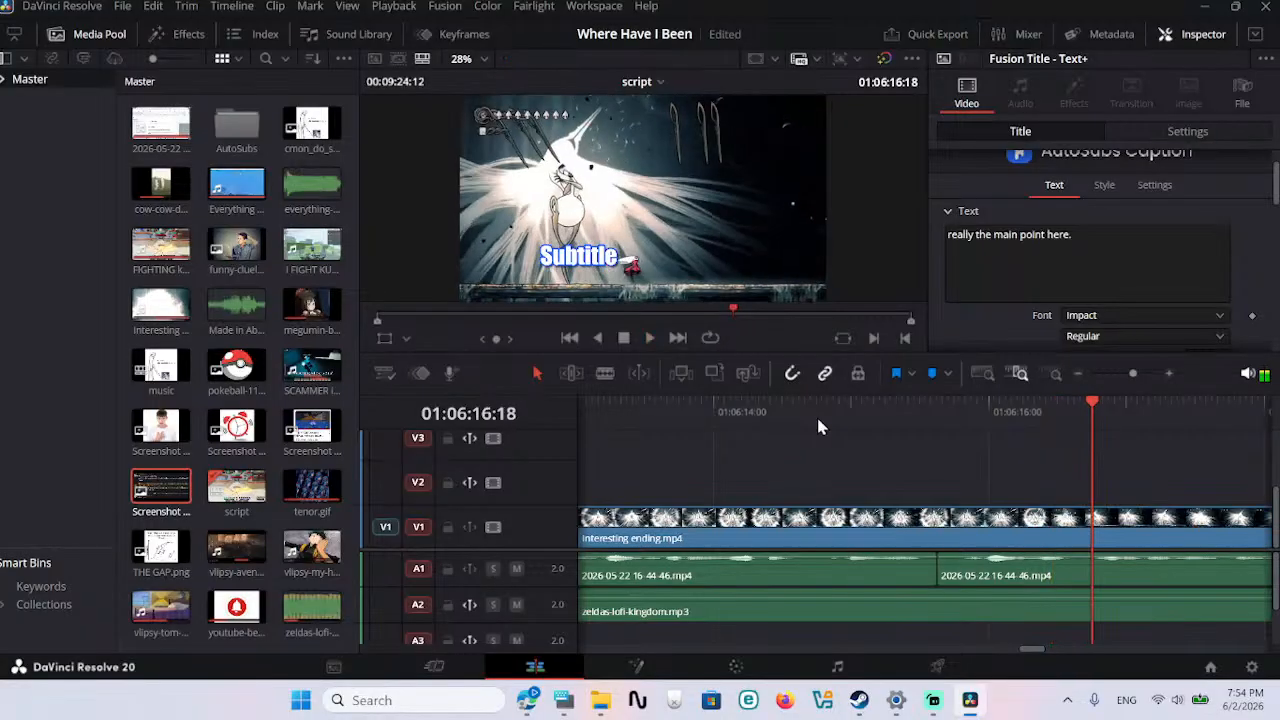
Step: Play the captions on V5 between about 01:06:07 and 01:06:10 and compare them with the speech
scroll(816, 414, "left", 5)
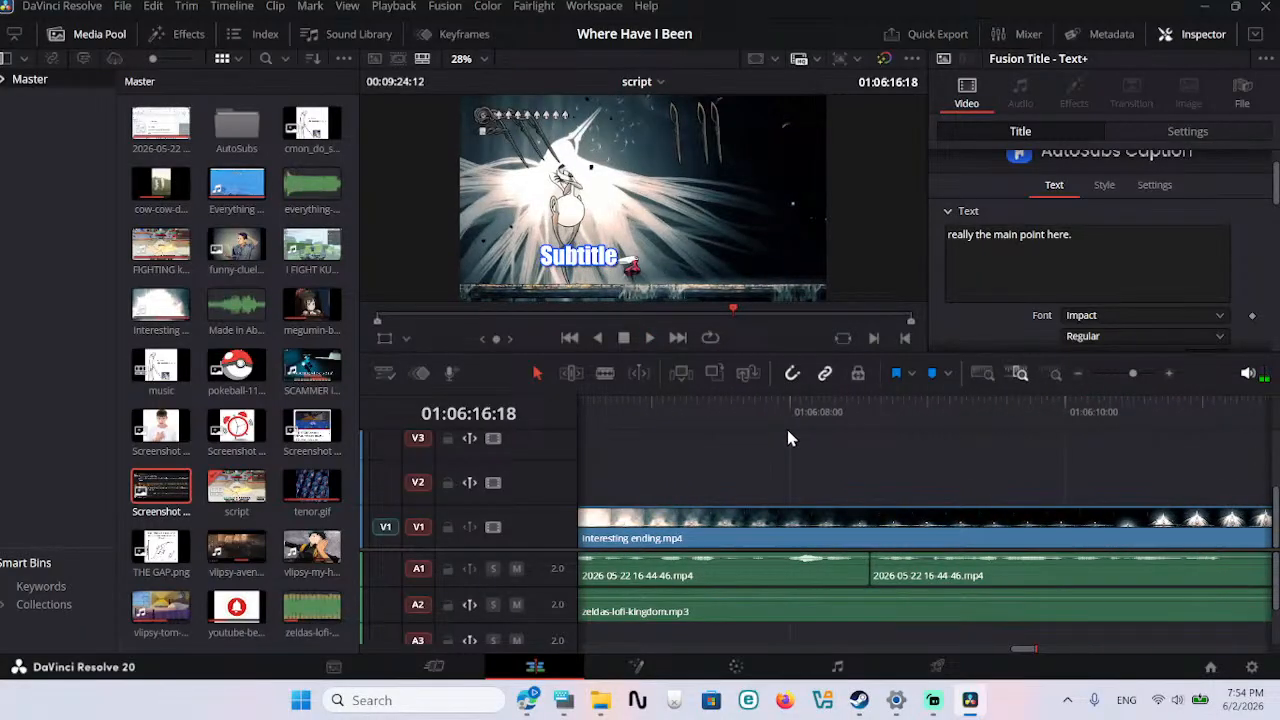
scroll(790, 435, "up", 2)
scroll(725, 426, "left", 4)
left_click(652, 414)
key("space")
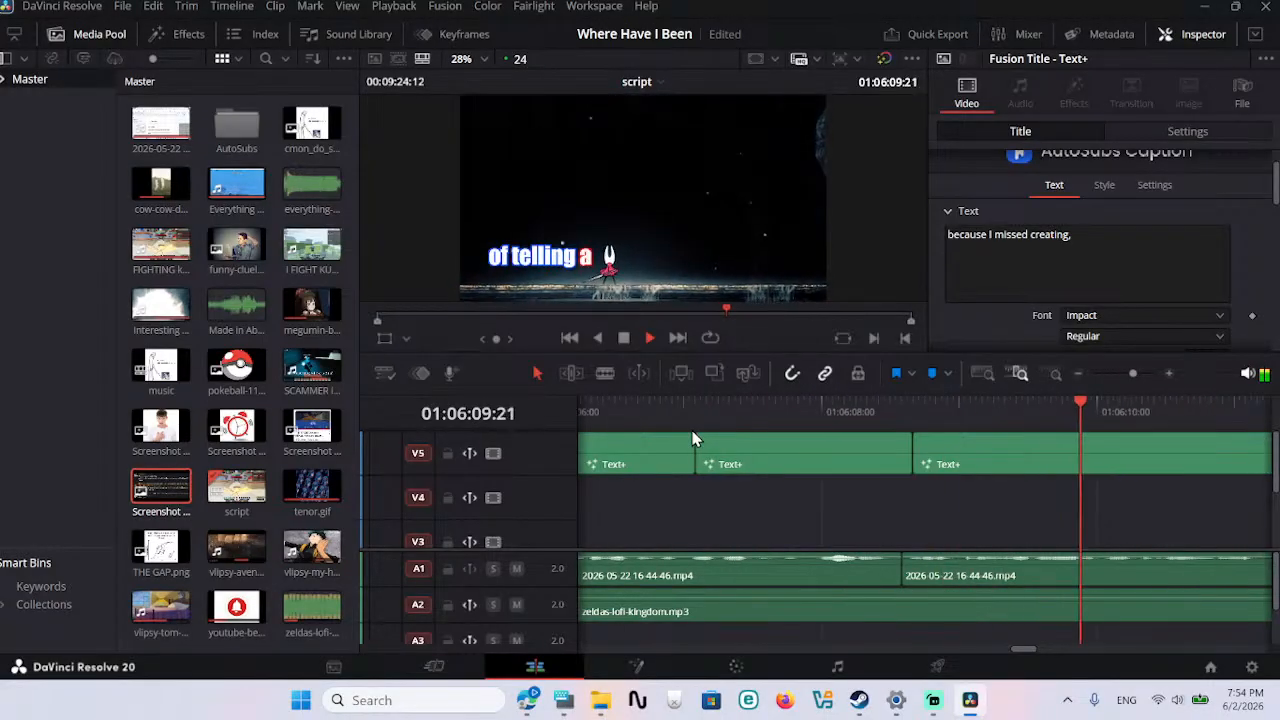
key("space")
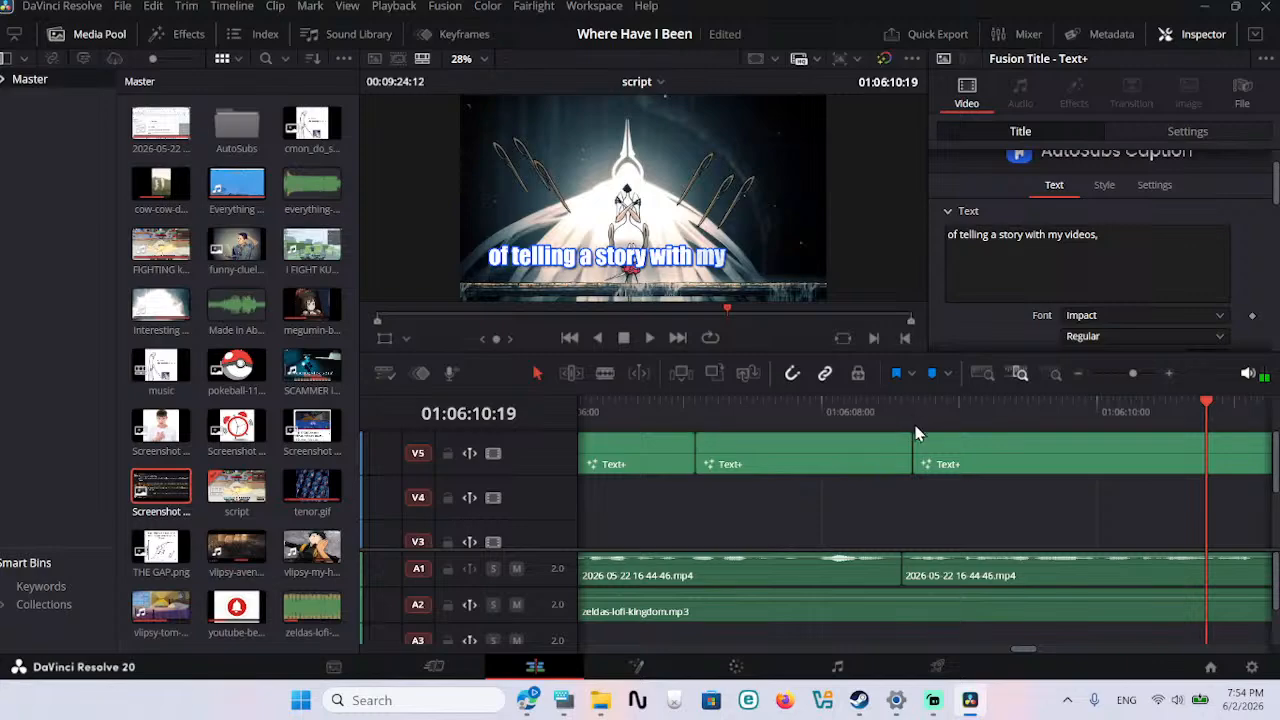
left_click_drag(925, 417, 895, 418)
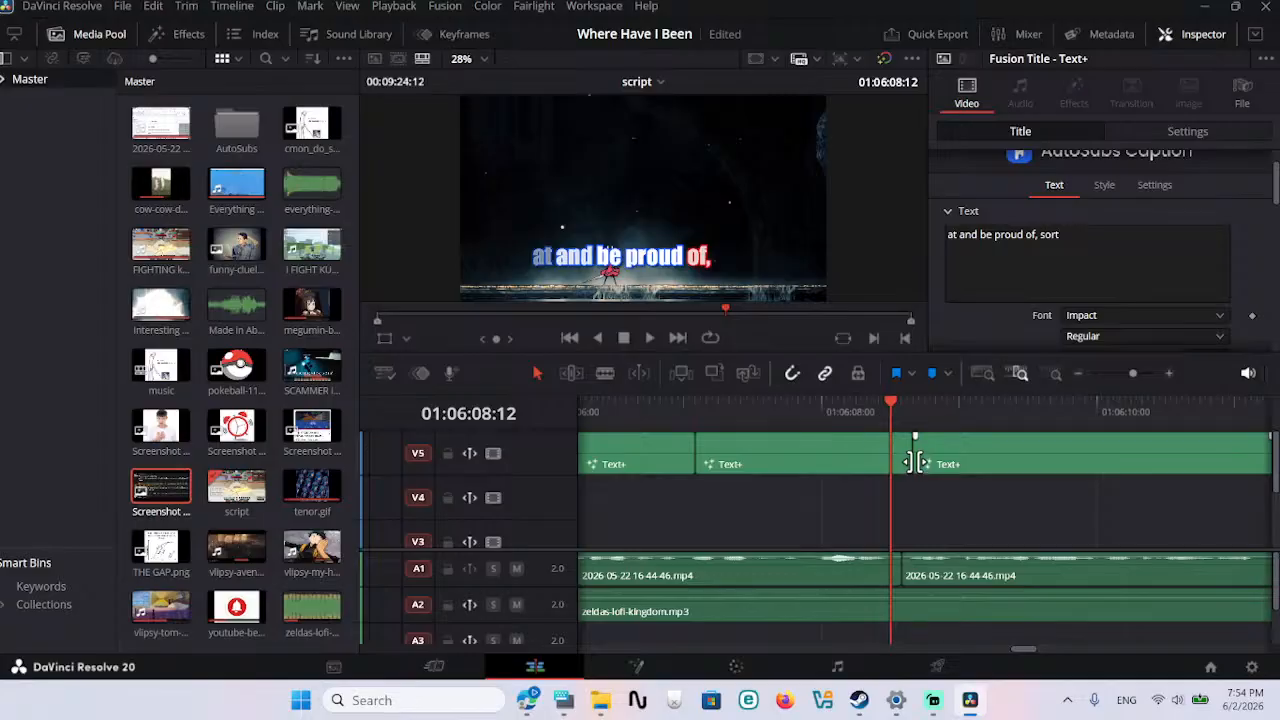
key("space")
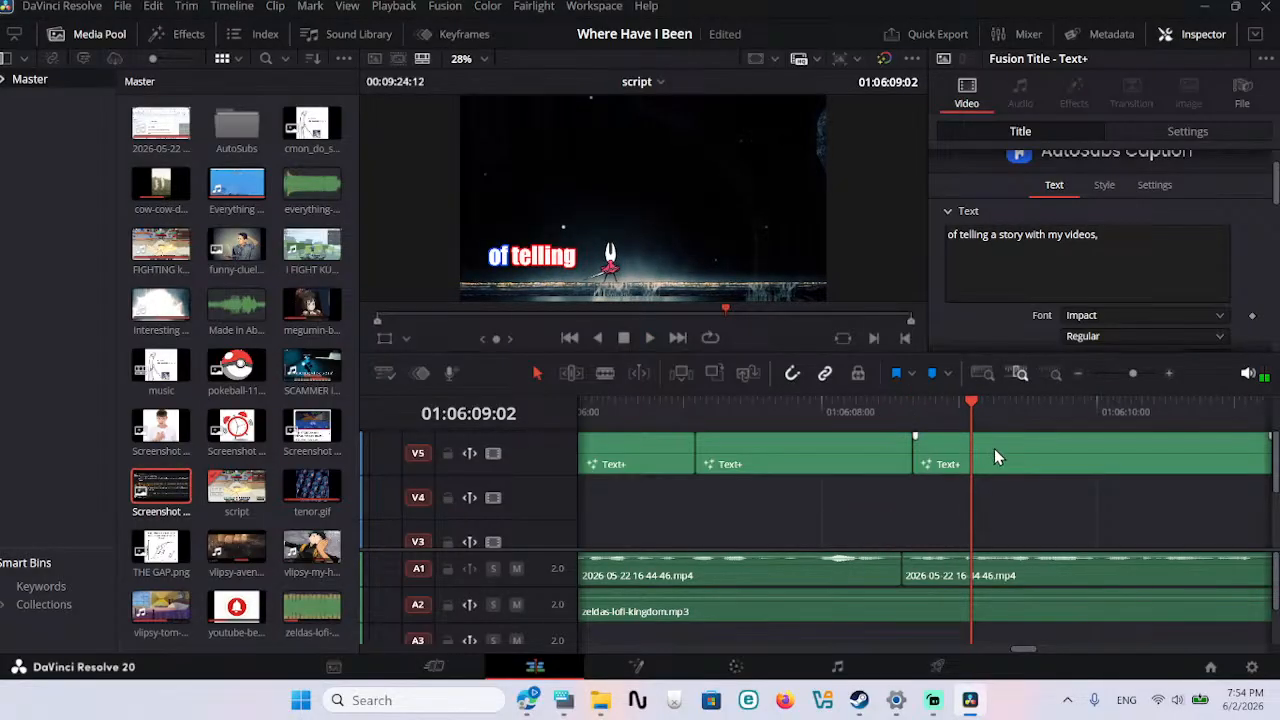
Step: Split the "of telling a story with my videos," caption at about 01:06:09:08 and change the first part's text to "sort of"
key("b")
left_click(1007, 461)
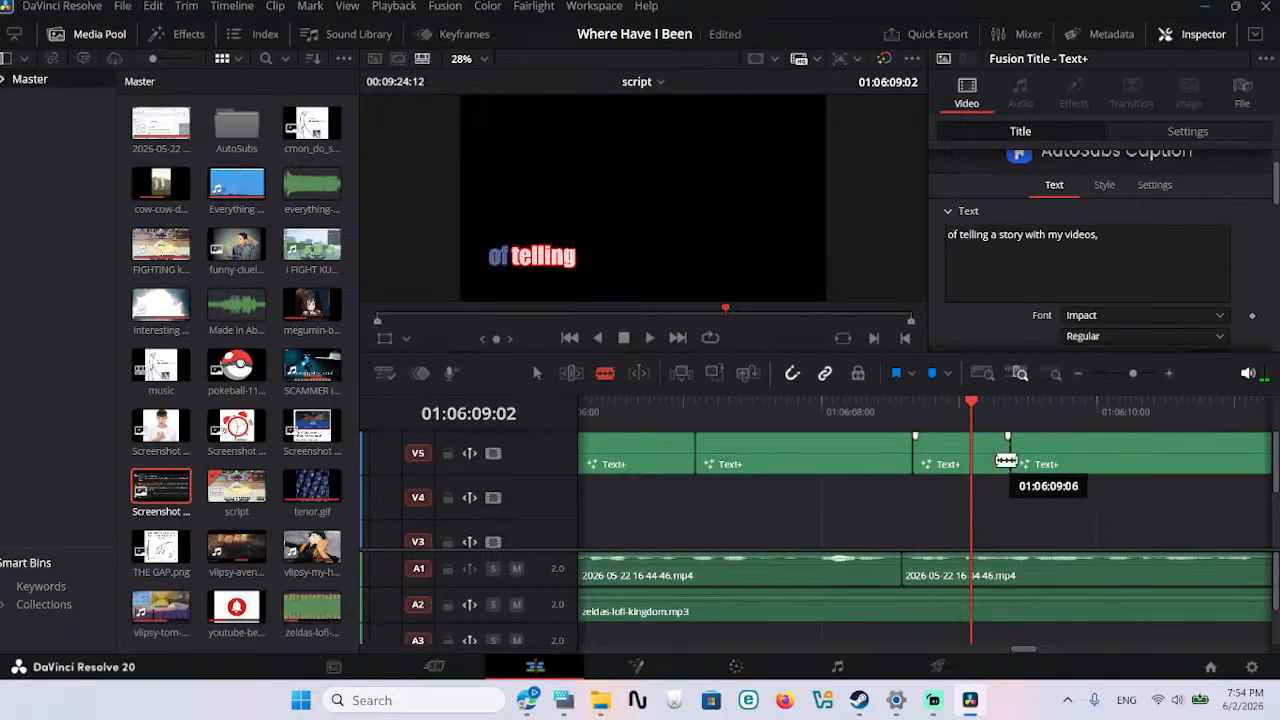
key("a")
left_click(1106, 242)
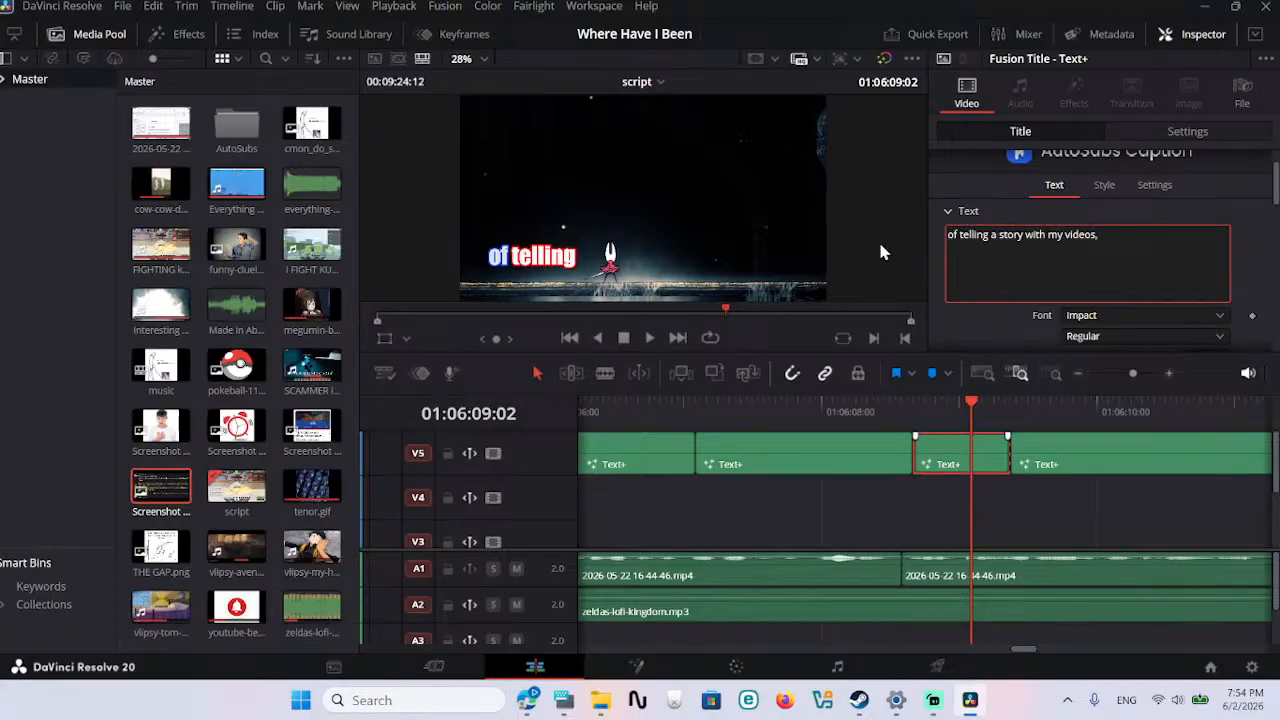
left_click_drag(1120, 242, 948, 240)
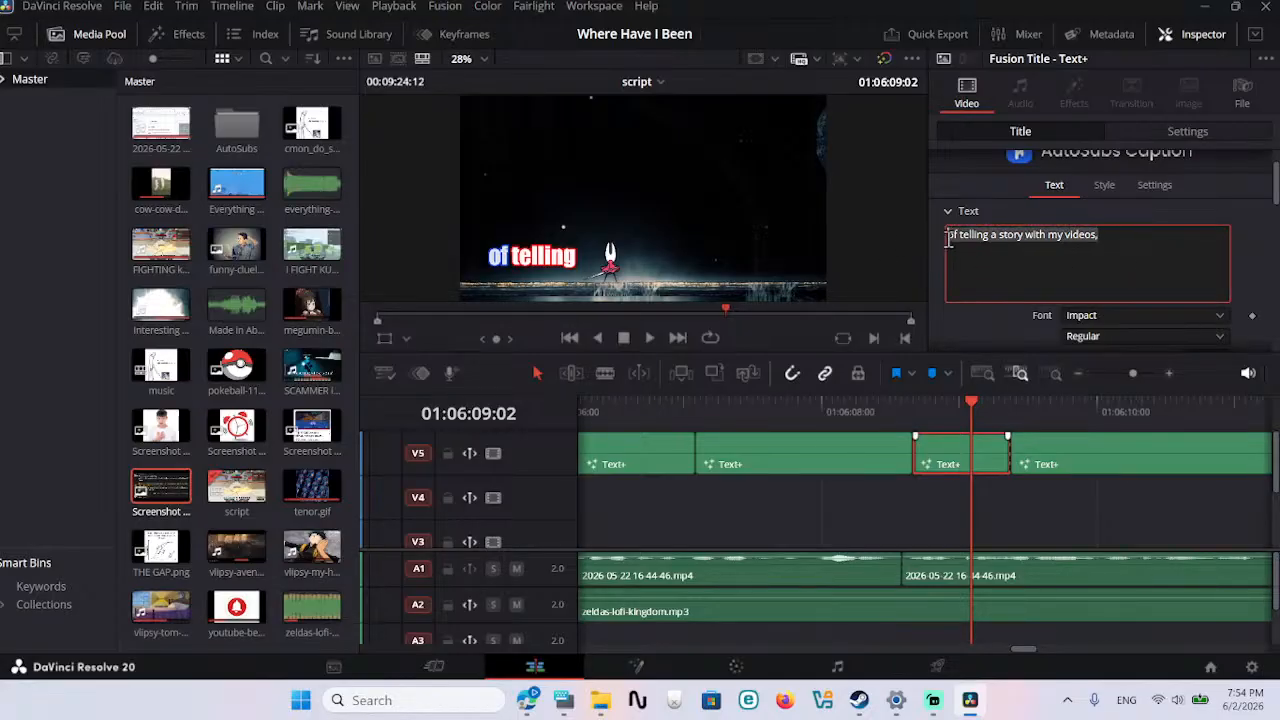
type("sort of")
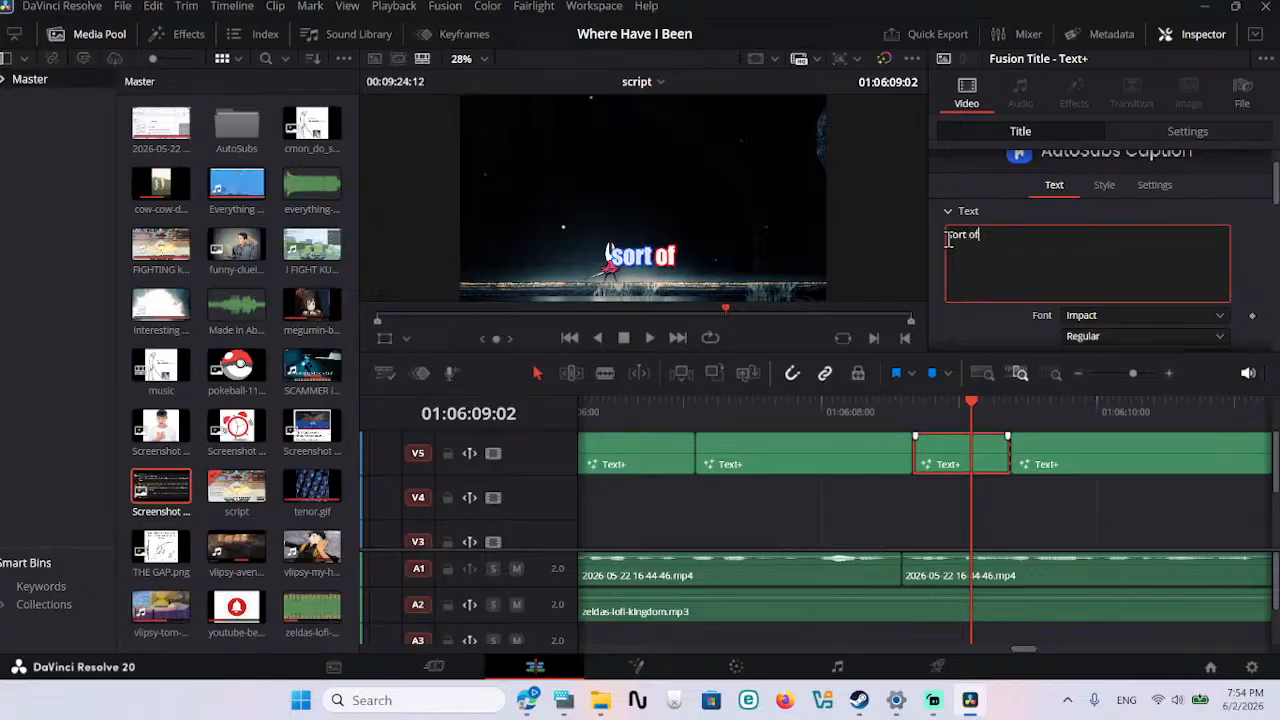
Step: Shorten the caption before "sort of" to "at and be proud of," and play through the edited captions
left_click(862, 411)
left_click(883, 462)
left_click(1080, 243)
key("BackSpace")
key("BackSpace")
key("BackSpace")
key("BackSpace")
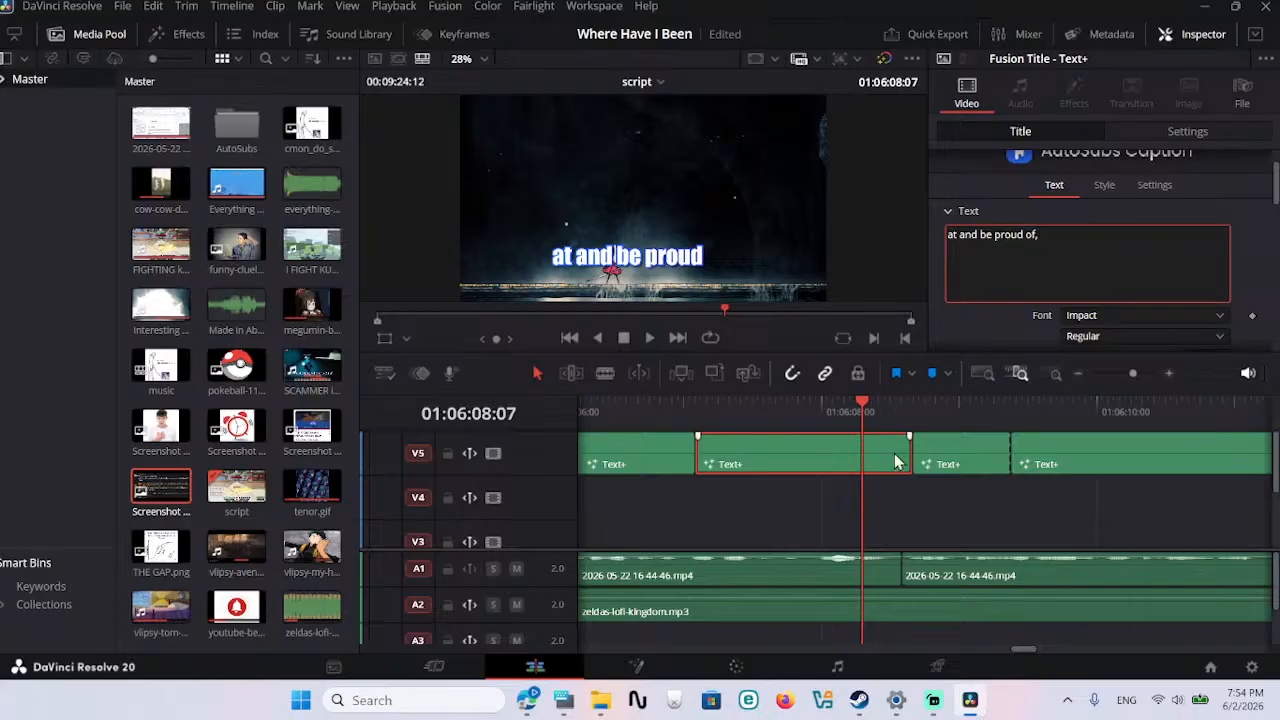
left_click(740, 422)
key("space")
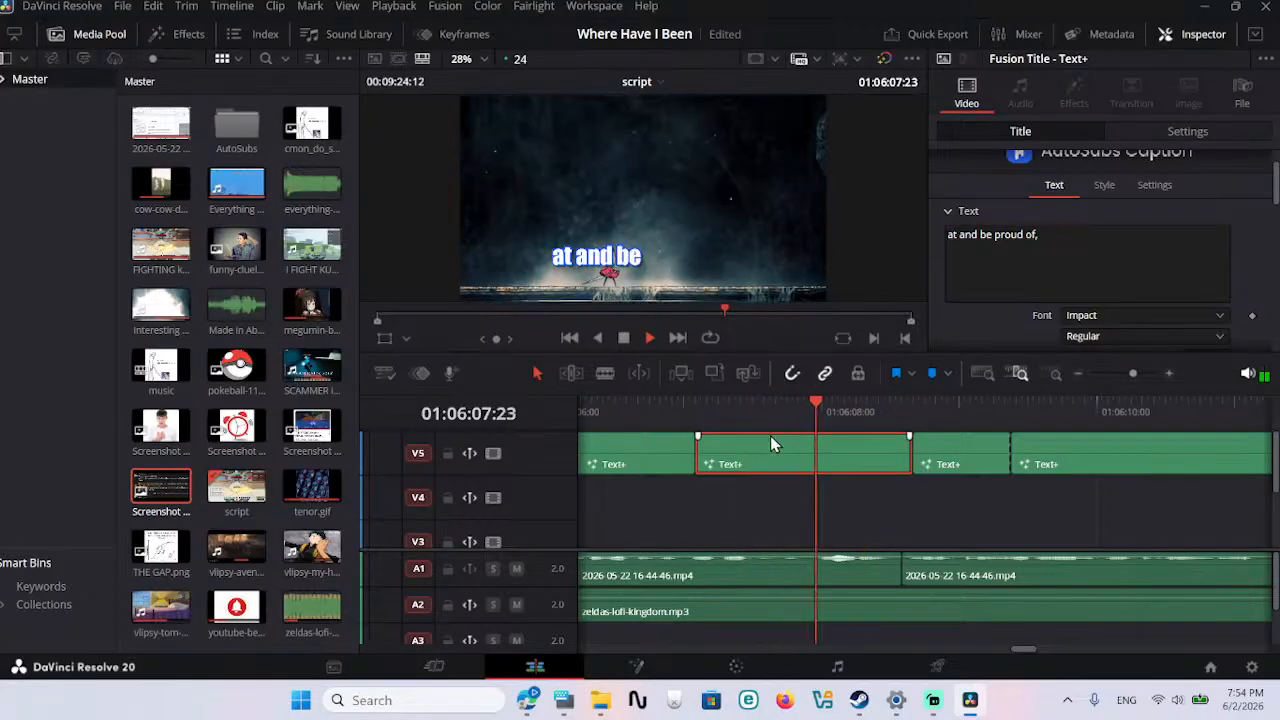
key("space")
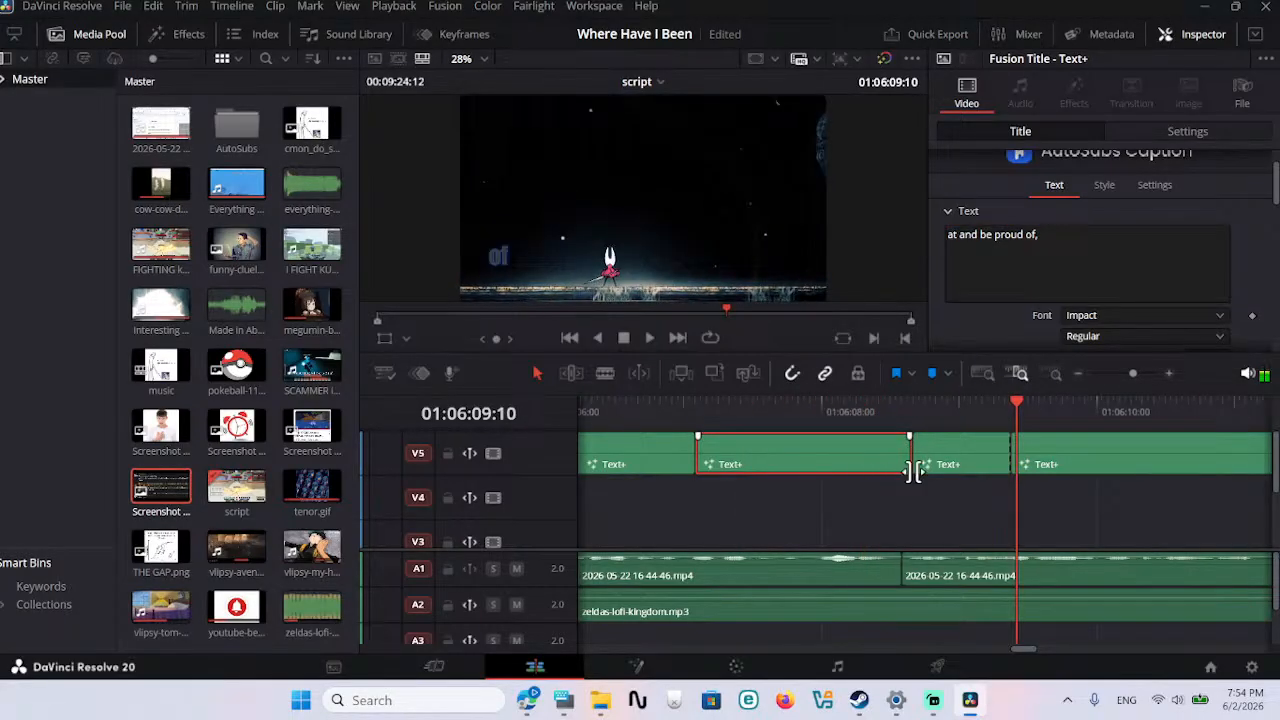
Step: Change the caption after "sort of" to "telling a story with my videos,", start it at about 01:06:09:06, and play onward to about 01:06:15
left_click(1043, 452)
left_click(958, 236)
key("BackSpace")
key("BackSpace")
key("BackSpace")
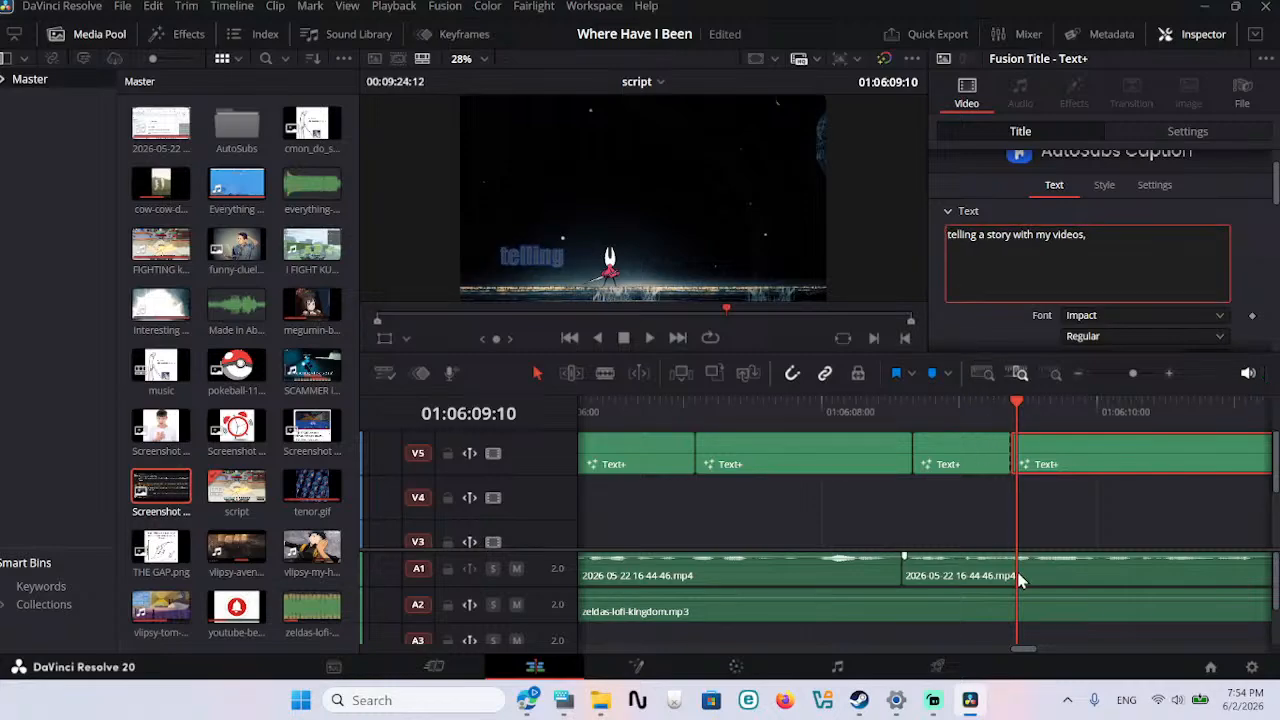
left_click_drag(1012, 456, 995, 458)
left_click(984, 413)
key("space")
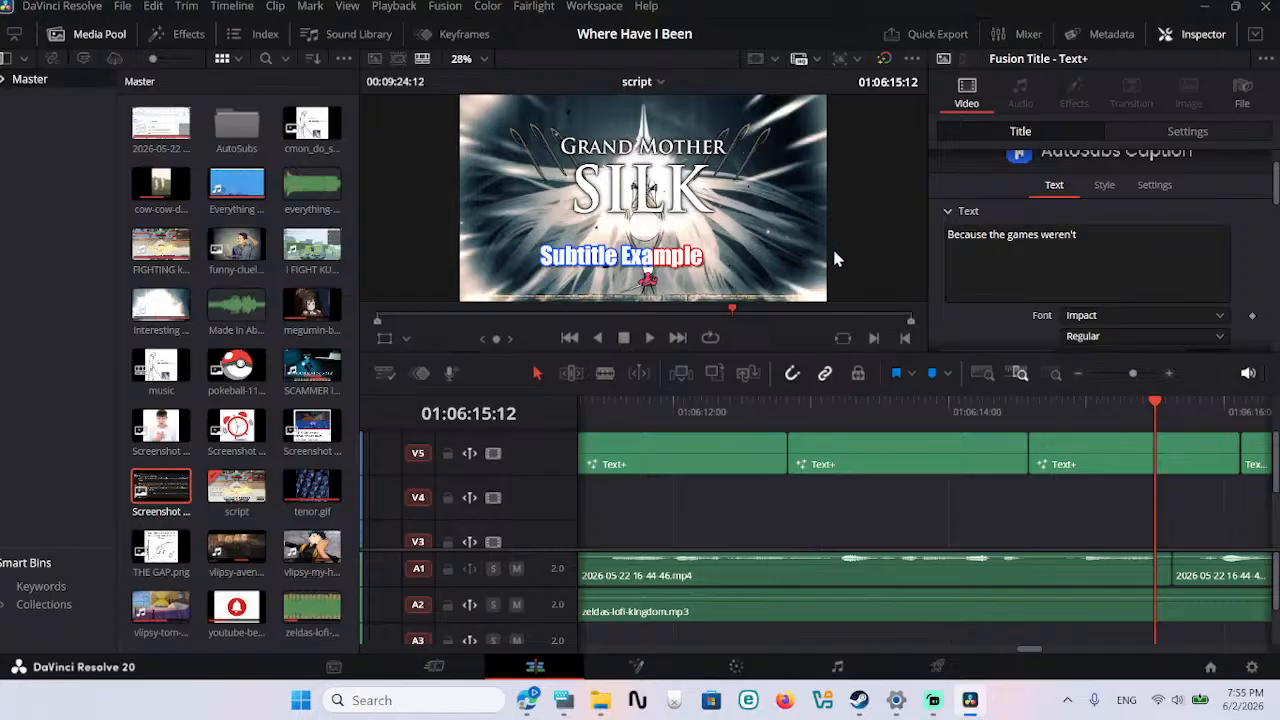
Step: Try to correct the displayed text of the "Because the games weren't" caption by switching its Text+ effect off and on
left_click(975, 416)
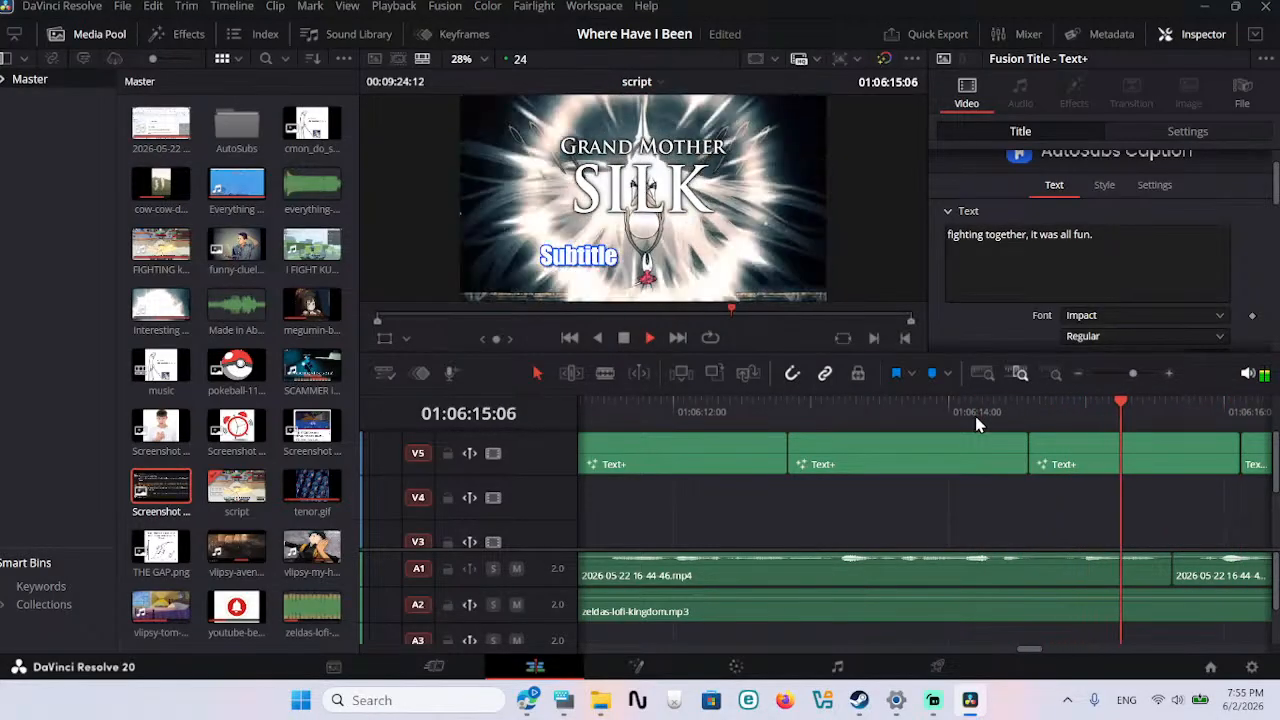
key("space")
left_click(829, 455)
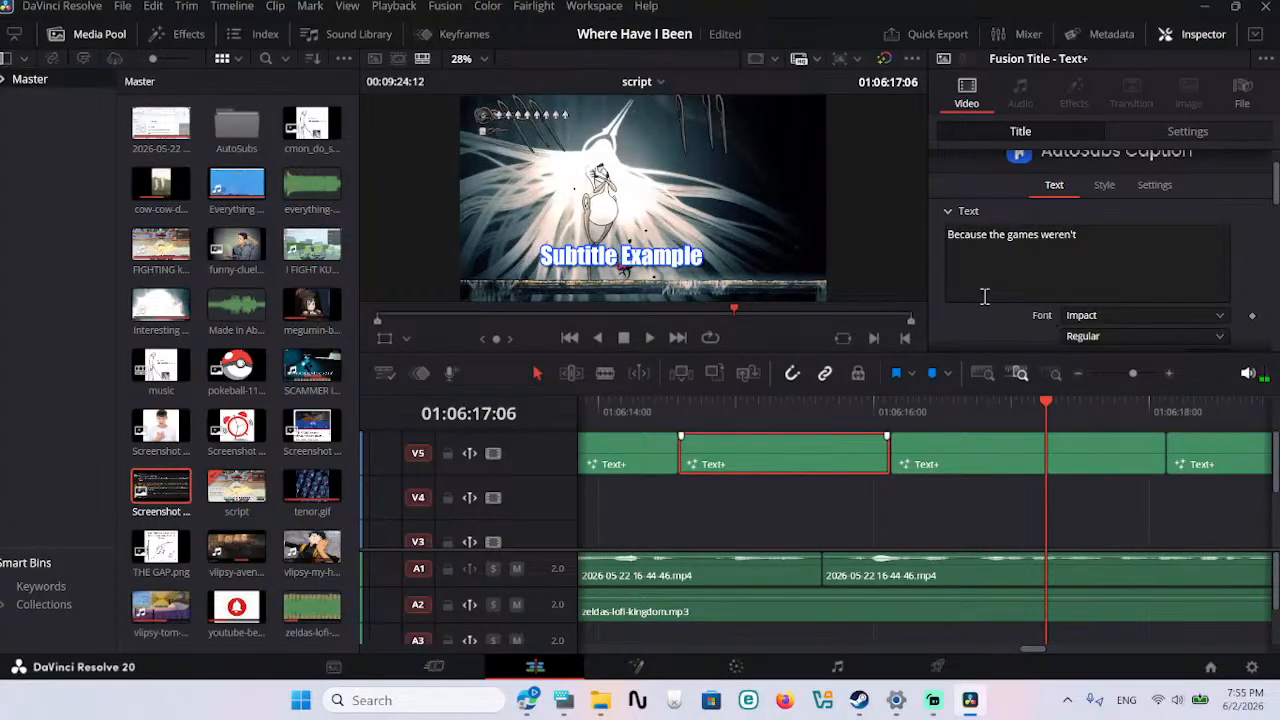
scroll(984, 296, "up", 1)
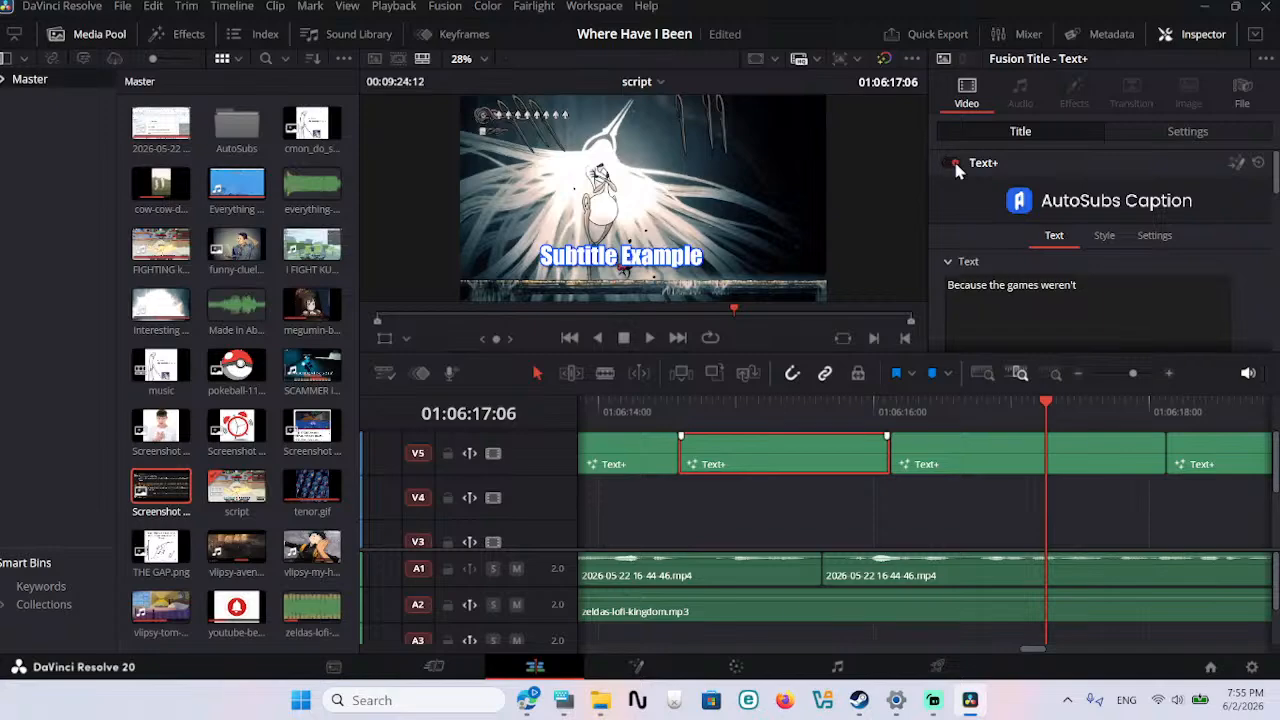
left_click(754, 419)
key("space")
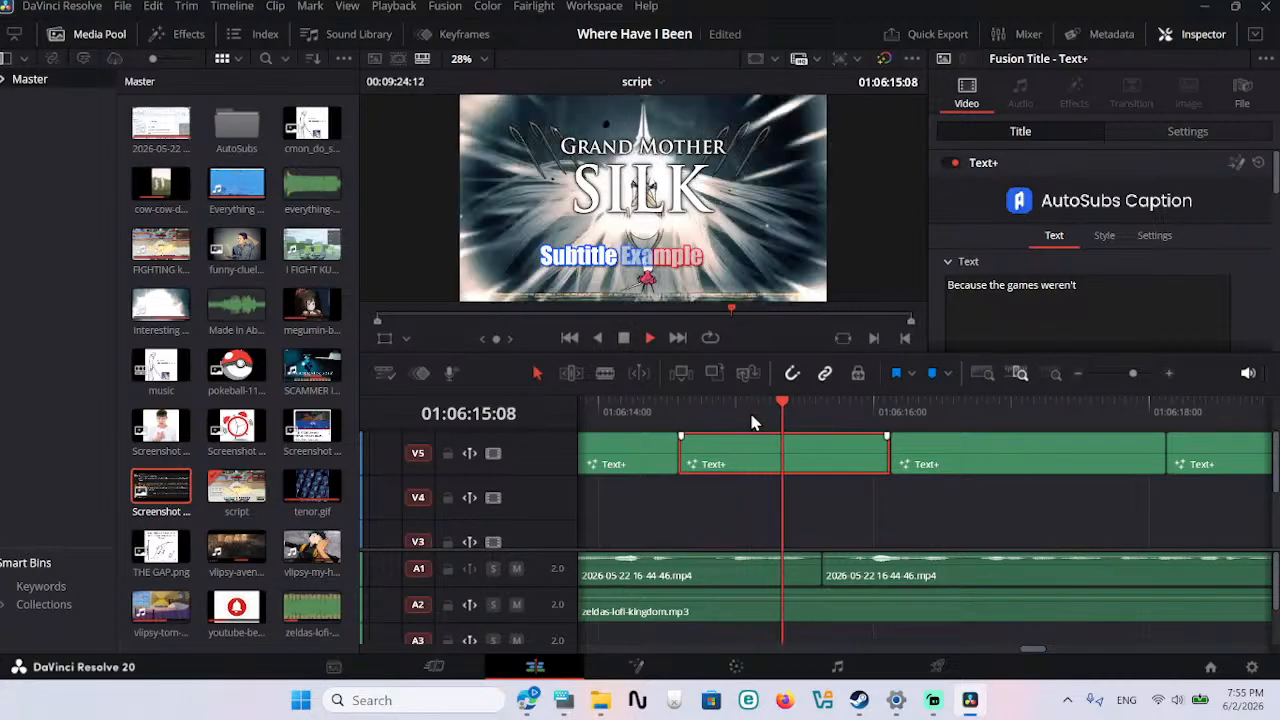
left_click(954, 163)
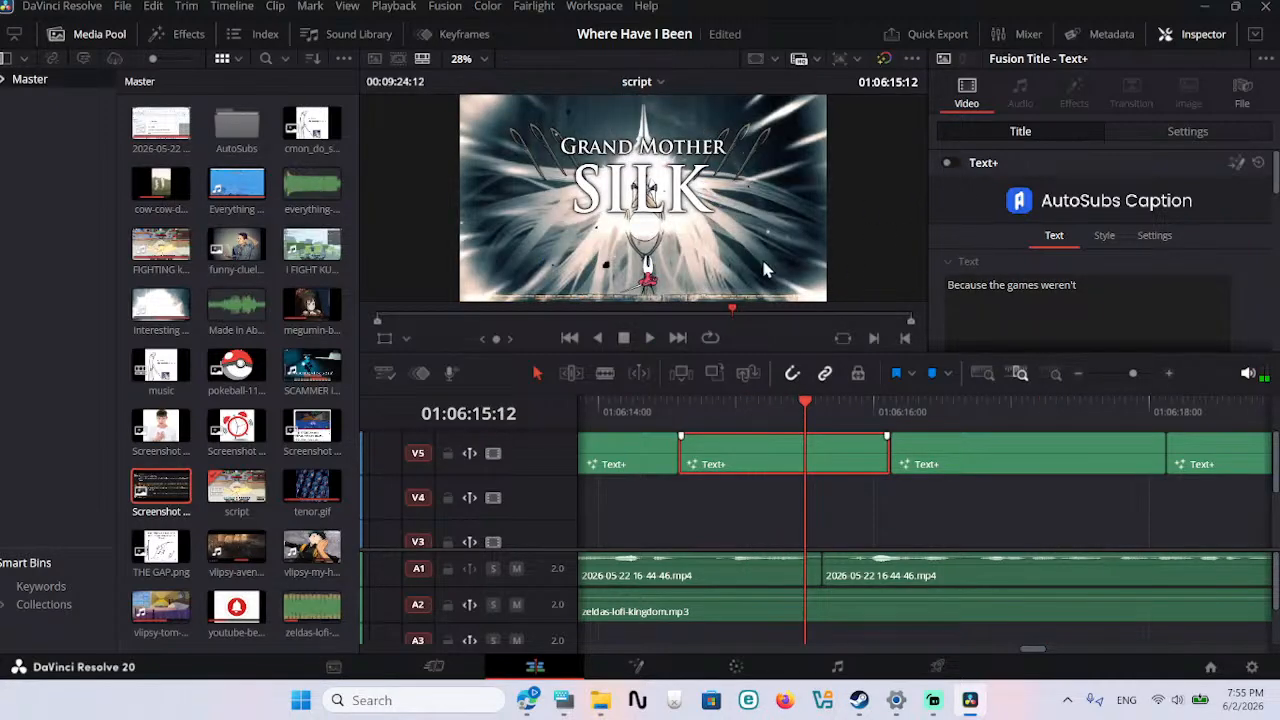
left_click(954, 164)
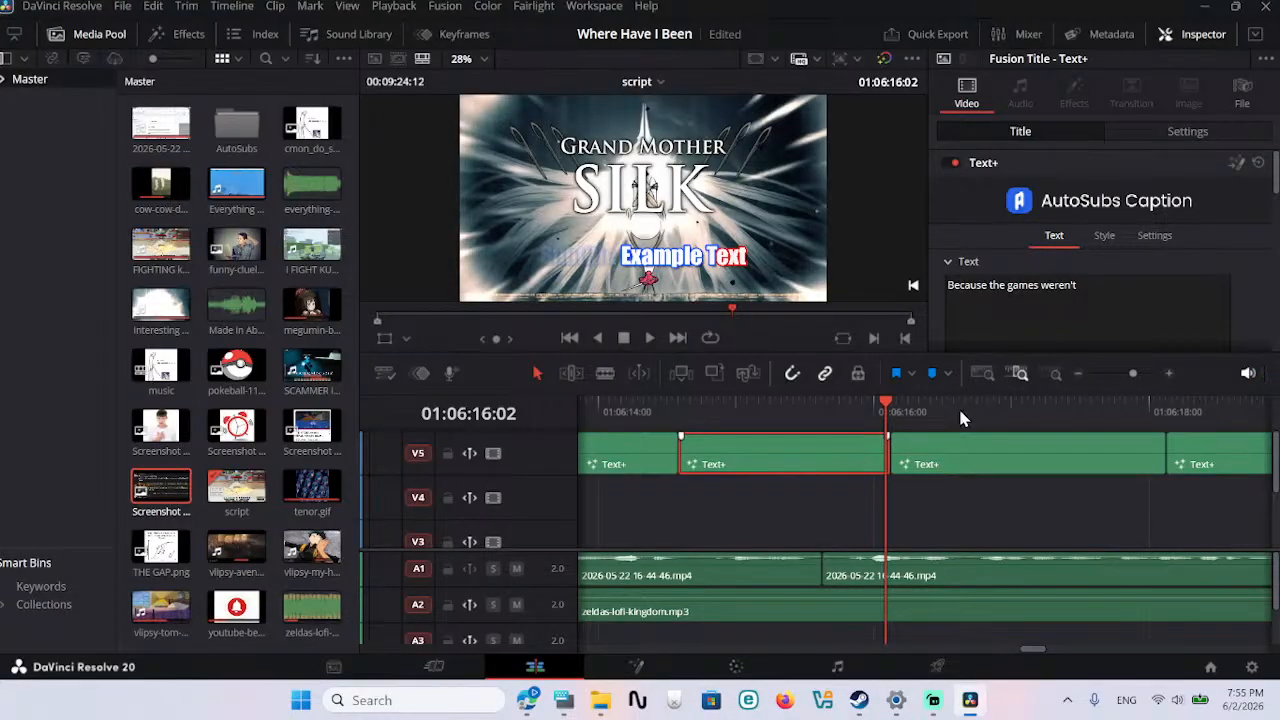
Step: Compare the captions between about 01:06:14 and 01:06:18 in the preview with their text, font and word timing settings
left_click(988, 418)
left_click(1213, 418)
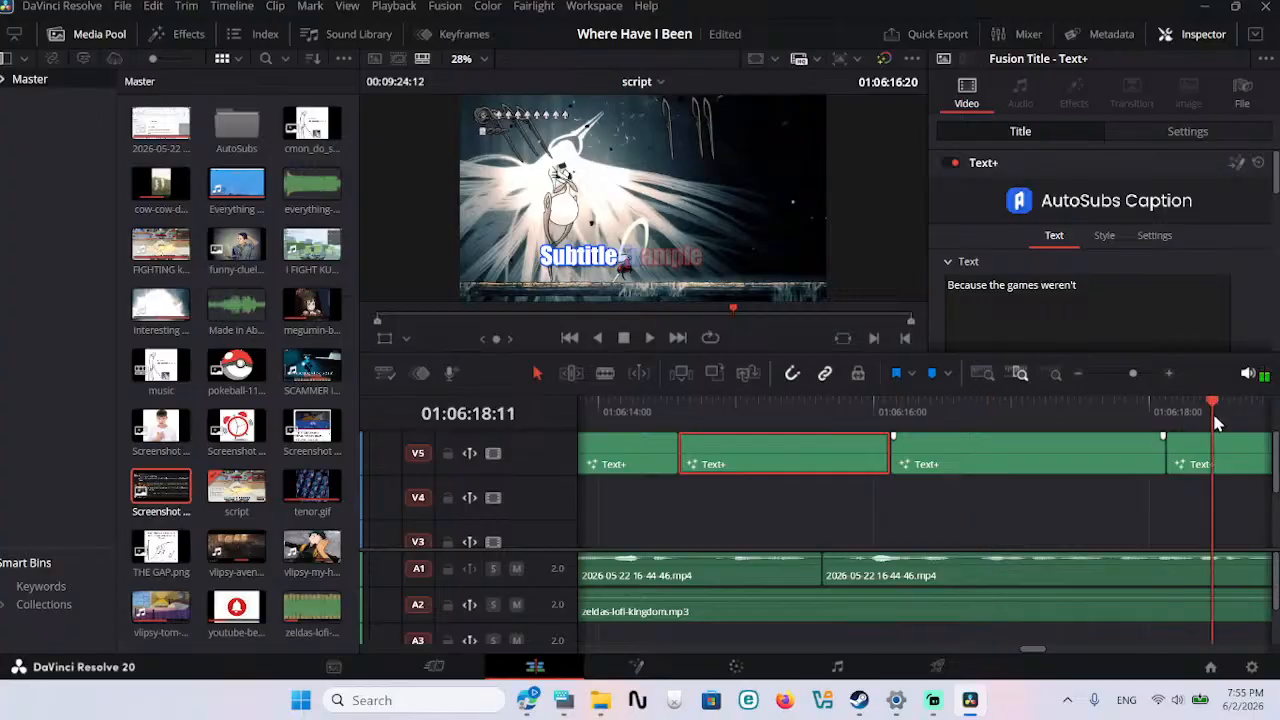
left_click(1203, 453)
left_click(1009, 440)
left_click(1003, 418)
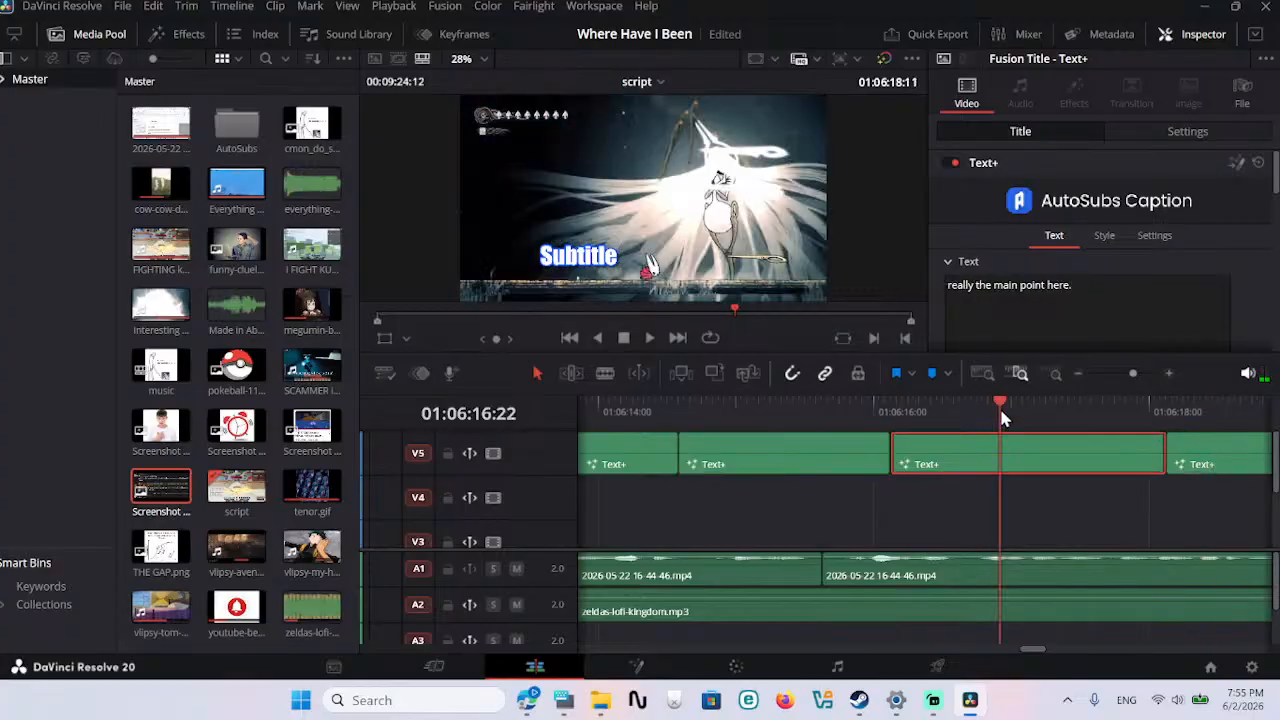
left_click(759, 420)
left_click(686, 440)
left_click(640, 412)
left_click(642, 462)
scroll(1092, 272, "down", 3)
left_click(730, 412)
left_click(797, 498)
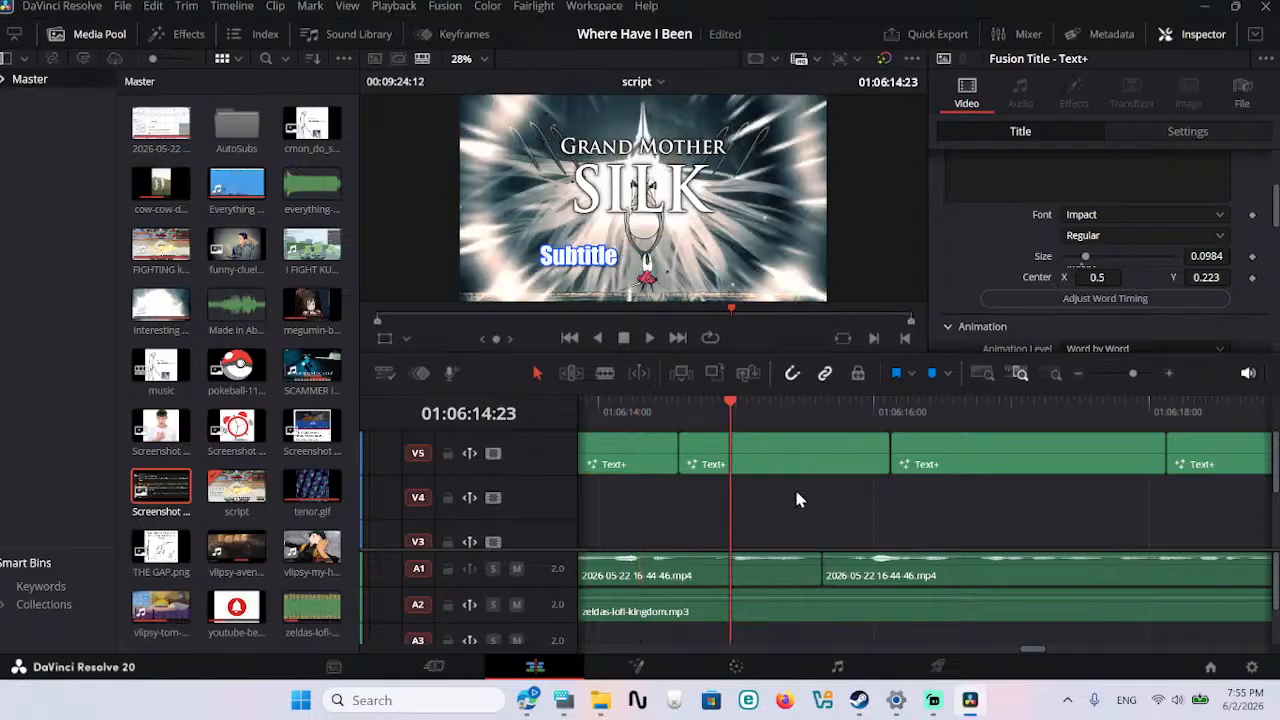
left_click(799, 414)
scroll(980, 305, "up", 5)
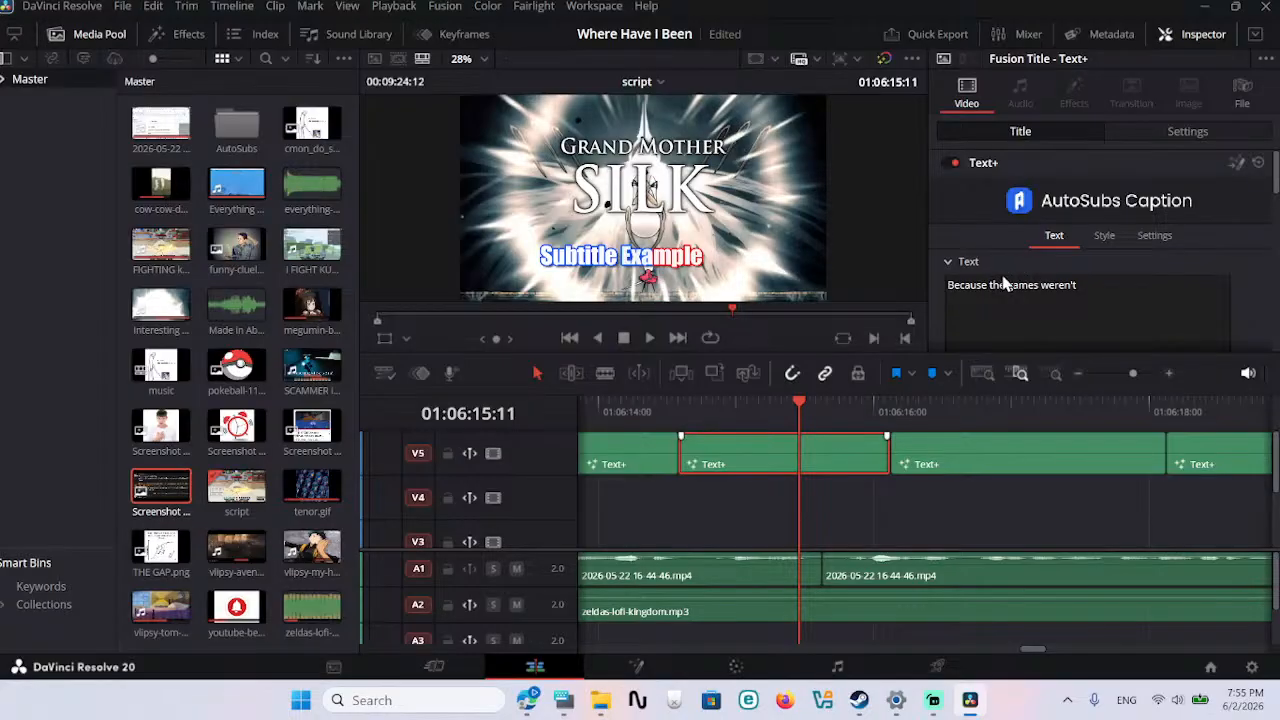
key("super+c")
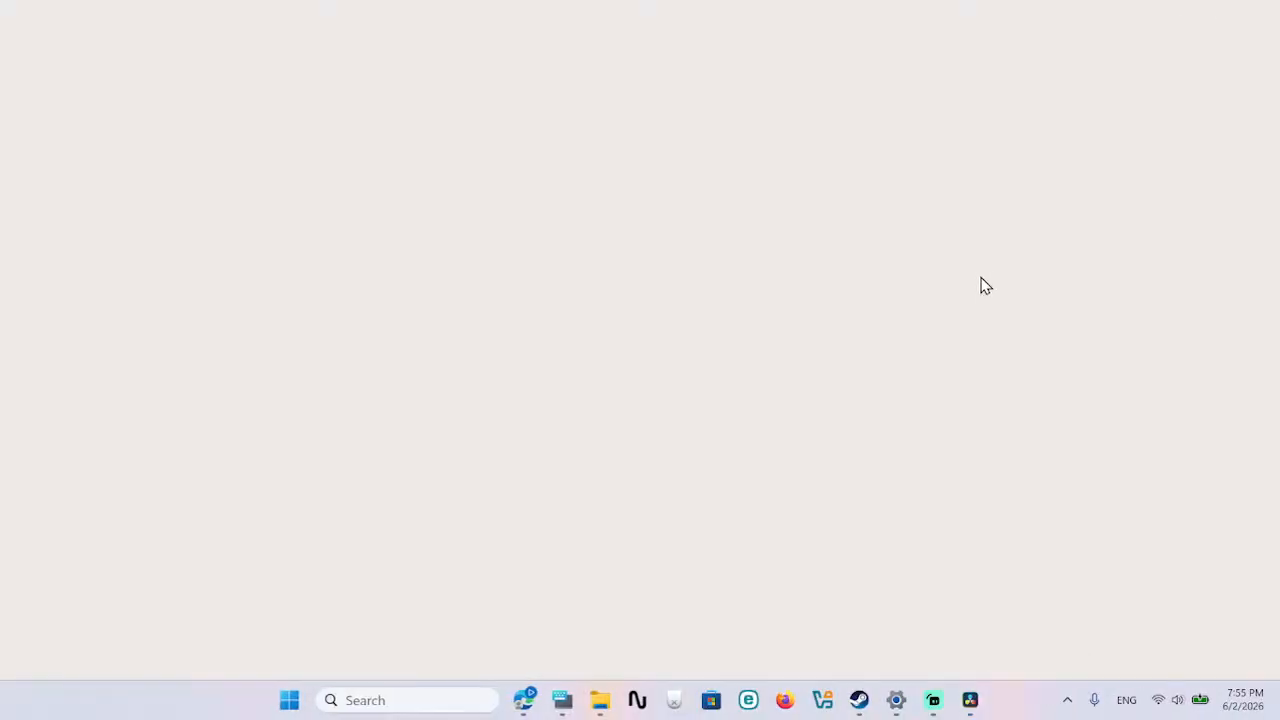
left_click_drag(836, 16, 785, 0)
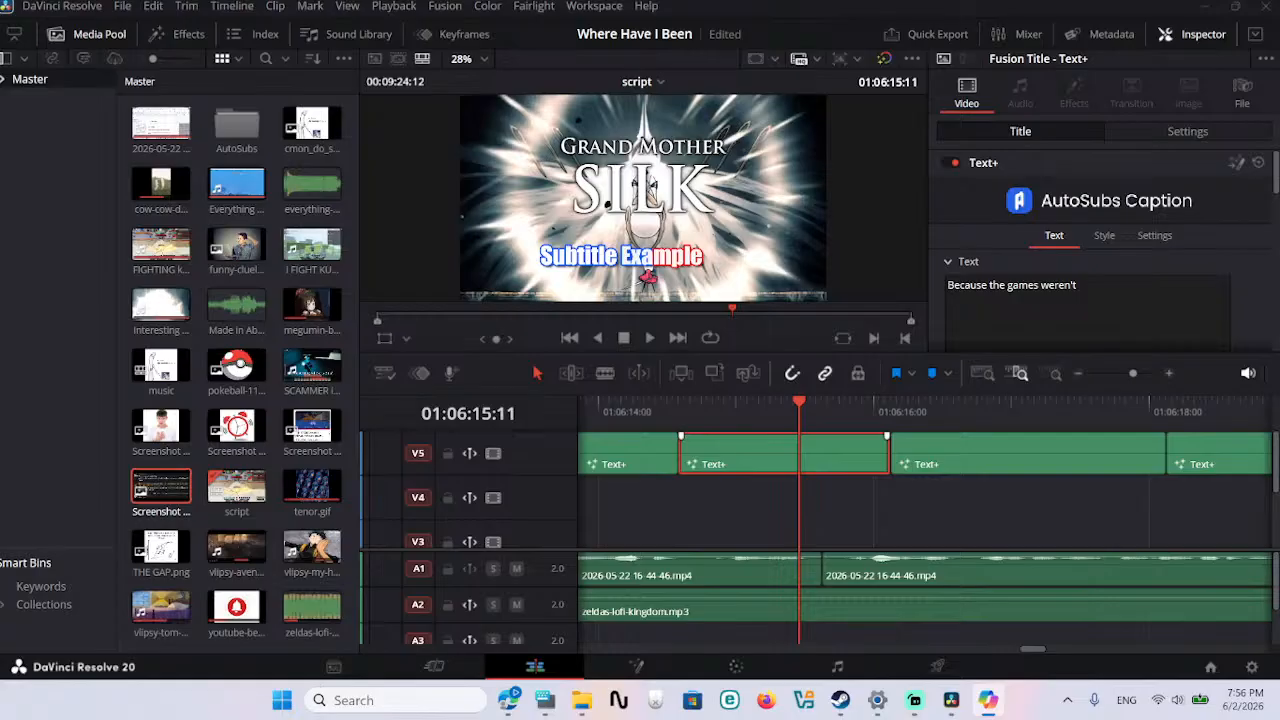
left_click(608, 8)
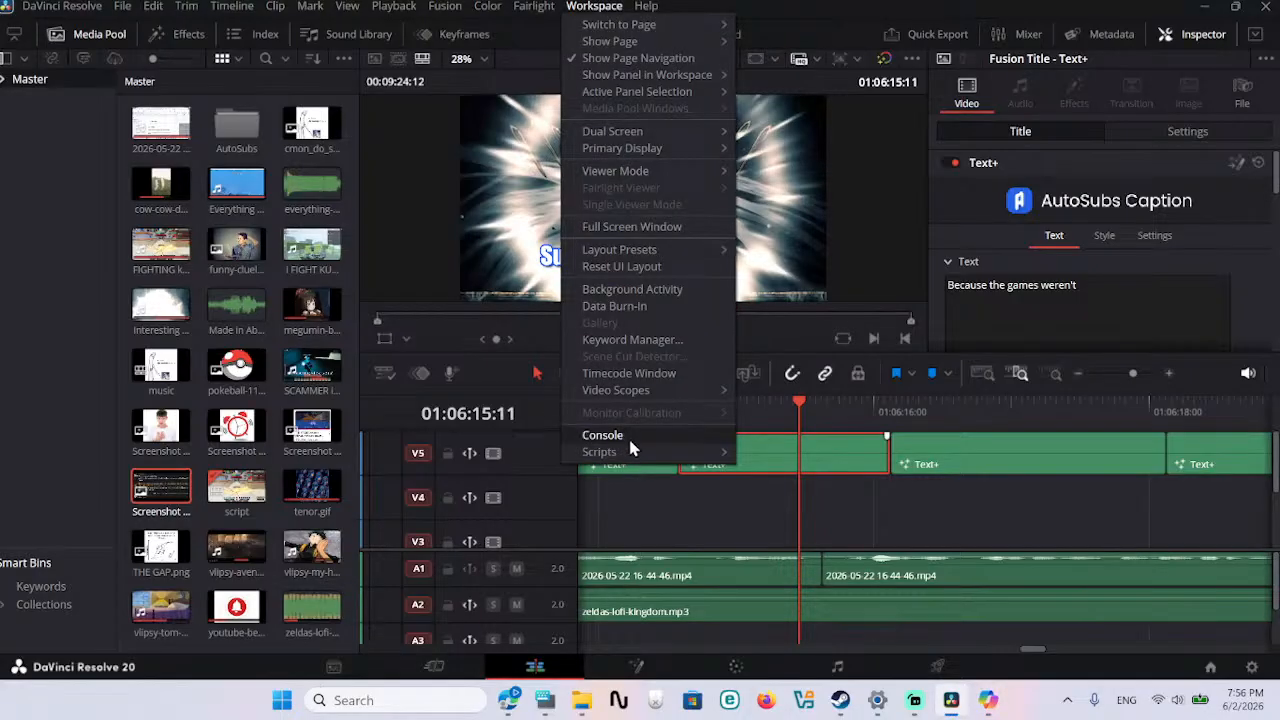
mouse_move(646, 7)
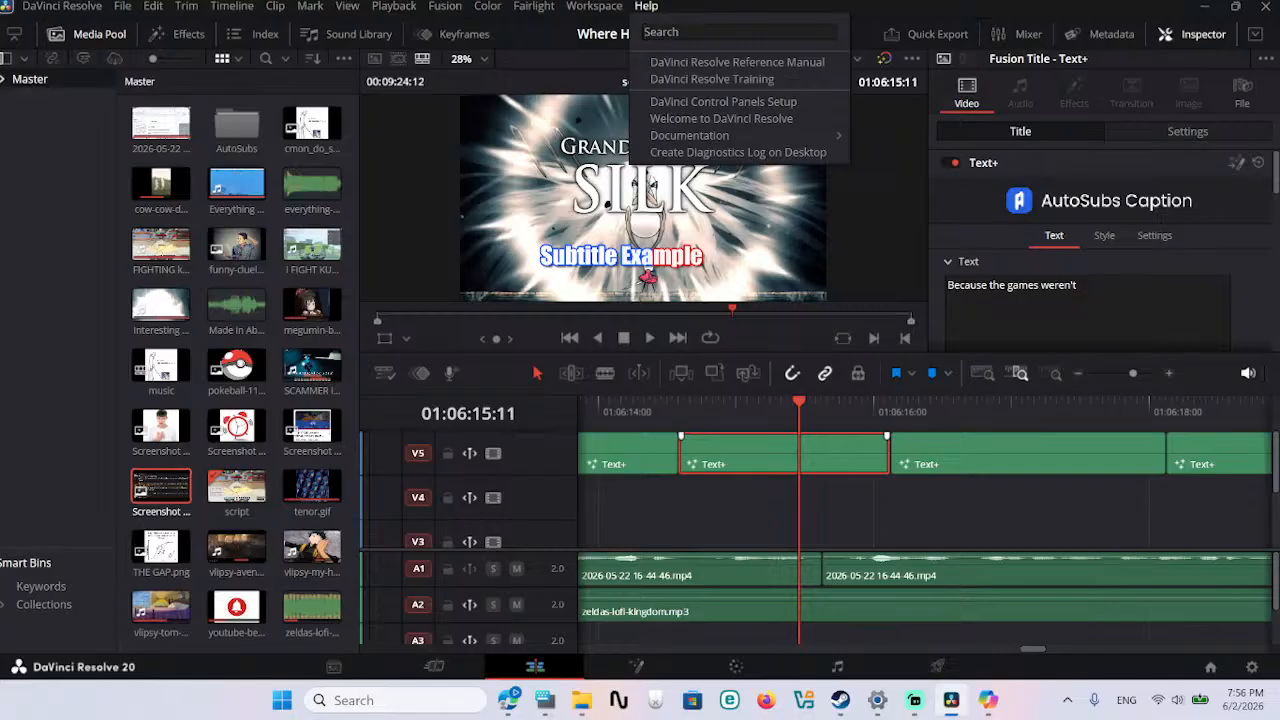
key("alt+Tab")
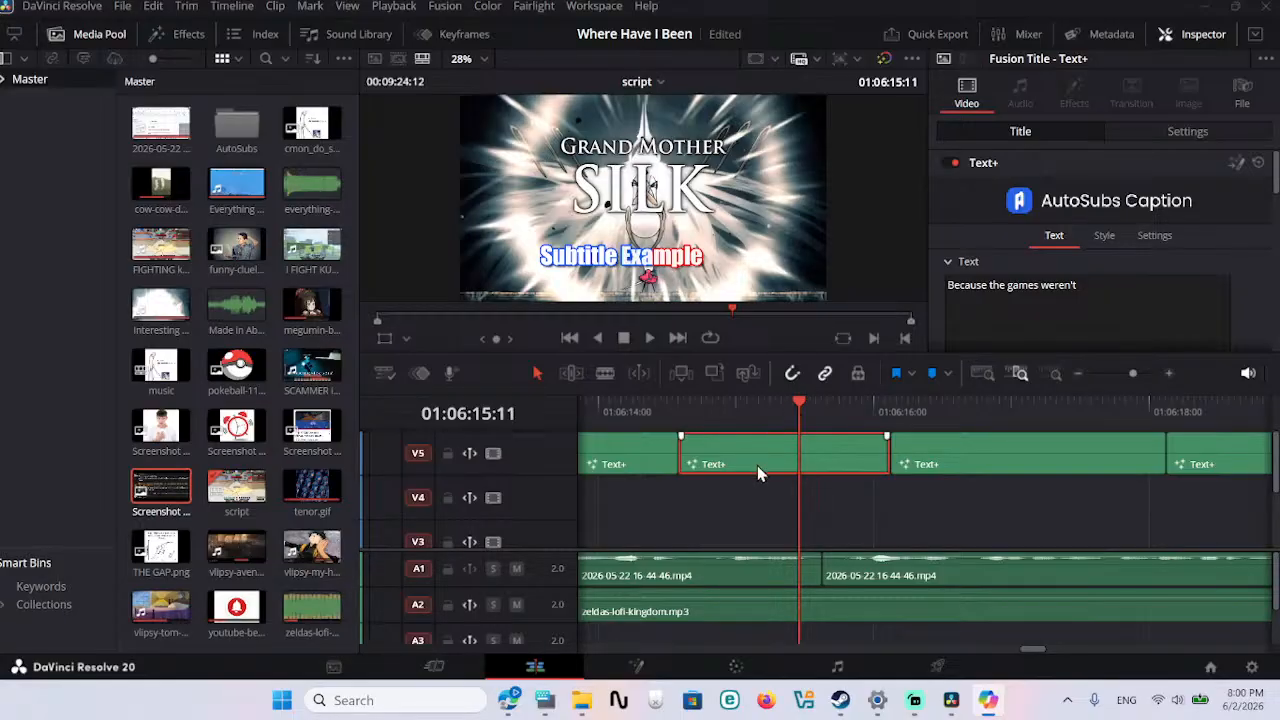
Step: Try to fix the "Because the games weren't" caption by cutting it and pasting it at 01:06:15:11, check the playback, and undo both edits
key("ctrl+x")
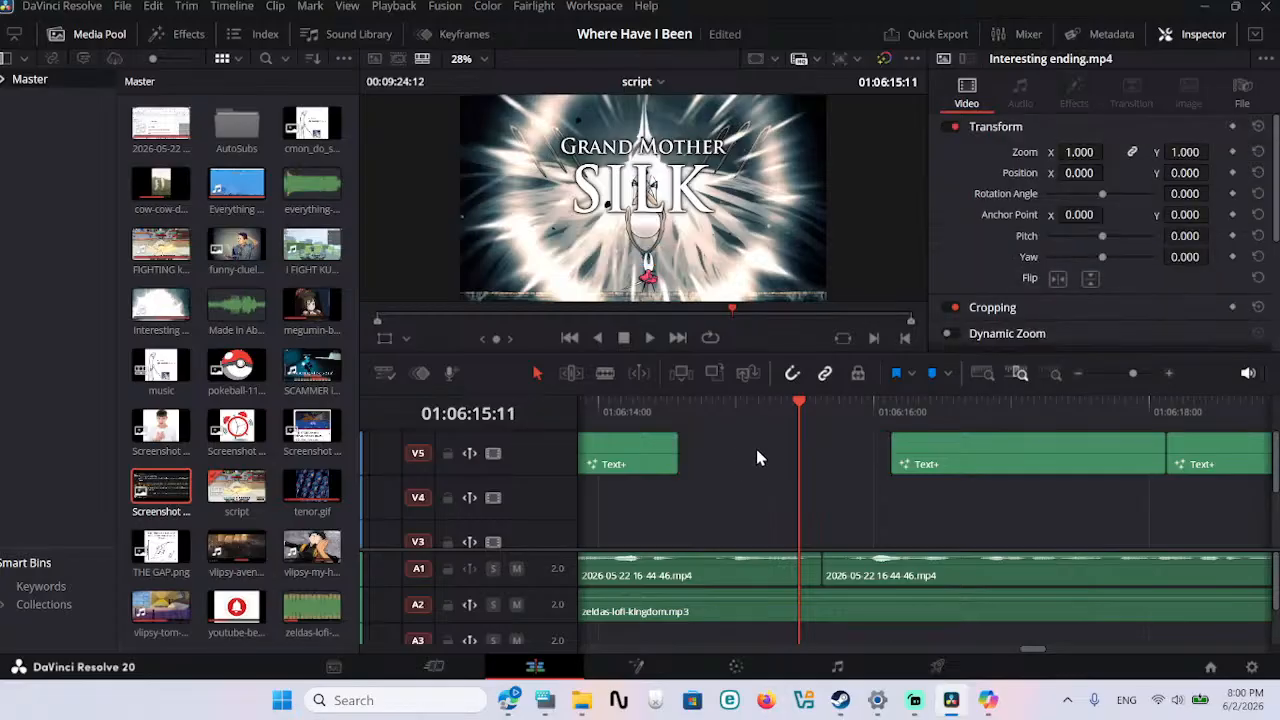
key("ctrl+v")
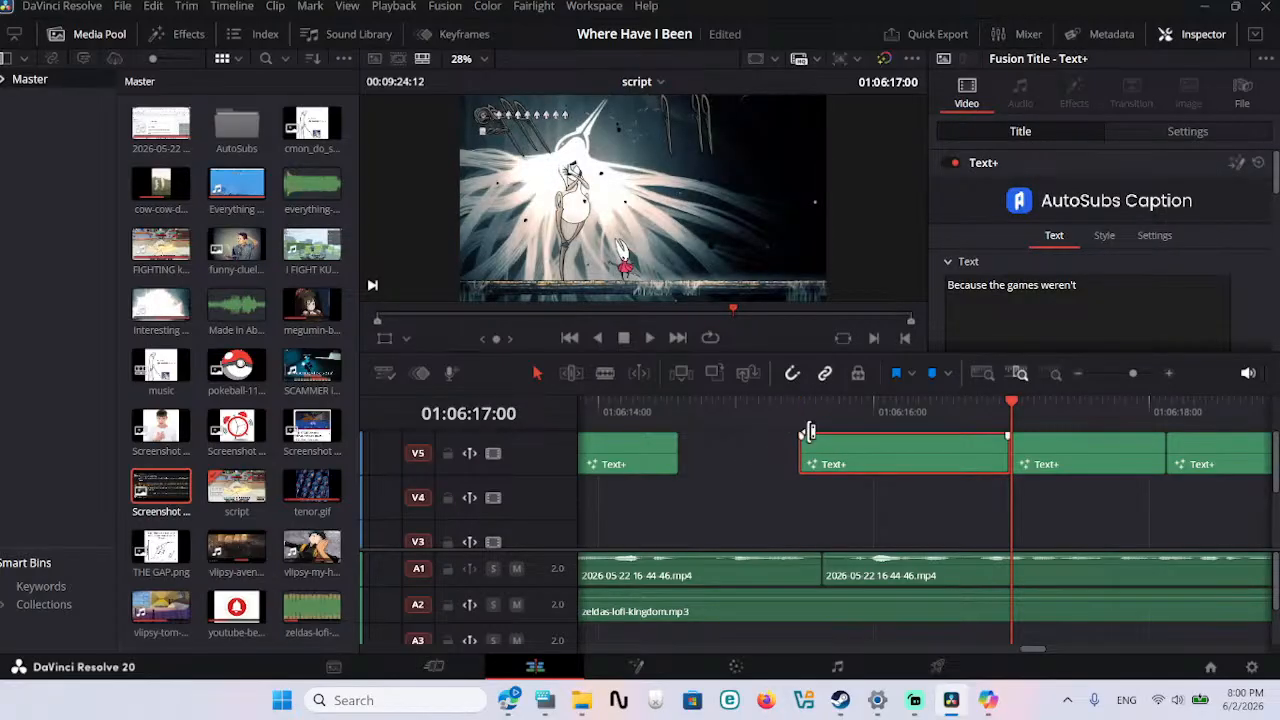
left_click(868, 425)
key("space")
key("space")
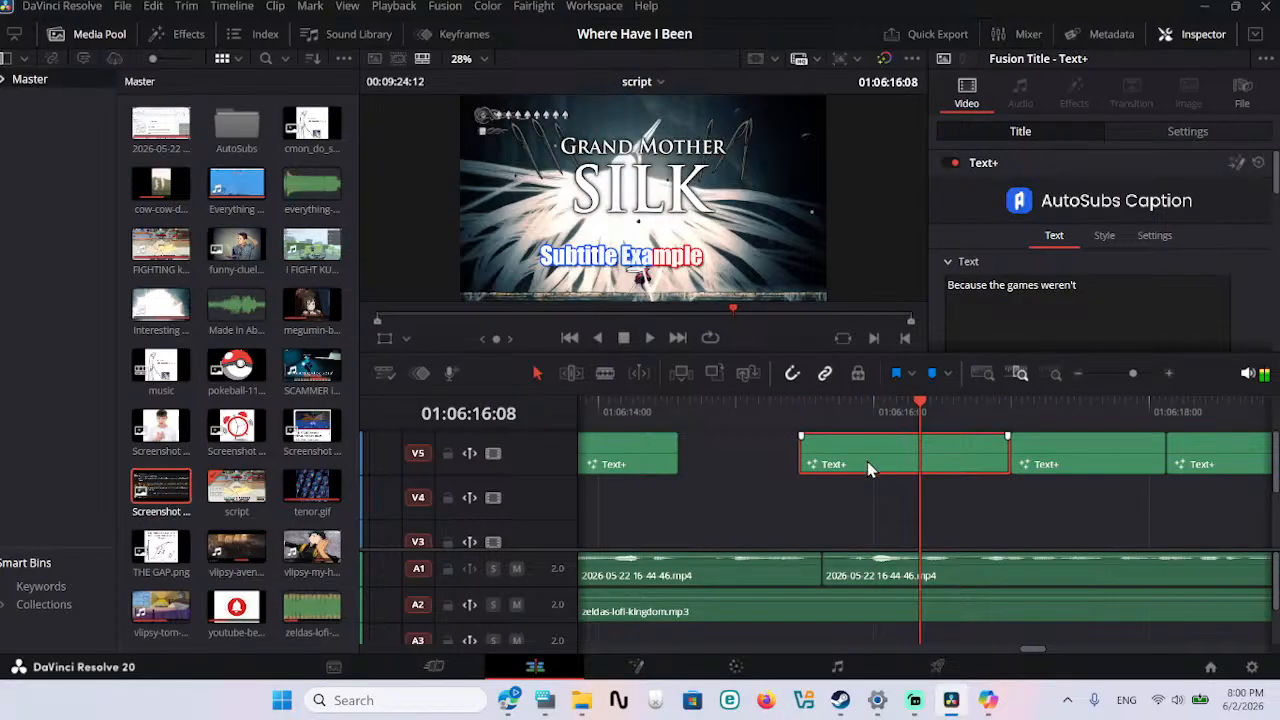
key("ctrl+z")
key("ctrl+z")
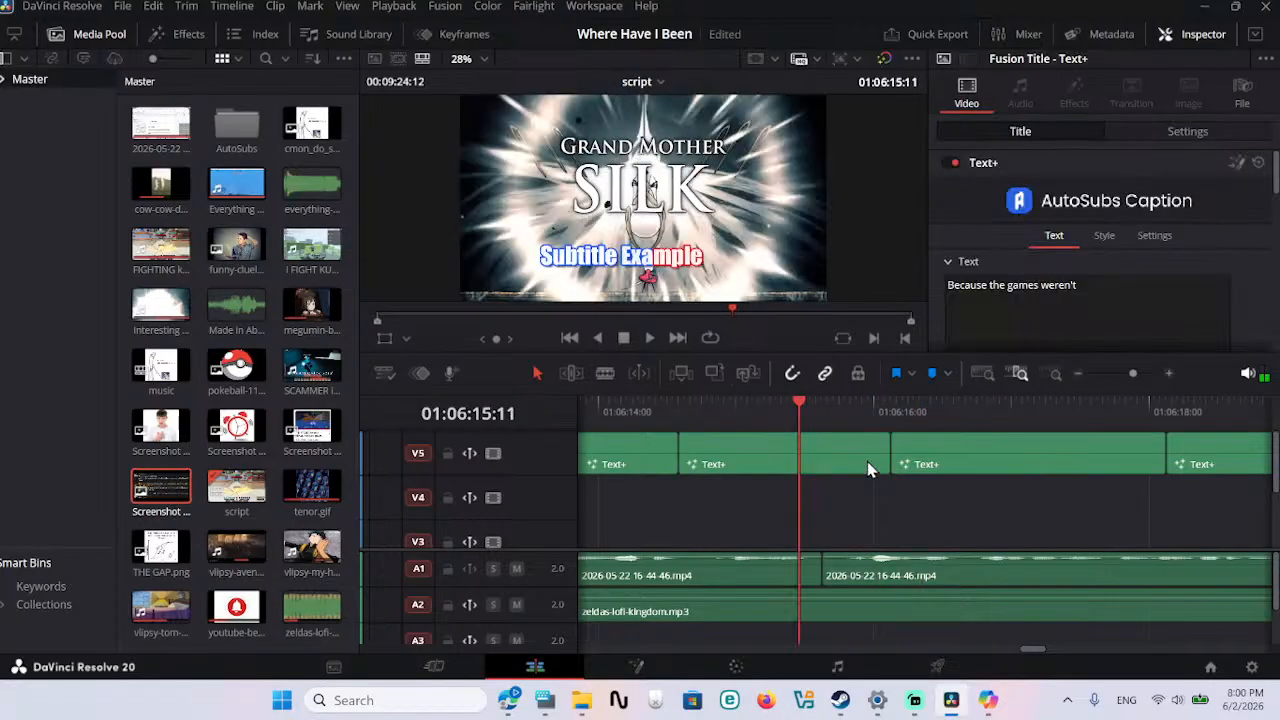
Step: Cut the "Because the games weren't" caption, paste it back in its original place at 01:06:14:14, and check its displayed text in the preview
left_click_drag(692, 410, 684, 415)
left_click(744, 455)
key("BackSpace")
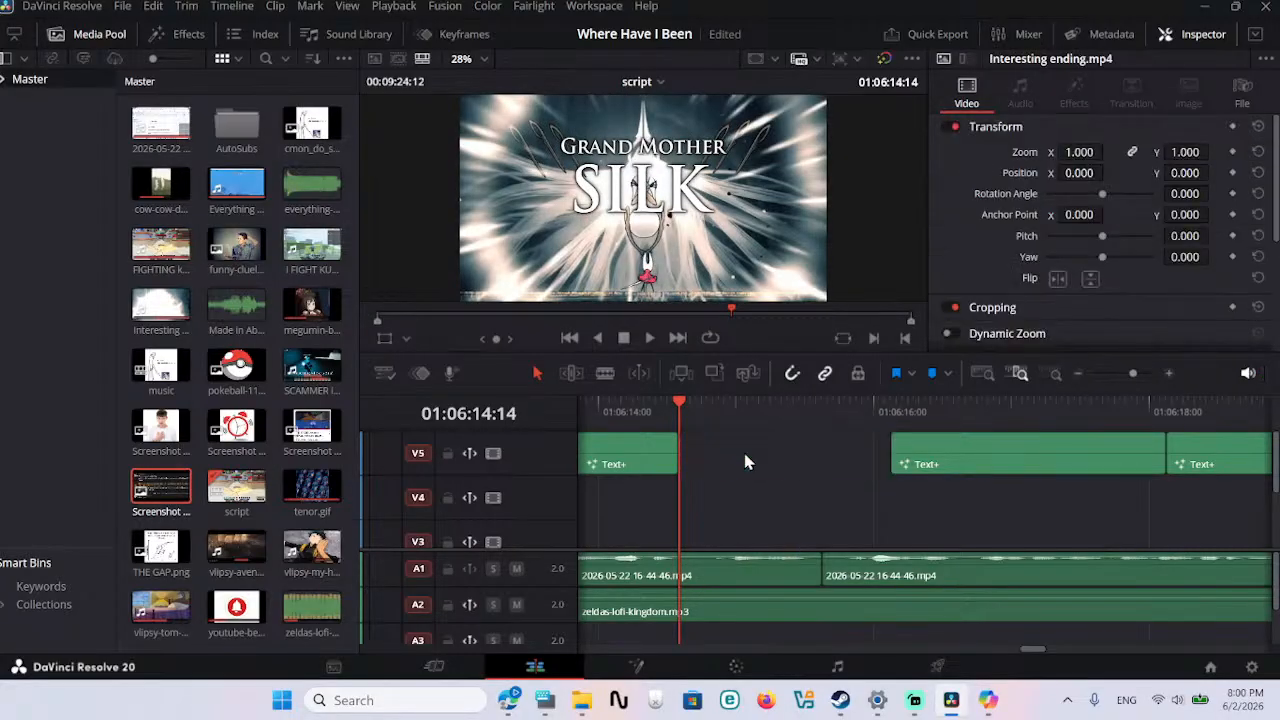
key("ctrl+z")
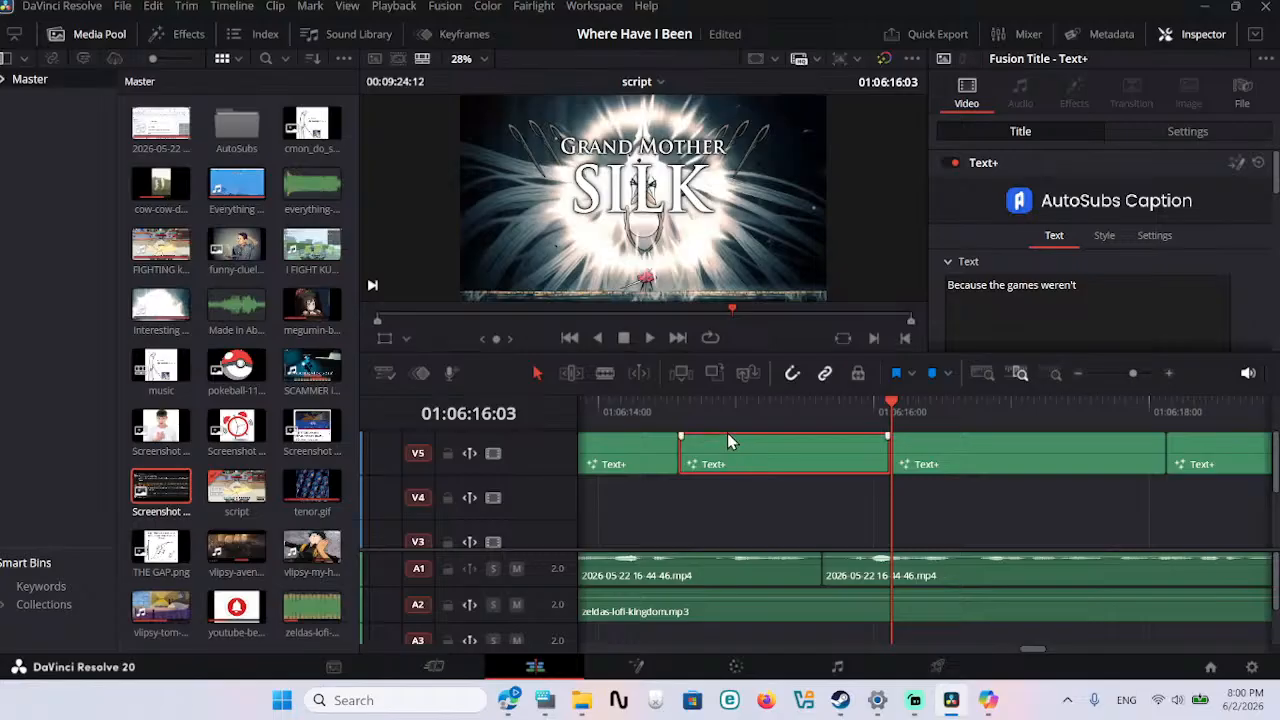
left_click(743, 418)
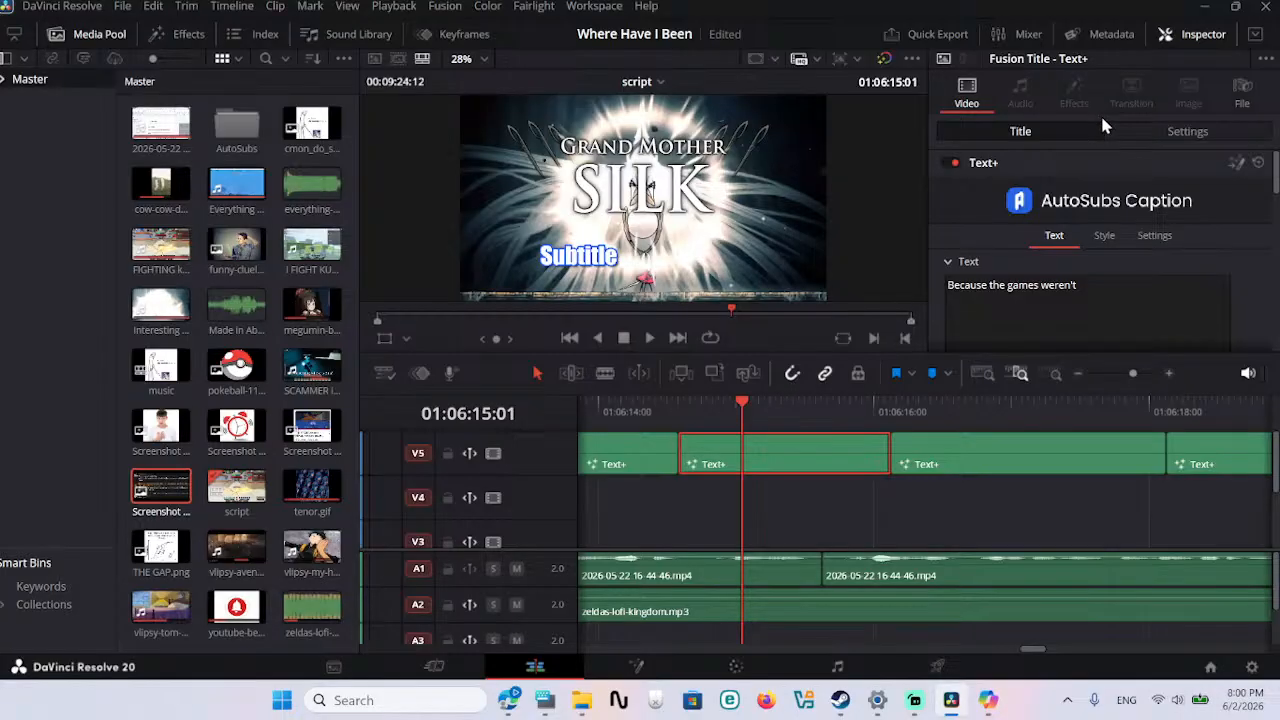
Step: Examine the caption's font, animation and spoken-word highlighter settings for the cause of the wrong displayed text
scroll(1145, 190, "down", 10)
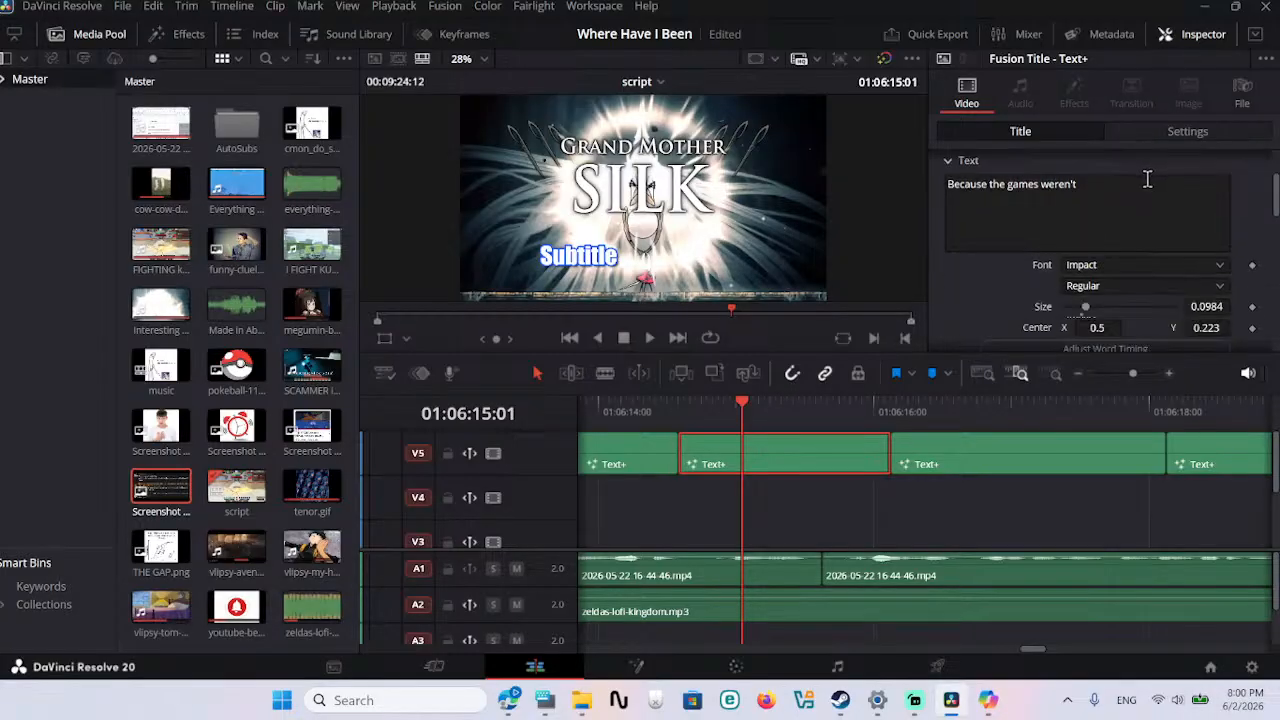
scroll(1145, 190, "down", 8)
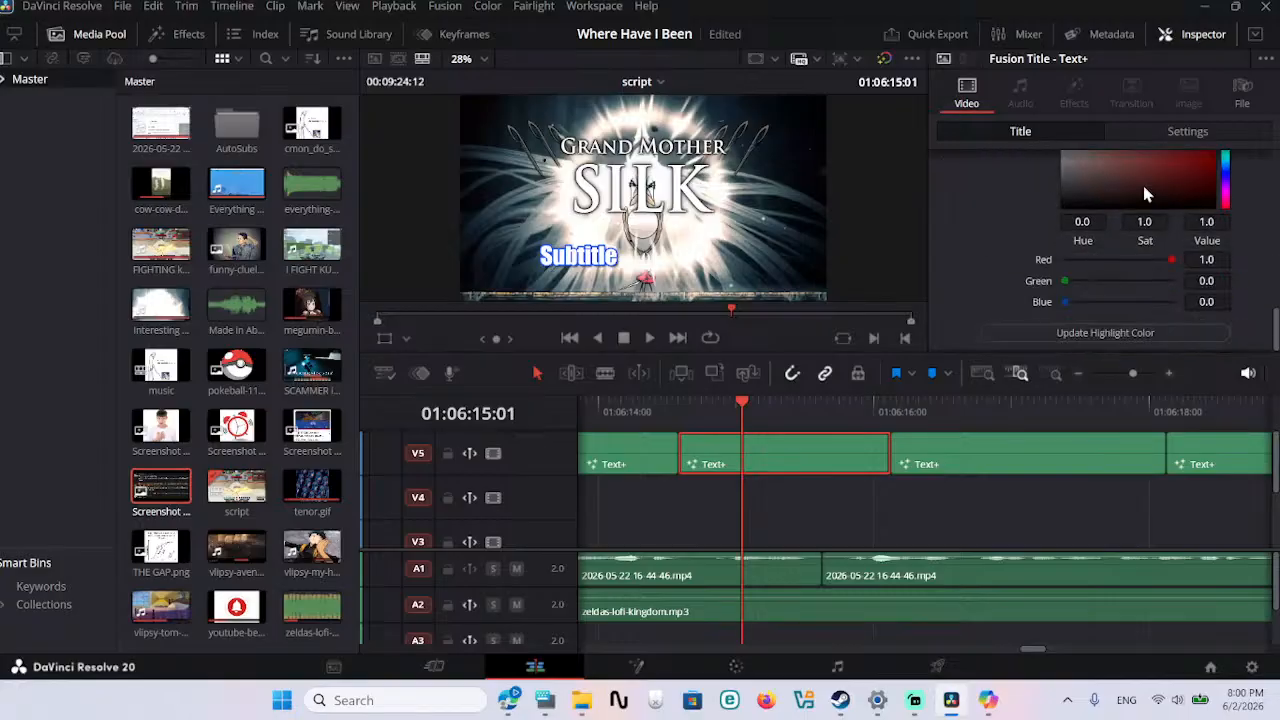
scroll(1143, 185, "up", 5)
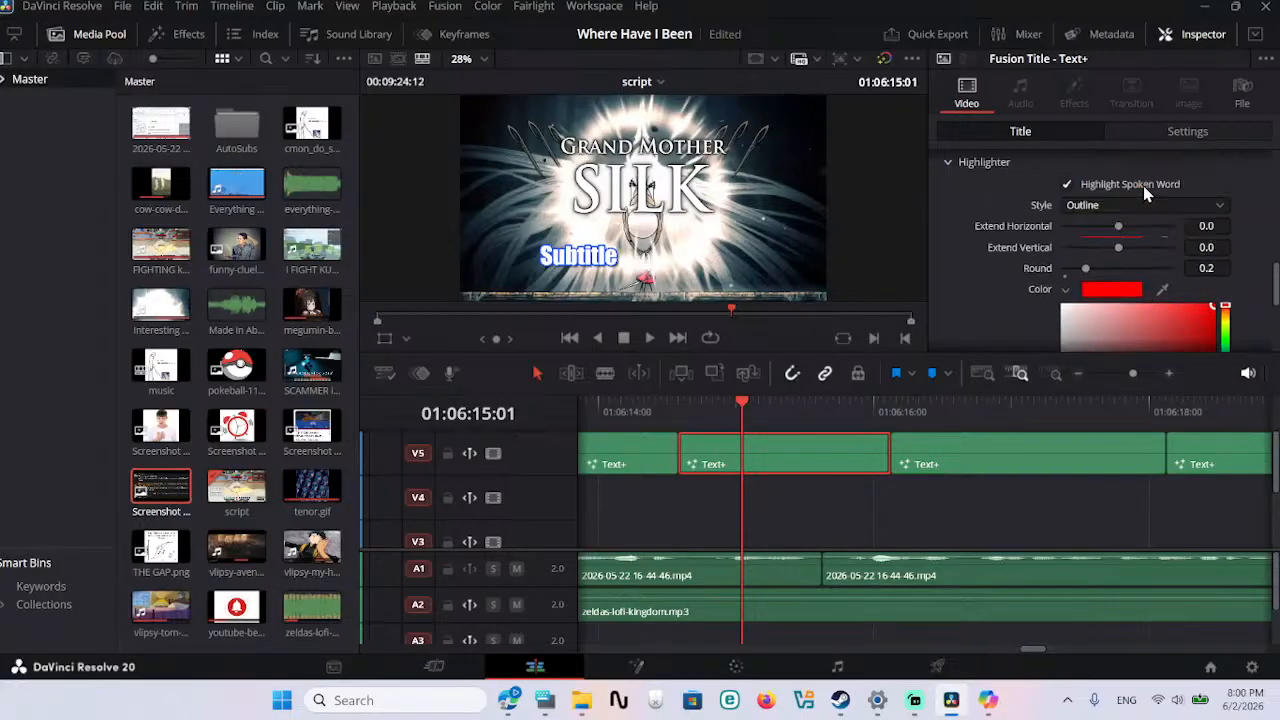
scroll(1143, 185, "up", 1)
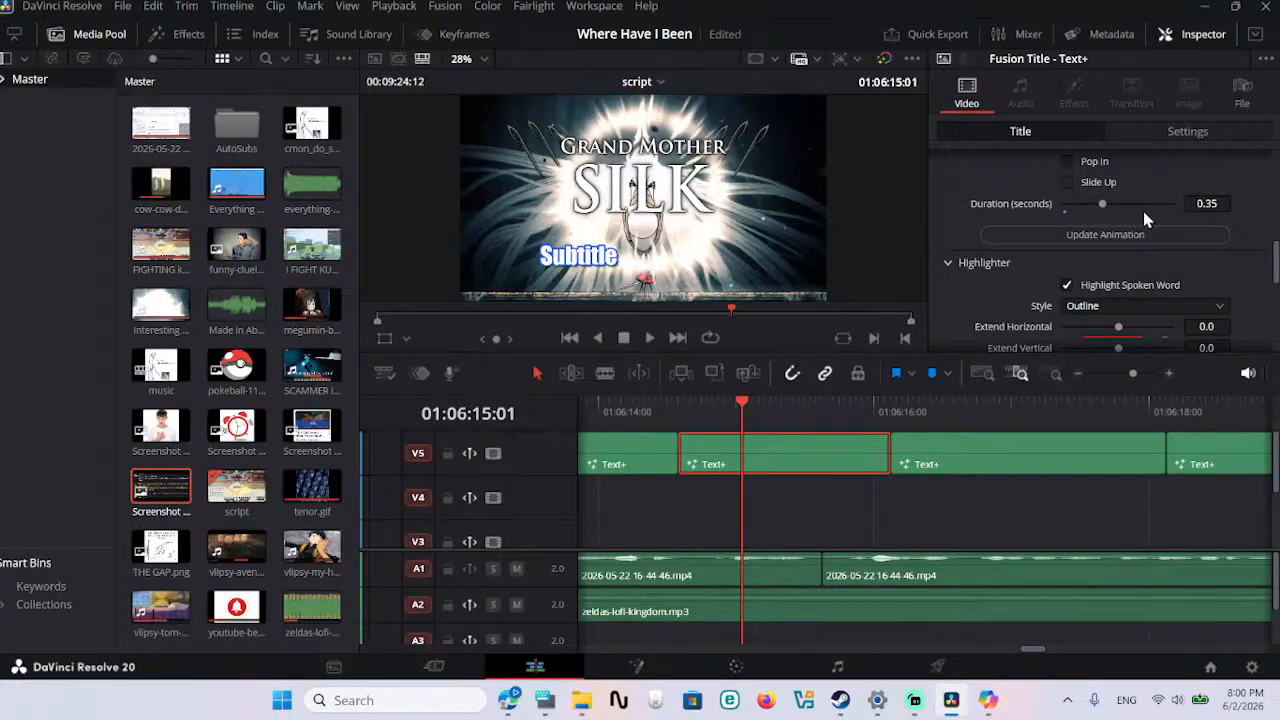
scroll(1144, 233, "up", 2)
scroll(1148, 246, "down", 2)
left_click(1067, 286)
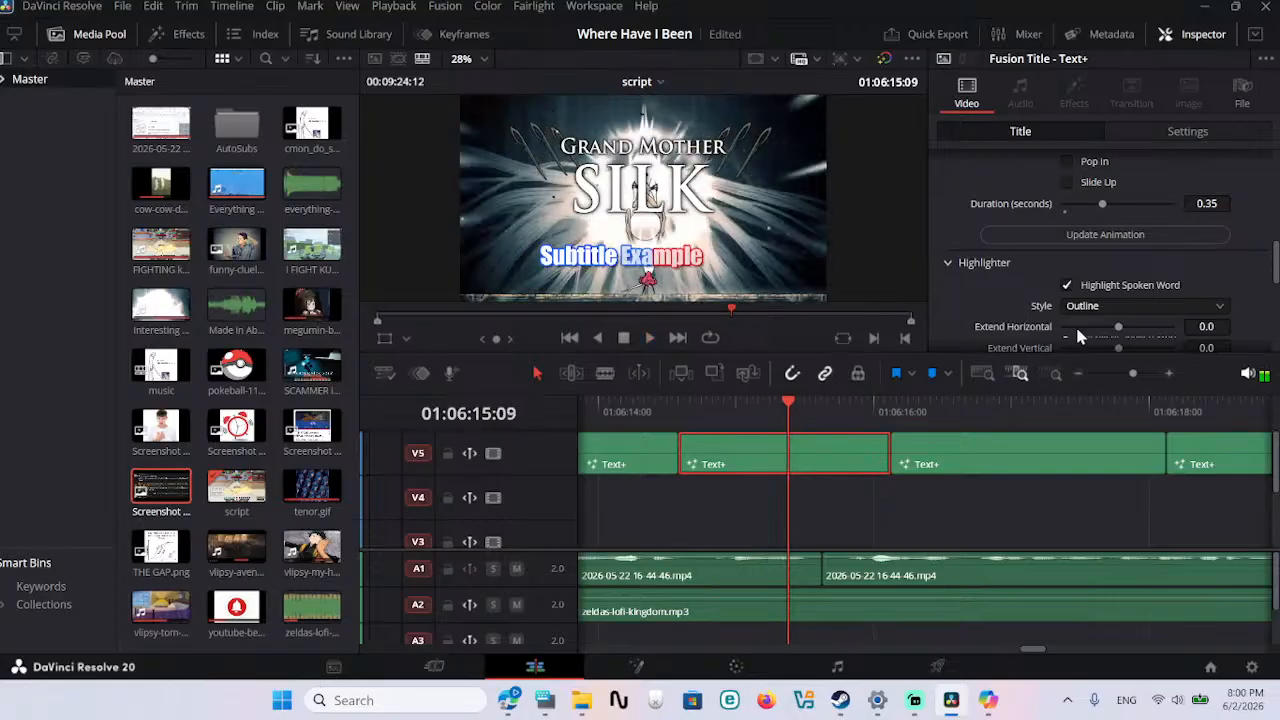
left_click(1119, 306)
left_click(1120, 309)
scroll(1265, 275, "up", 2)
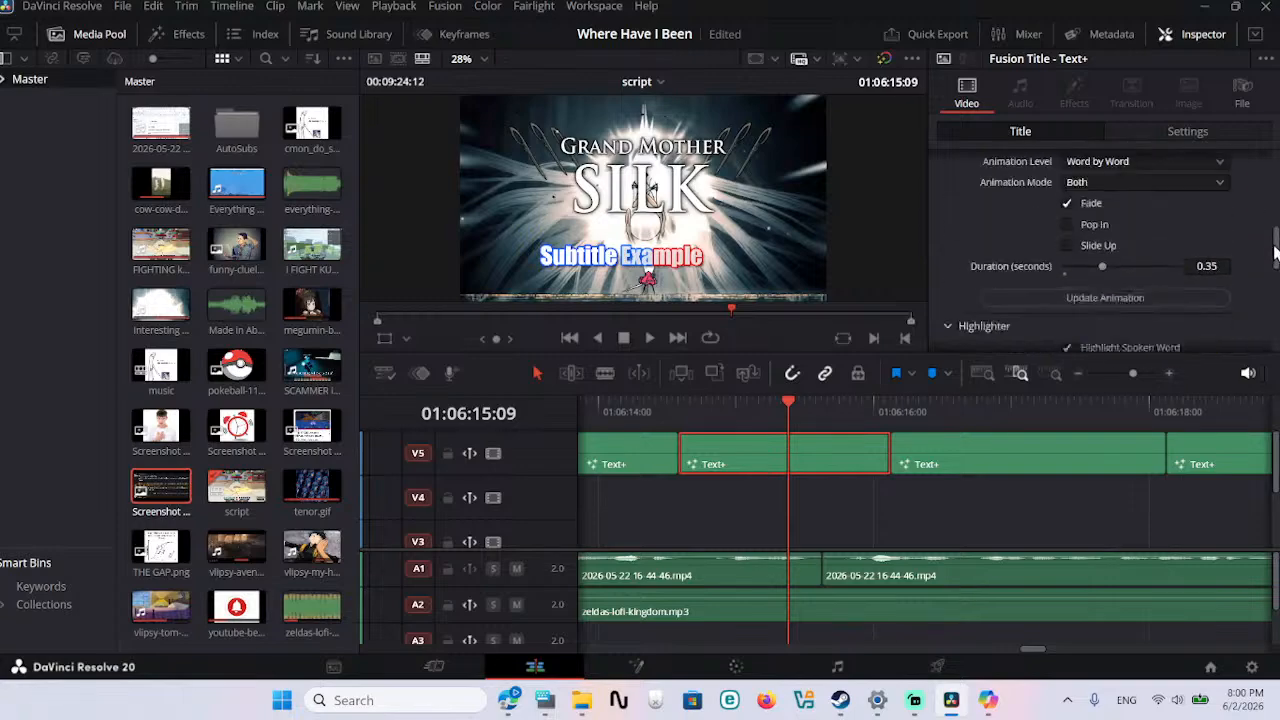
Step: Examine the caption's transform, cropping and composite settings, and return to its title settings
left_click(1160, 133)
scroll(1133, 211, "down", 4)
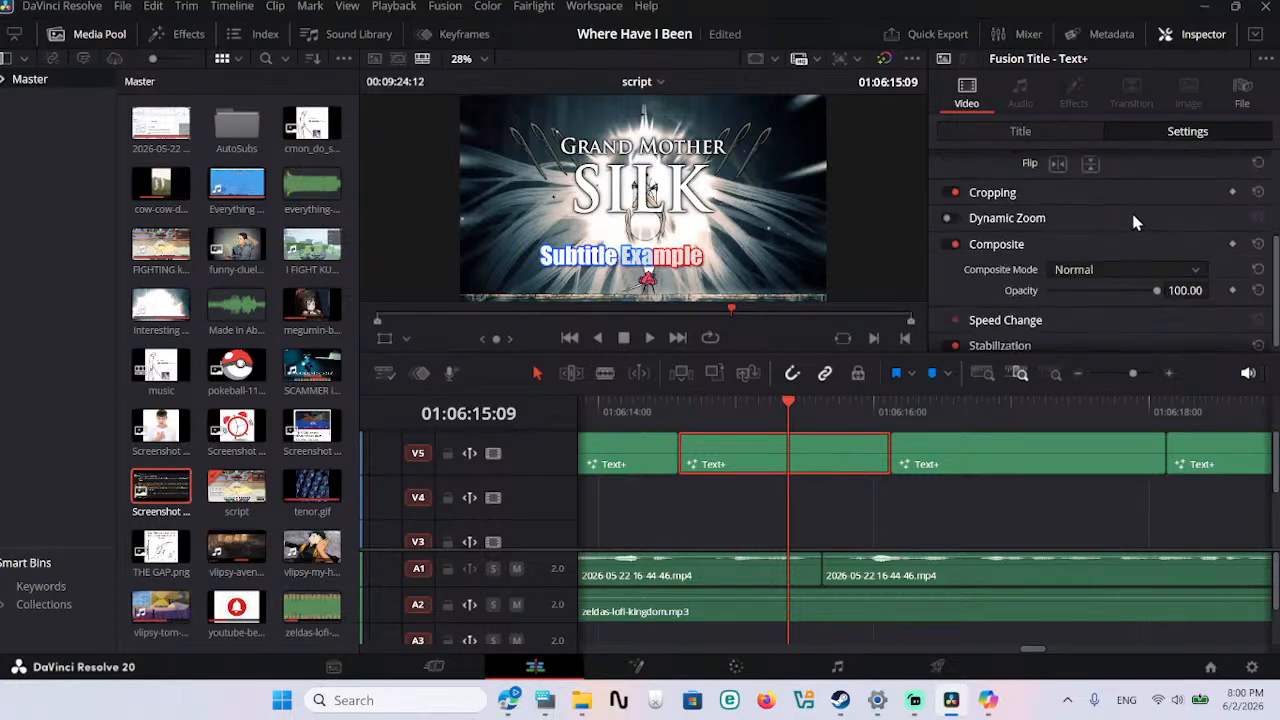
scroll(1133, 222, "up", 3)
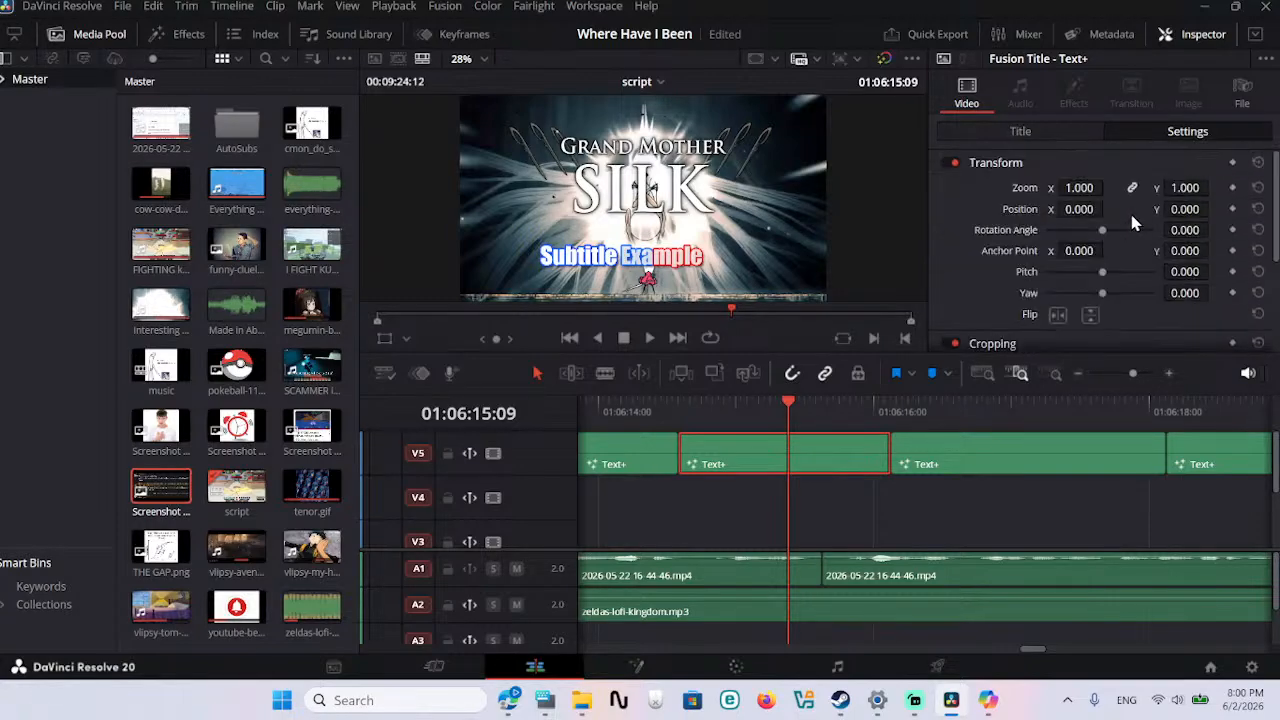
left_click(1084, 130)
scroll(1106, 195, "down", 3)
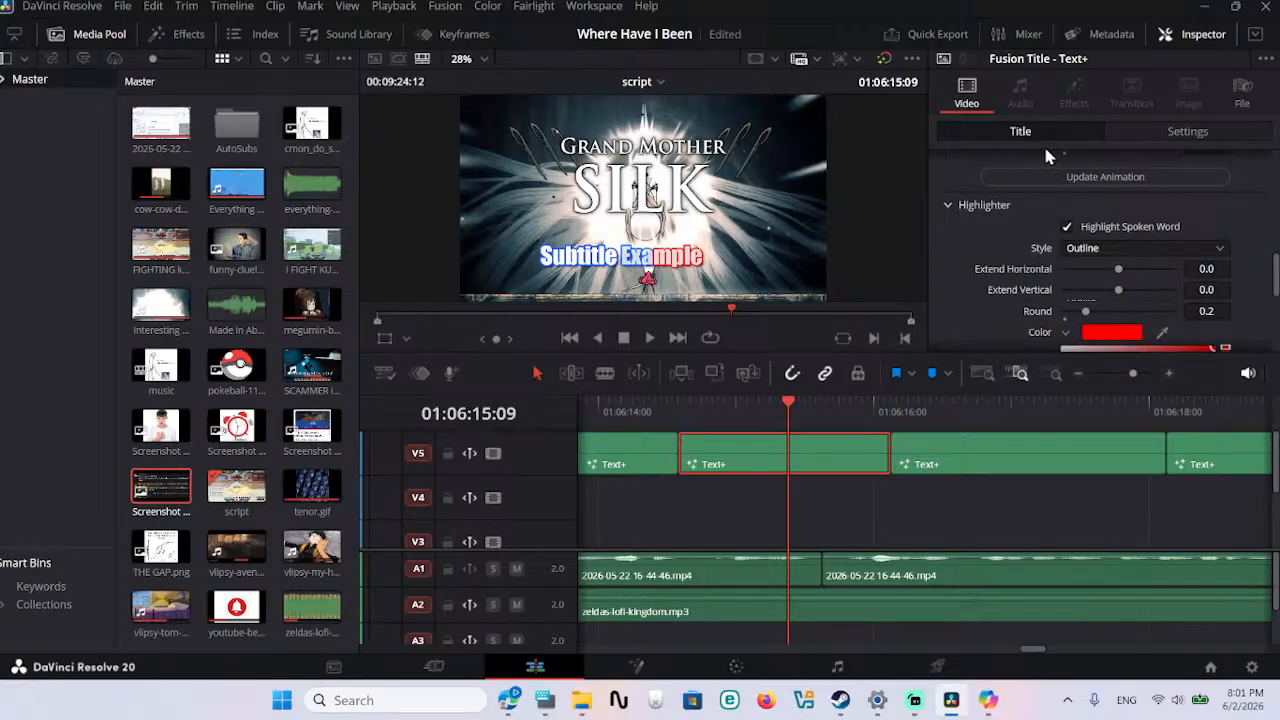
scroll(1068, 222, "up", 5)
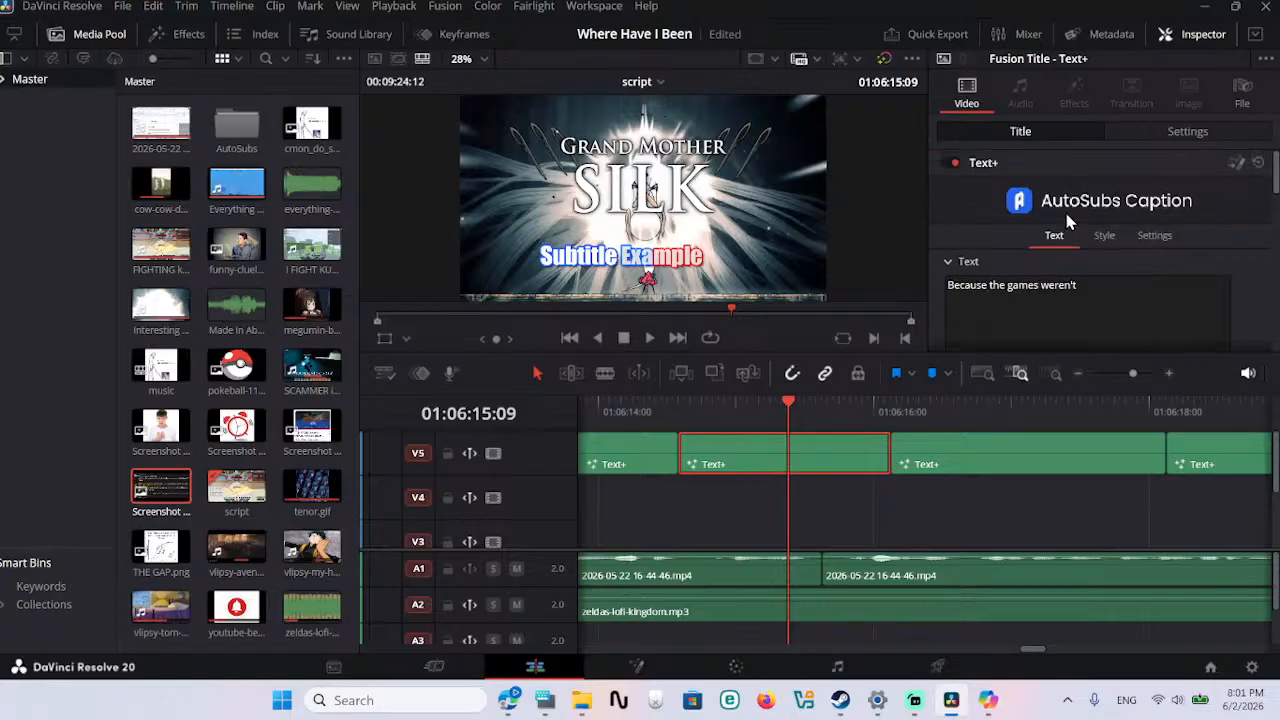
Step: Examine the caption's fill, outline and shadow styling, switching the fill off and on to test the displayed text
scroll(1066, 212, "down", 2)
scroll(1070, 207, "up", 2)
left_click(1104, 238)
scroll(1107, 273, "down", 1)
left_click(1068, 234)
left_click(1068, 234)
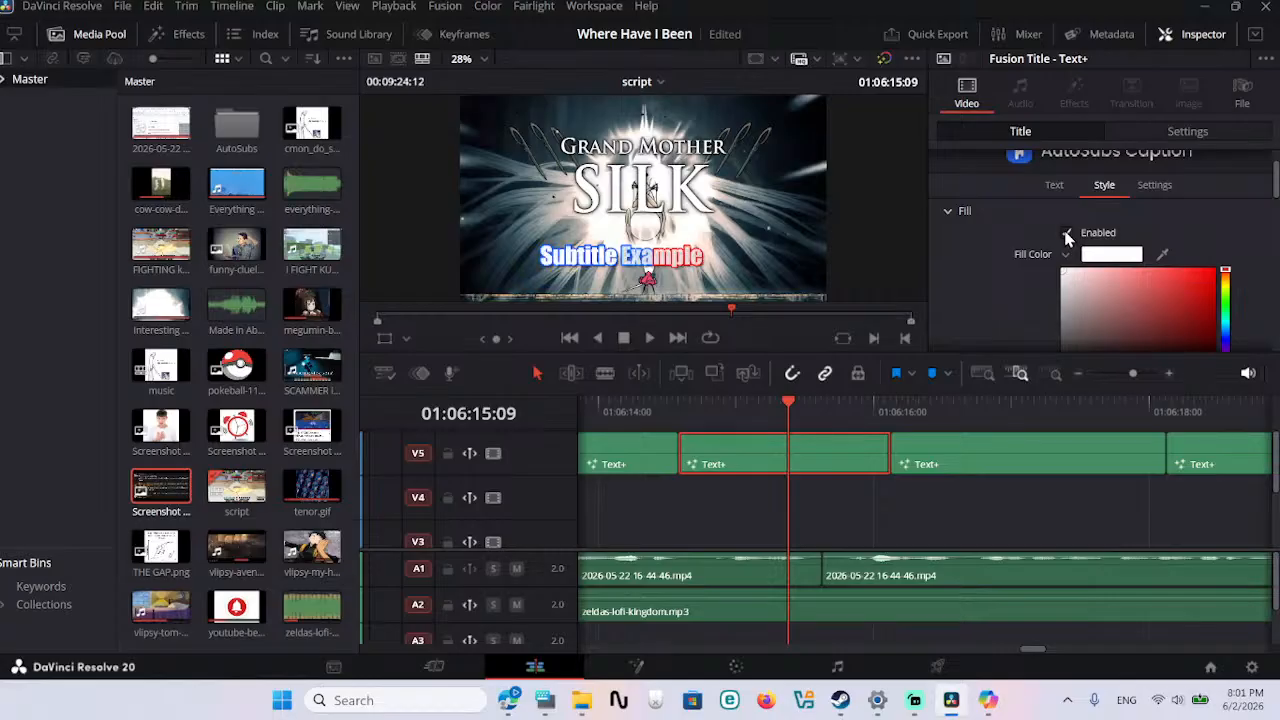
scroll(1065, 229, "down", 5)
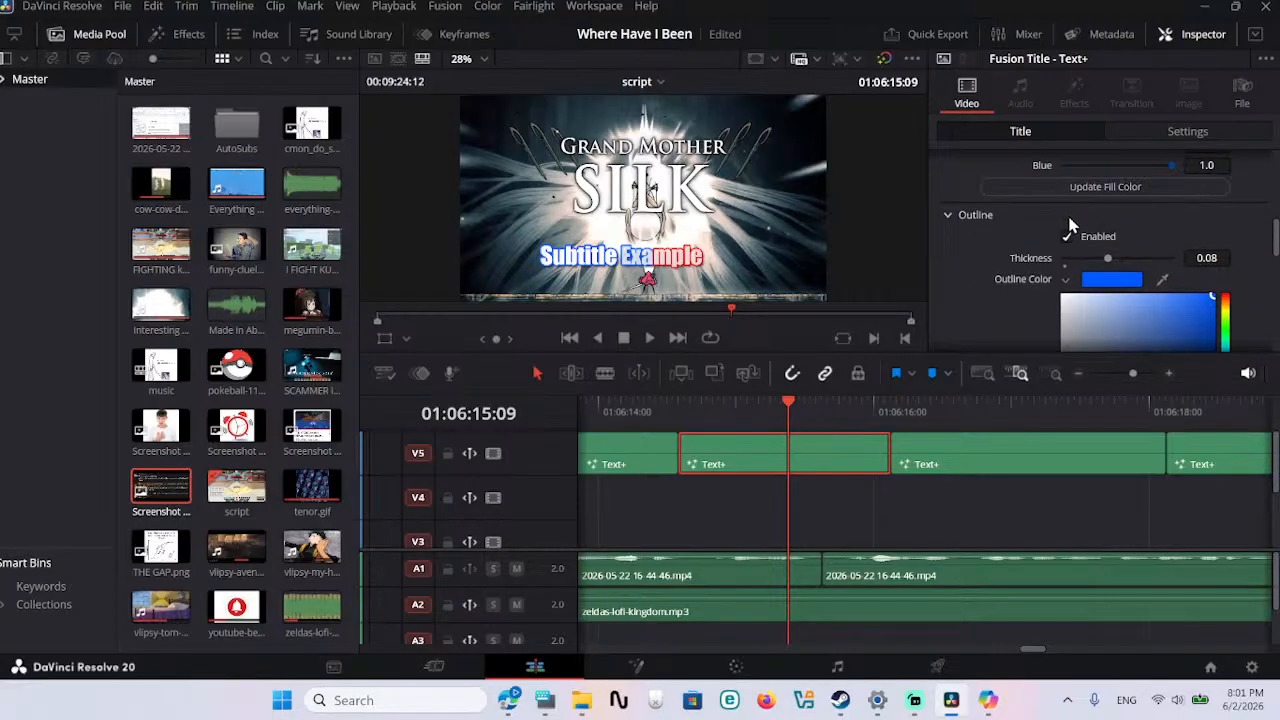
scroll(1067, 236, "down", 5)
scroll(1069, 225, "down", 4)
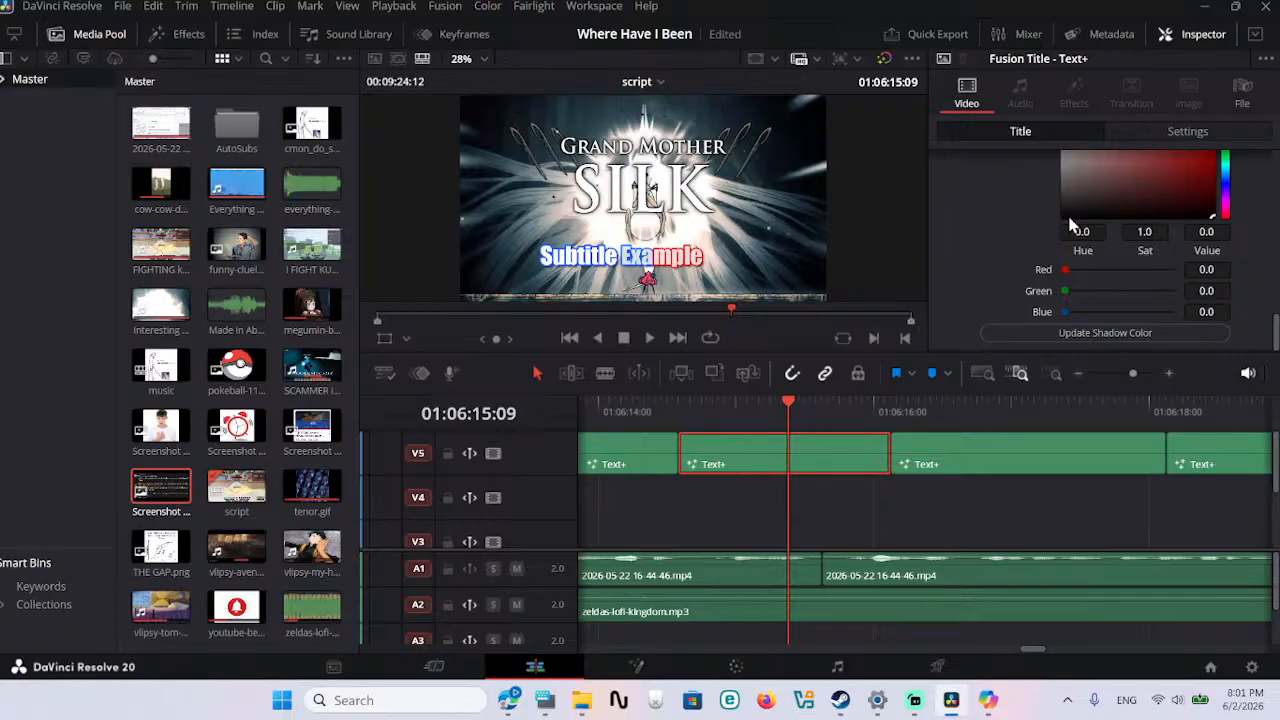
scroll(1070, 225, "up", 4)
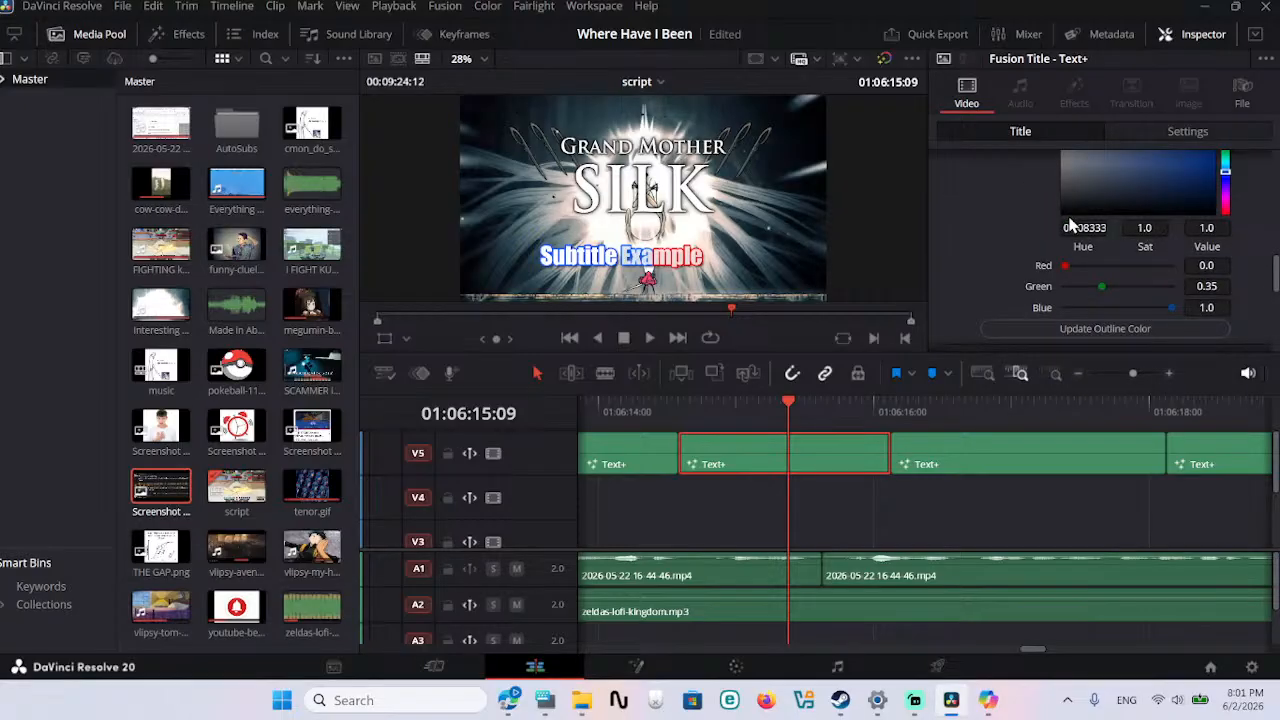
scroll(1070, 226, "up", 6)
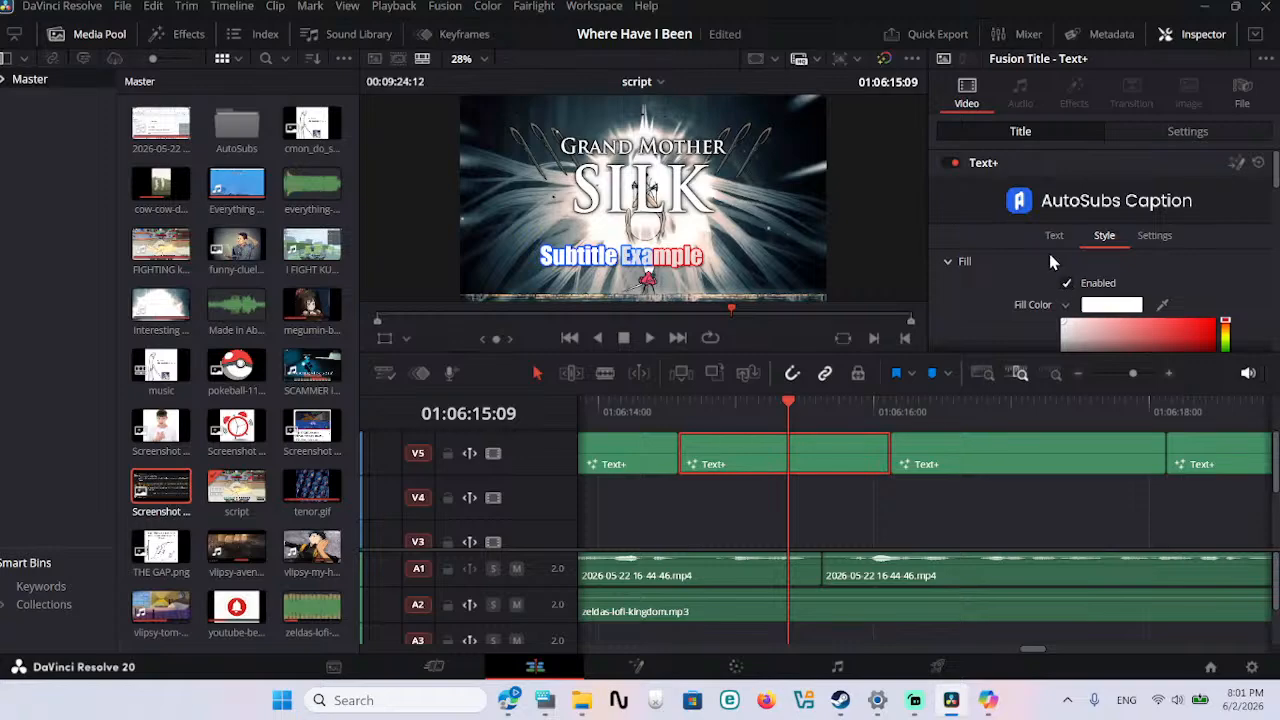
Step: Inspect the caption's MediaOut1 and AutoSubs nodes in Fusion, including the AutoSubs text settings, and return to the edit timeline
left_click(1238, 164)
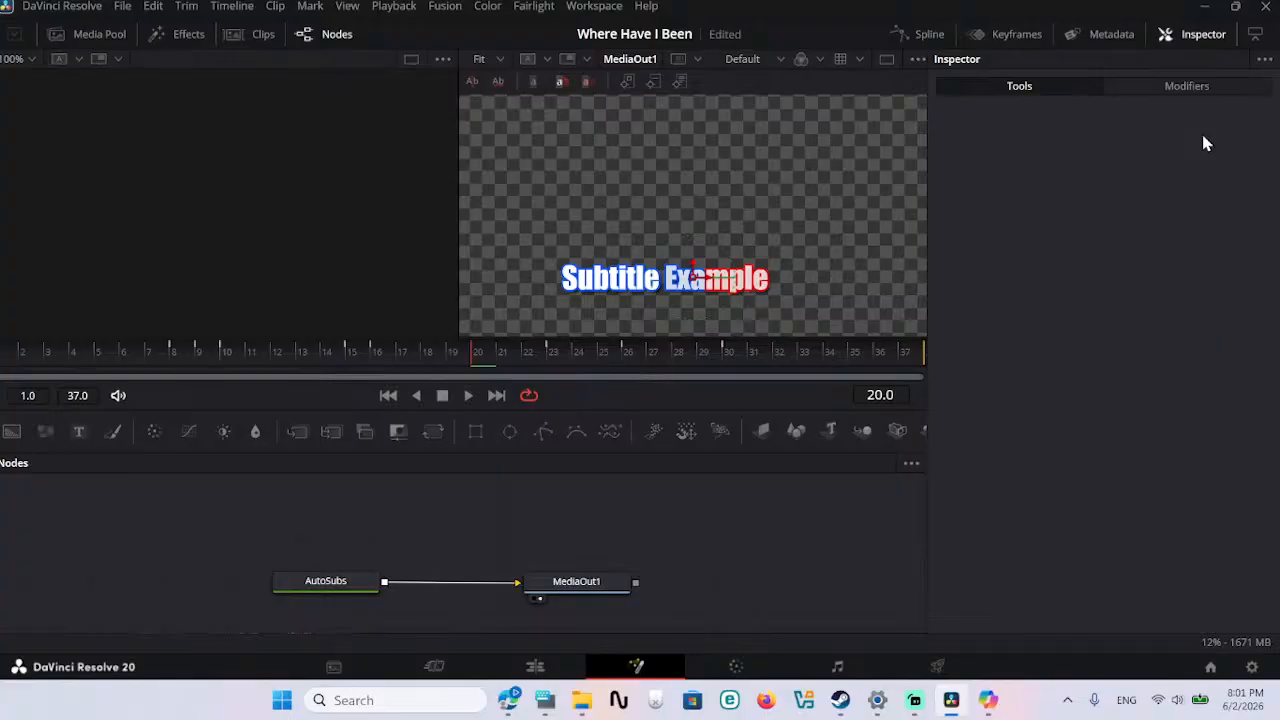
left_click(576, 582)
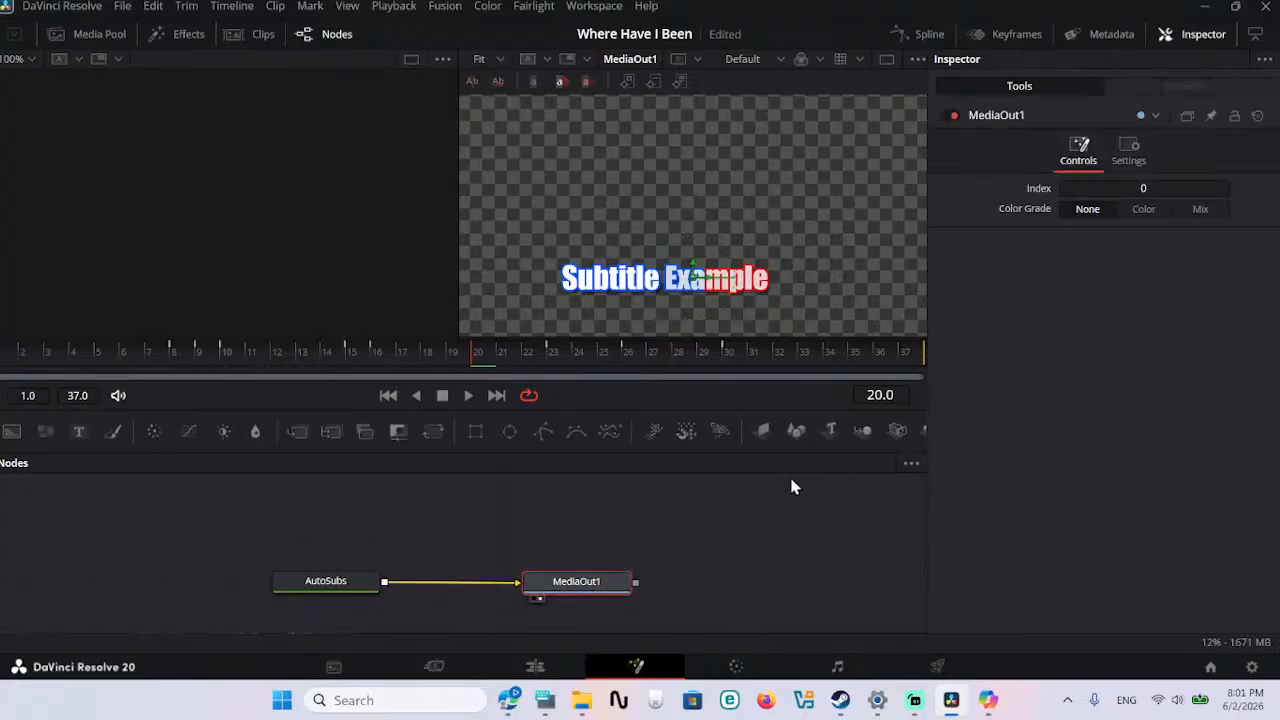
left_click(1128, 150)
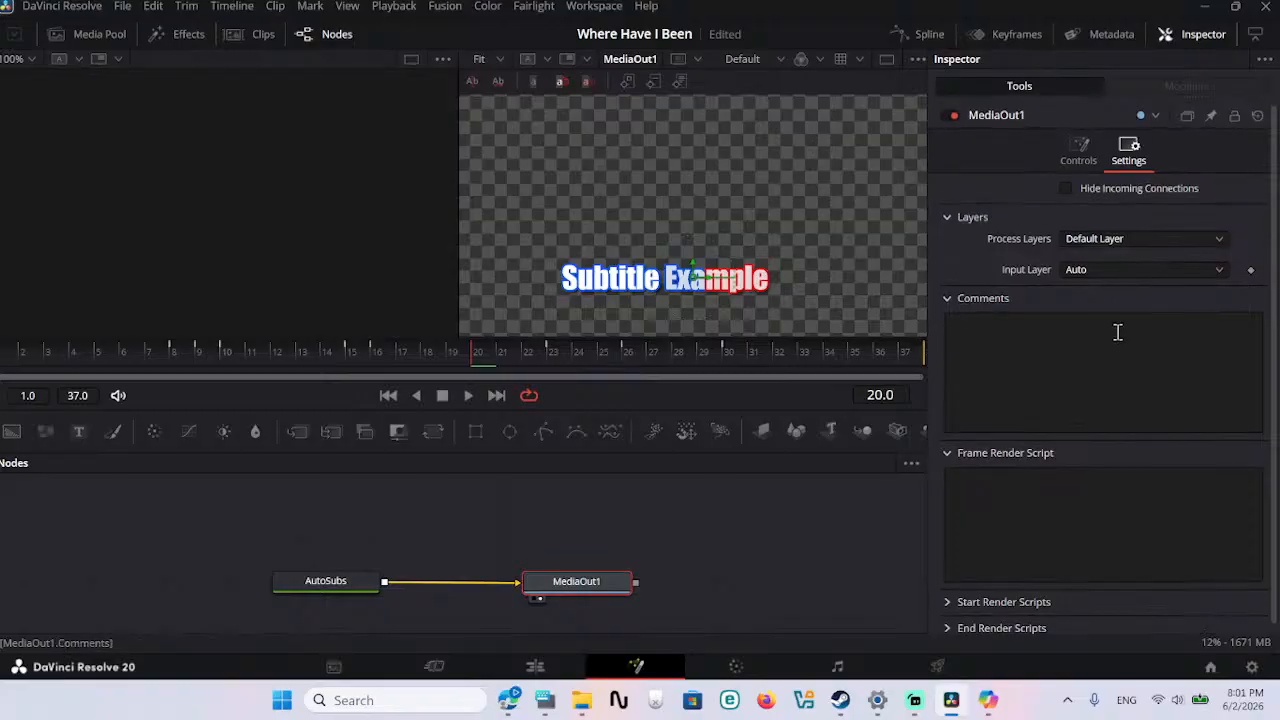
left_click(1080, 152)
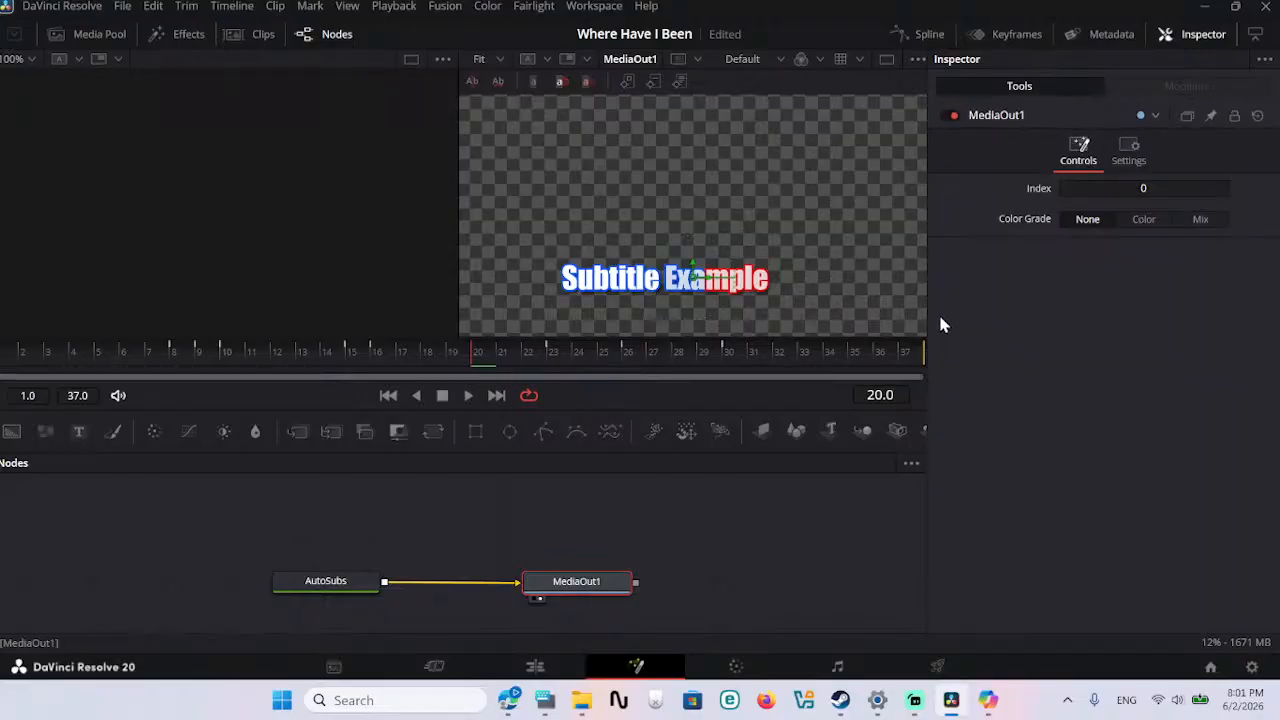
left_click(325, 592)
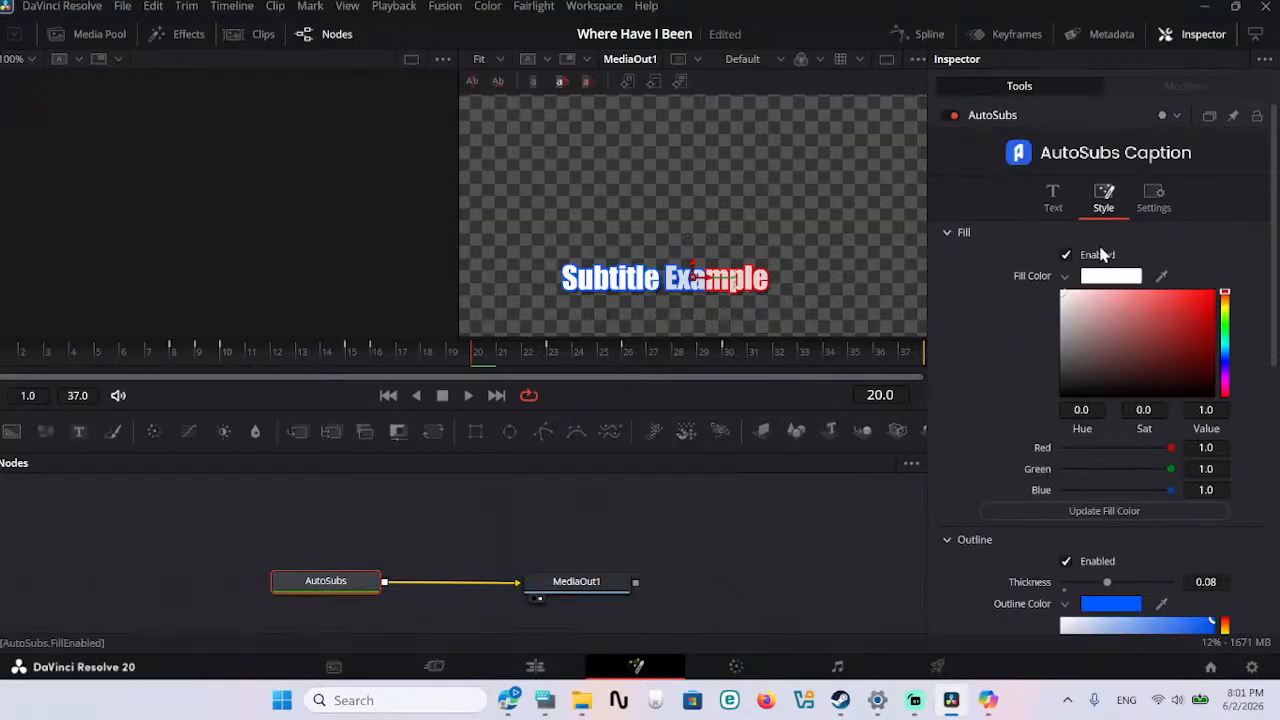
left_click(1048, 195)
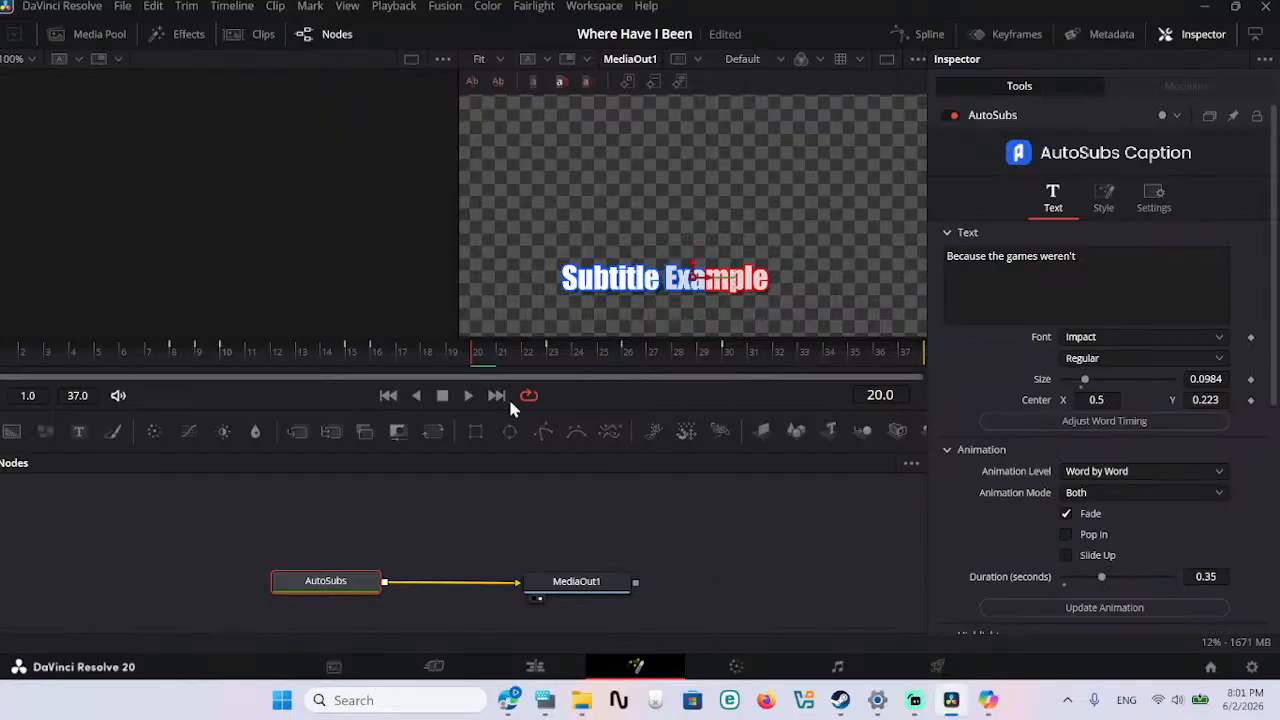
left_click(550, 676)
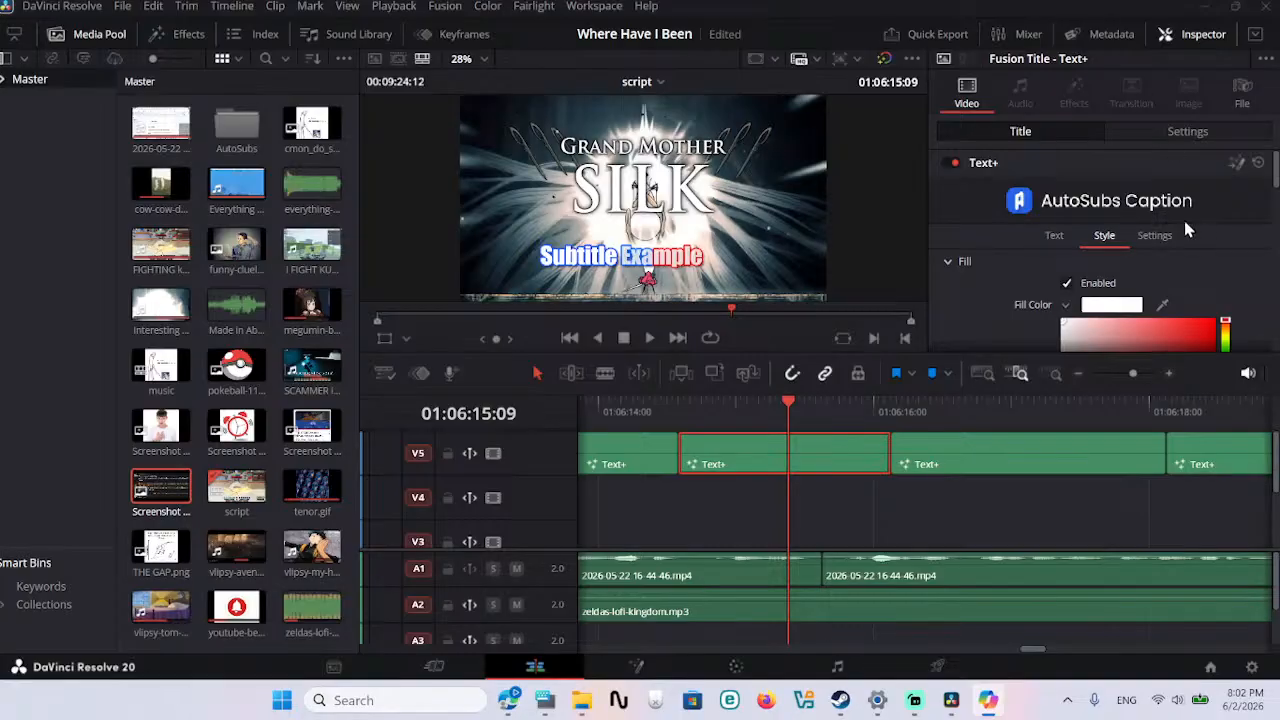
Step: Examine the metadata of the selected screenshot in the media pool and show the audio mixer
left_click(1108, 34)
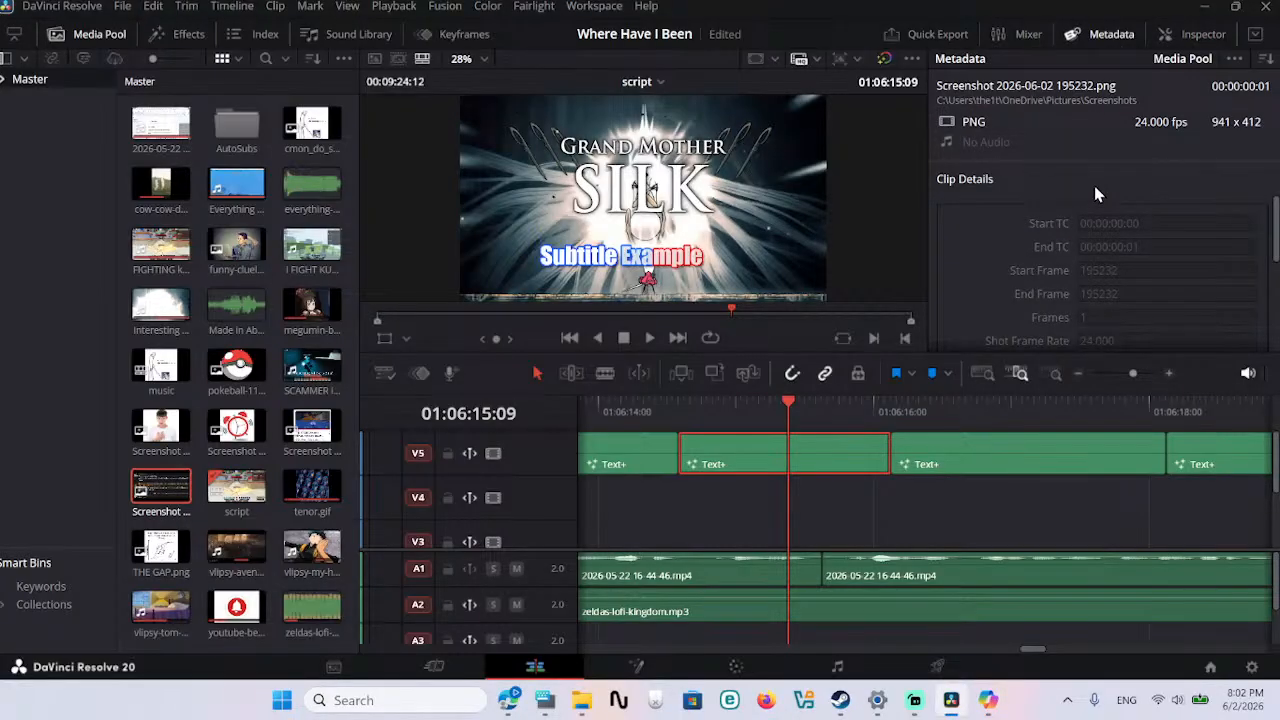
scroll(1074, 270, "down", 5)
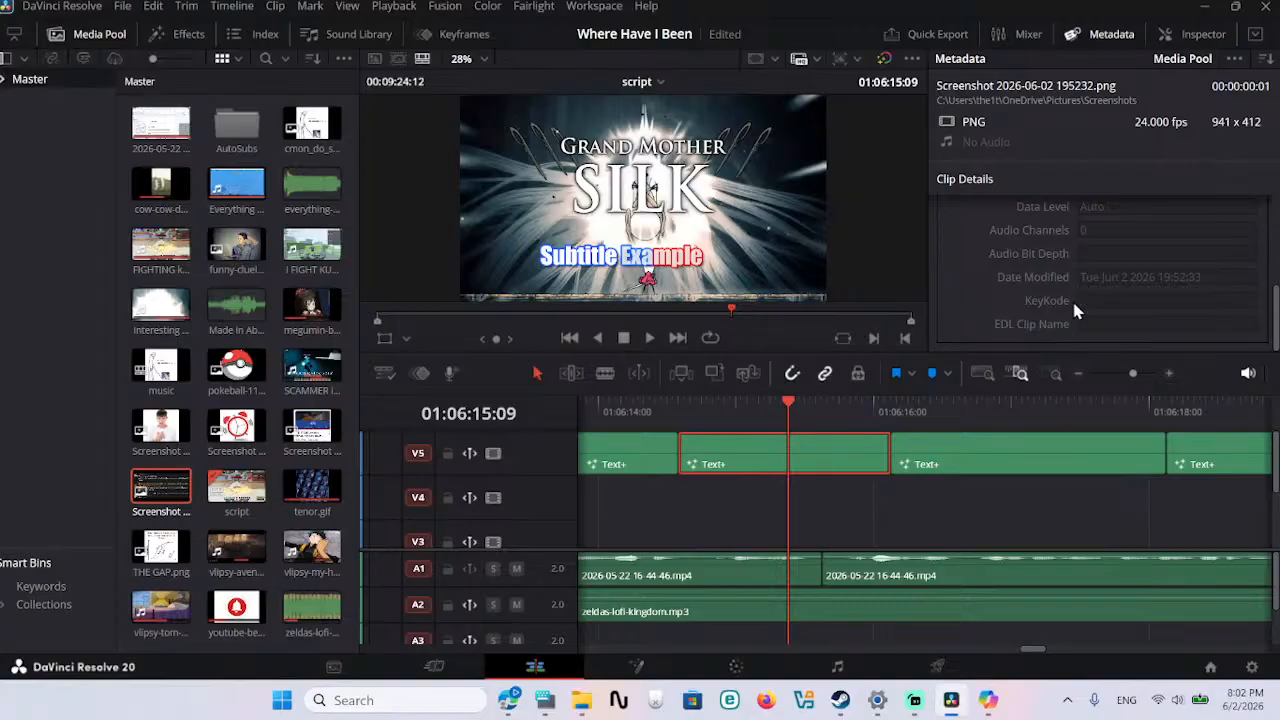
left_click(1006, 32)
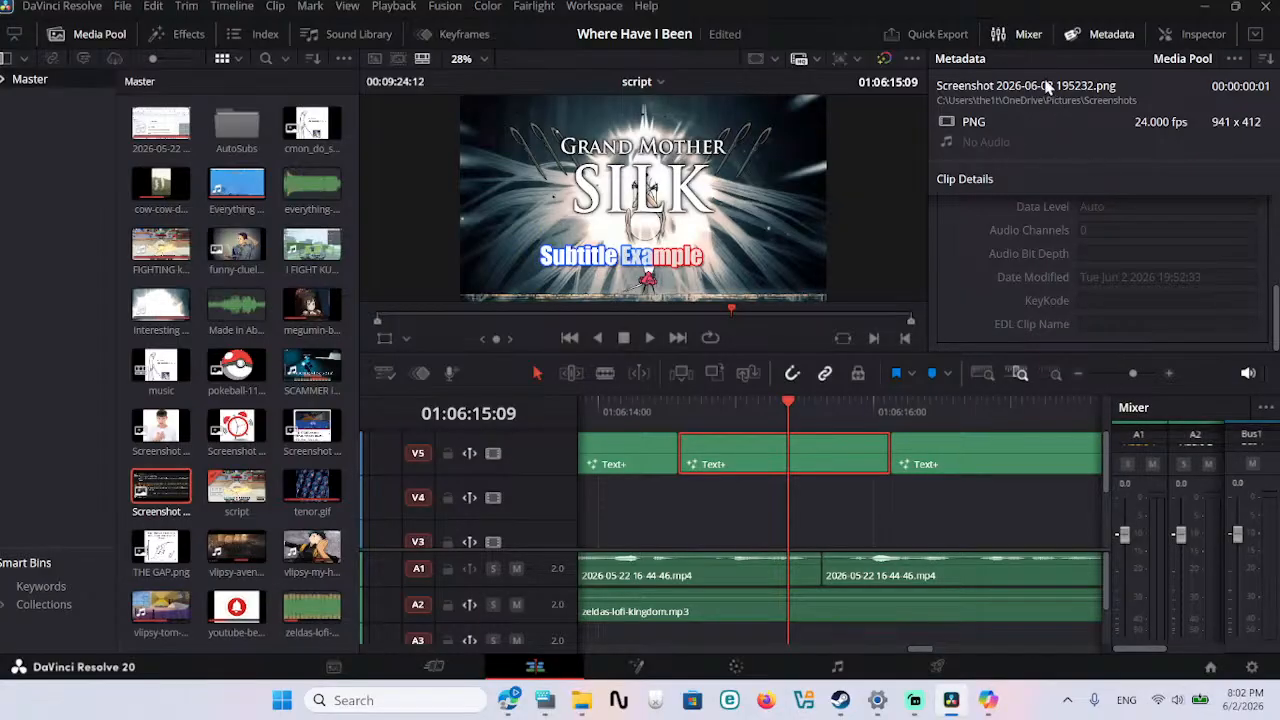
Step: Hide the audio mixer and replace the metadata view with the selected caption's Inspector settings
left_click(1006, 38)
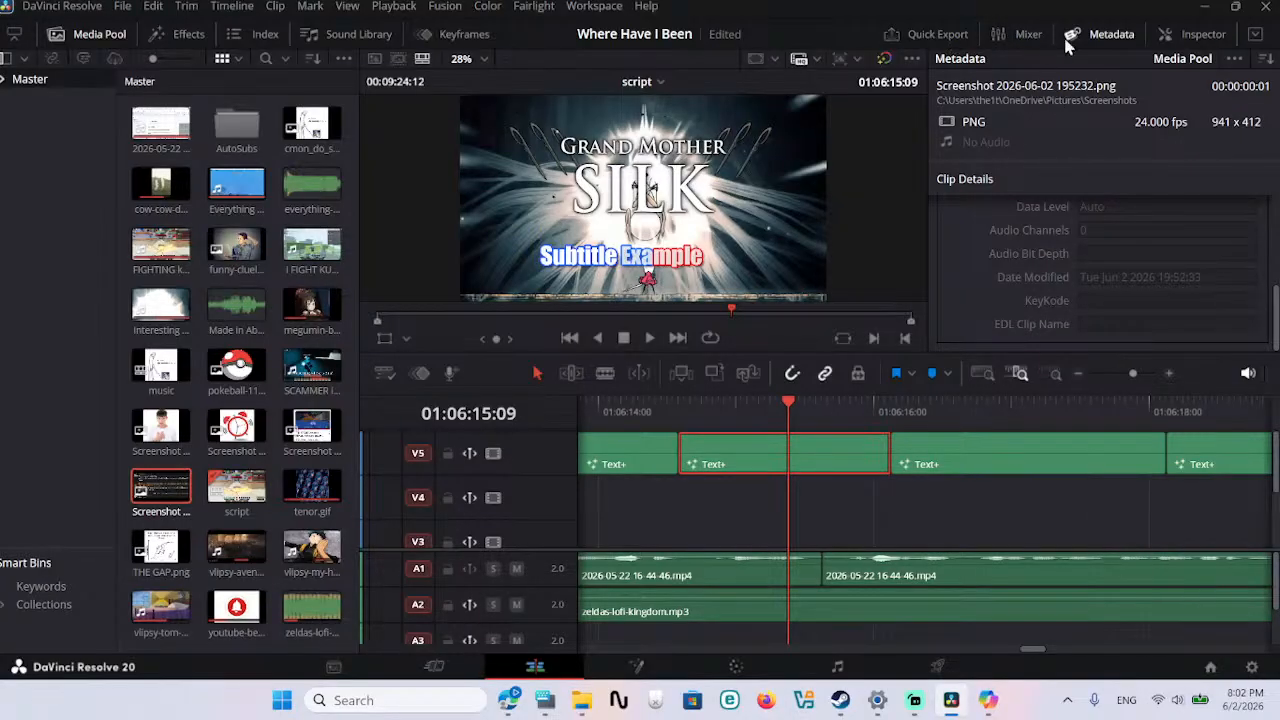
left_click(1096, 38)
left_click(1118, 38)
left_click(1175, 38)
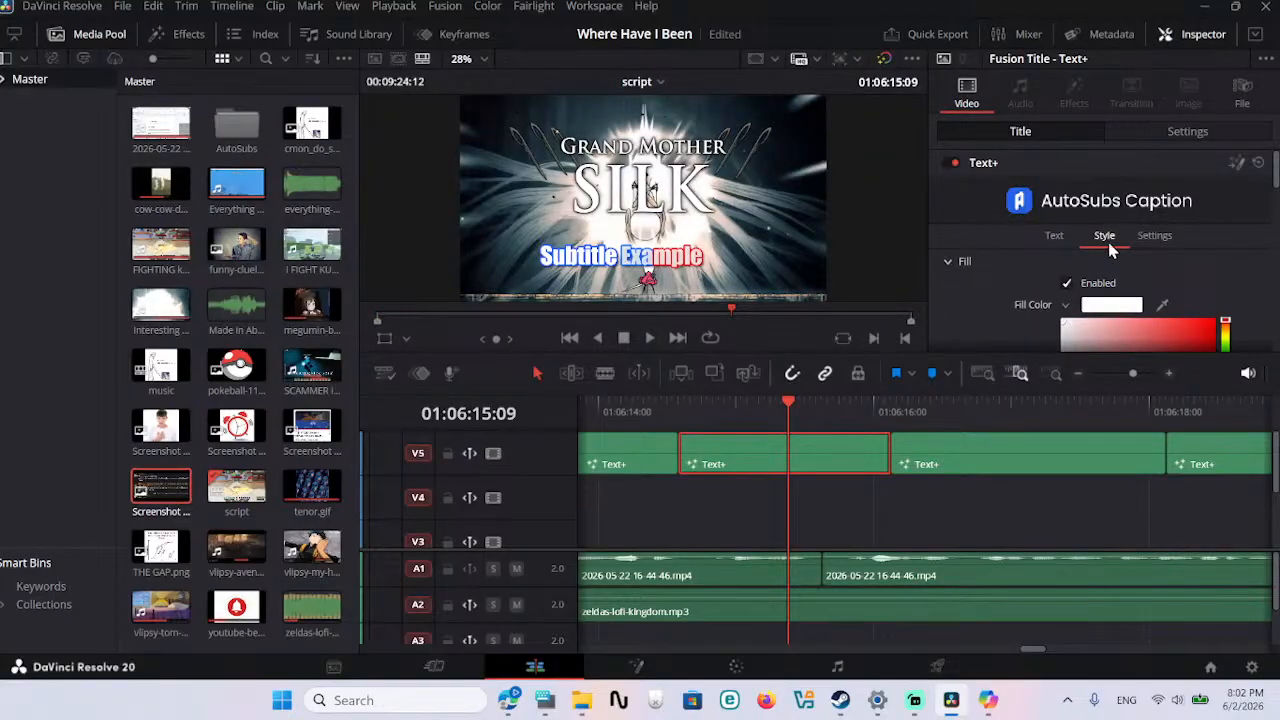
Step: Examine the caption's style settings, then its text, word timing, animation and highlighter settings
scroll(1108, 290, "down", 4)
scroll(1104, 295, "up", 4)
left_click(1054, 235)
scroll(1059, 259, "down", 4)
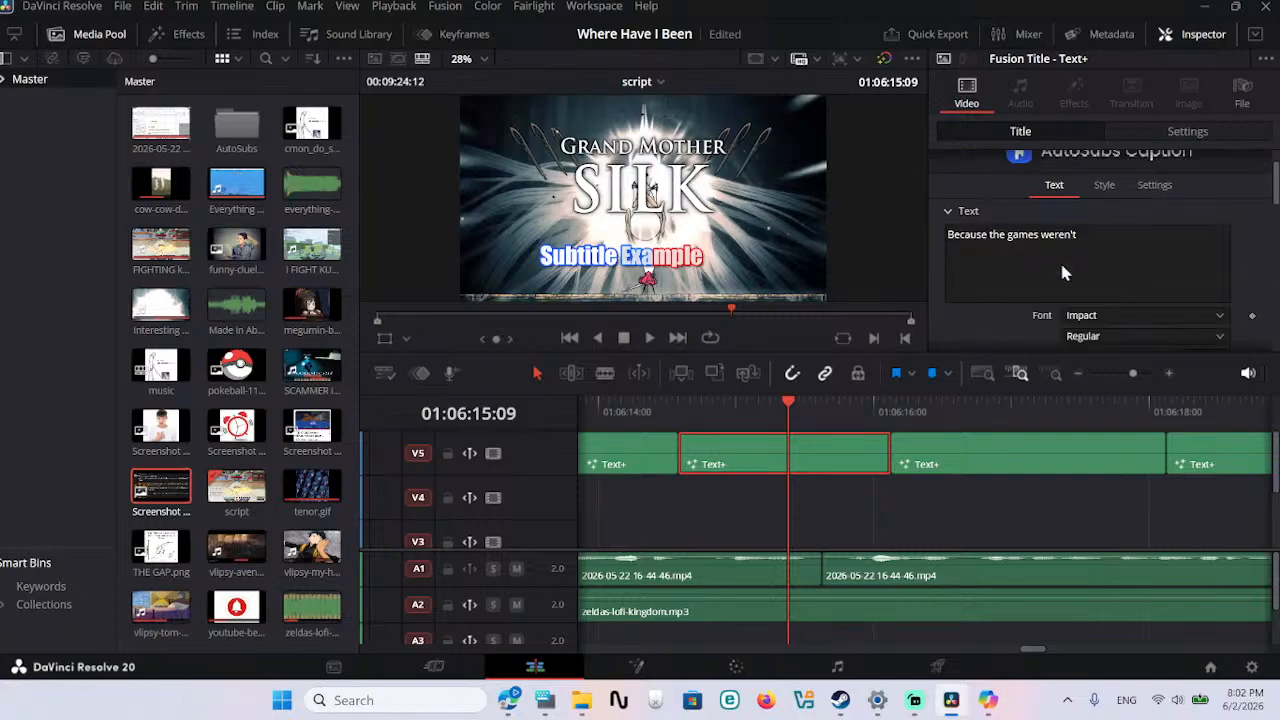
scroll(1064, 254, "down", 1)
scroll(1066, 256, "down", 1)
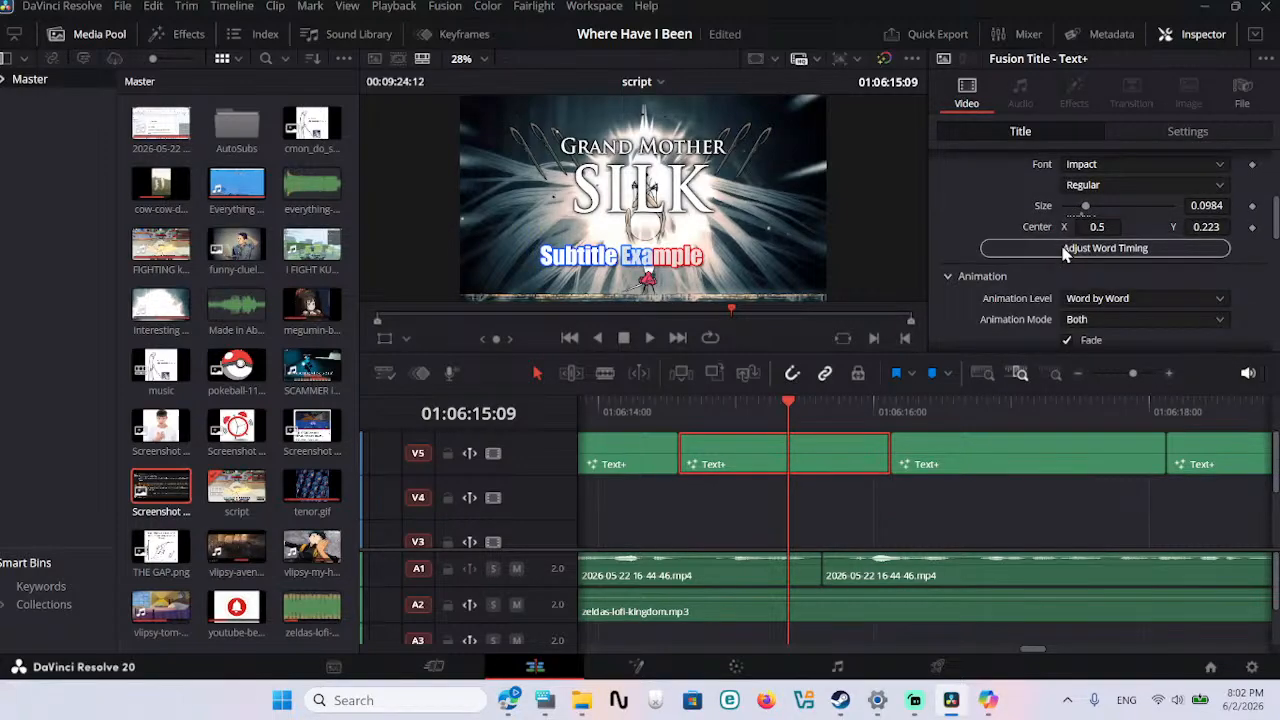
scroll(1066, 256, "down", 5)
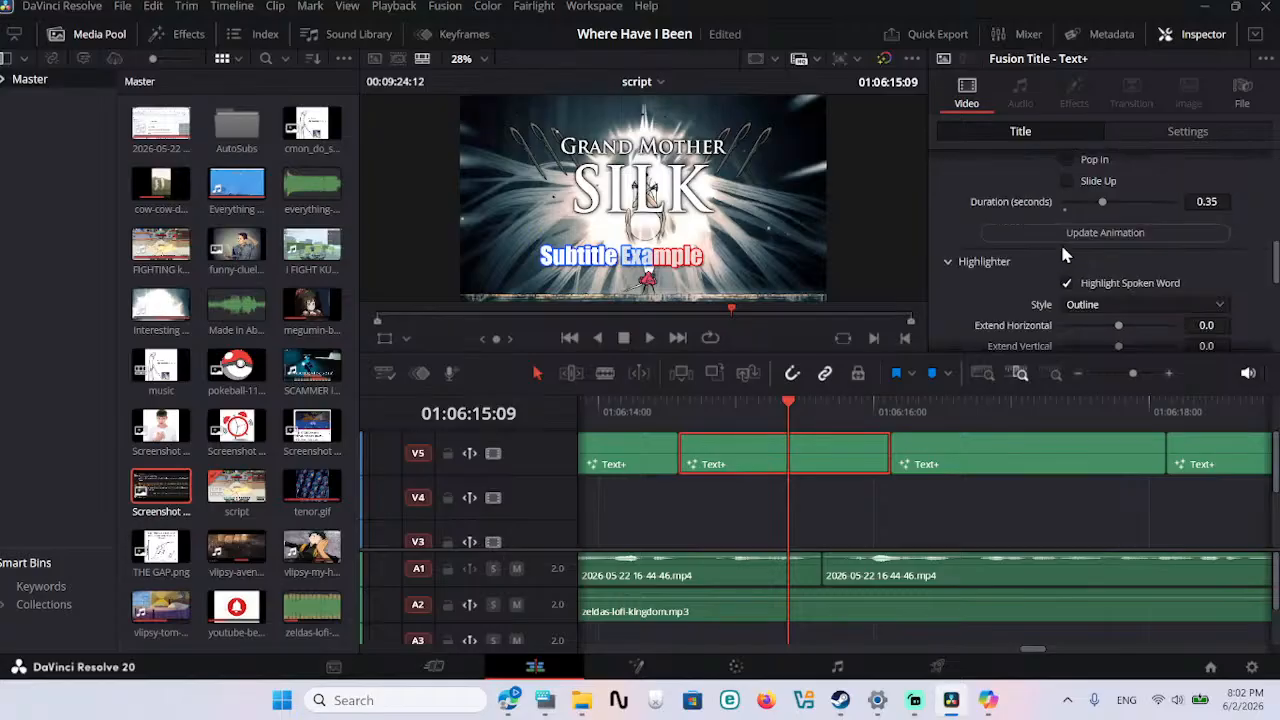
scroll(1066, 256, "down", 1)
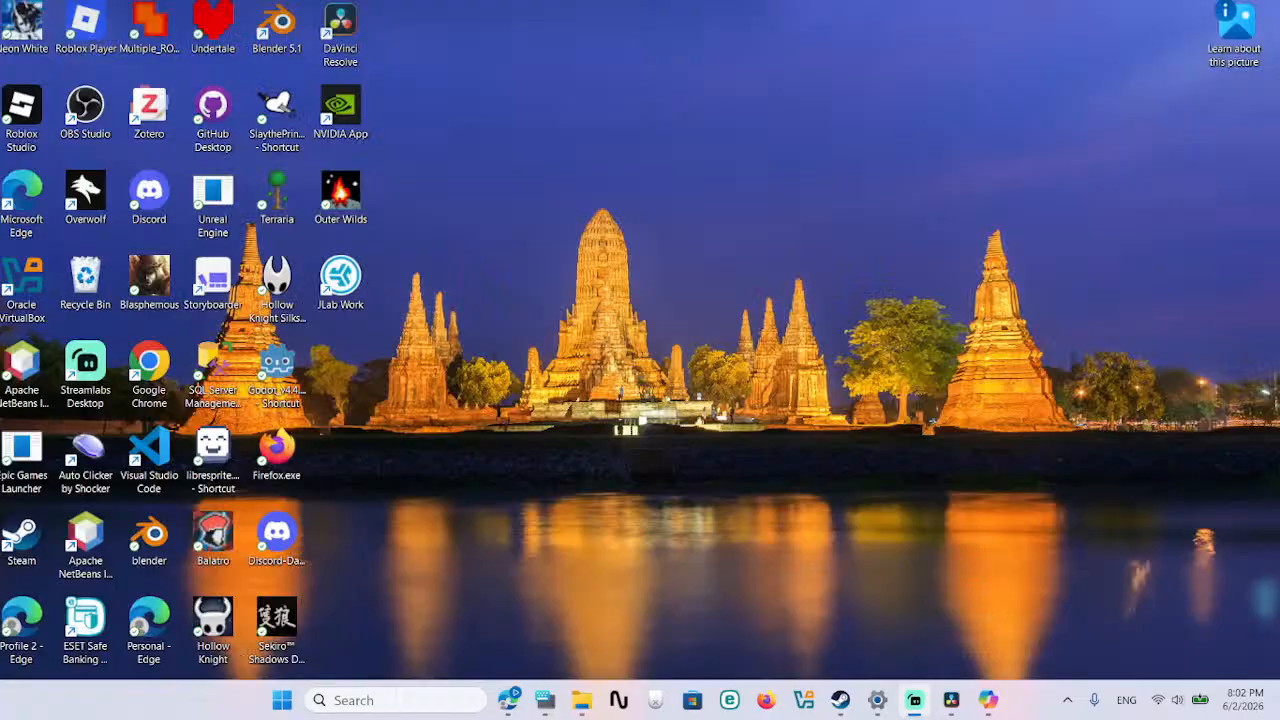
key("alt+Tab")
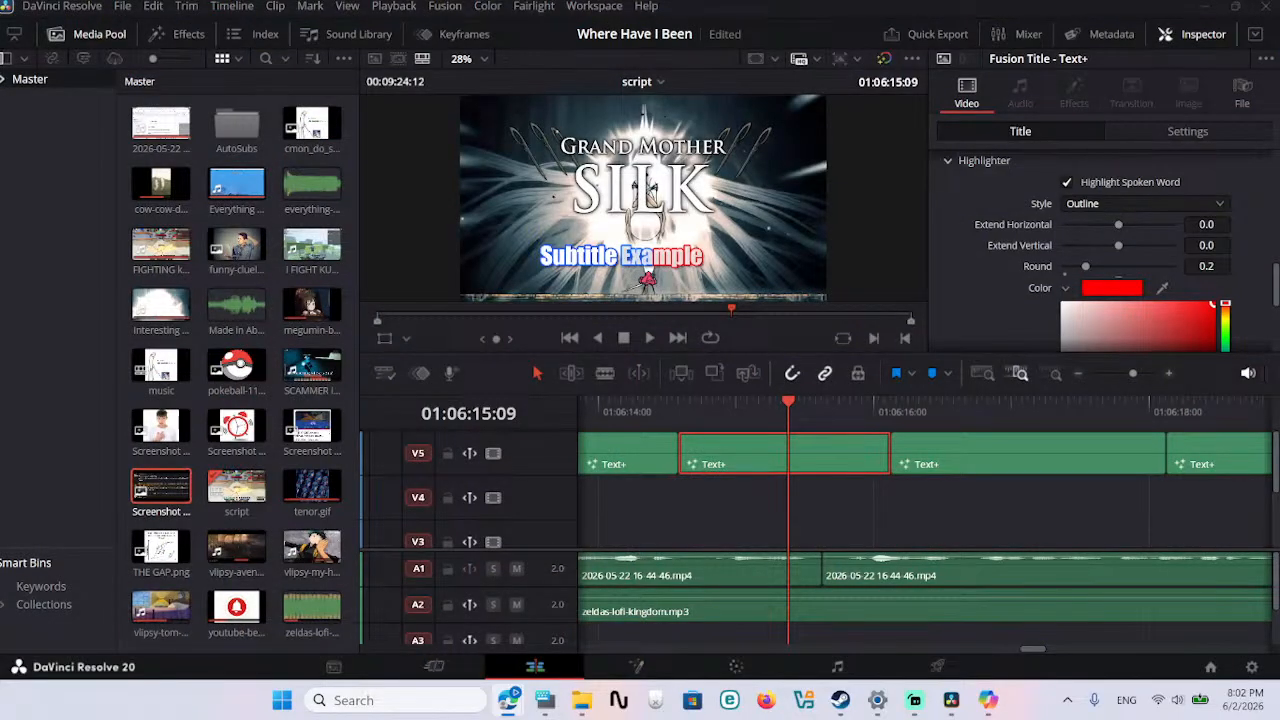